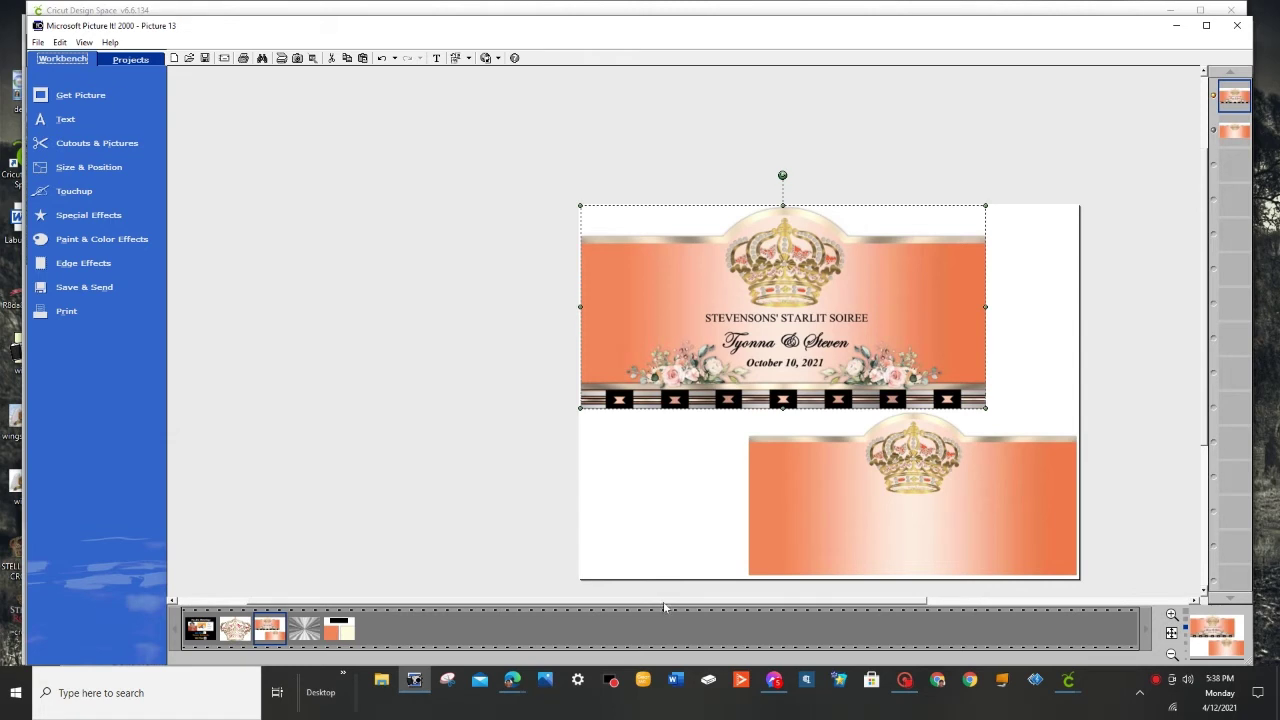
Step: Examine the two coral crown label designs and select the blank lower label
left_click_drag(664, 607, 748, 608)
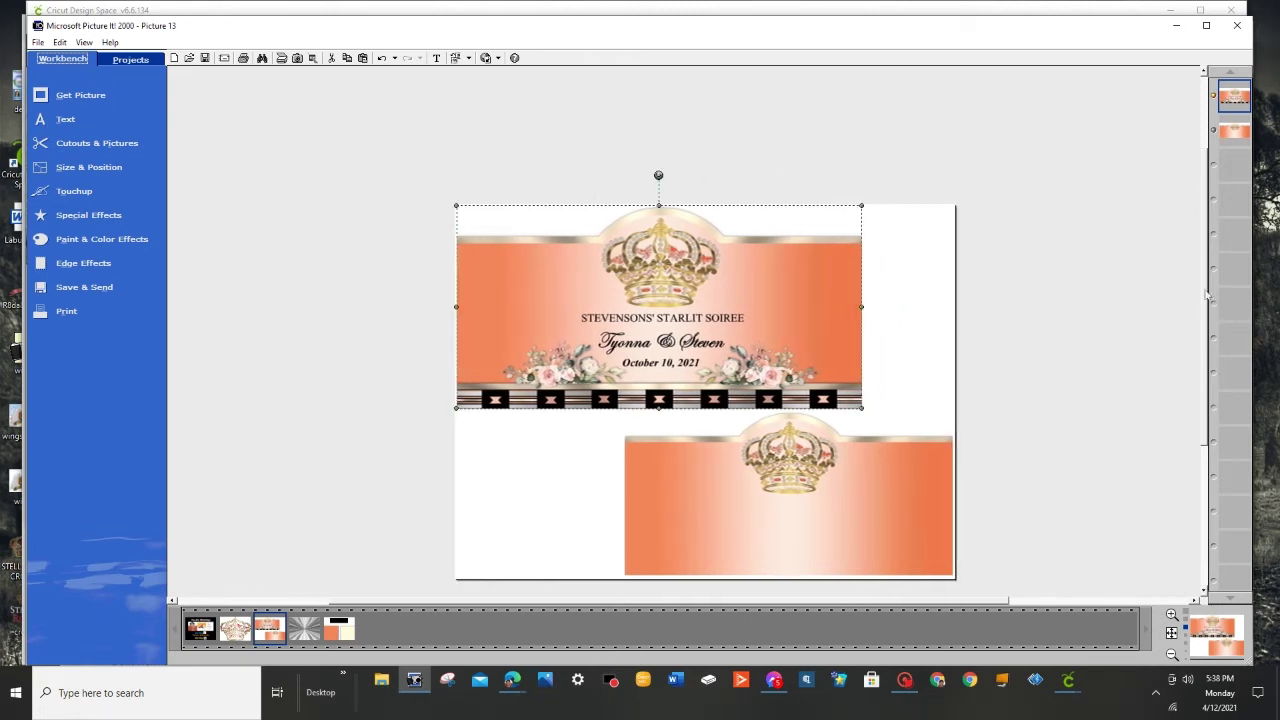
left_click_drag(1205, 297, 1210, 332)
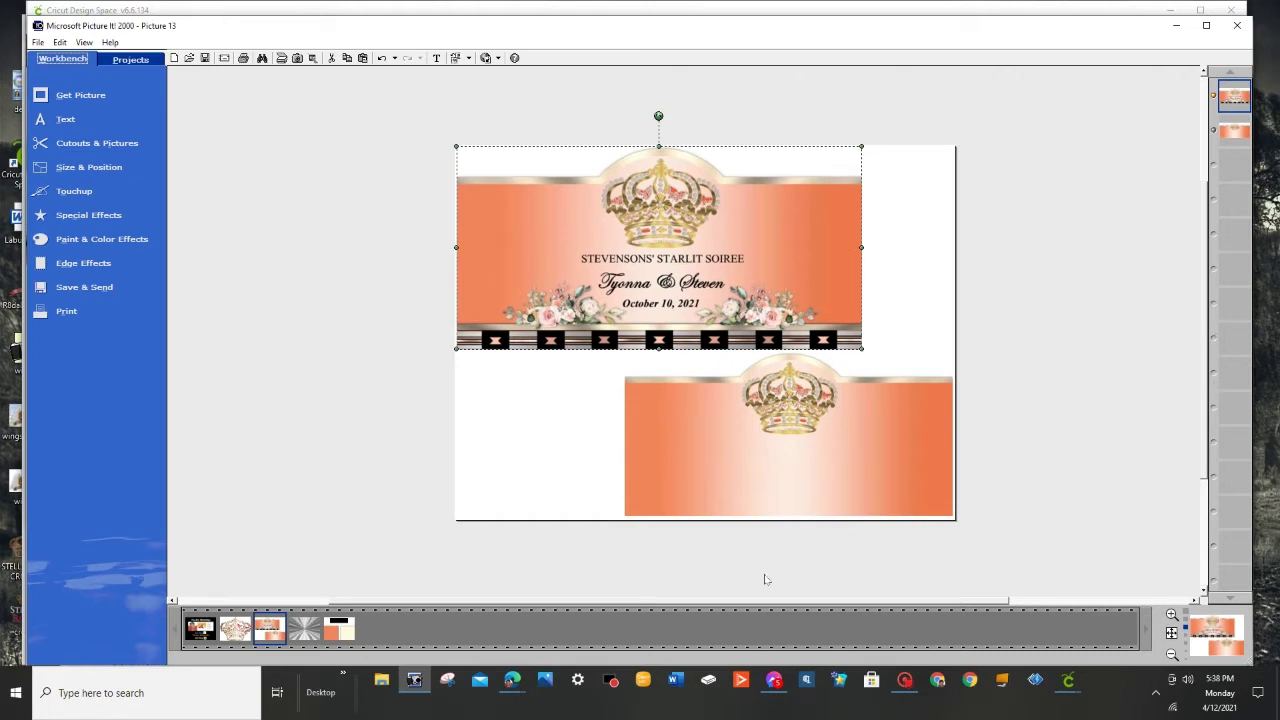
left_click(752, 460)
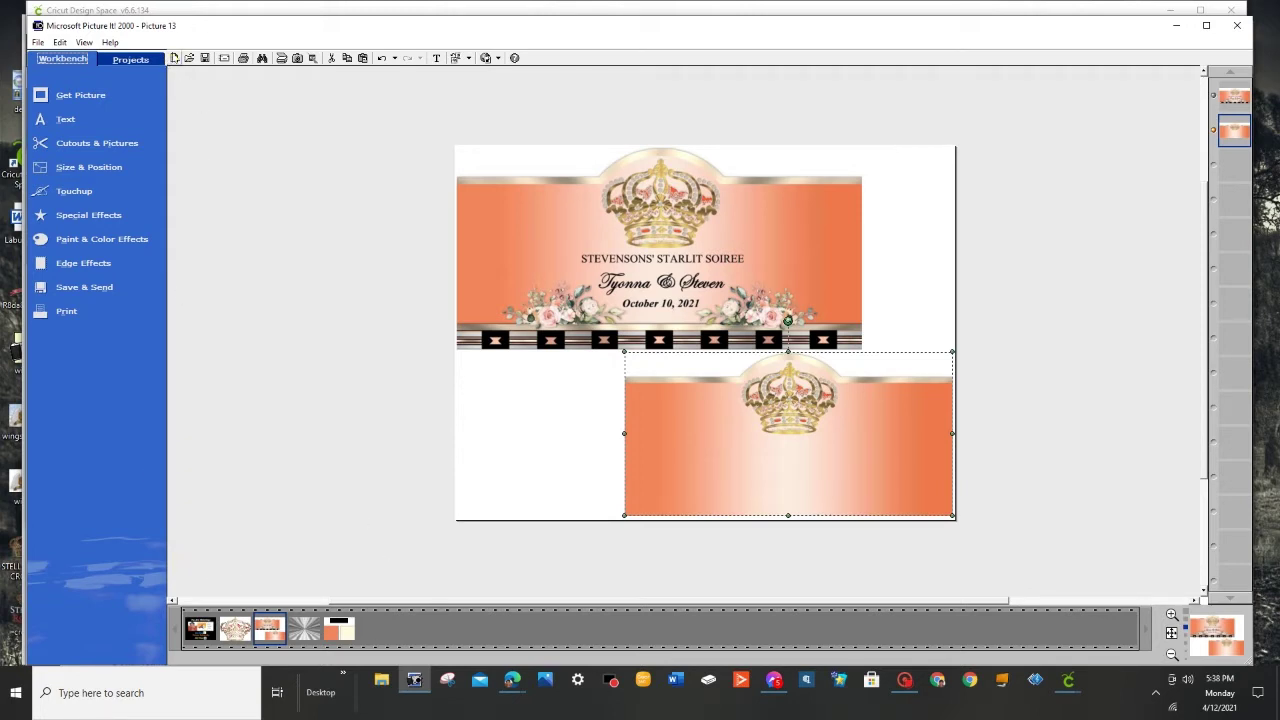
Step: Create a new blank picture and place the gold crown from the open crown picture near its upper edge
left_click(174, 59)
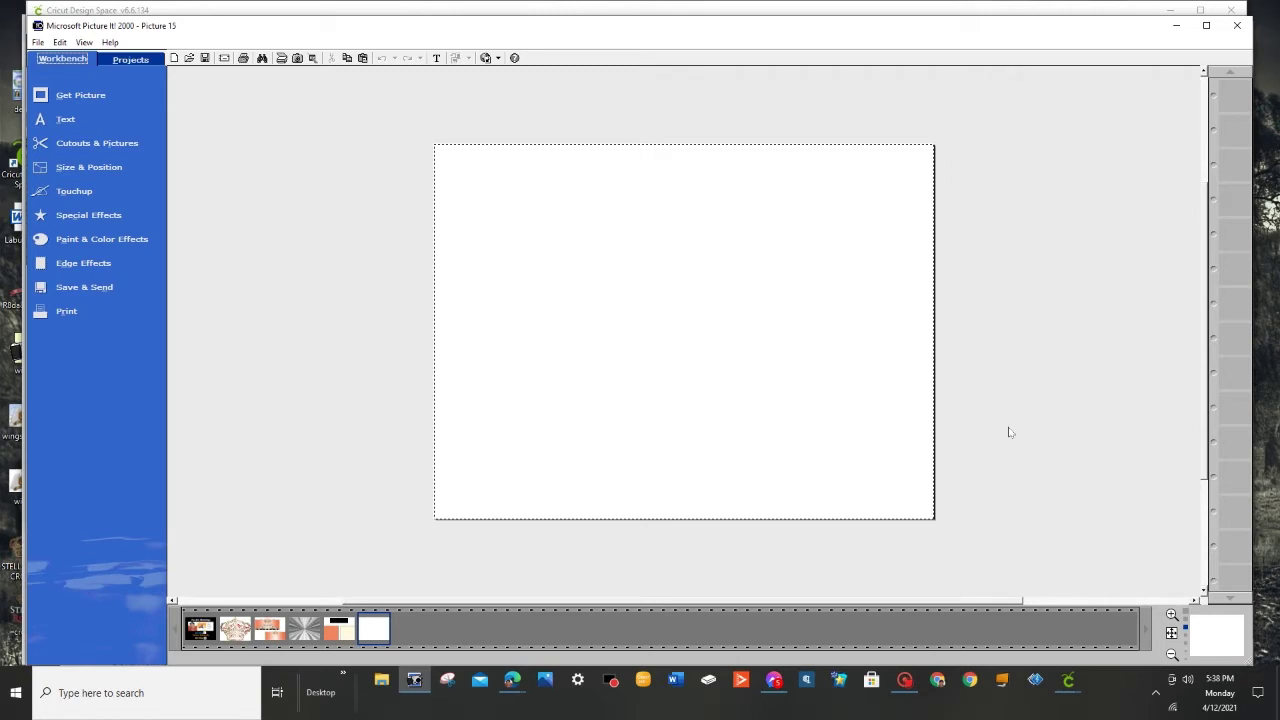
left_click(236, 632)
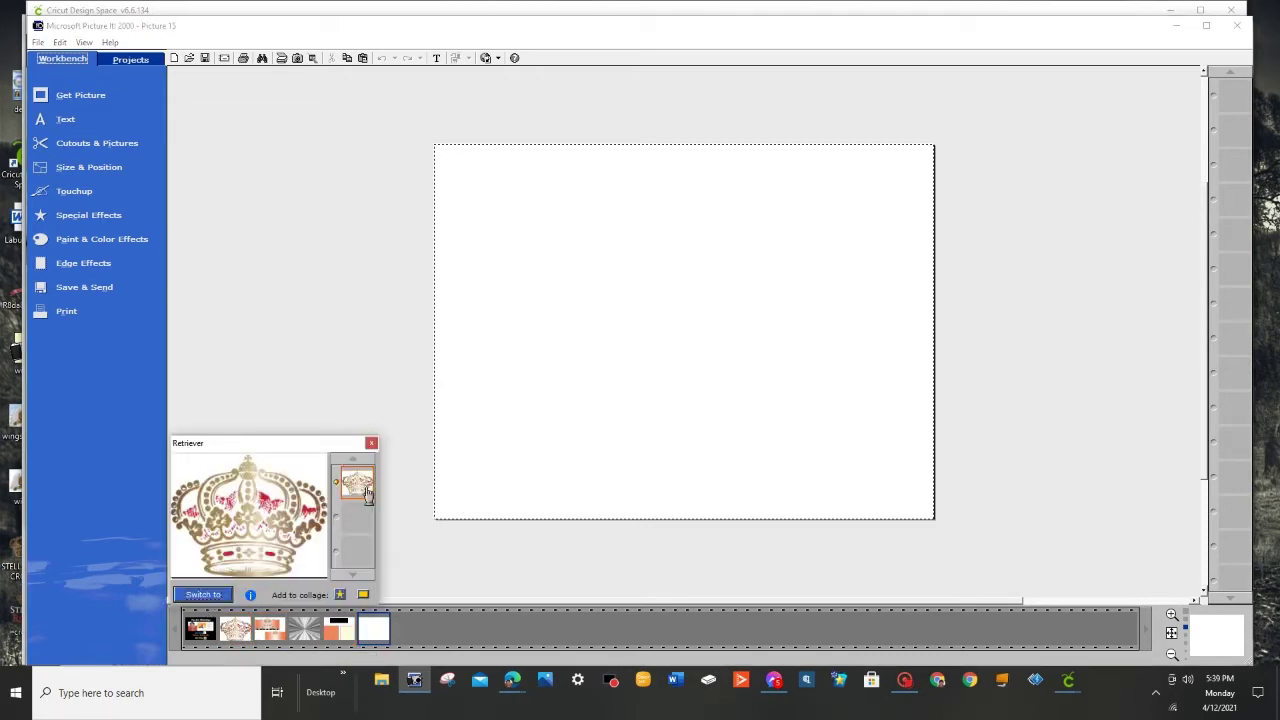
left_click_drag(357, 483, 687, 205)
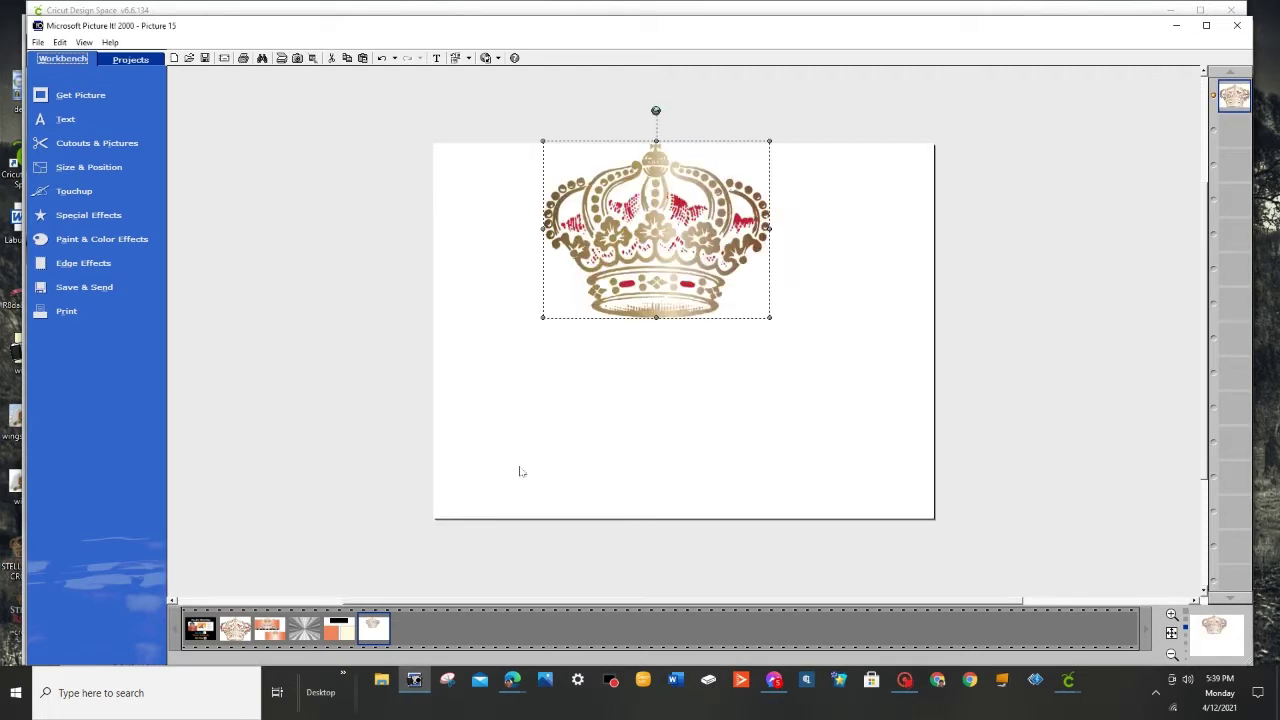
Step: Switch to the browser window with the Bing crown image and search the web for "stella rosa crown"
left_click(512, 681)
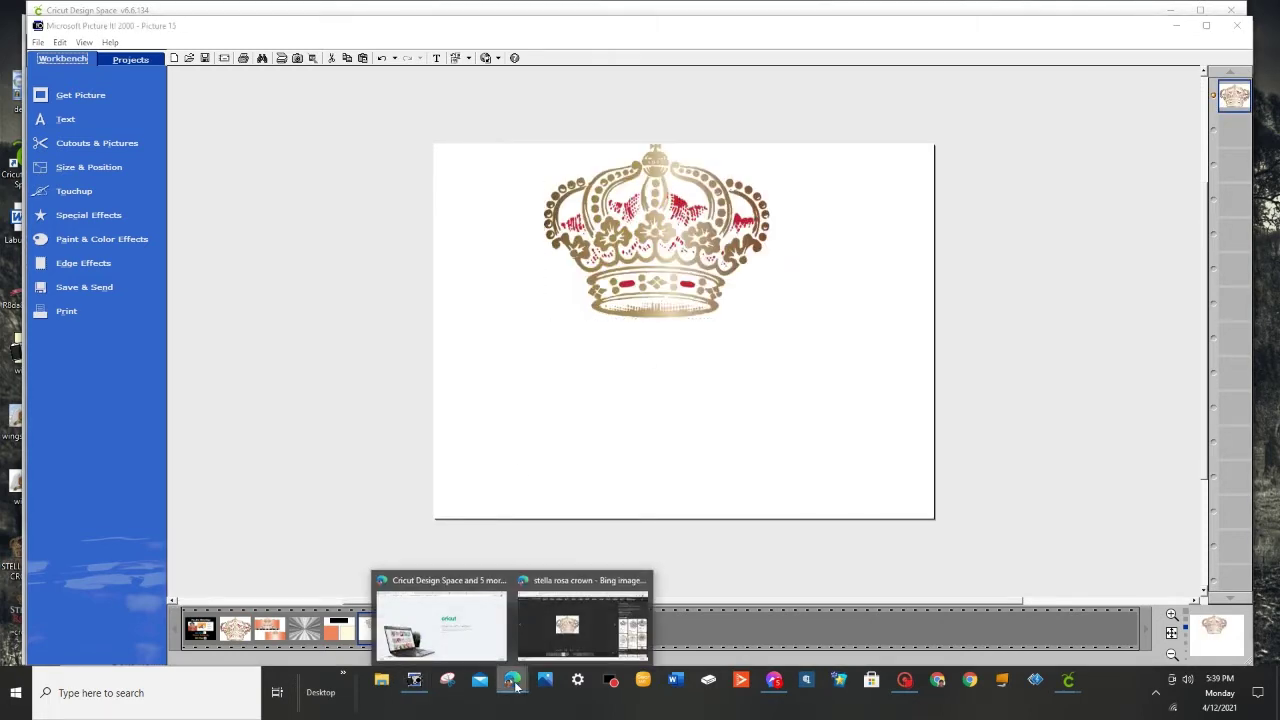
left_click(581, 630)
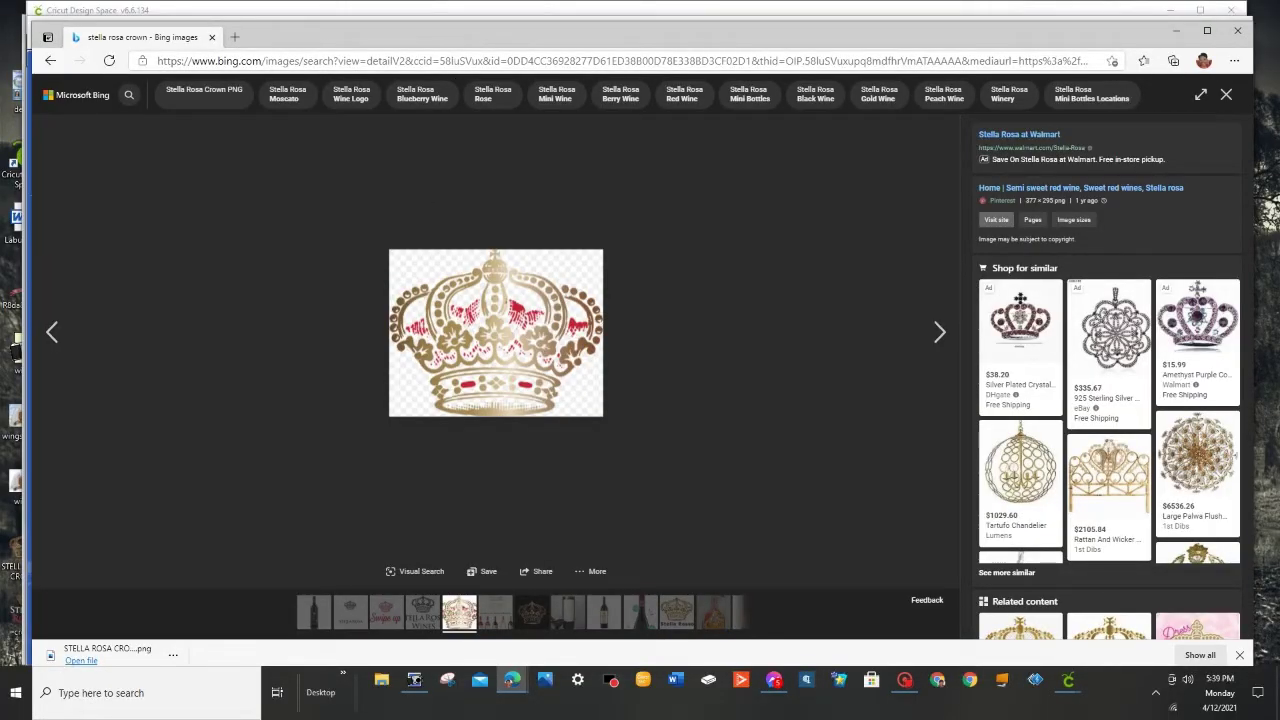
left_click(455, 62)
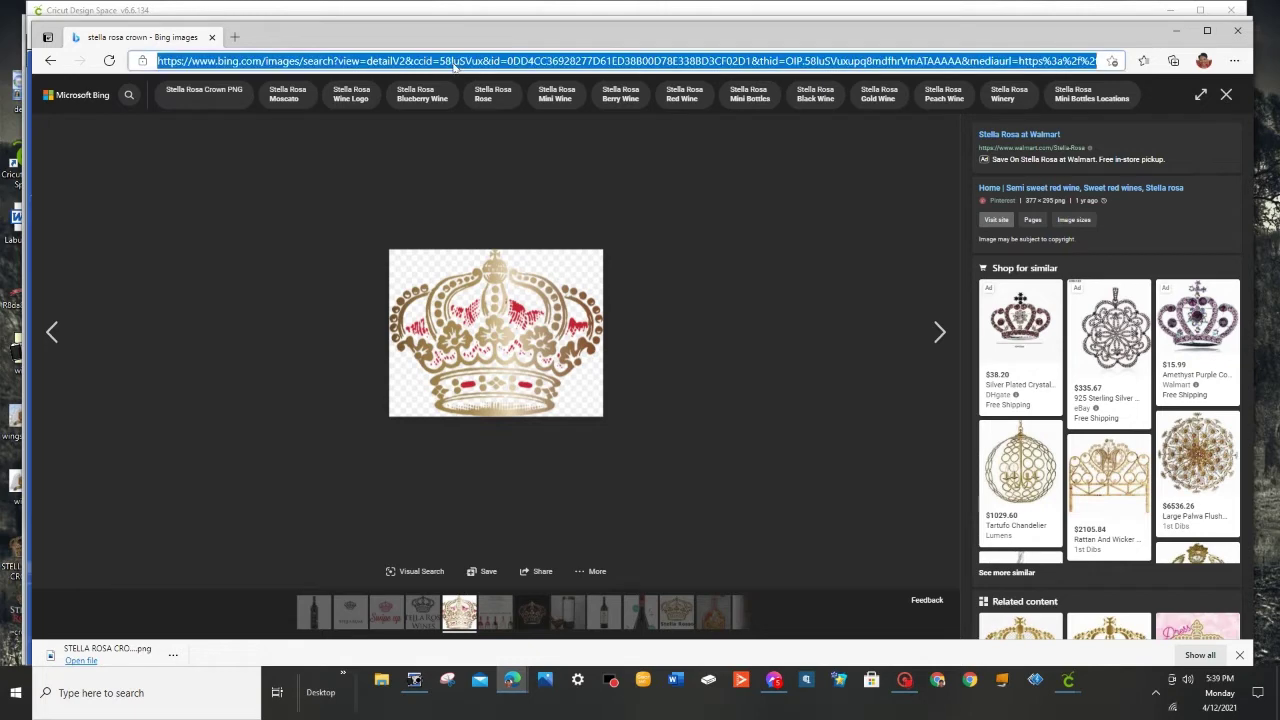
type("s")
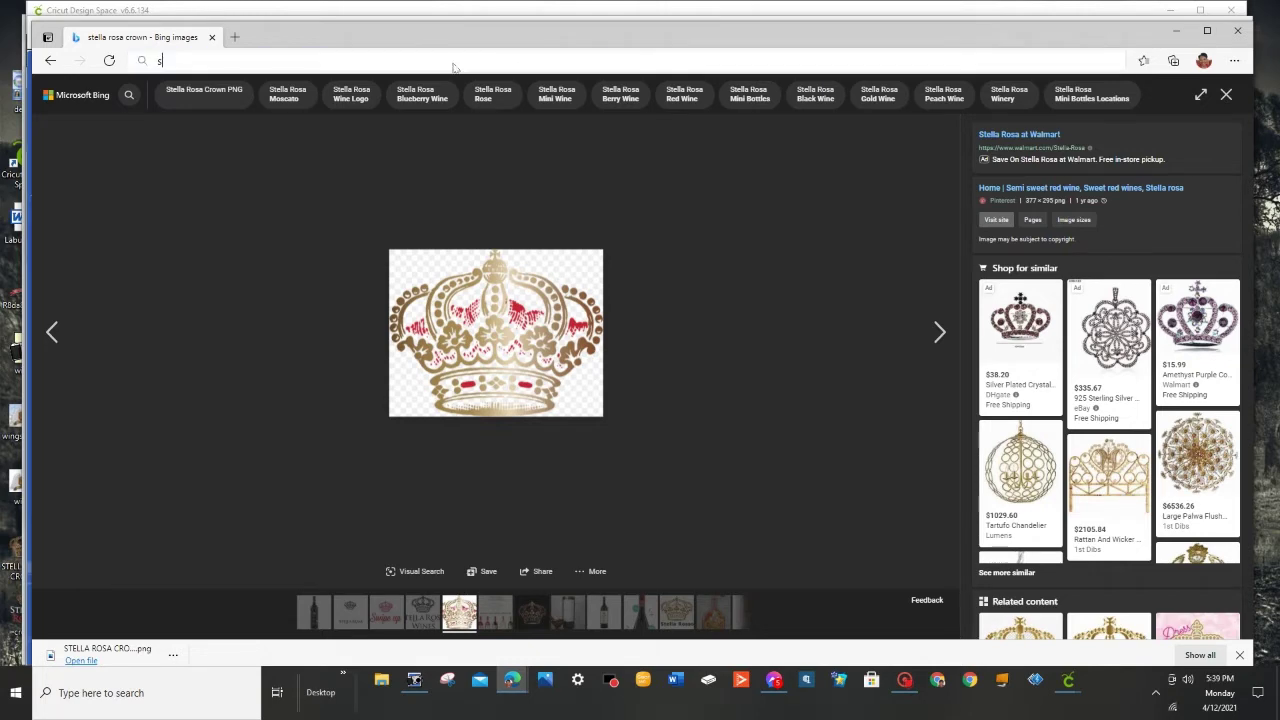
type("tella rosa")
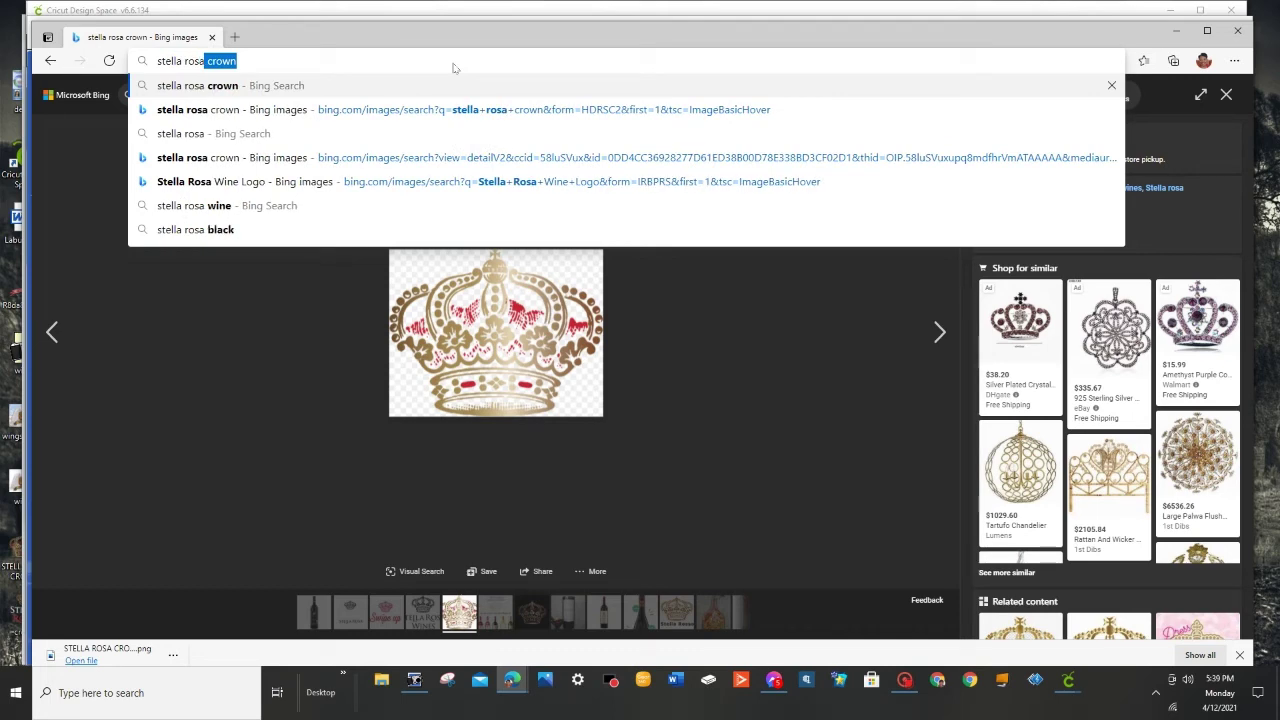
key("Return")
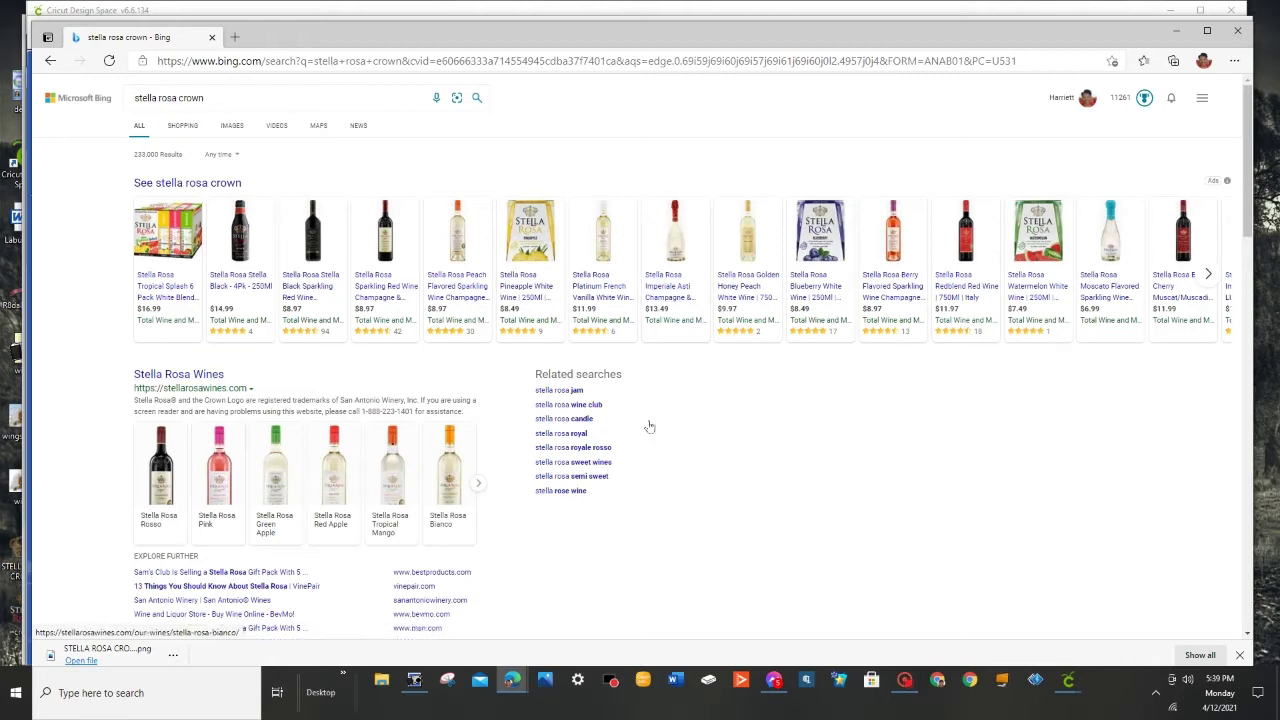
Step: Show the image results for the search and open the gold and red crown on the transparent background
left_click(233, 126)
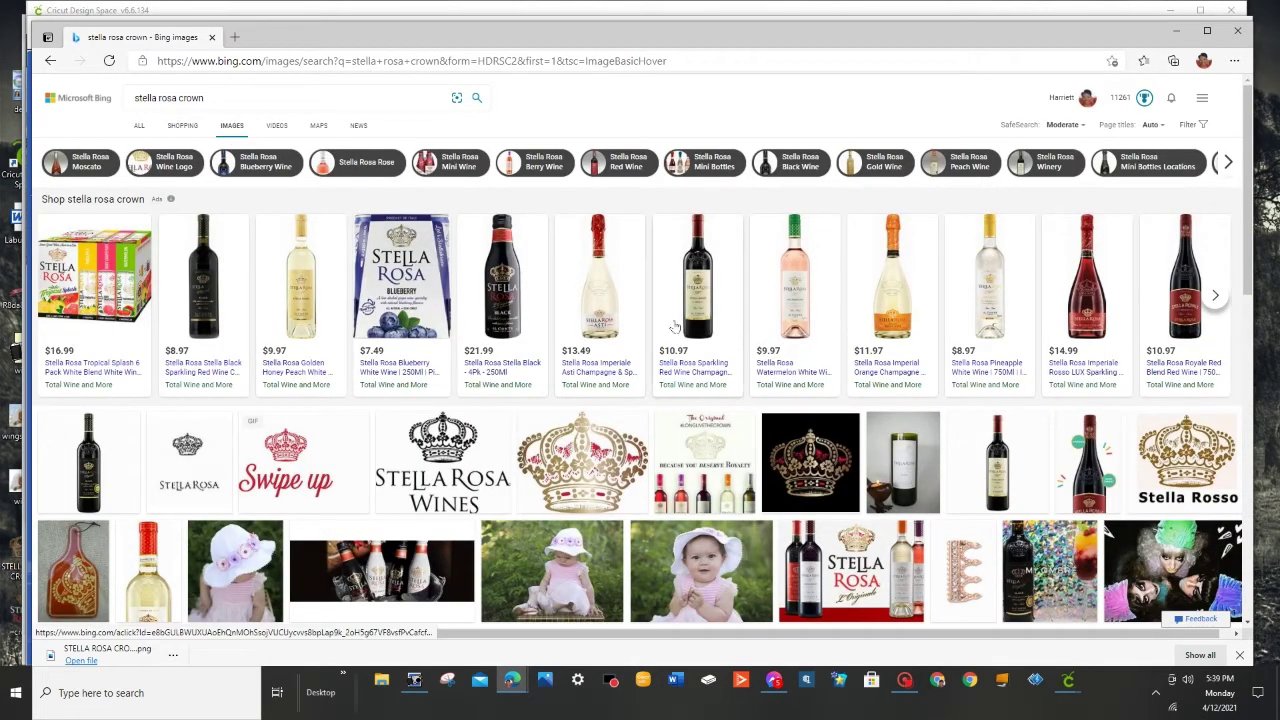
scroll(675, 327, "down", 2)
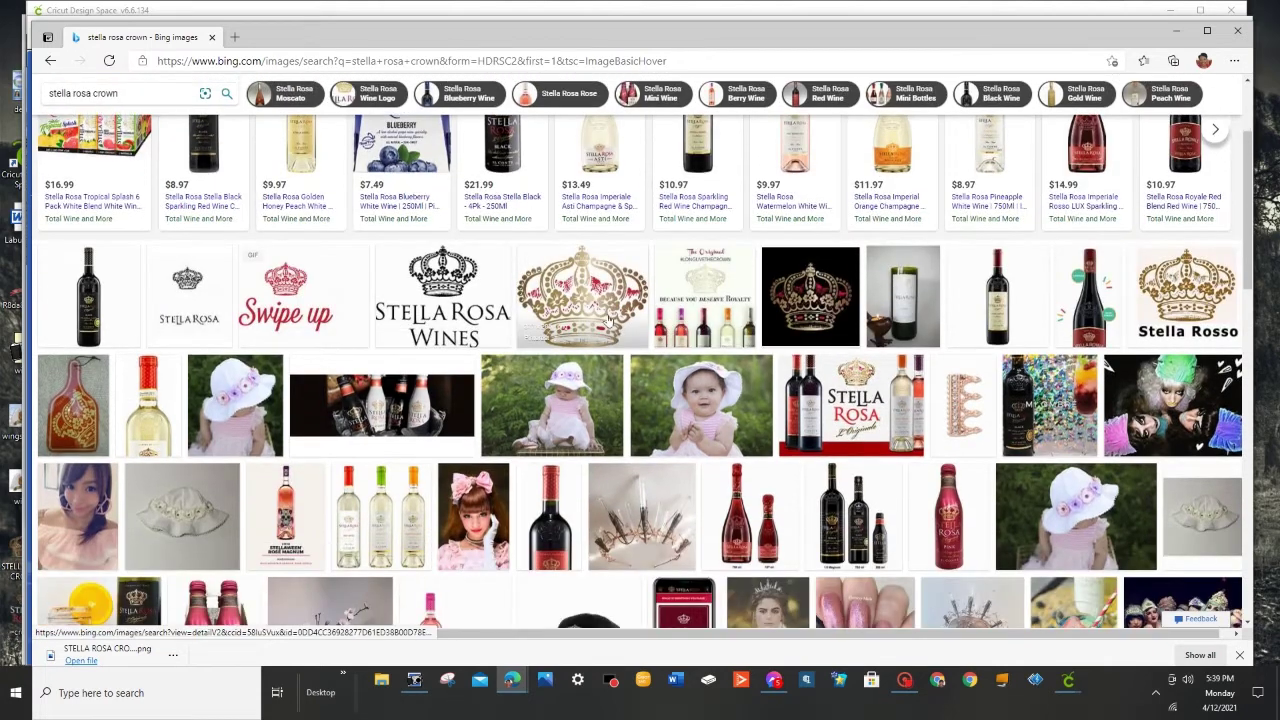
left_click(606, 282)
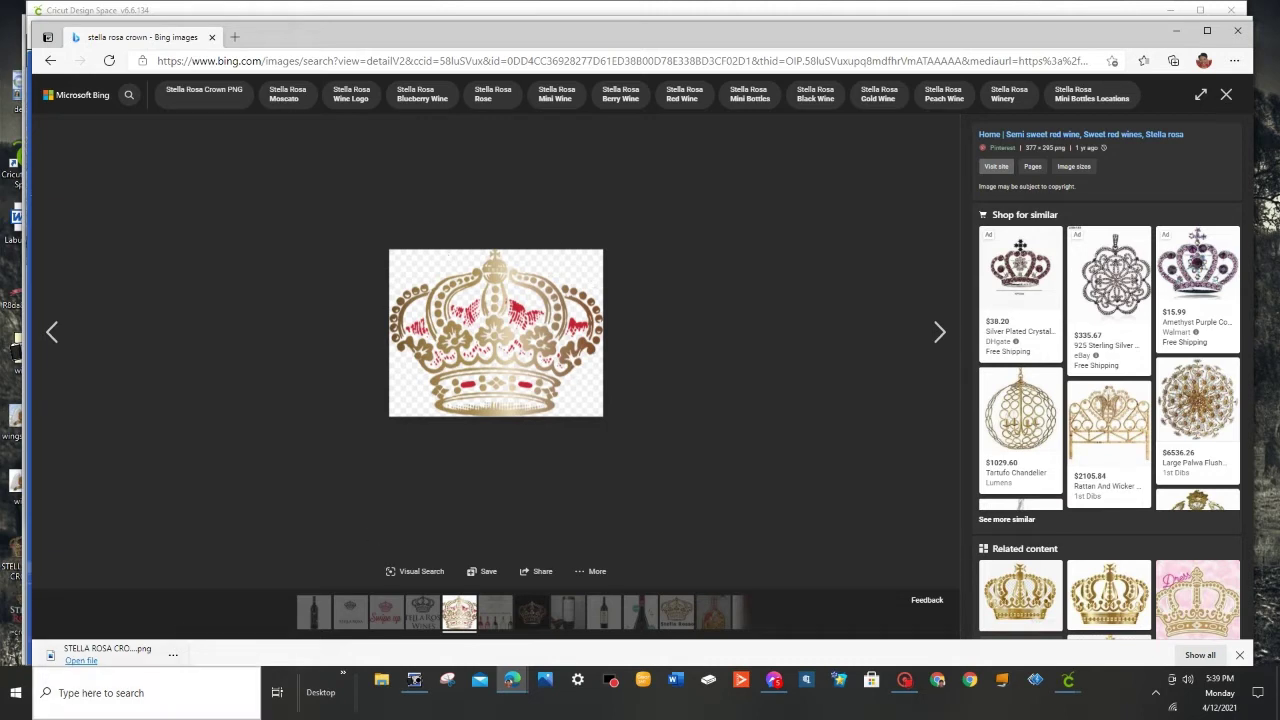
right_click(481, 351)
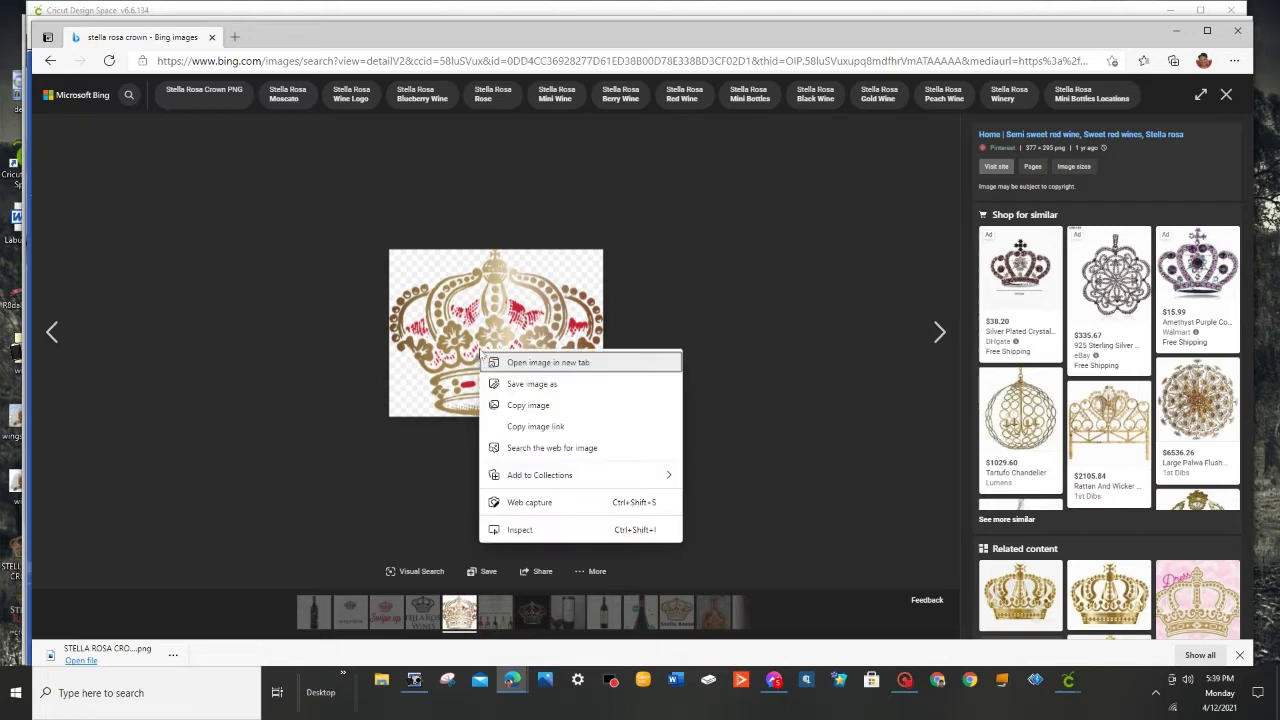
left_click(540, 384)
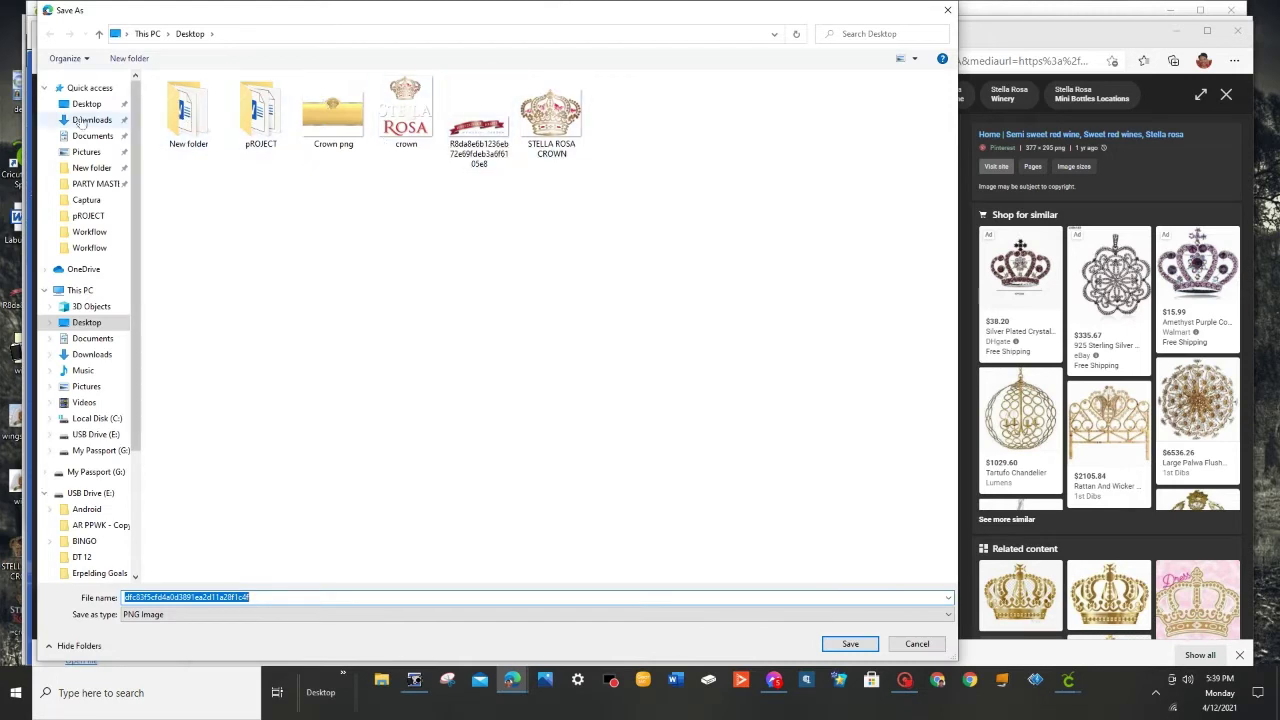
left_click(84, 104)
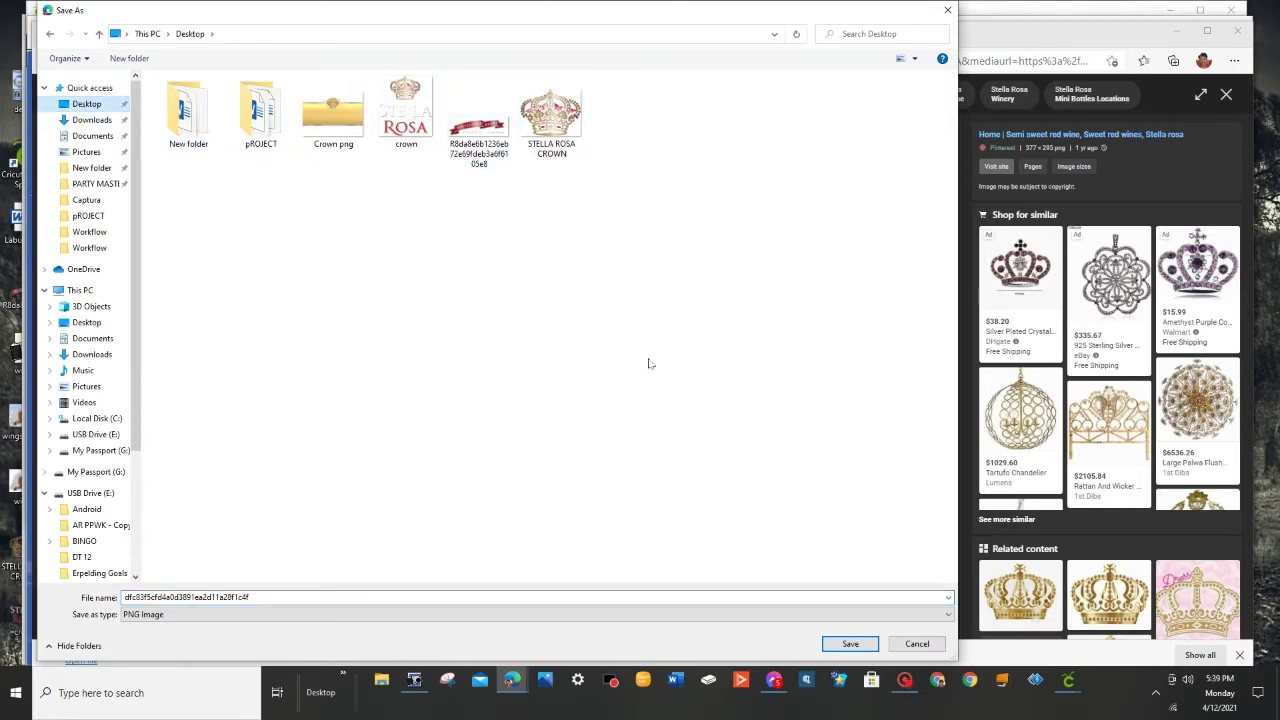
left_click(851, 645)
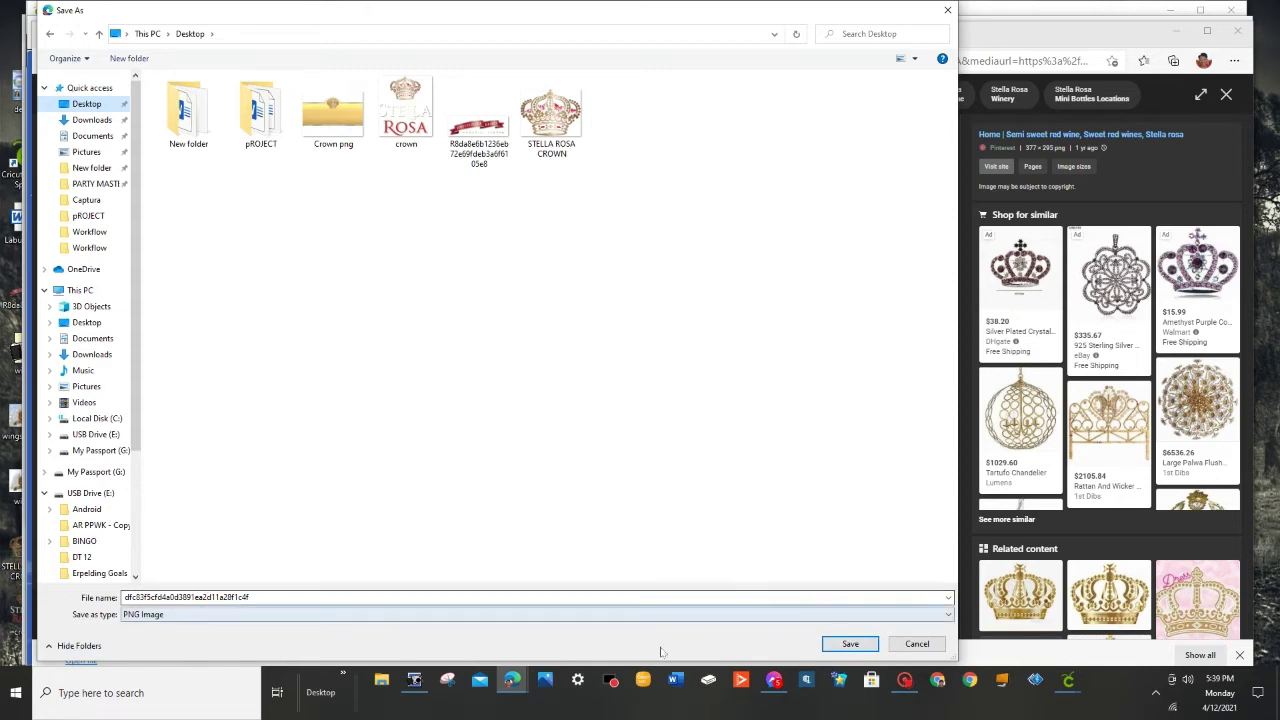
left_click(917, 644)
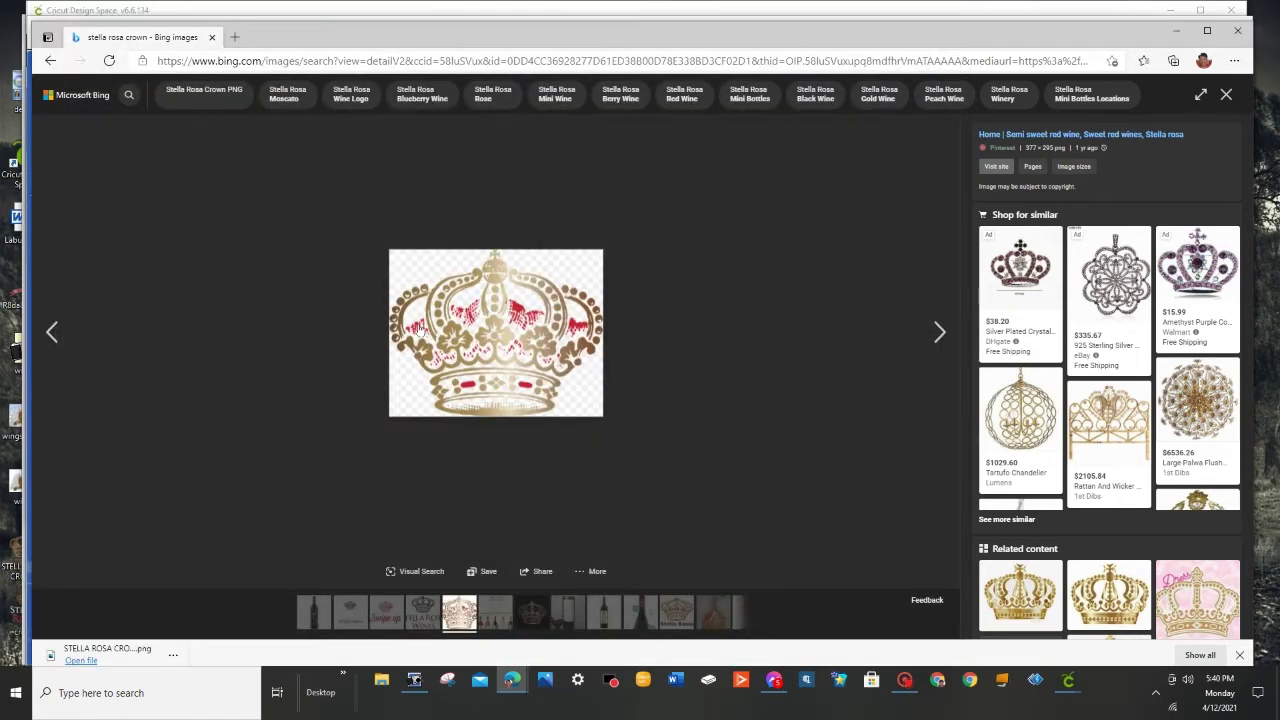
Step: Switch back to Microsoft Picture It! 2000 and open the STELLA ROSA CROWN picture from the Desktop folder
left_click(425, 686)
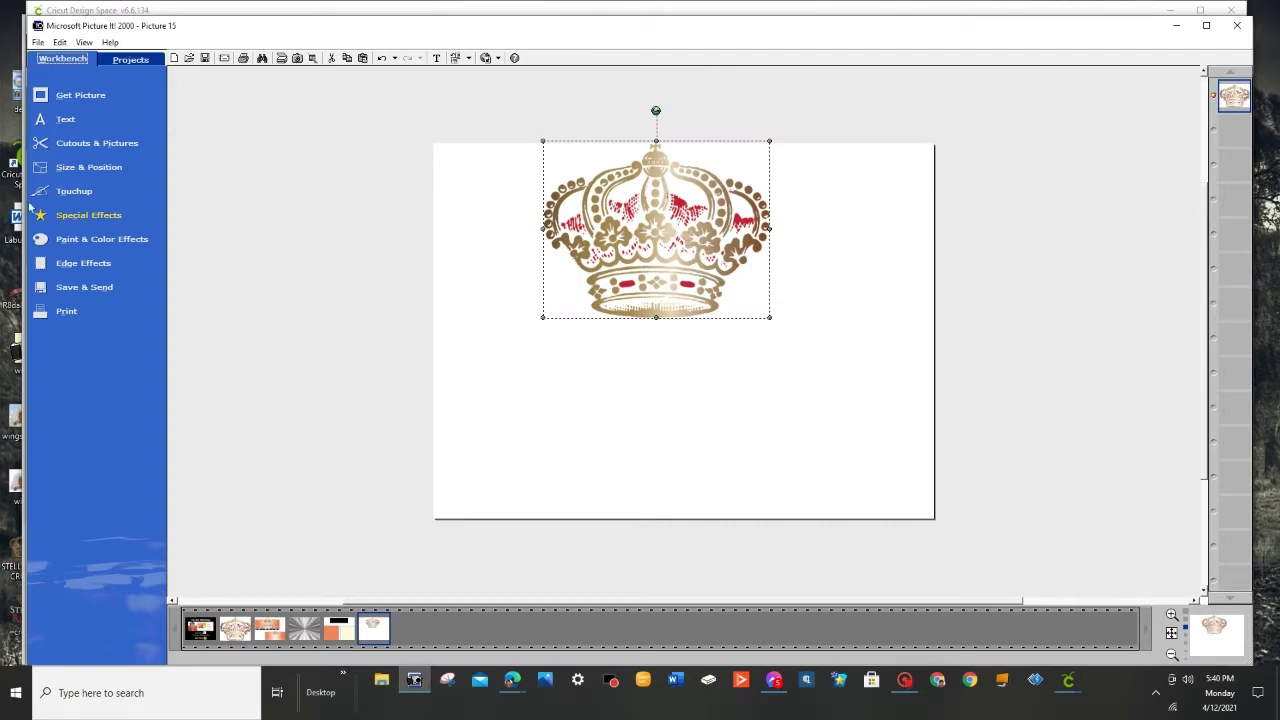
left_click(37, 42)
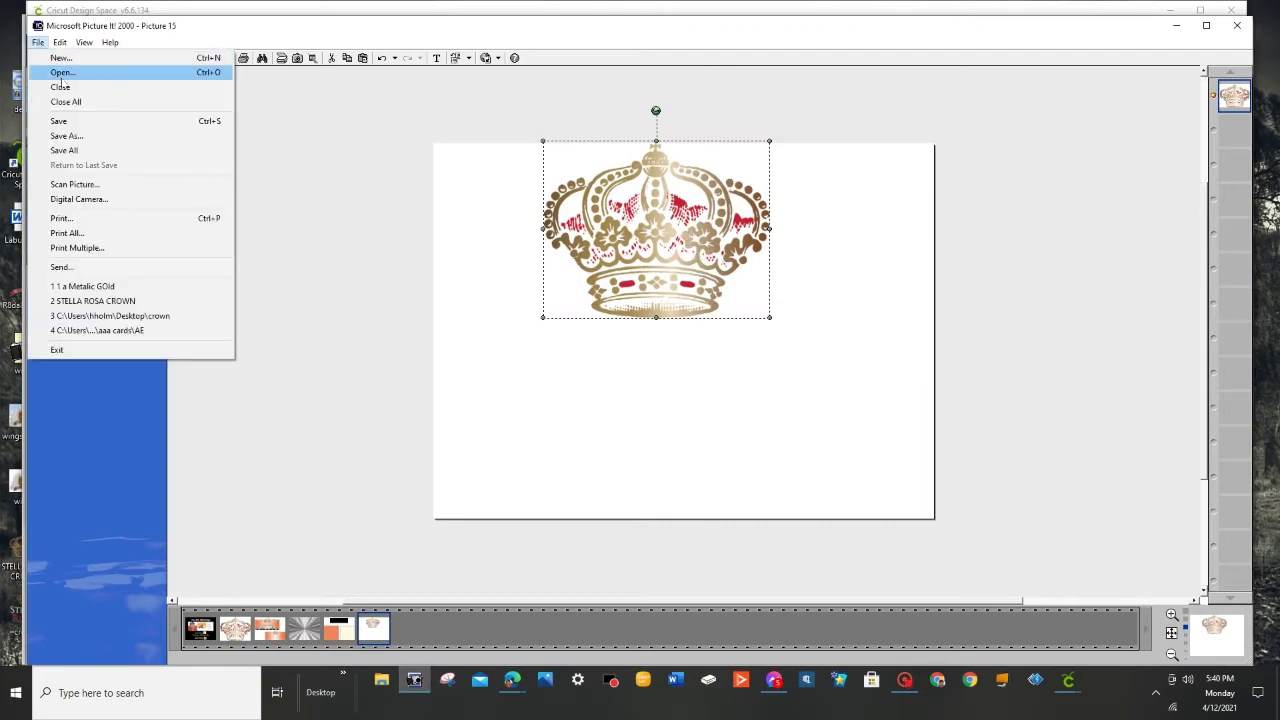
left_click(52, 70)
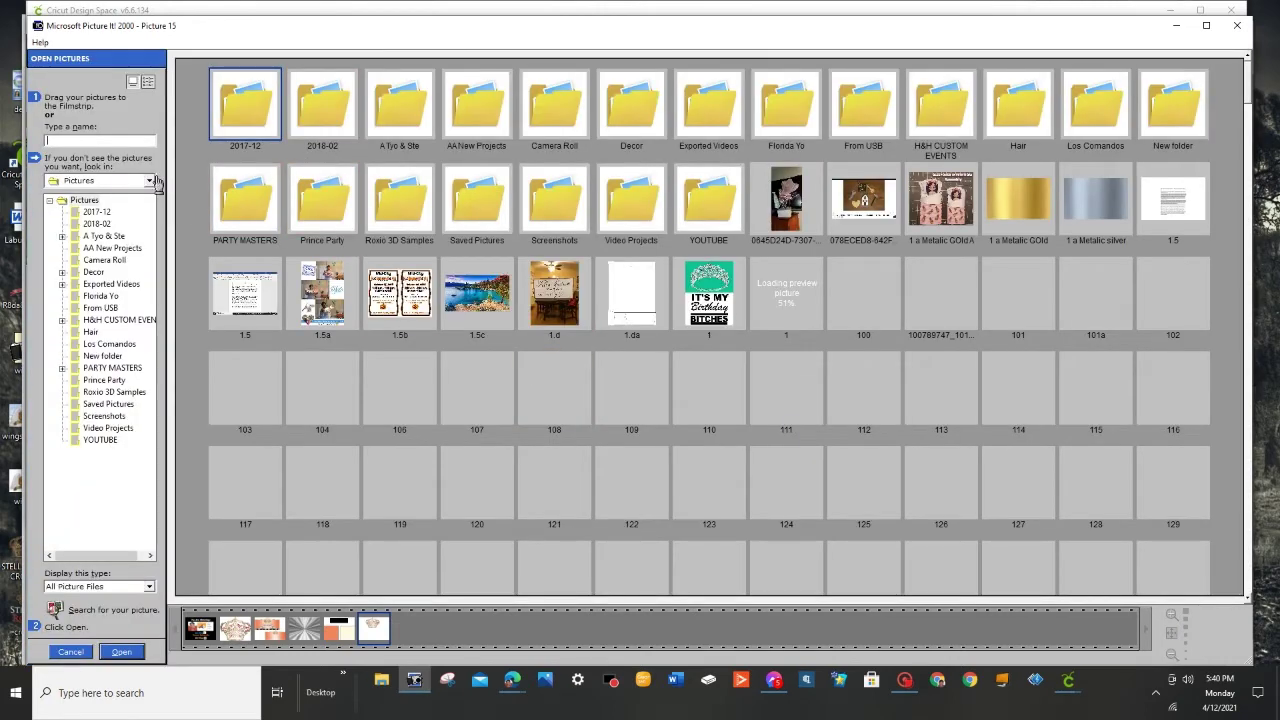
left_click(103, 181)
left_click(78, 226)
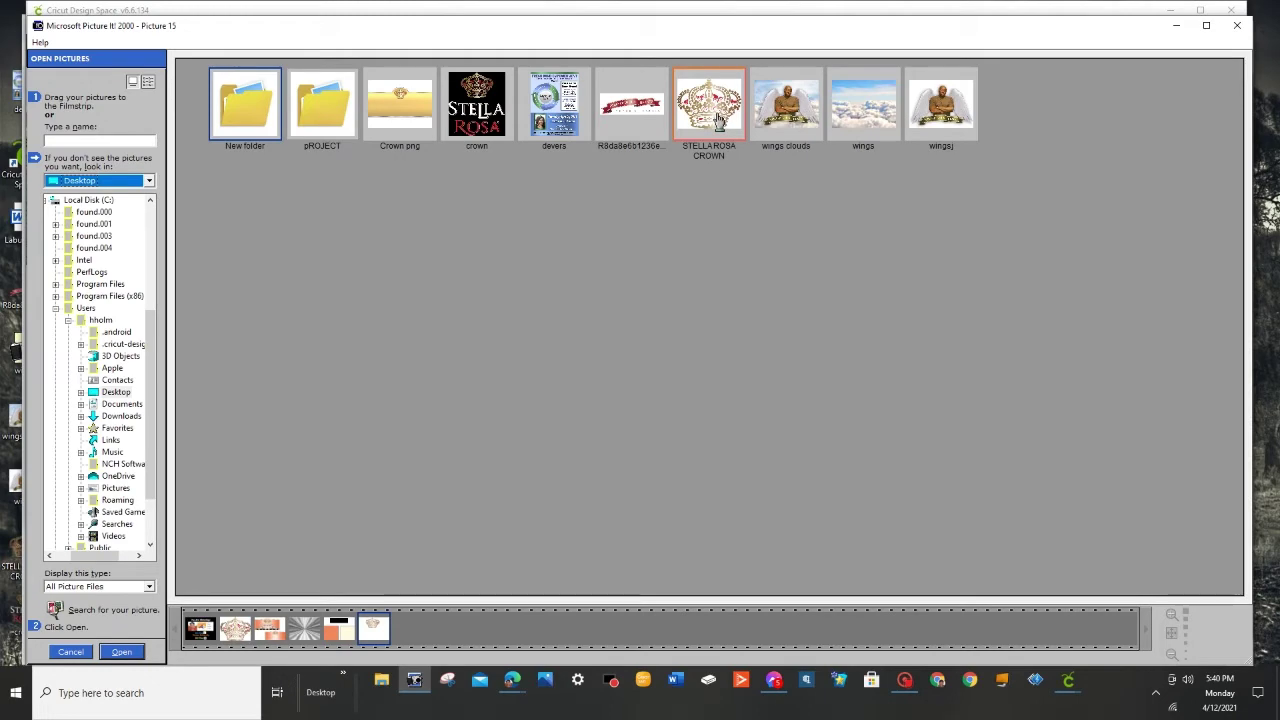
left_click(718, 120)
left_click(116, 652)
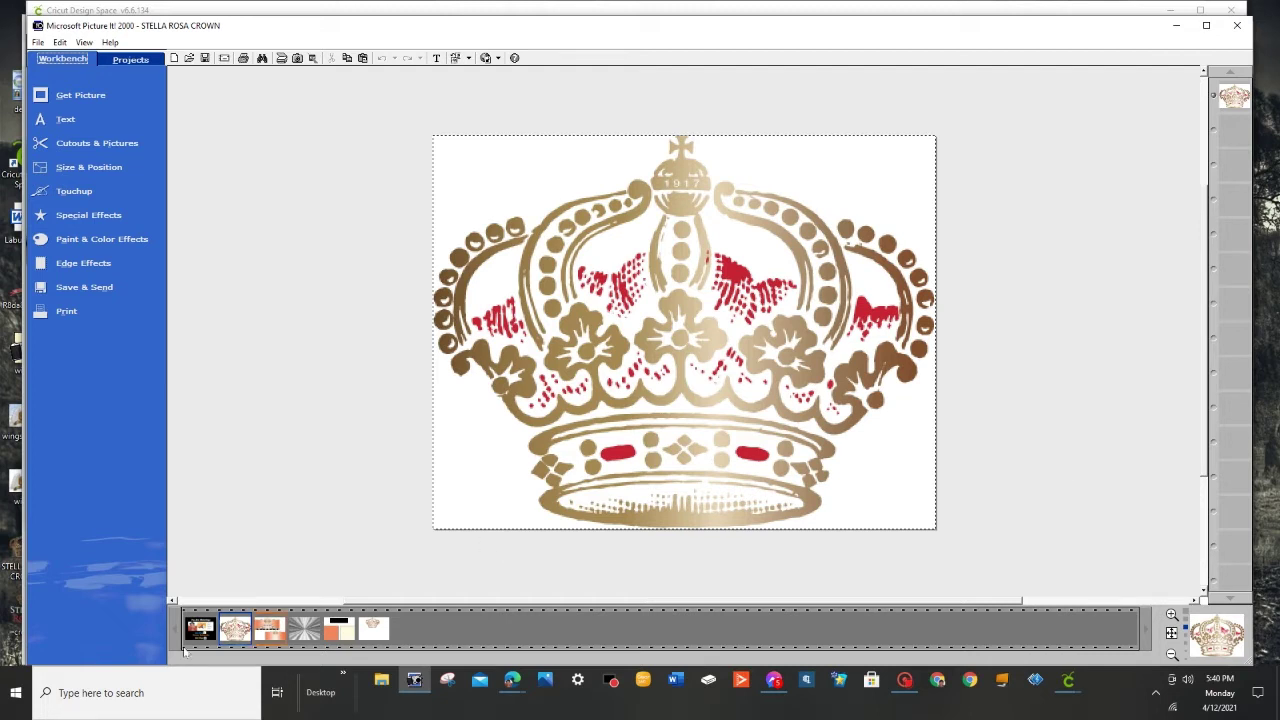
Step: Compare the picture of black, coral and cream colour blocks with the finished label design picture, viewing each in turn
left_click(343, 640)
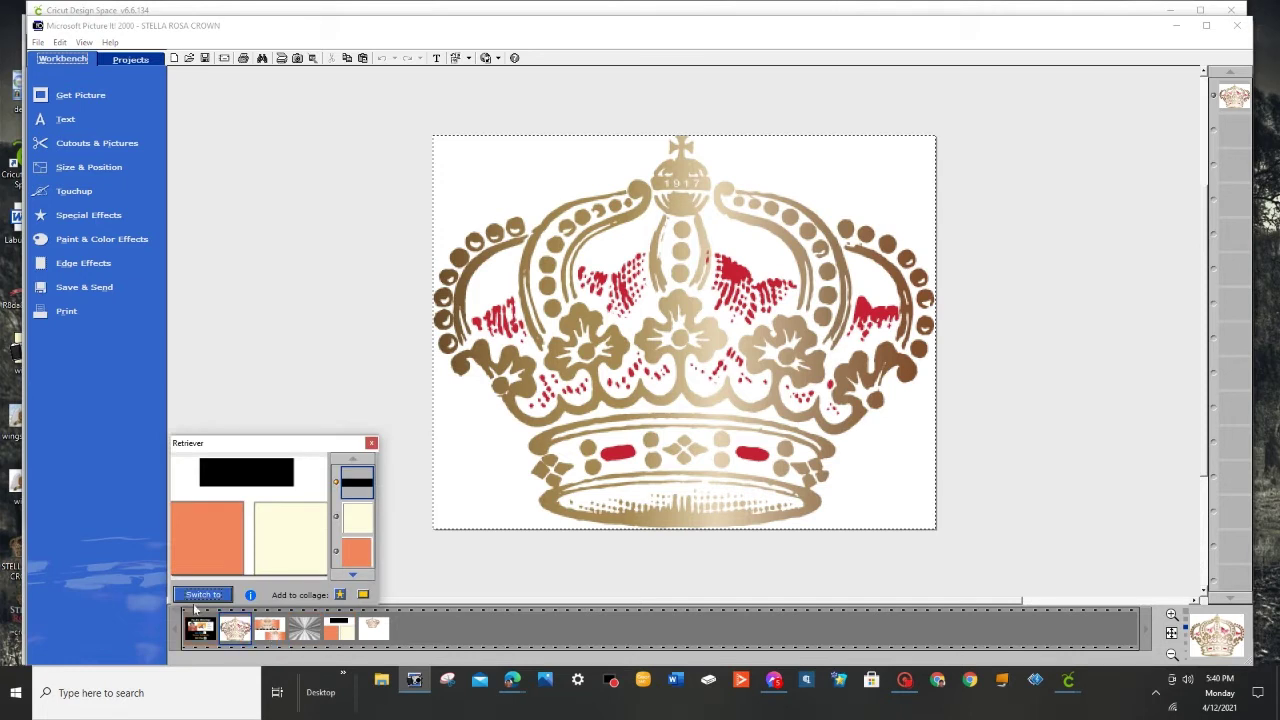
left_click(208, 594)
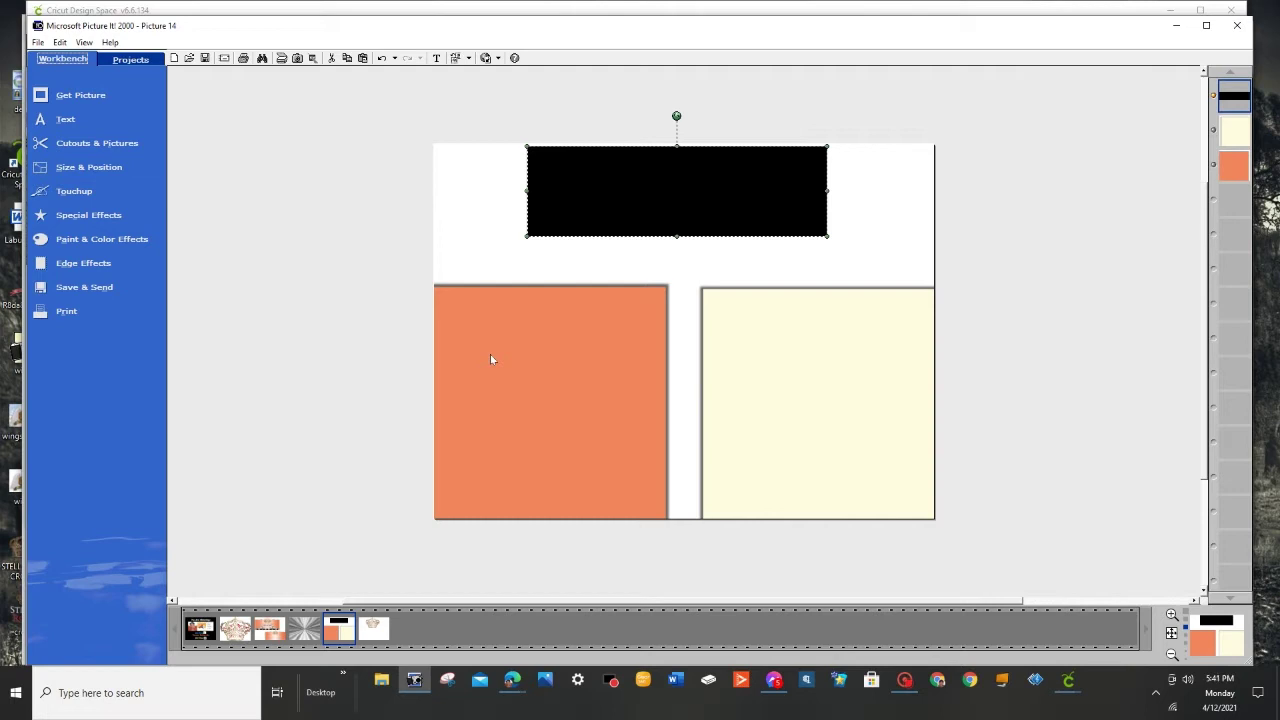
left_click(279, 638)
left_click(190, 598)
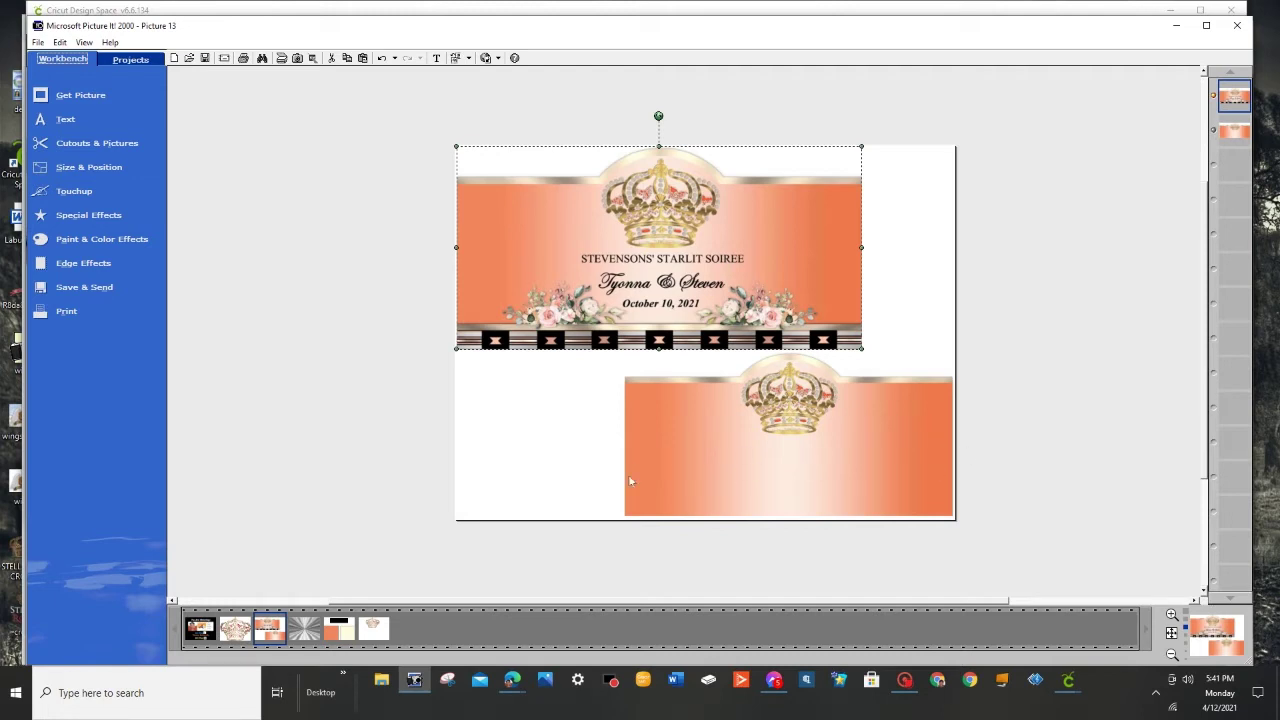
mouse_move(340, 640)
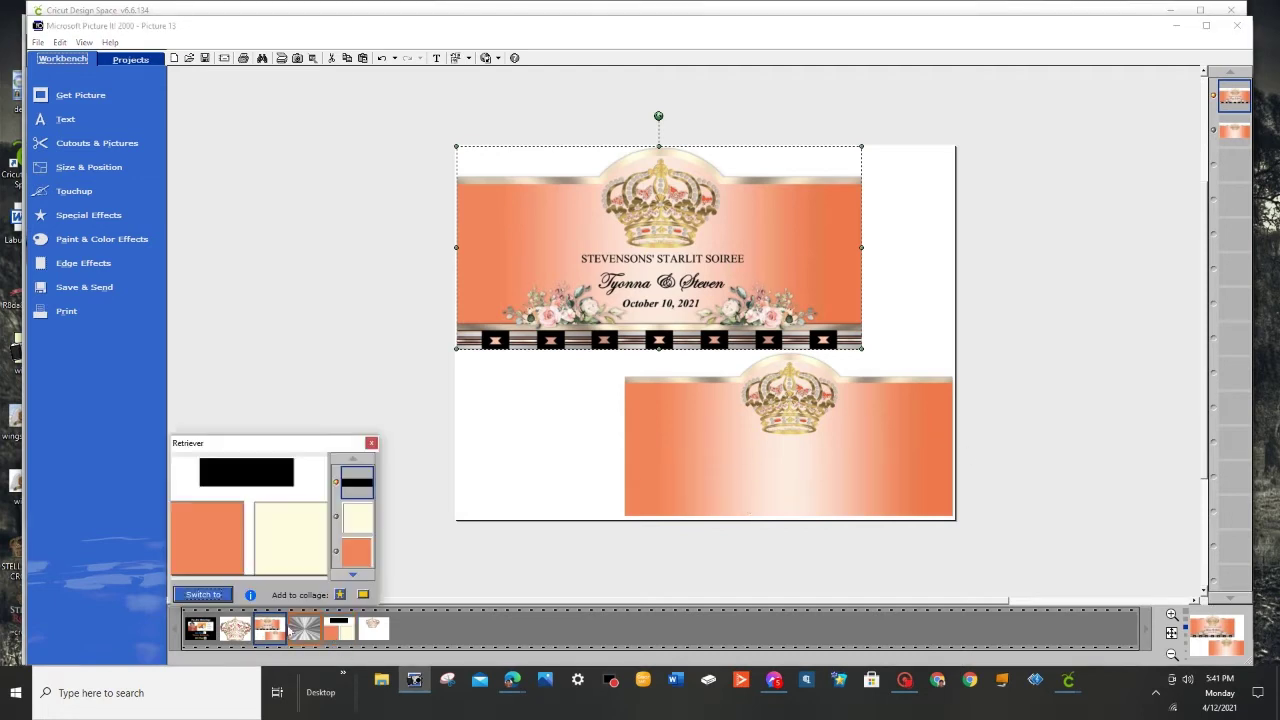
left_click(201, 595)
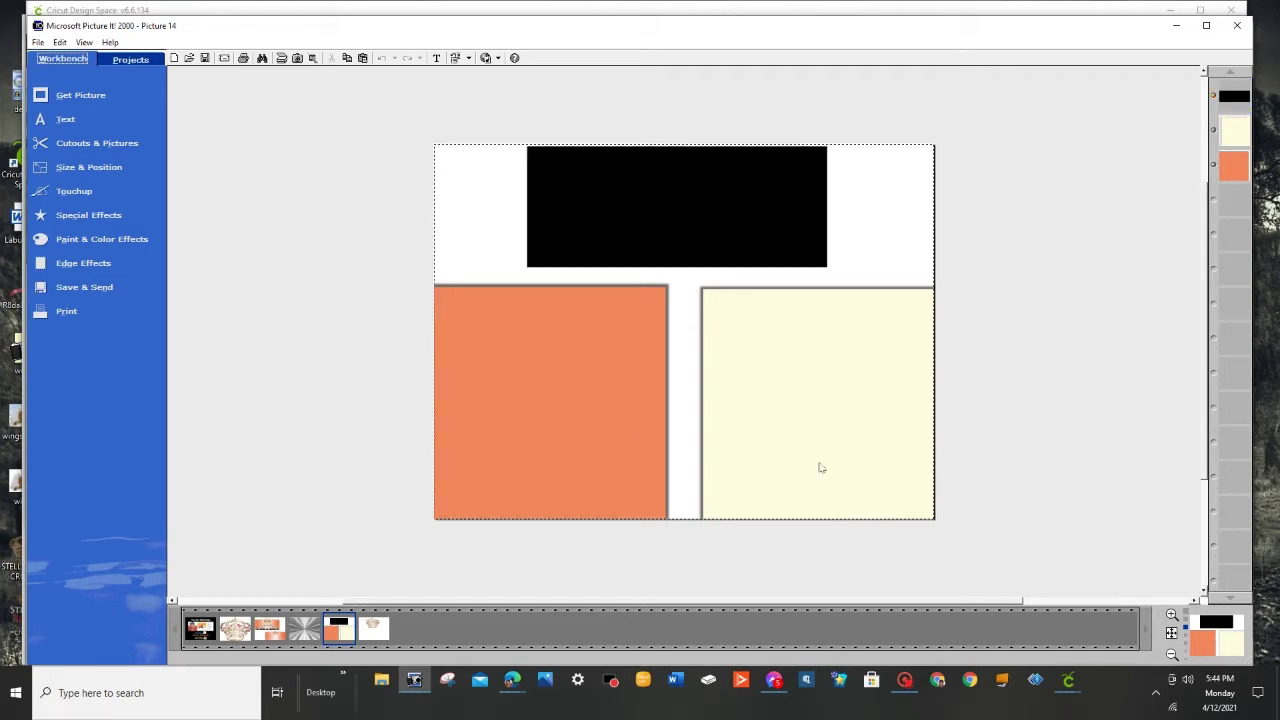
left_click(272, 630)
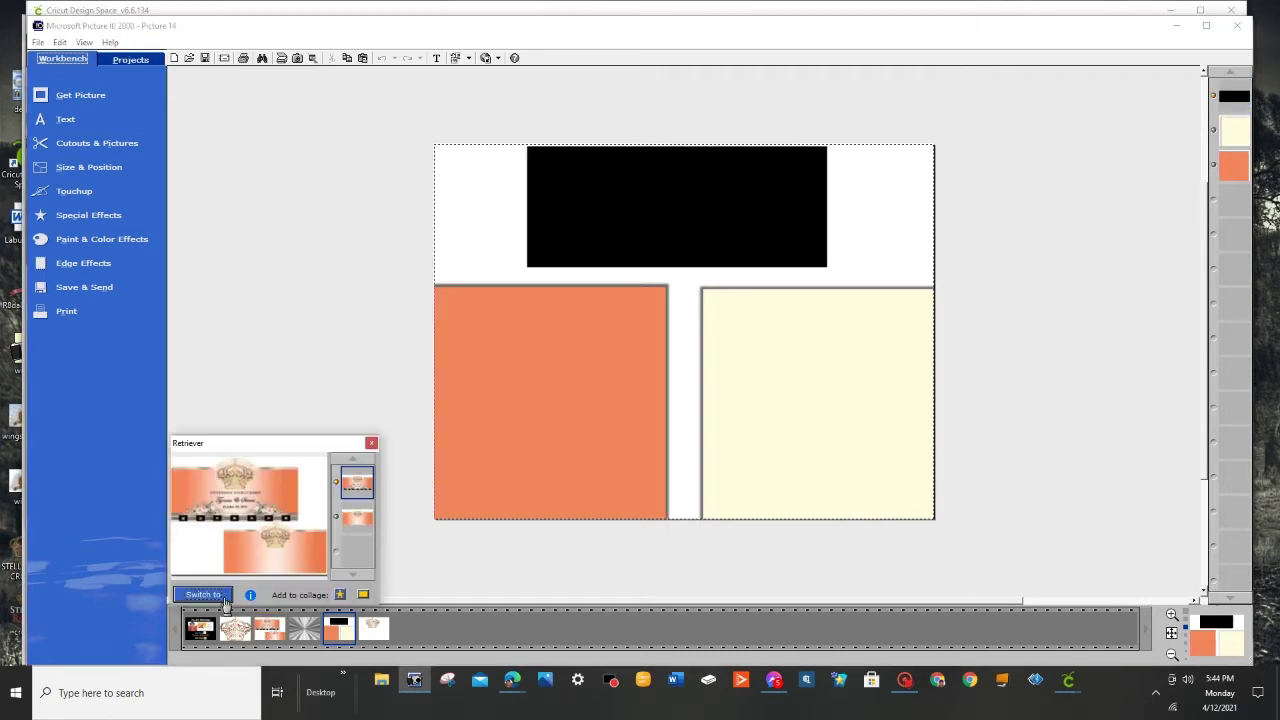
left_click(203, 595)
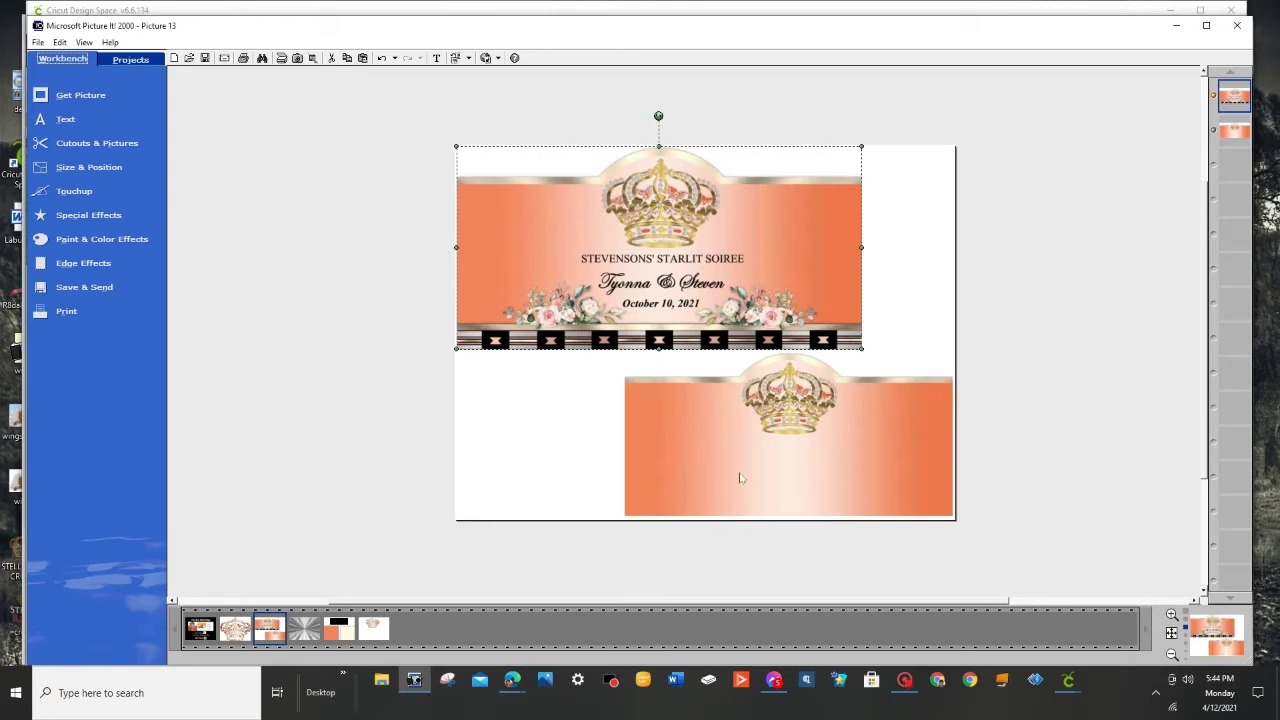
Step: Switch to the picture of colour blocks and start a custom two-colour gradient fill on the black rectangle
left_click(345, 632)
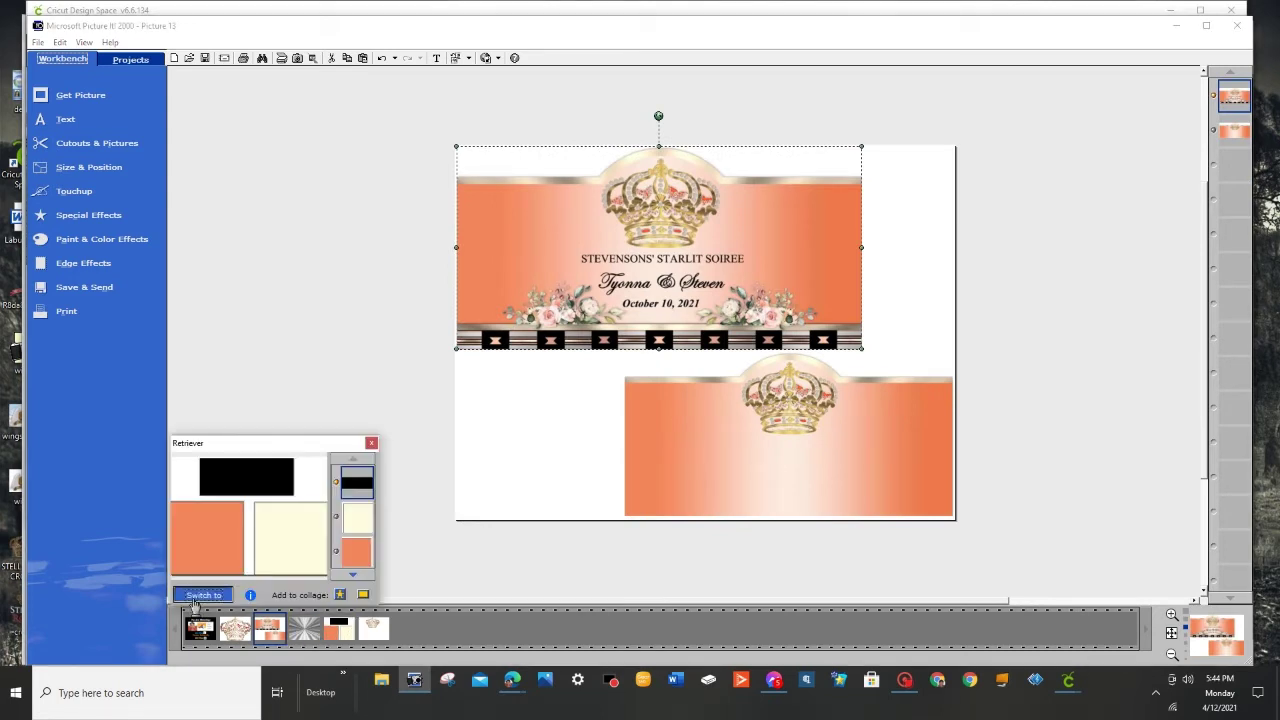
left_click(203, 595)
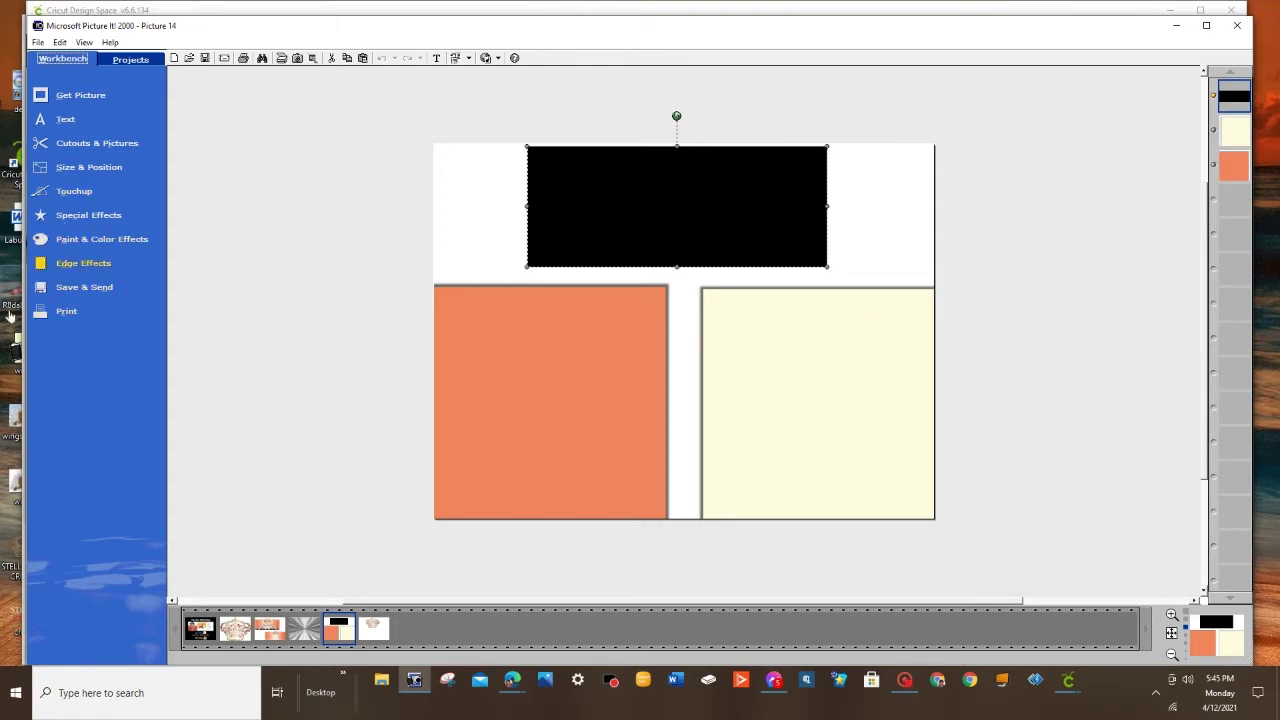
left_click(106, 242)
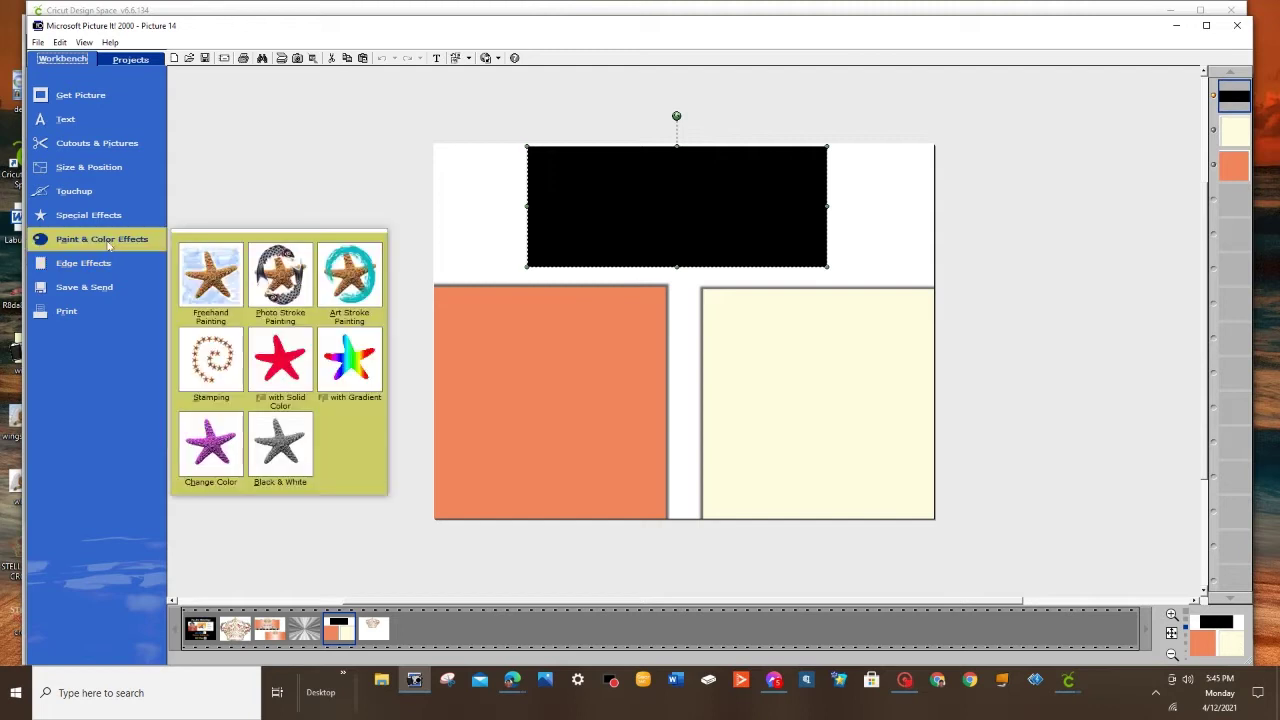
left_click(349, 362)
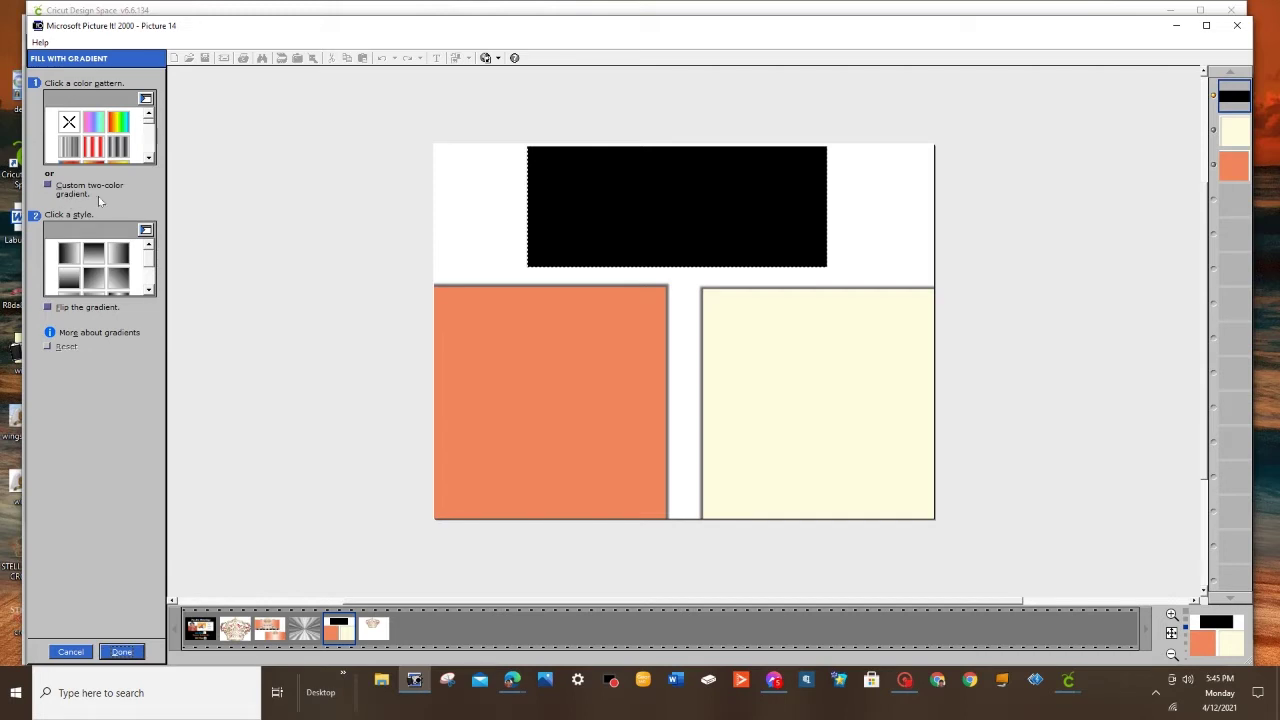
left_click(46, 186)
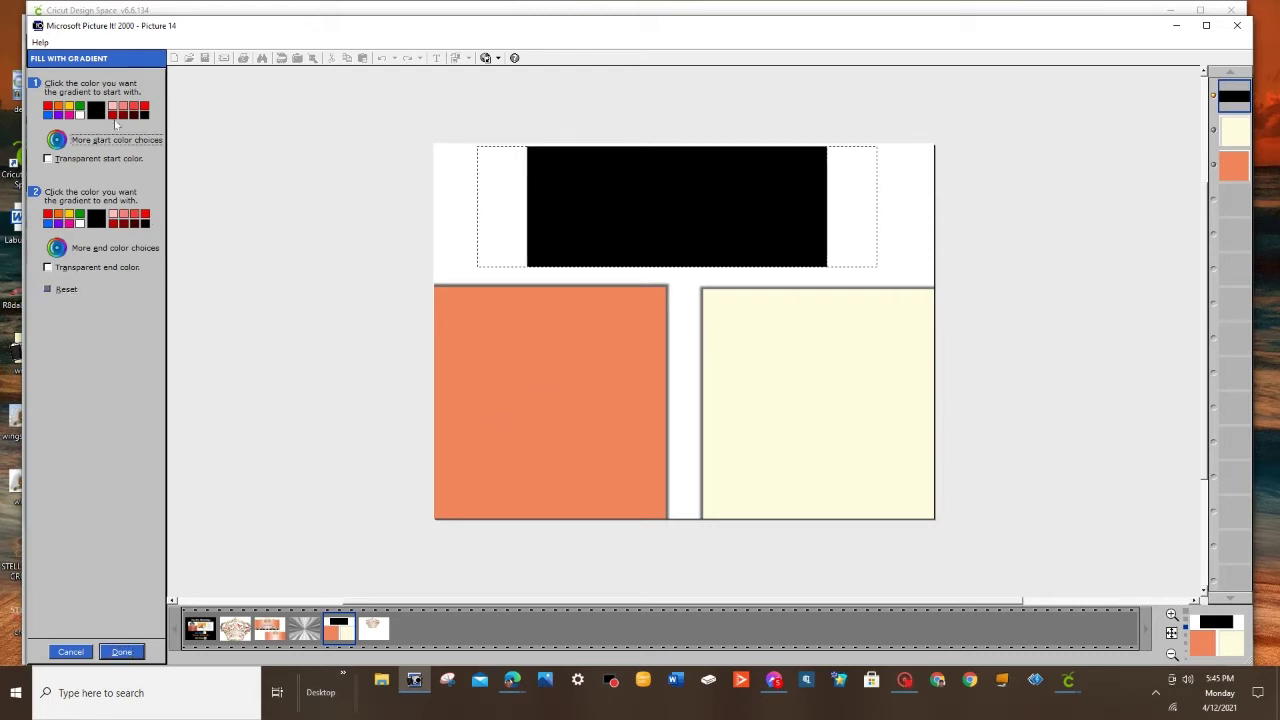
Step: Try red, magenta and blue as the start colour of the rectangle's gradient
left_click(48, 106)
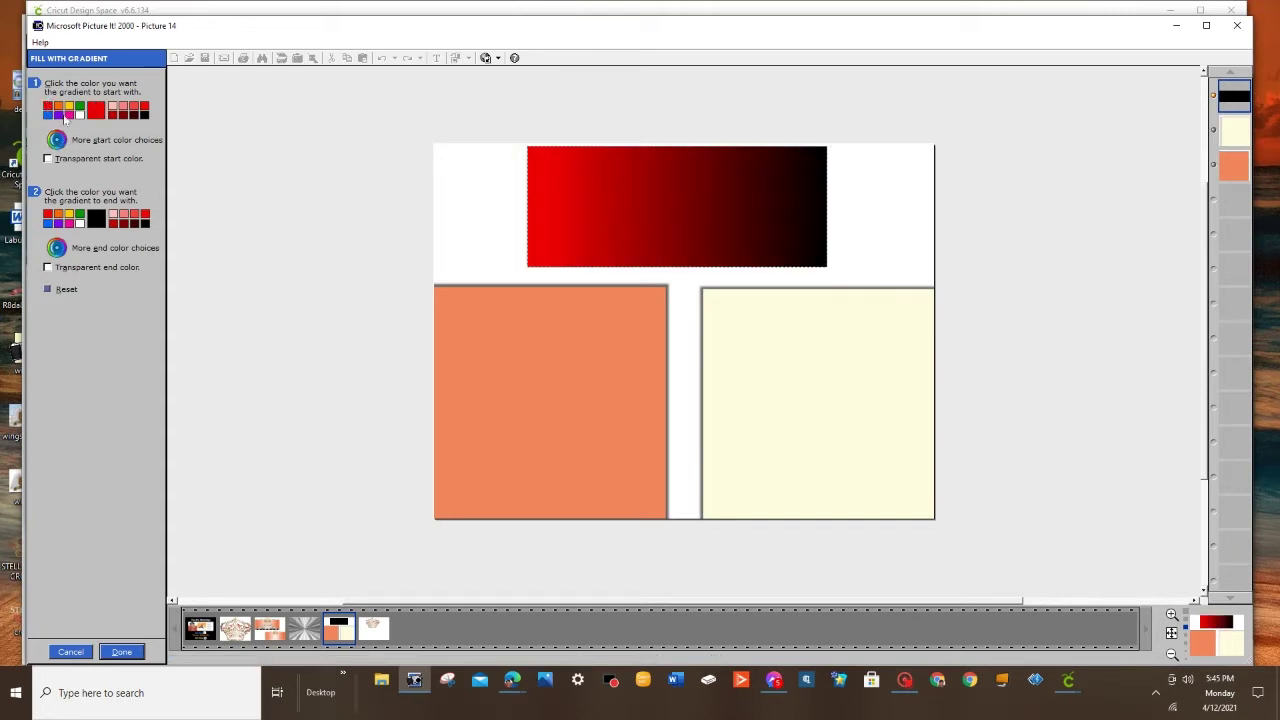
left_click(65, 114)
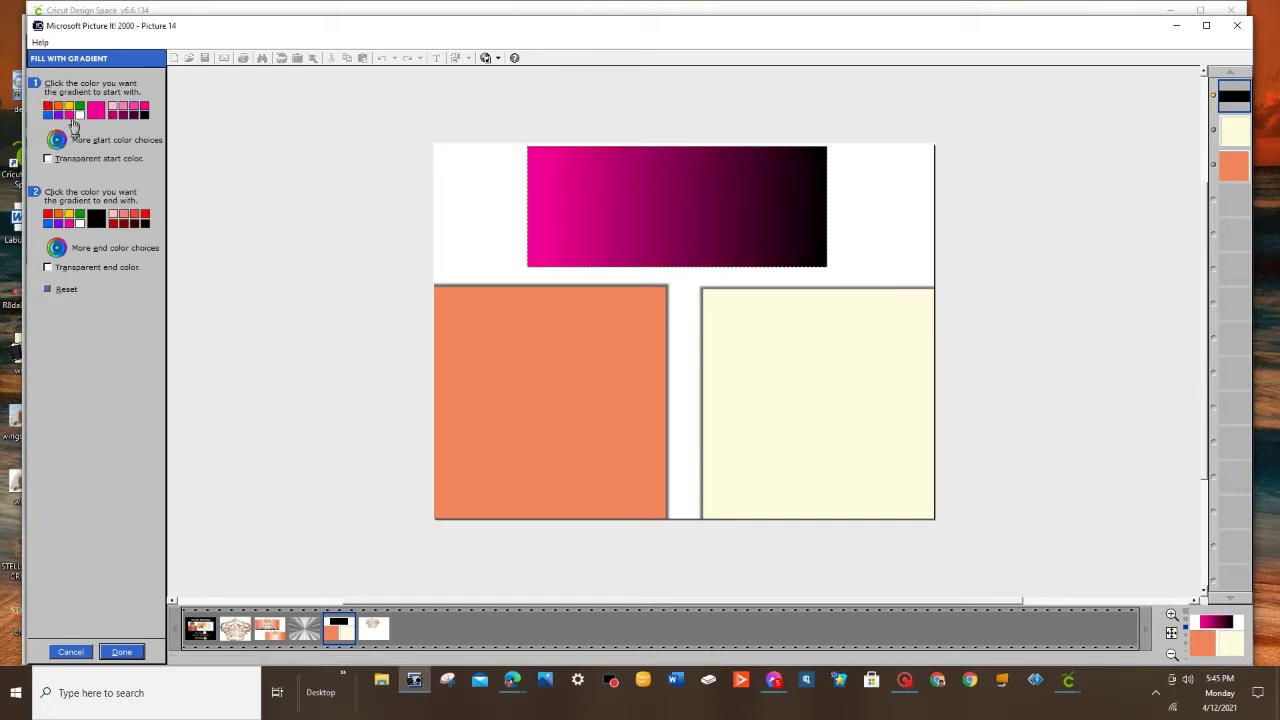
left_click(48, 114)
left_click(58, 139)
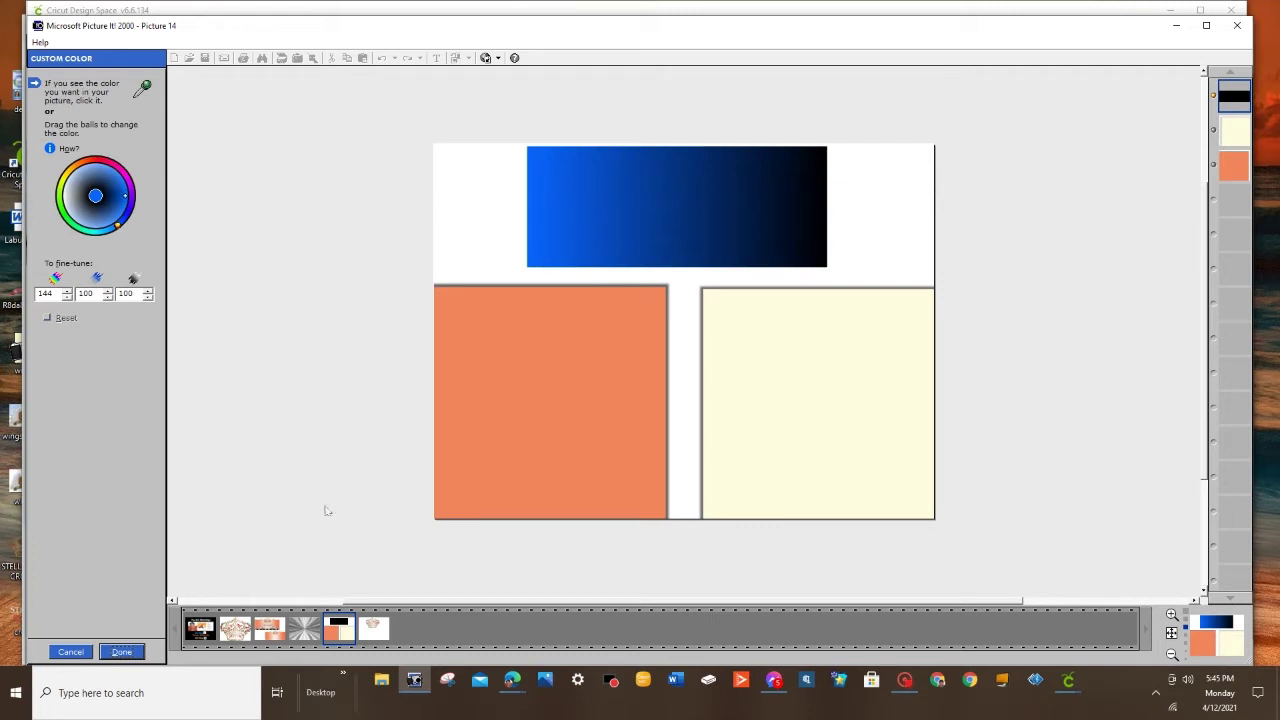
left_click(68, 656)
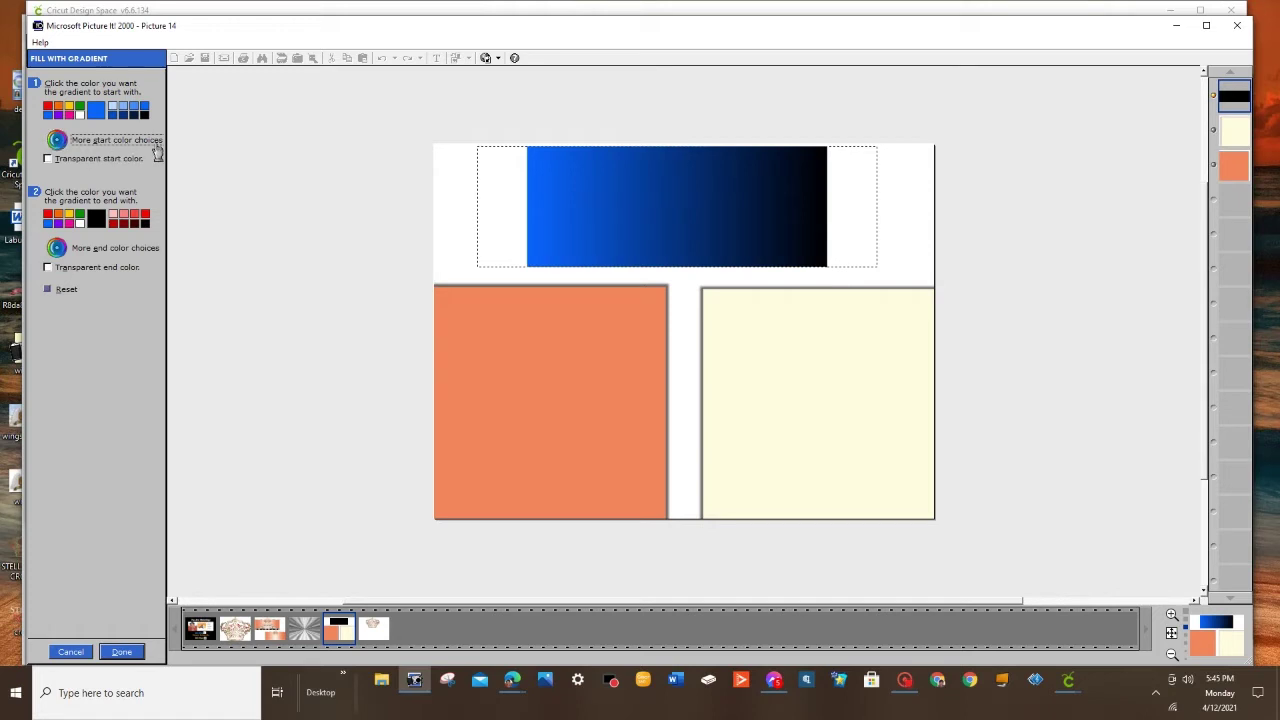
Step: Set the gradient's start colour to the coral sampled from the coral square
left_click(53, 141)
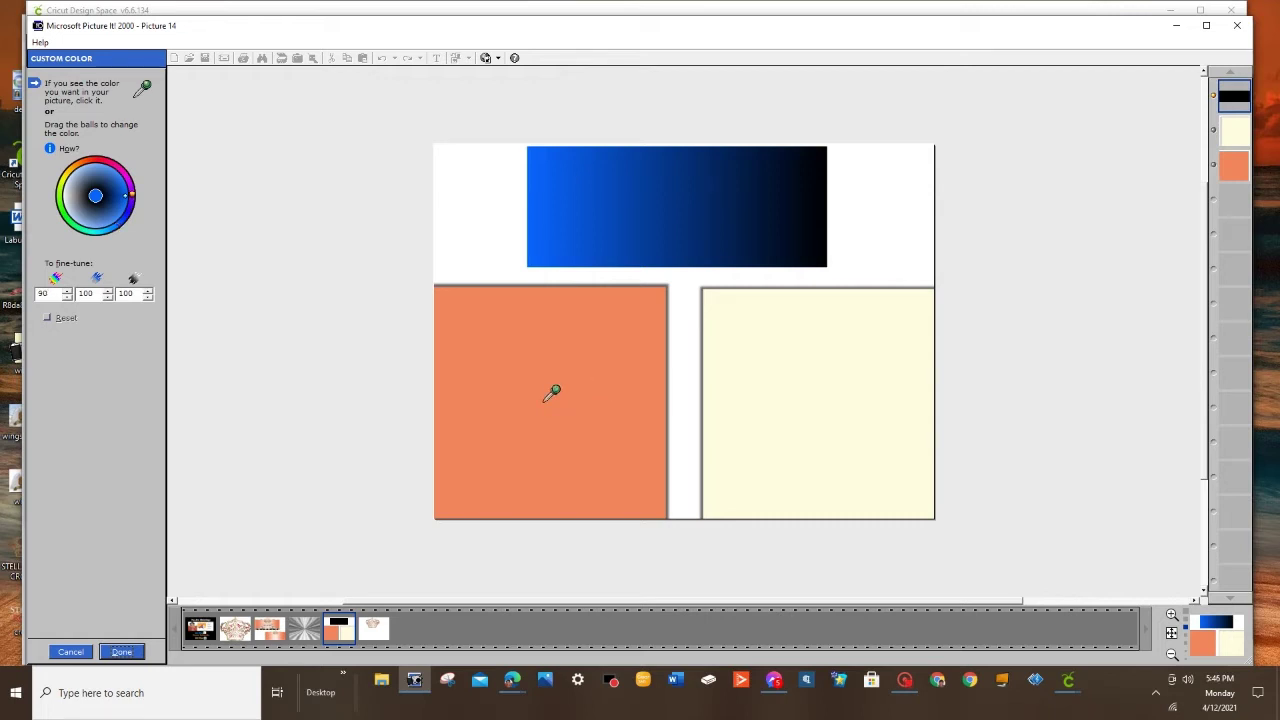
left_click(552, 393)
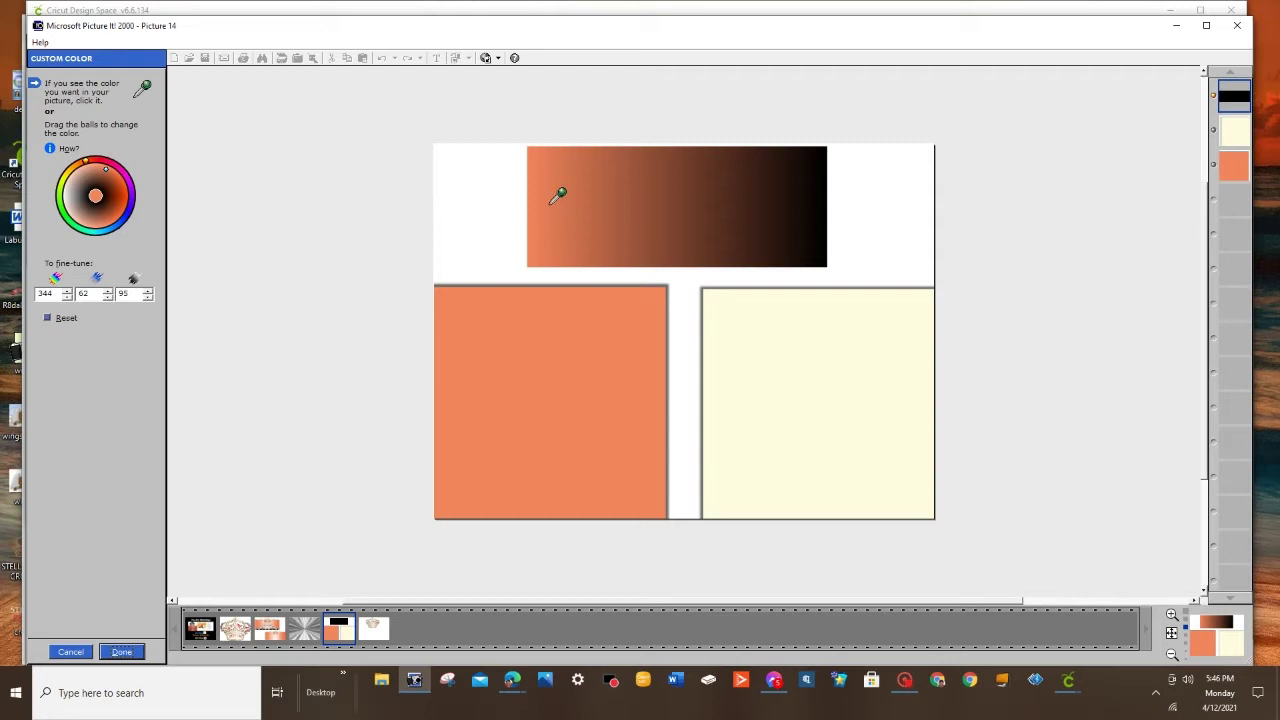
left_click(121, 651)
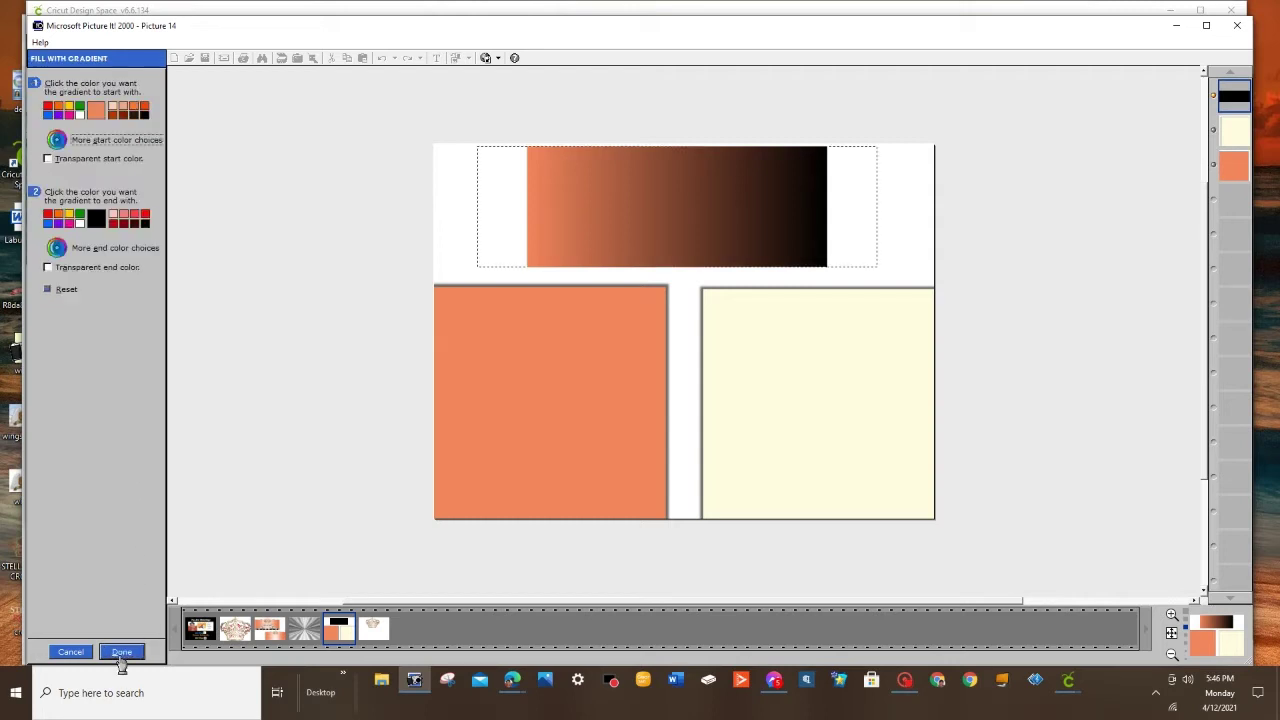
Step: Set the gradient's end colour to the cream sampled from the cream square and accept the two-colour gradient
left_click(57, 248)
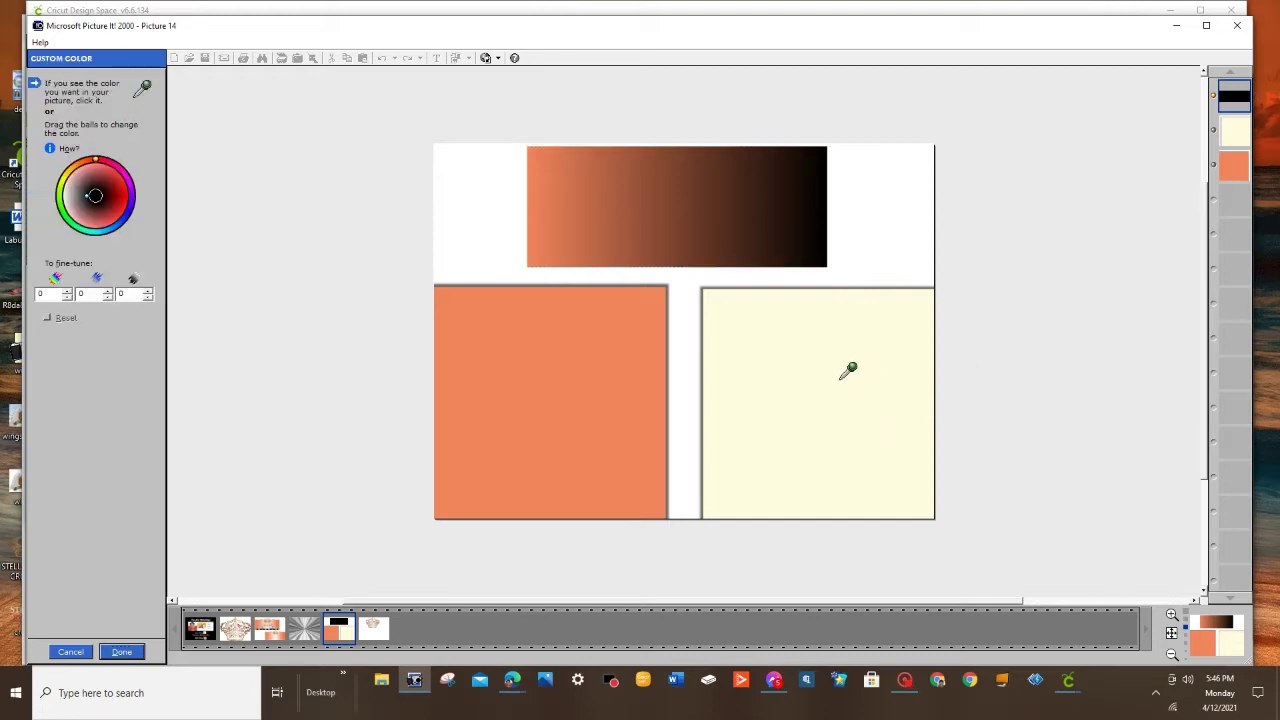
left_click(829, 404)
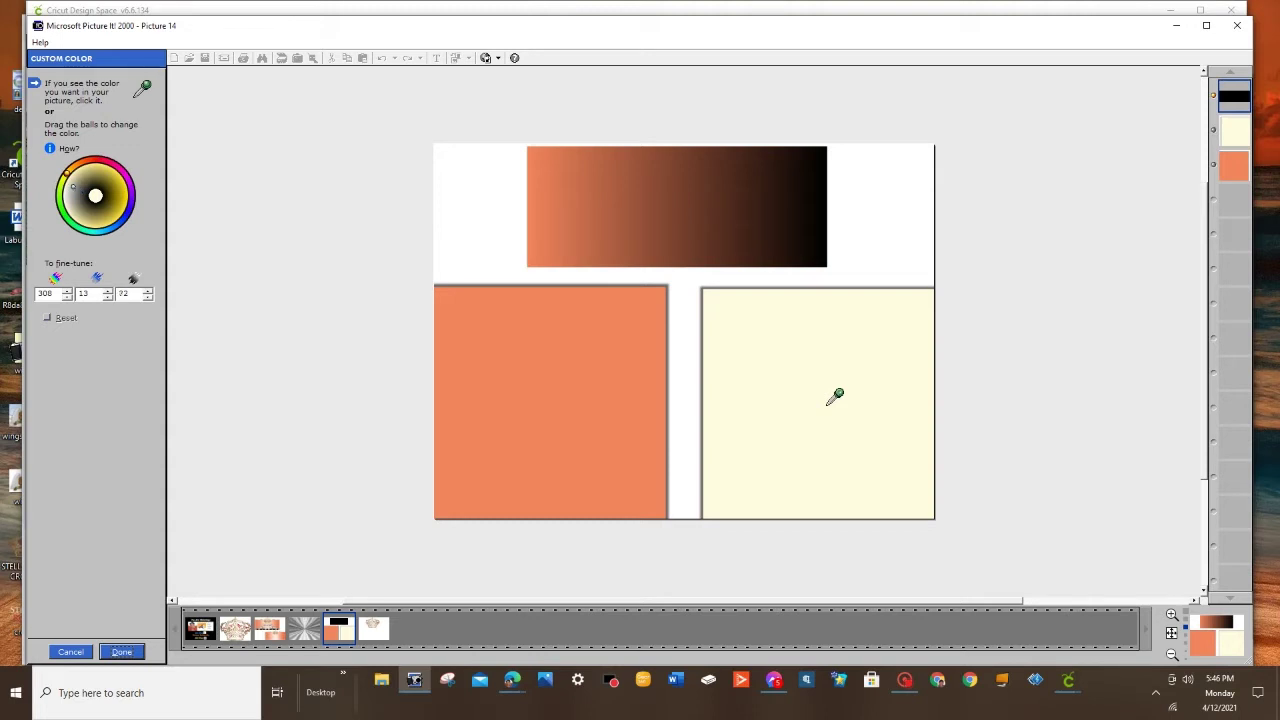
left_click(835, 397)
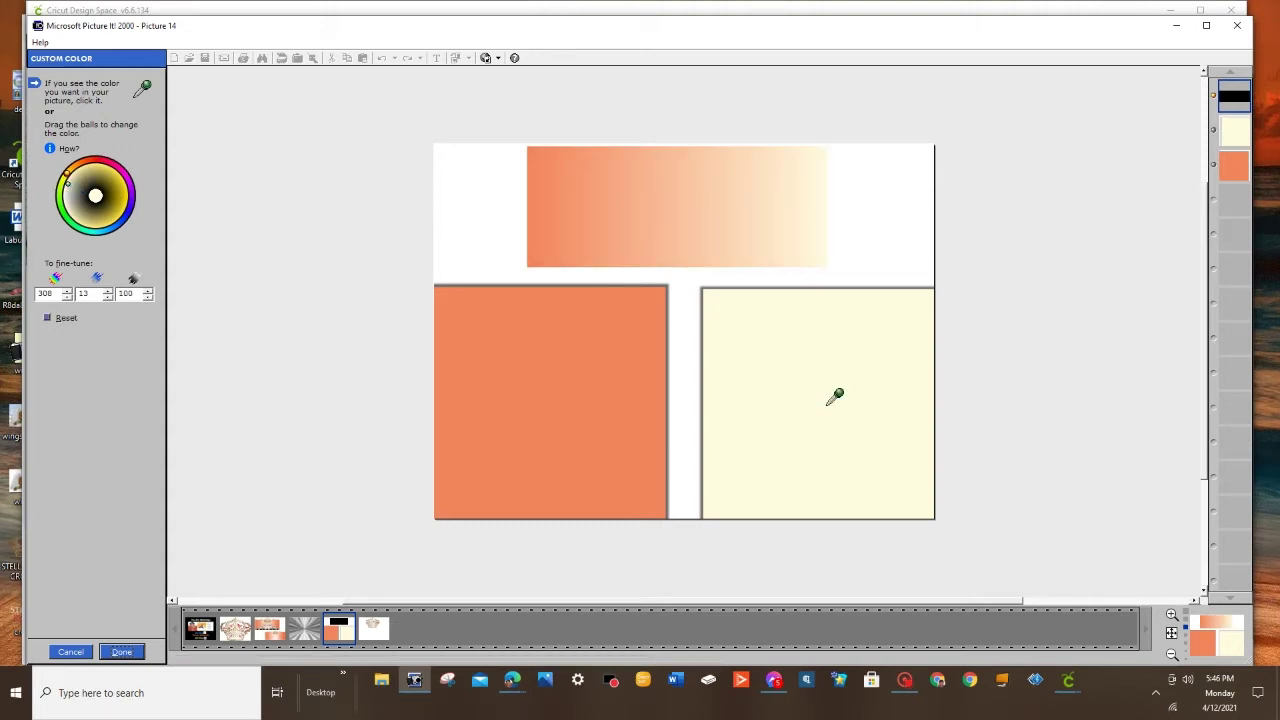
left_click(122, 652)
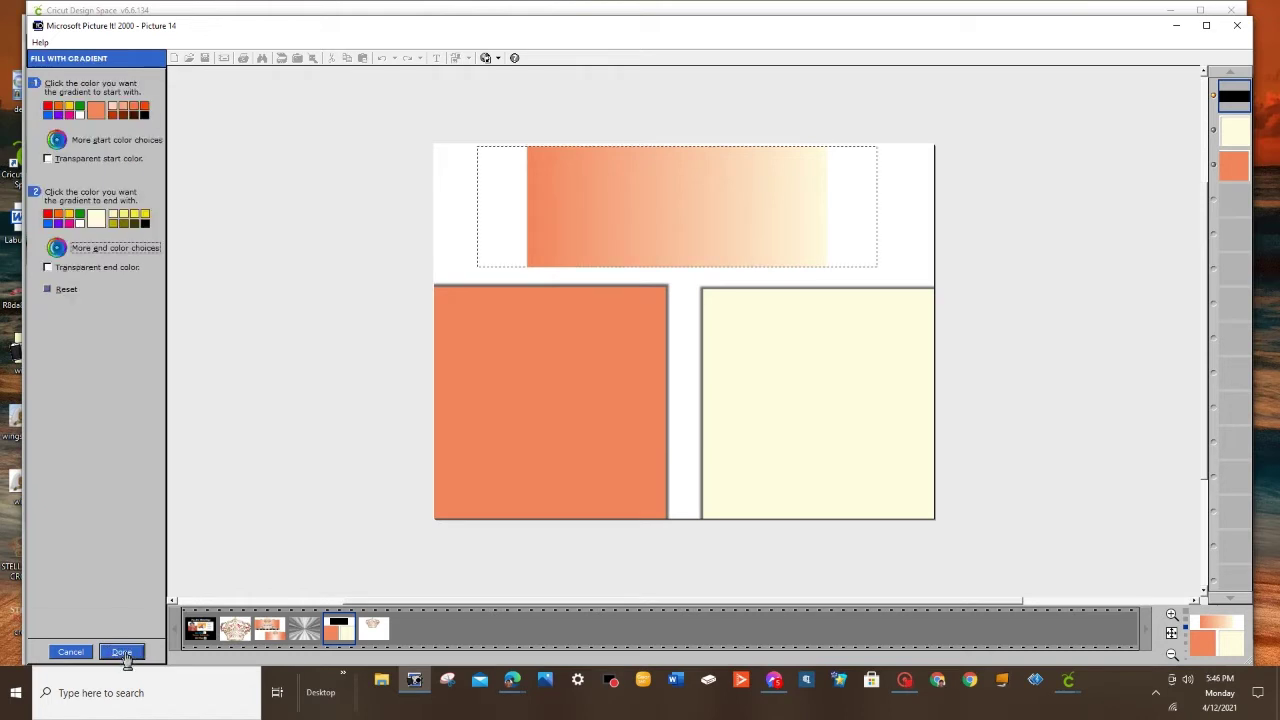
left_click(118, 660)
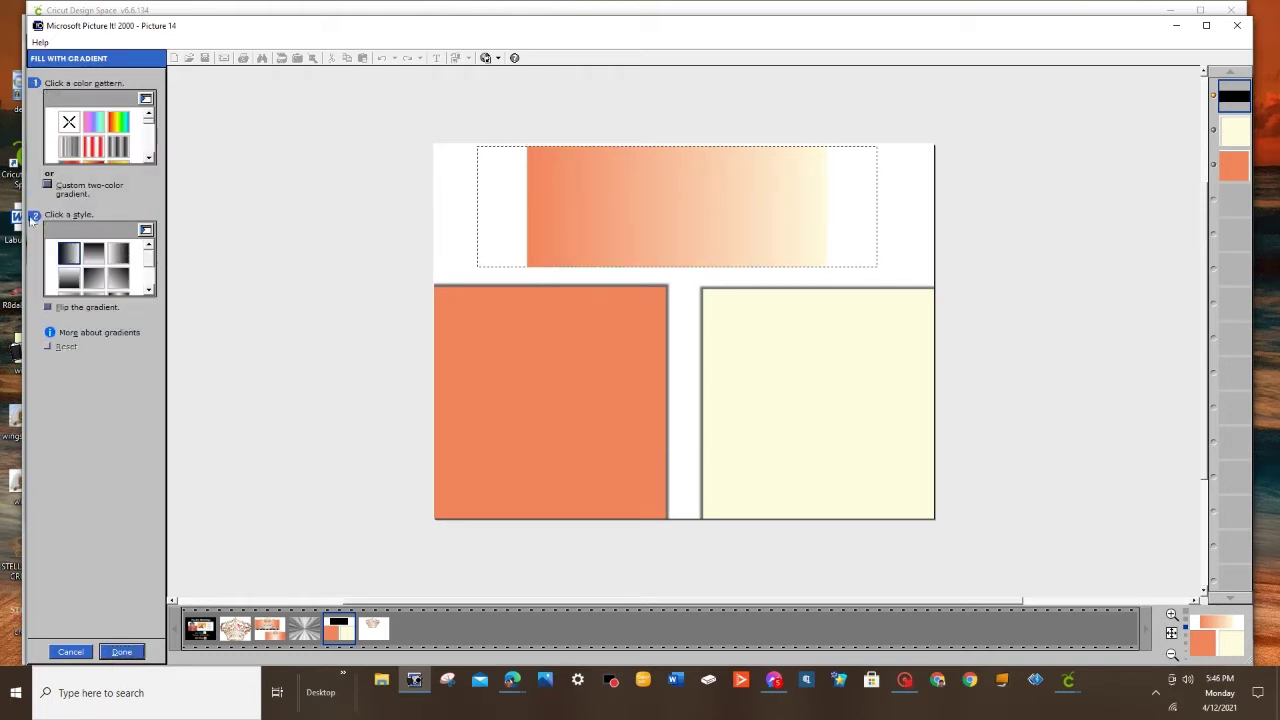
Step: Apply the mirrored gradient style with coral at both sides and a vertical cream band in the centre
scroll(152, 263, "down", 2)
scroll(151, 265, "down", 1)
scroll(151, 265, "down", 2)
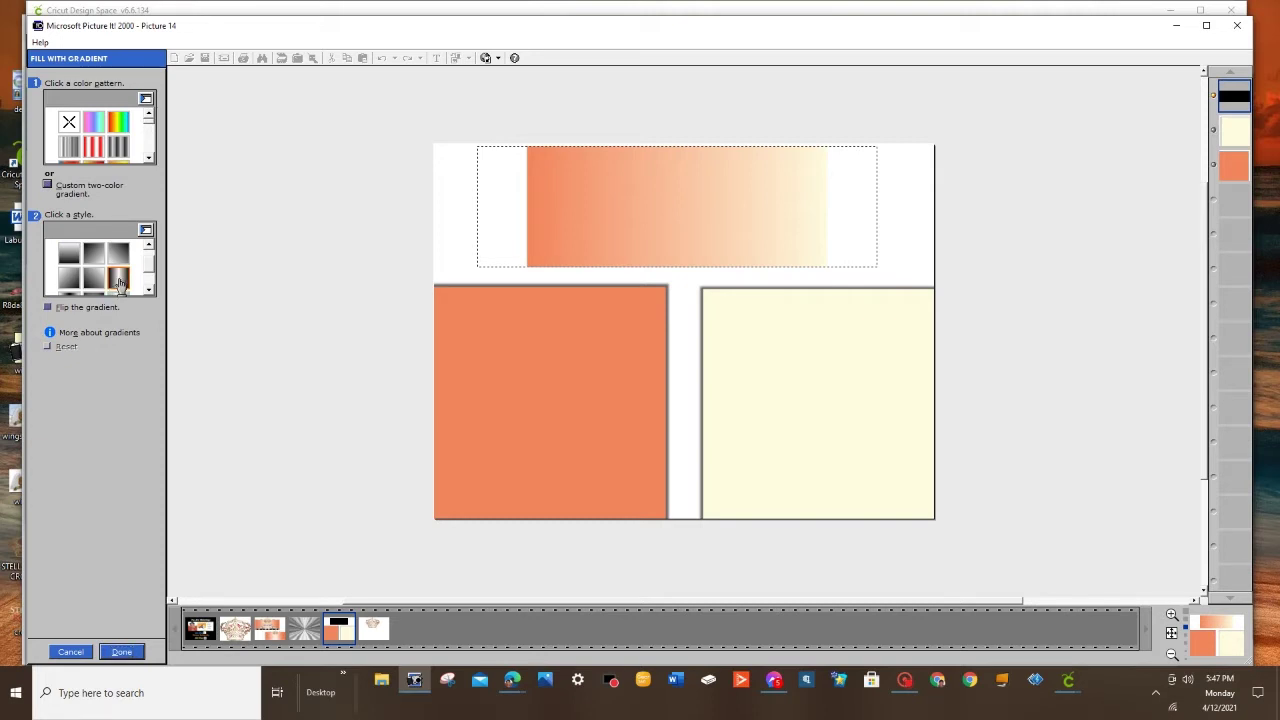
left_click(119, 283)
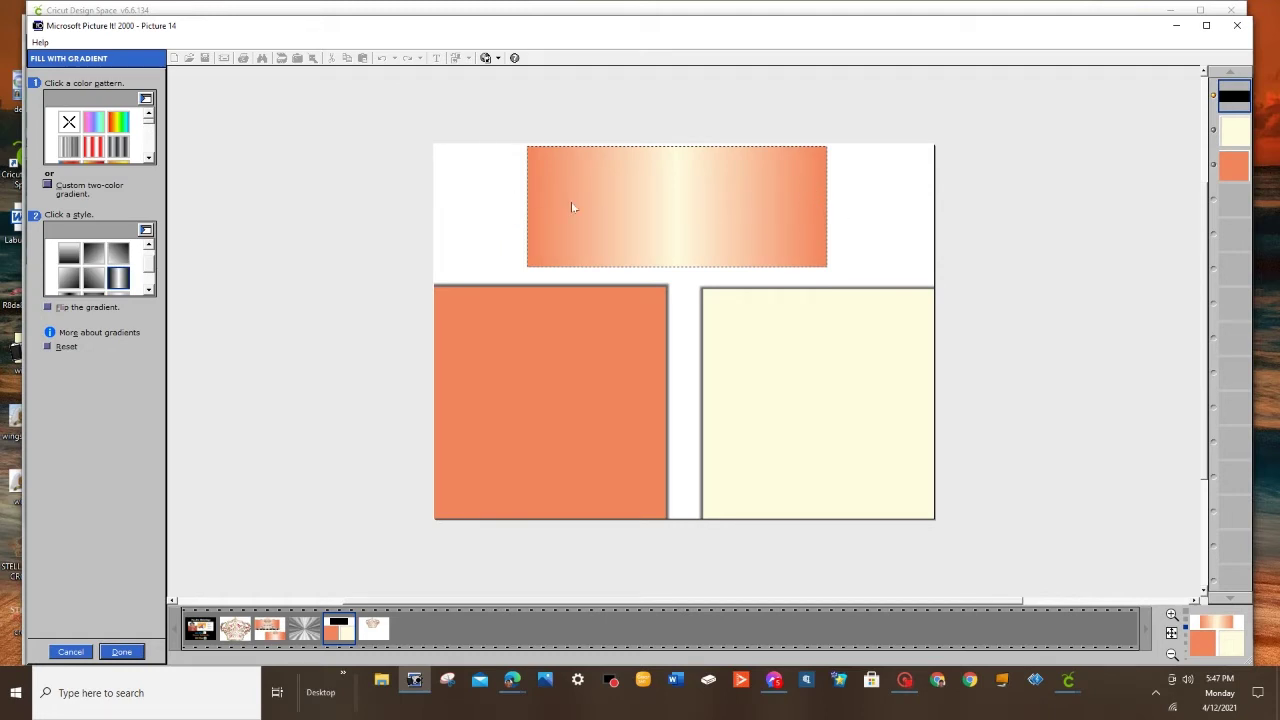
left_click(120, 652)
Step: Delete the coral and cream squares below the gradient rectangle
left_click(615, 384)
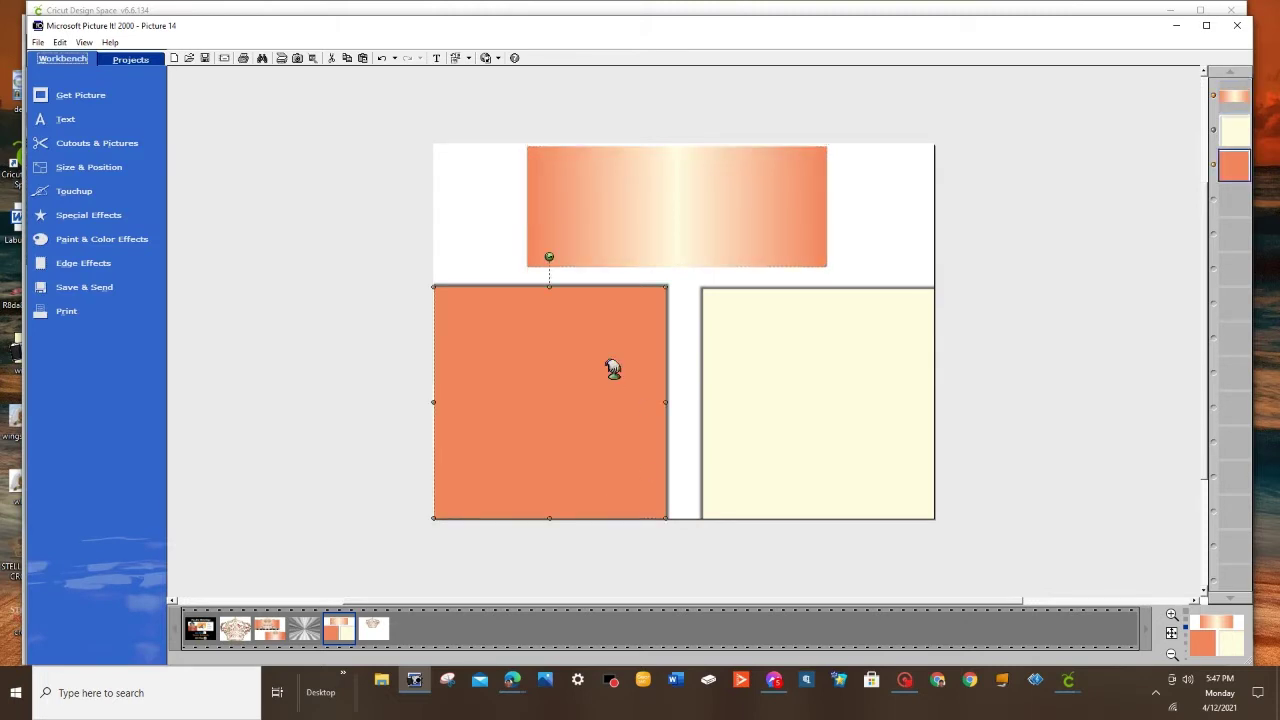
right_click(615, 382)
left_click(650, 441)
left_click(826, 369)
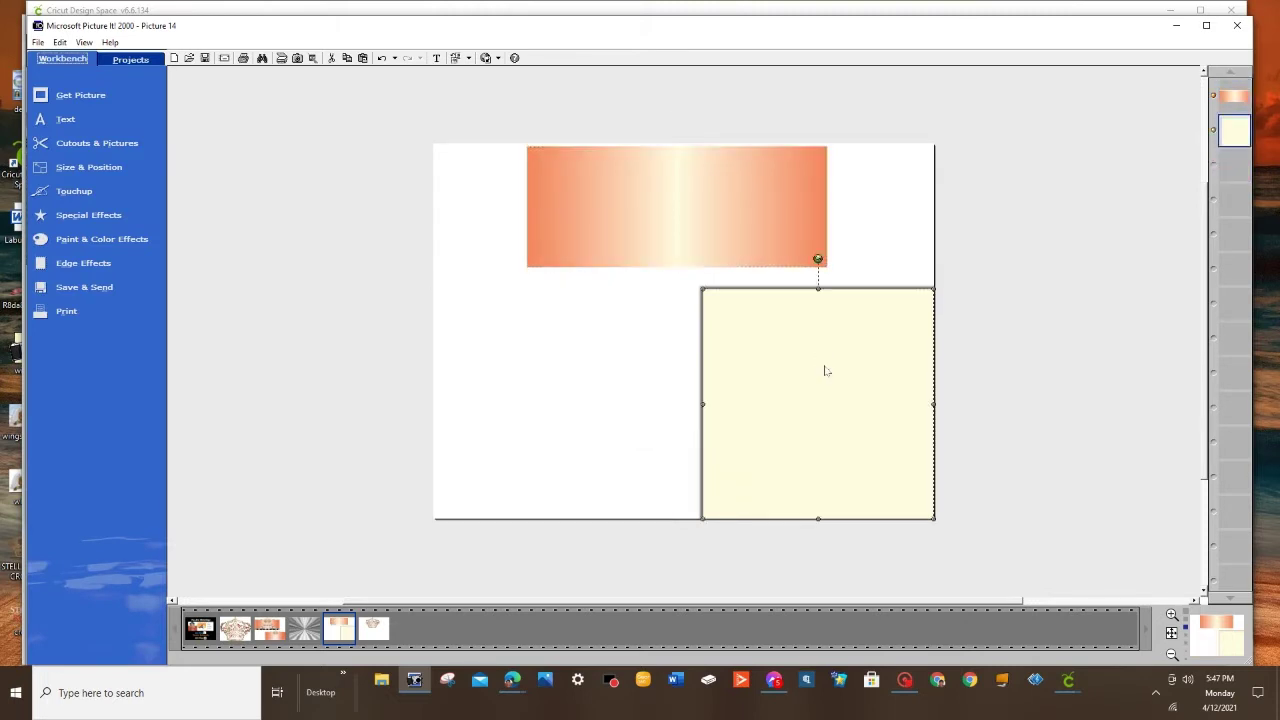
right_click(826, 369)
left_click(850, 427)
Step: Move the gradient rectangle to the page's upper left corner and stretch it to fill the whole page
left_click(708, 223)
left_click_drag(708, 223, 614, 225)
left_click_drag(734, 270, 933, 357)
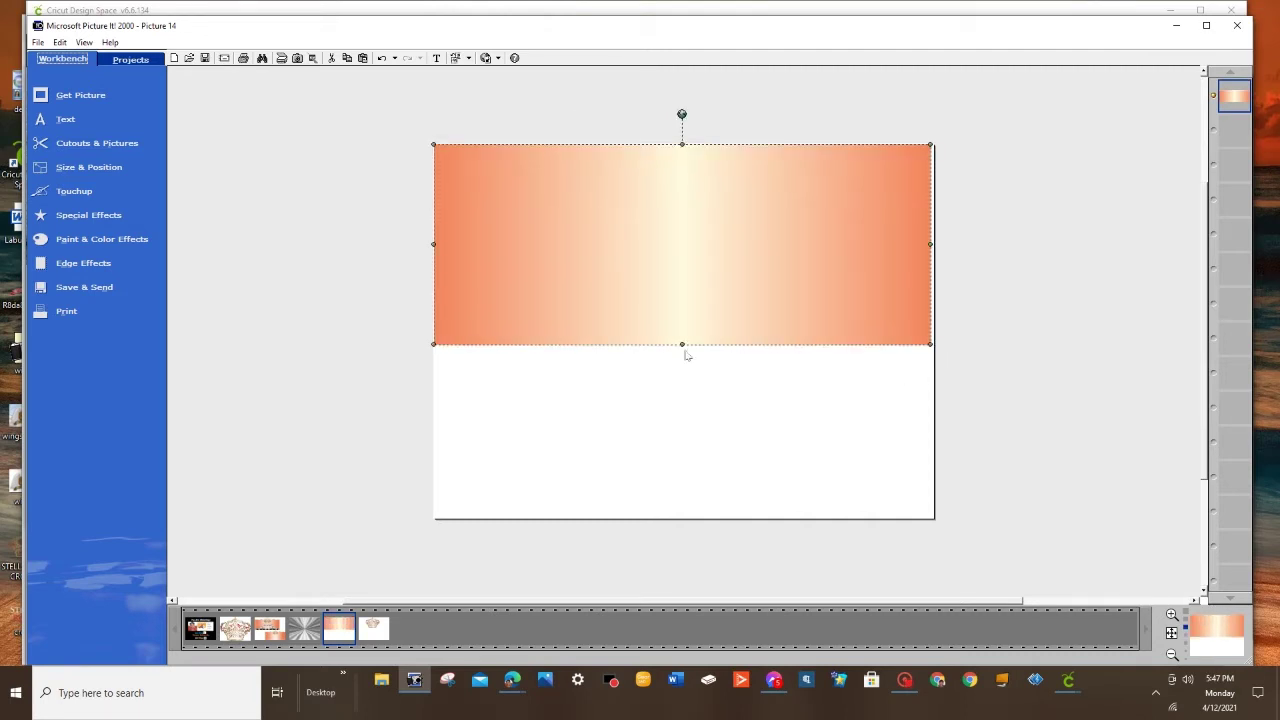
left_click_drag(684, 350, 663, 526)
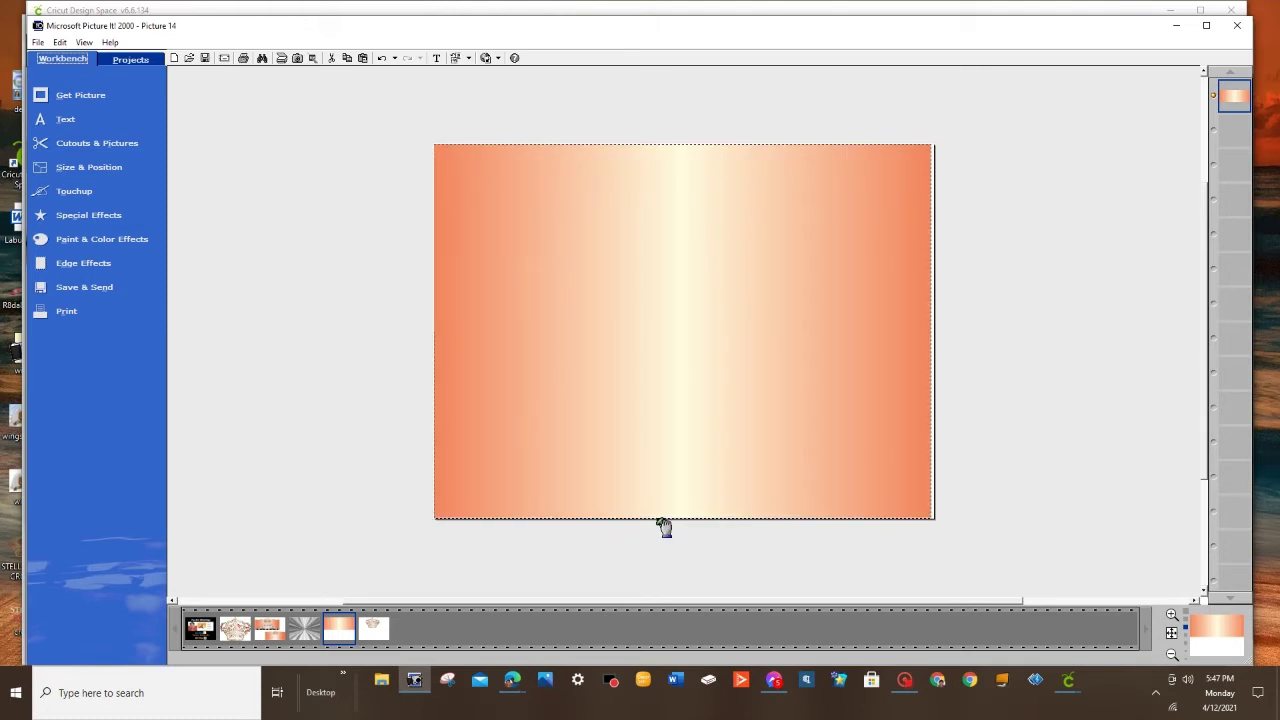
left_click(939, 323)
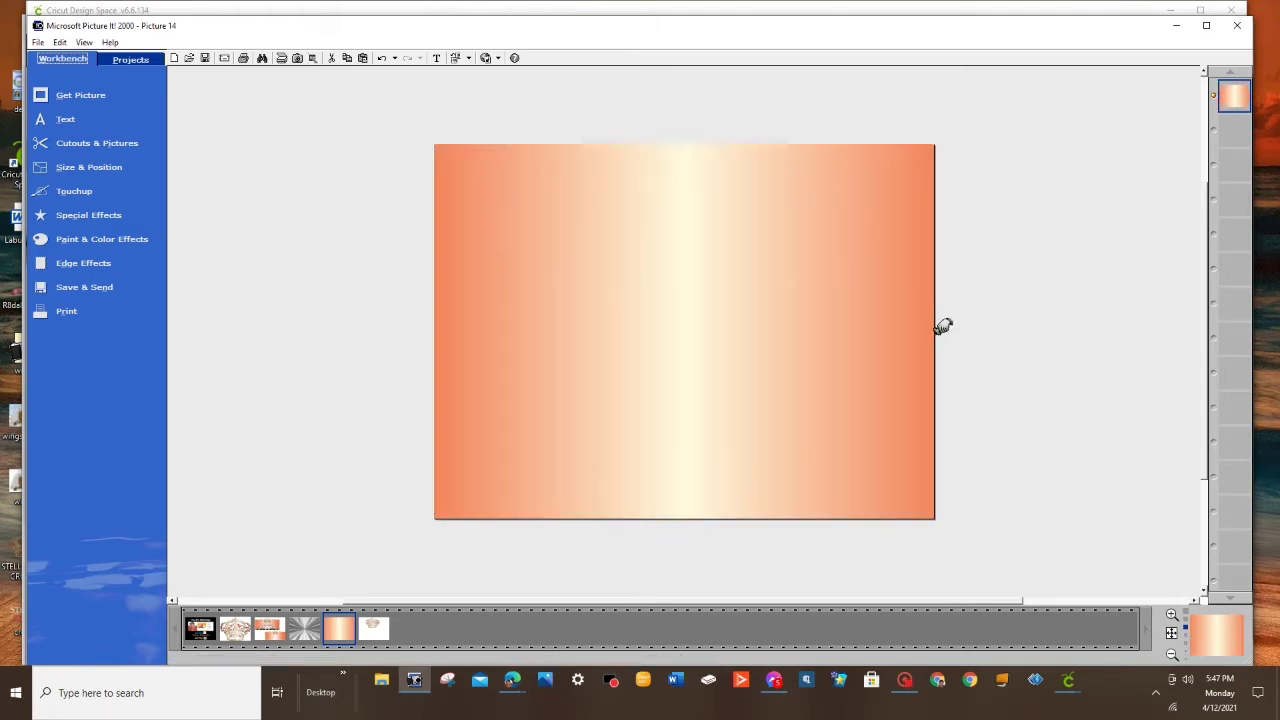
left_click(932, 330)
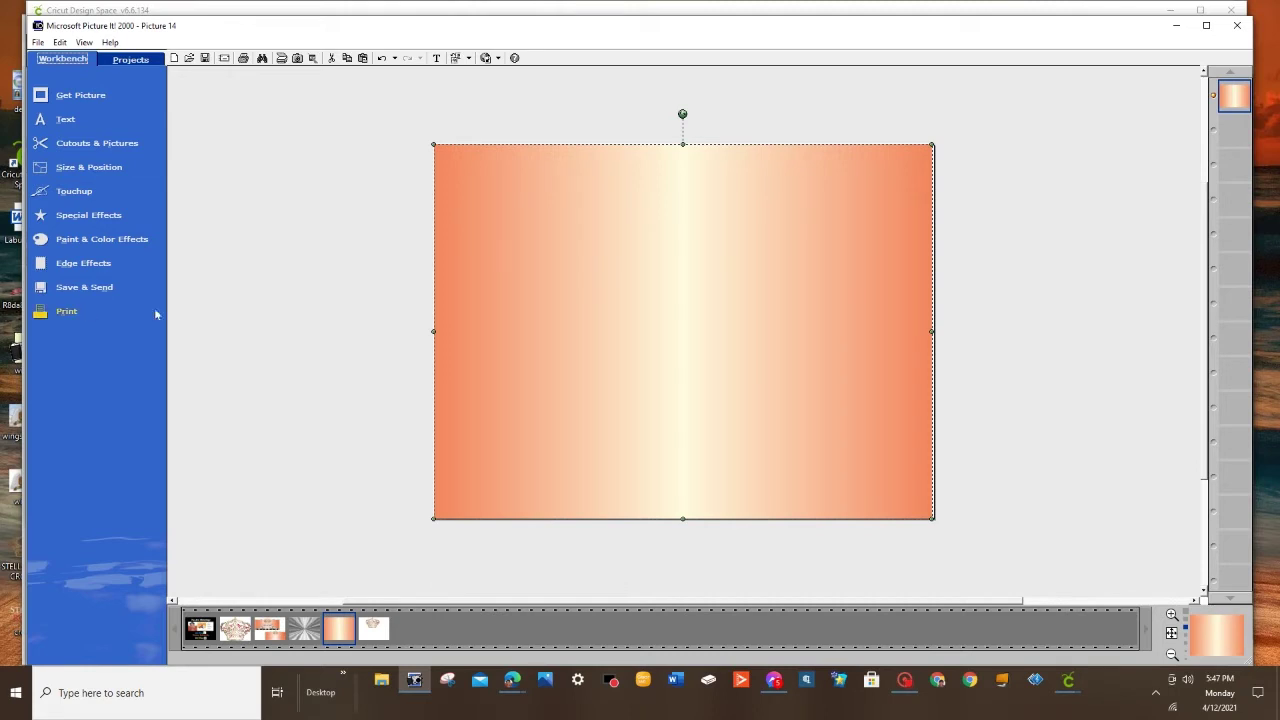
Step: Create a new blank picture and place the gold and red crown picture near the top centre of the page
left_click(174, 58)
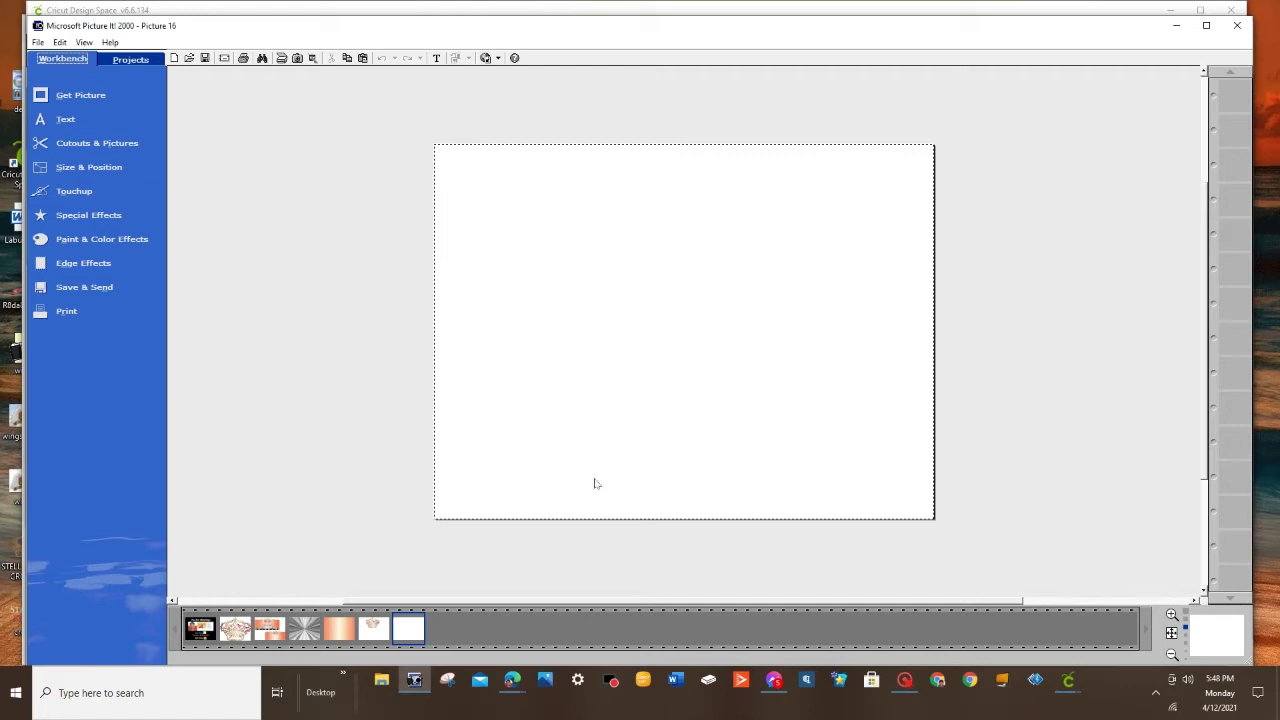
left_click(373, 630)
left_click_drag(373, 630, 684, 239)
mouse_move(686, 192)
left_mouse_down()
mouse_move(688, 216)
mouse_move(688, 198)
left_mouse_up()
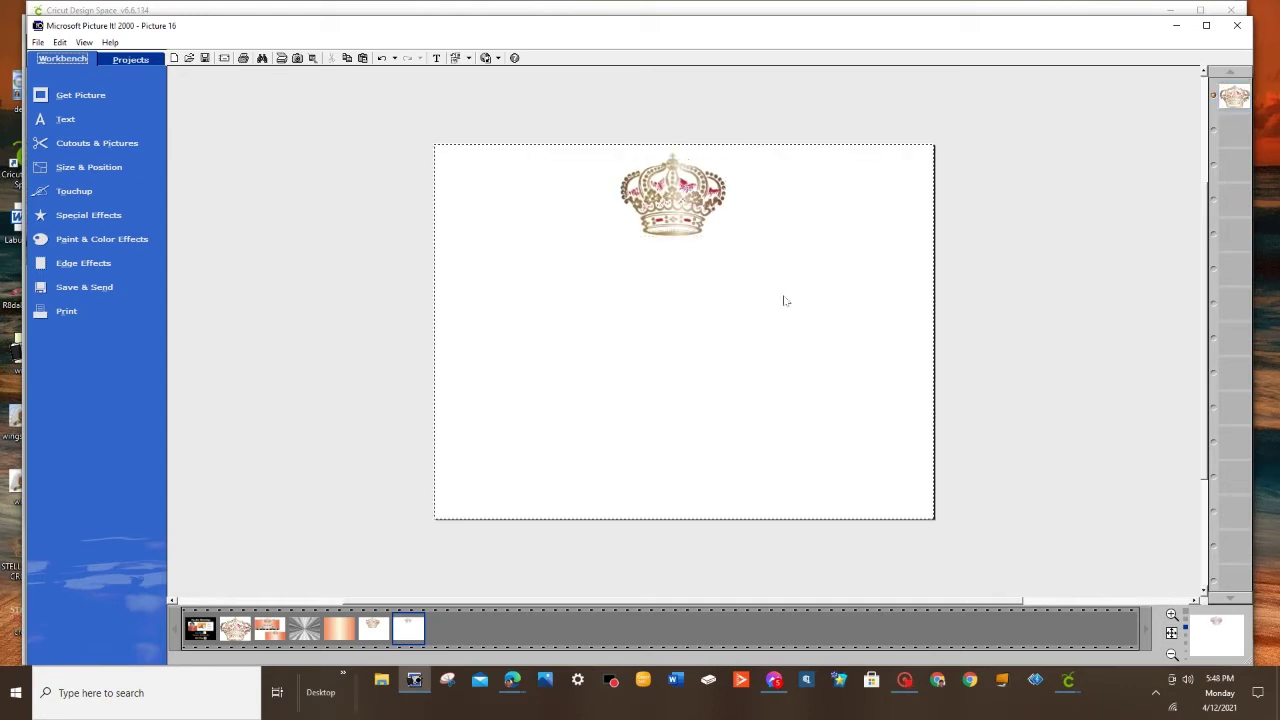
Step: Enlarge the crown slightly and move it up against the page's top edge
left_click(687, 225)
left_click_drag(730, 240, 760, 250)
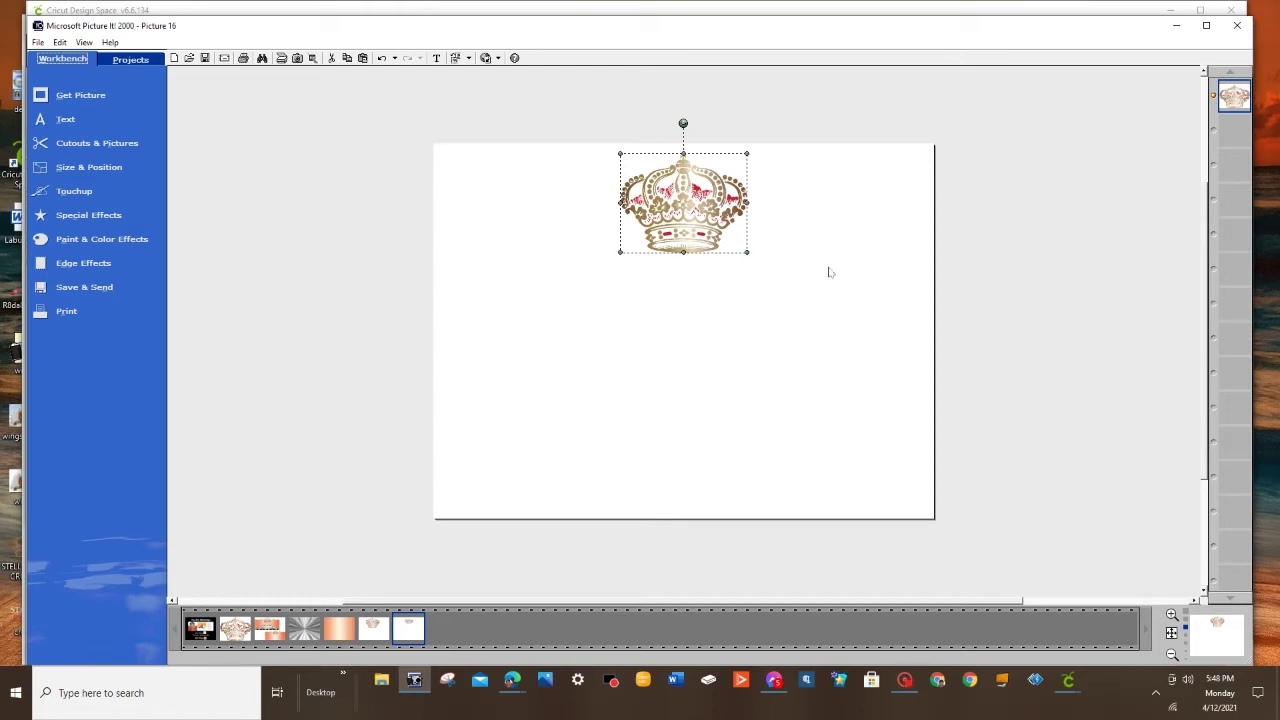
left_click_drag(697, 217, 697, 208)
left_click(740, 265)
left_click(650, 237)
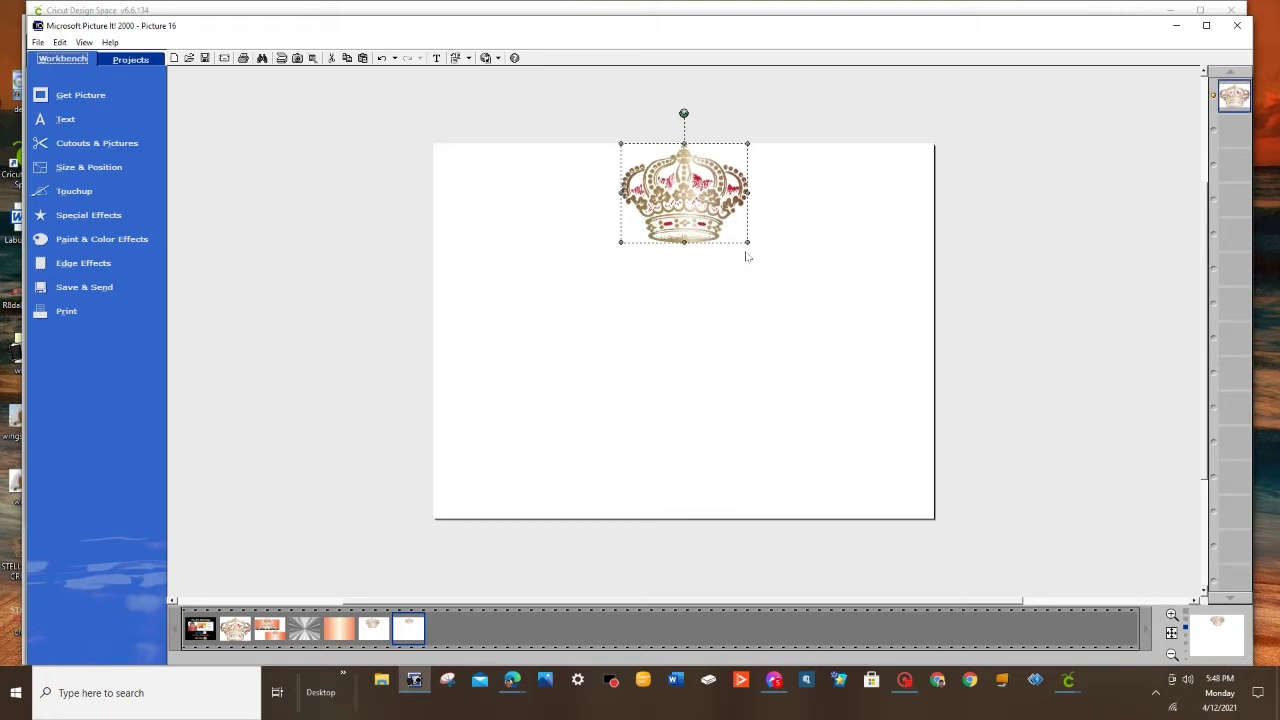
left_click_drag(748, 246, 762, 253)
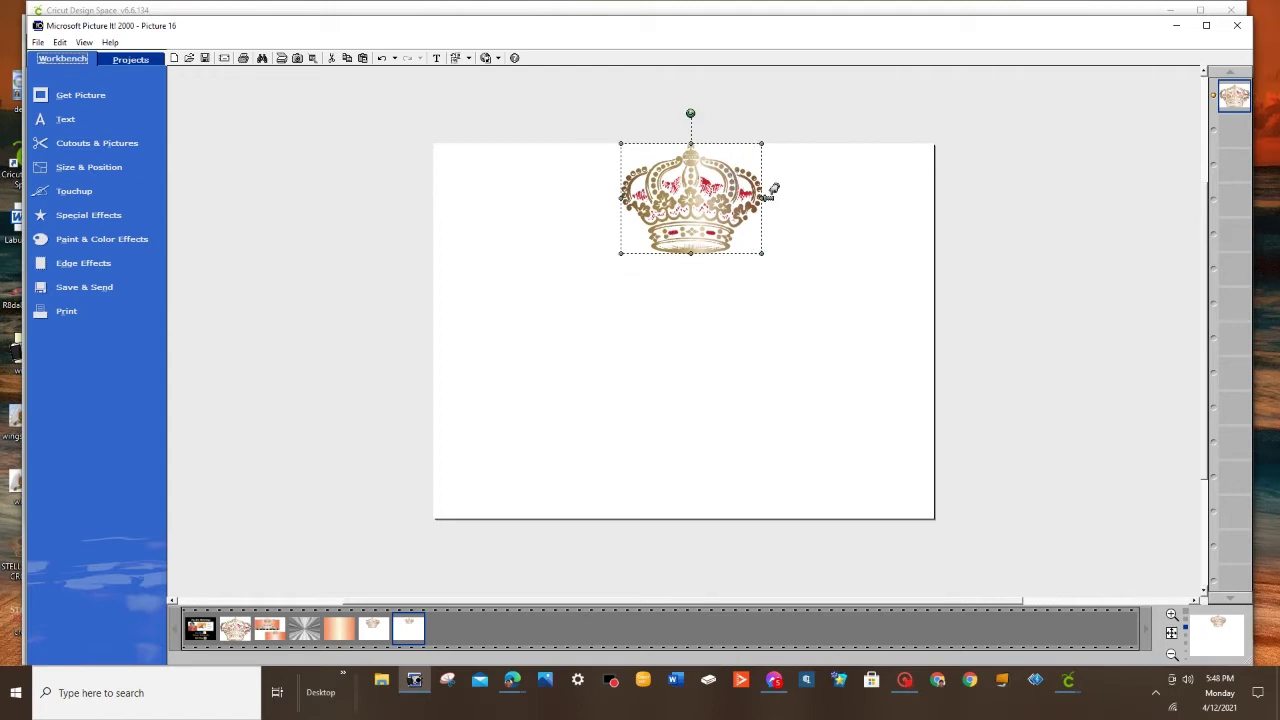
Step: Try resizing the crown from its side, undo the resize, and nudge the crown slightly down
left_click_drag(766, 198, 860, 250)
left_click(381, 57)
left_click_drag(693, 203, 691, 208)
left_click(570, 257)
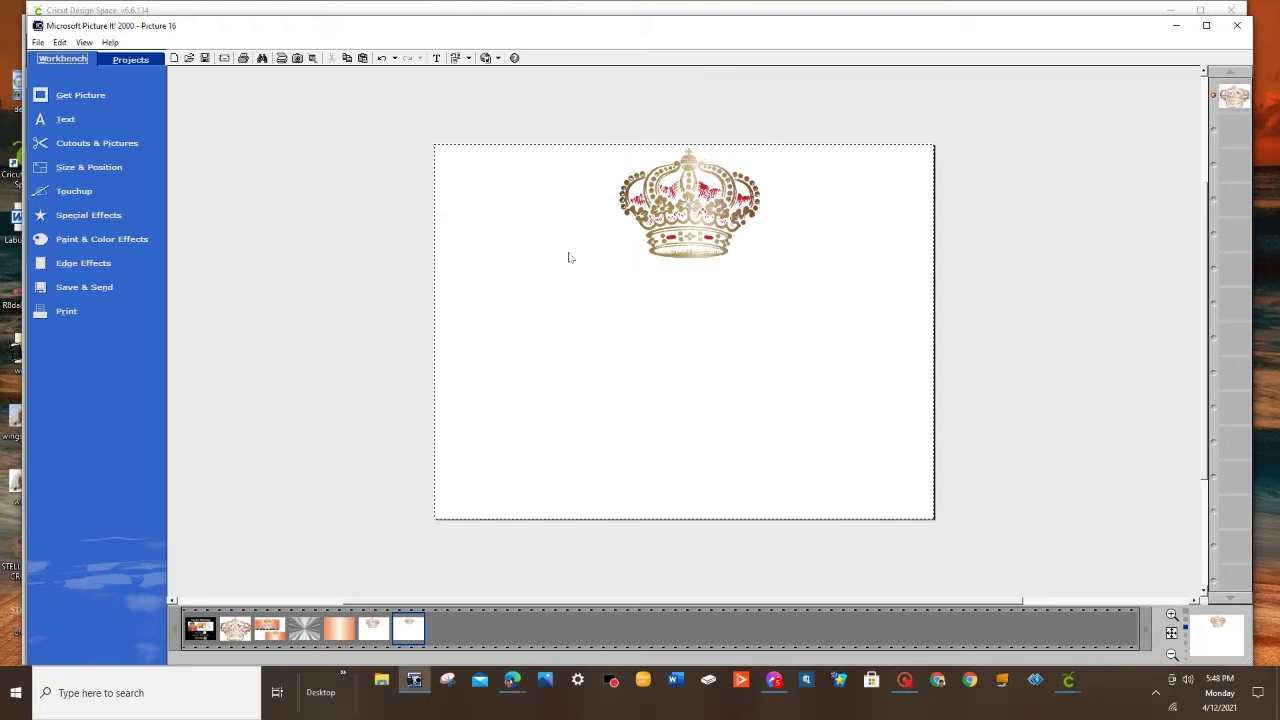
Step: Resize the crown to a little over a quarter of the page width and centre it near the top edge
left_click(652, 256)
left_click_drag(620, 268, 608, 354)
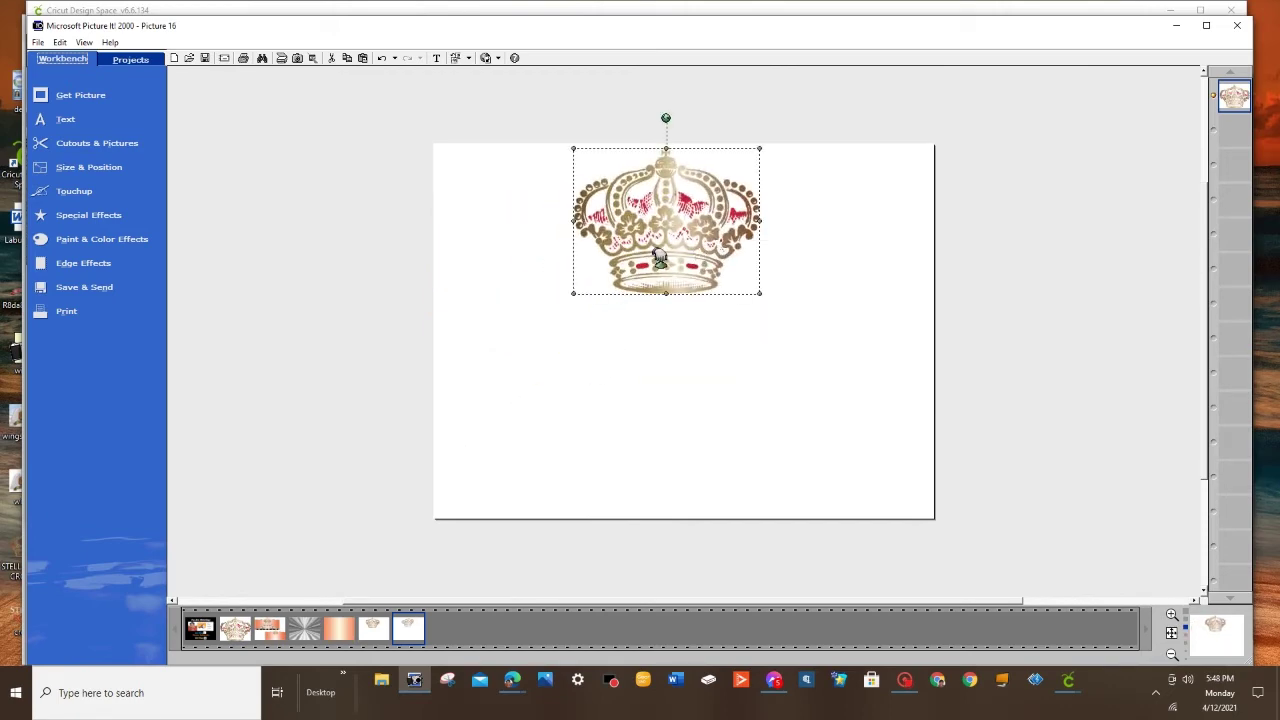
mouse_move(658, 255)
left_mouse_down()
mouse_move(685, 248)
mouse_move(673, 250)
left_mouse_up()
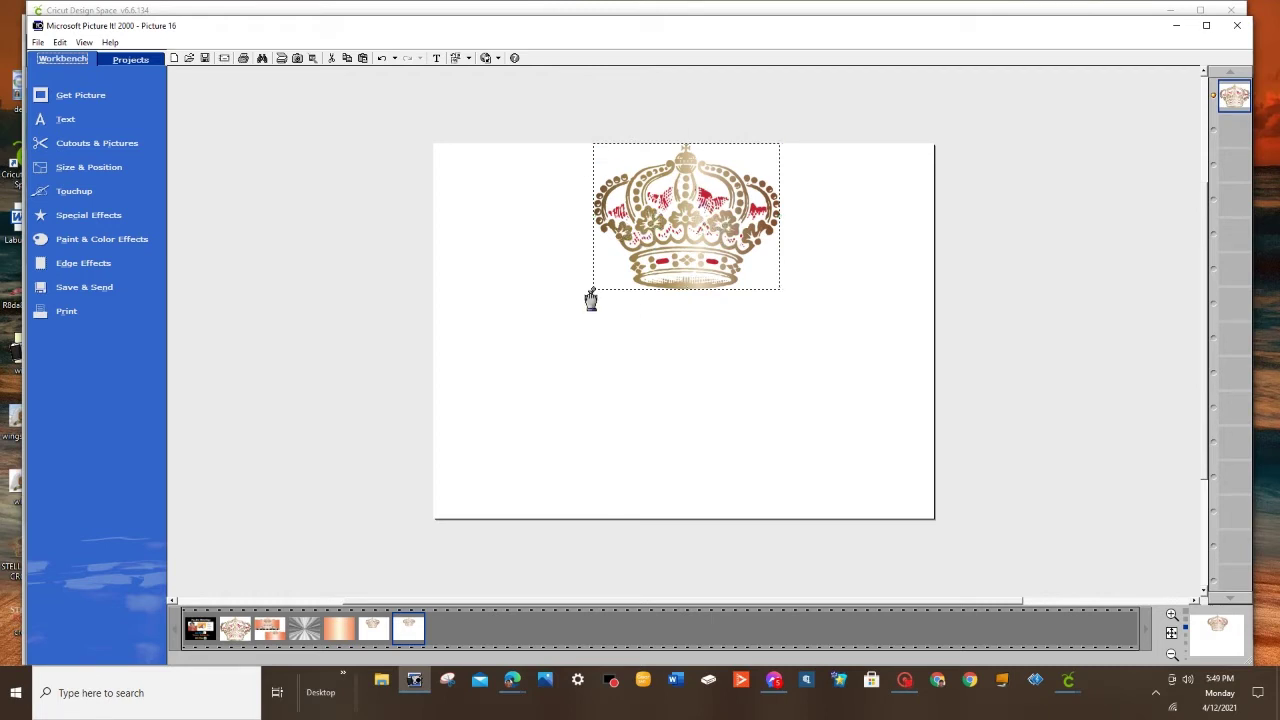
left_click_drag(592, 292, 655, 266)
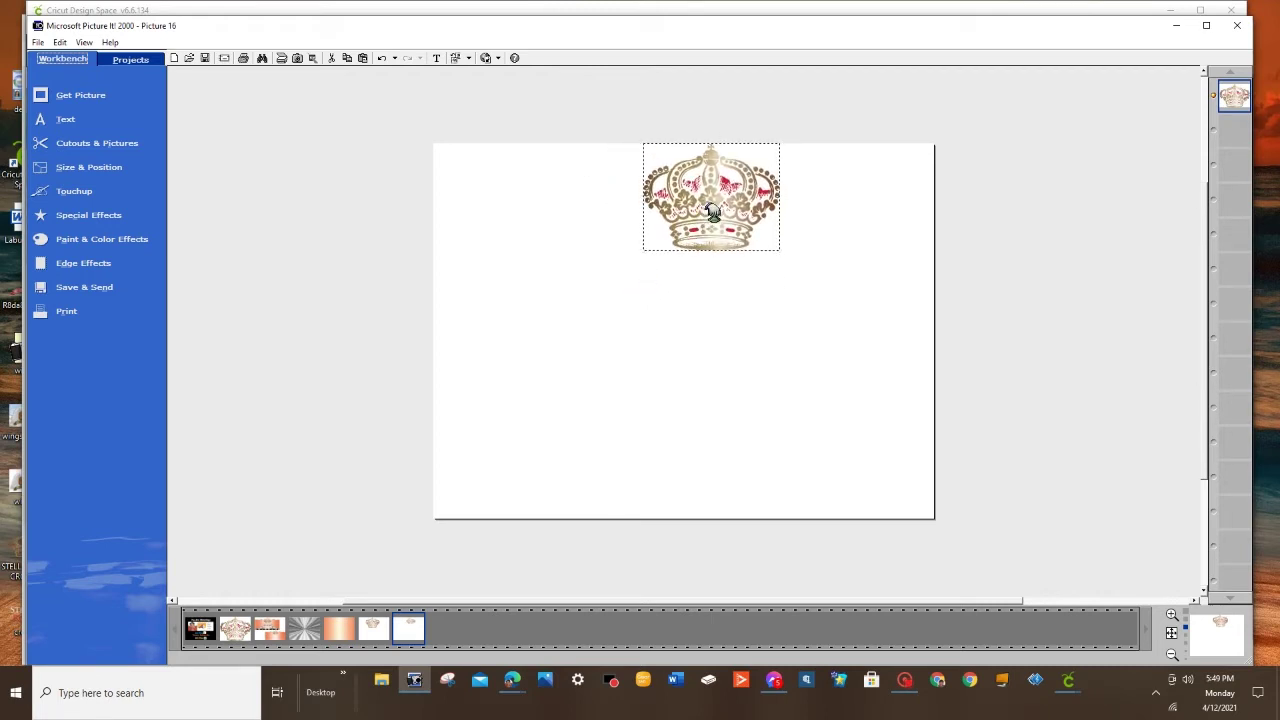
left_click_drag(713, 212, 681, 215)
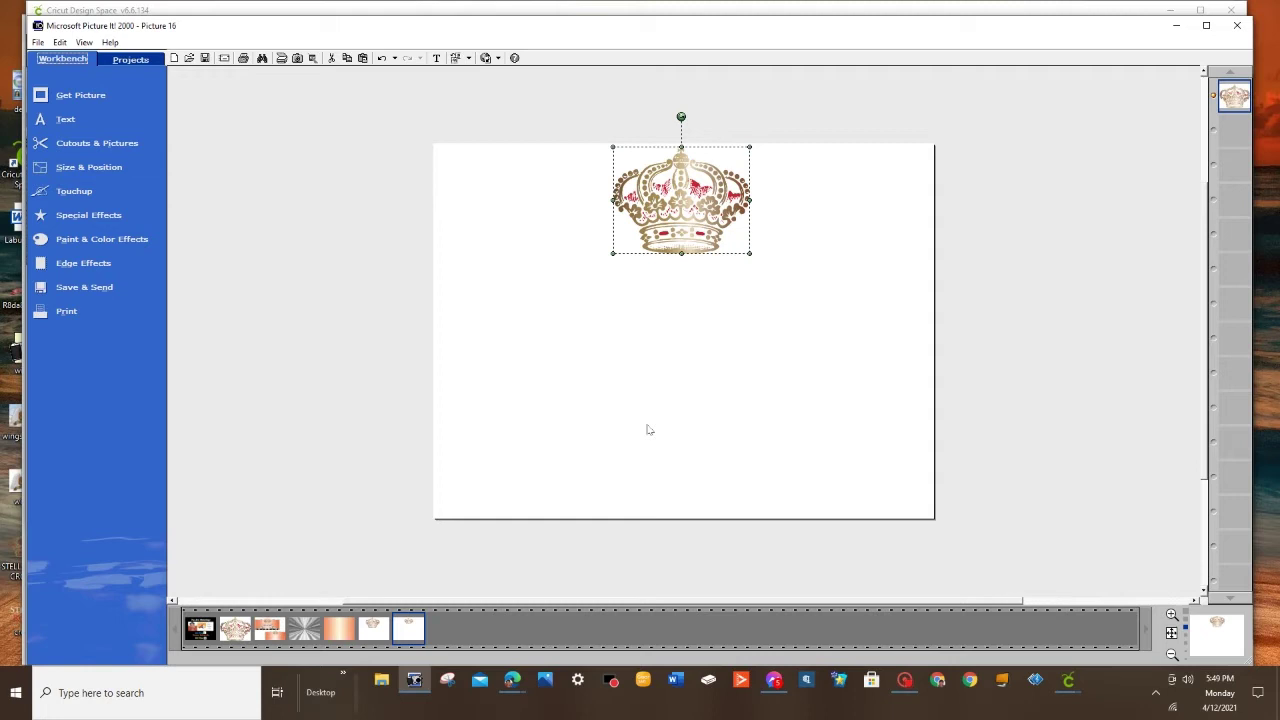
Step: Nudge the crown slightly down from the page's top edge
left_click(760, 465)
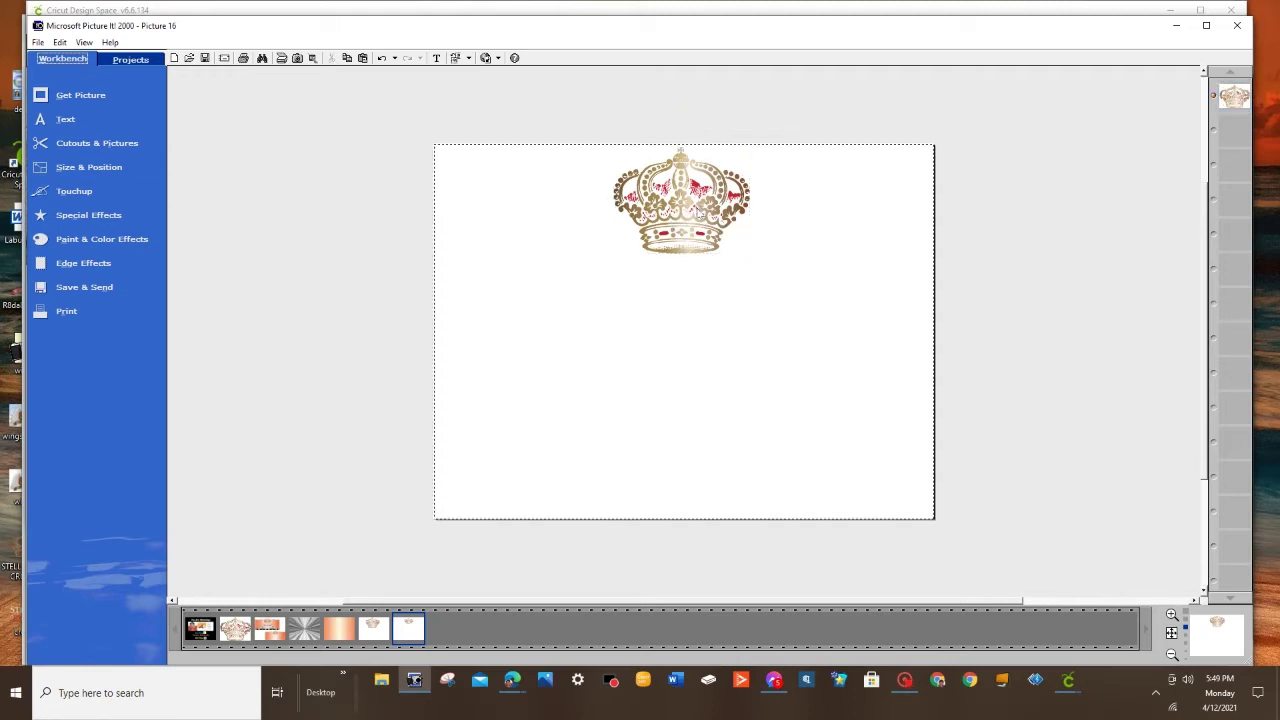
left_click(697, 212)
left_click_drag(697, 212, 697, 224)
left_click(742, 320)
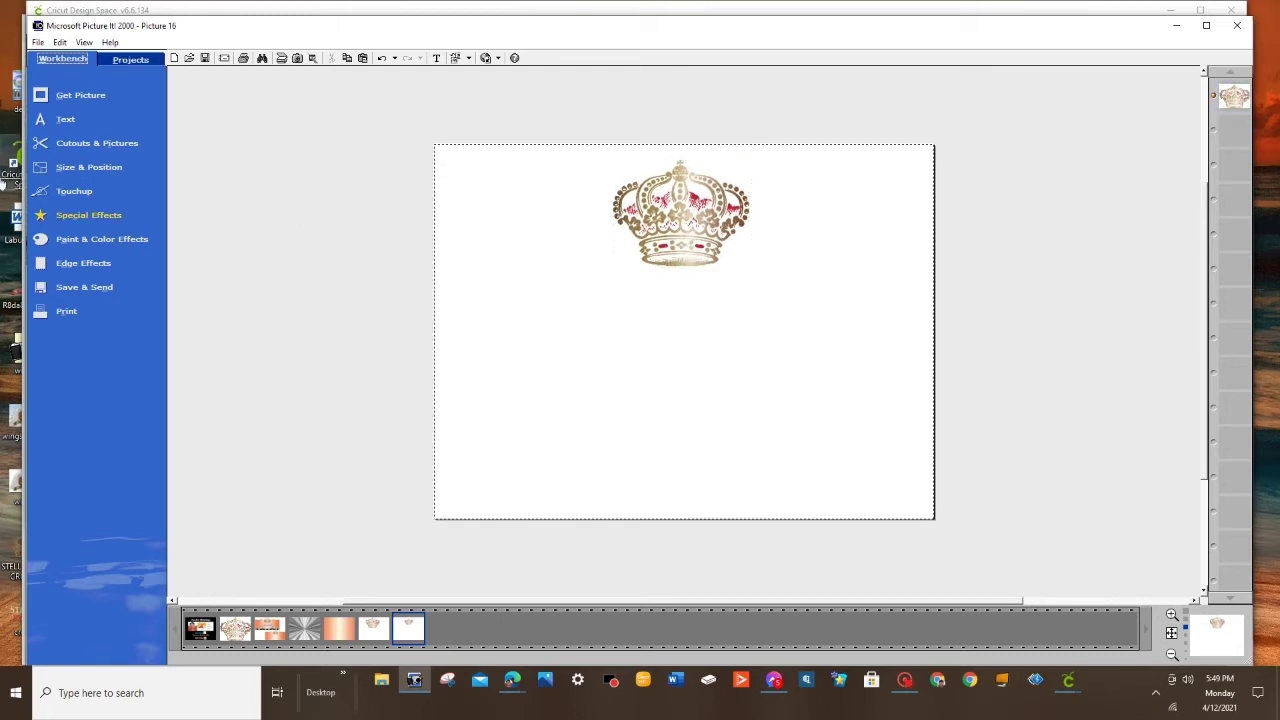
Step: Add a dark blue square shape and reshape it into a horizontal band spanning the full page width behind the crown's lower part
left_click(88, 145)
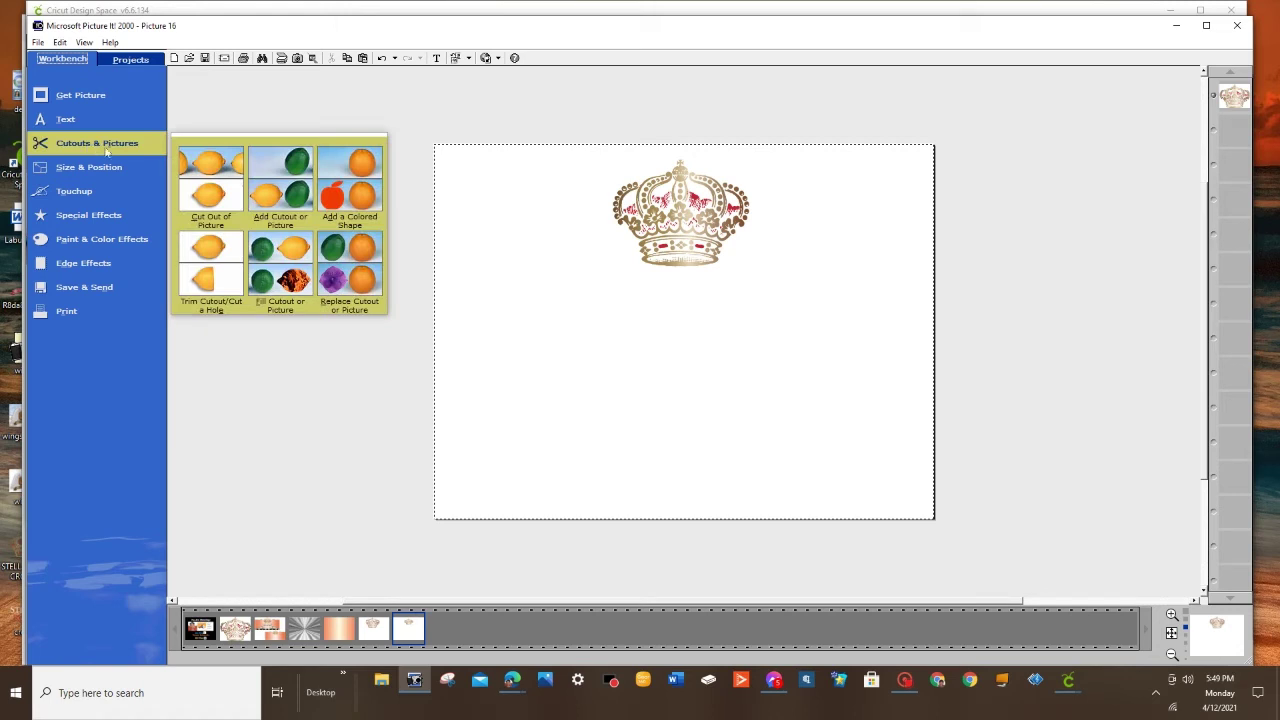
left_click(366, 184)
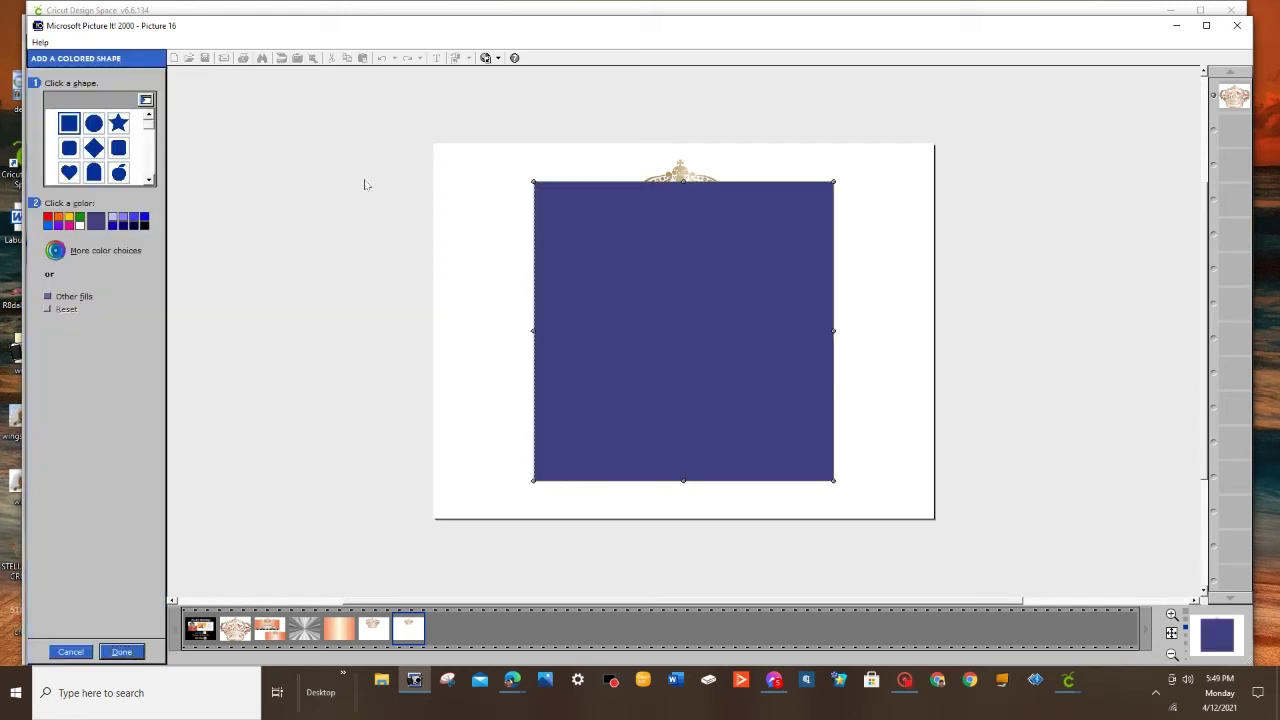
left_click(121, 652)
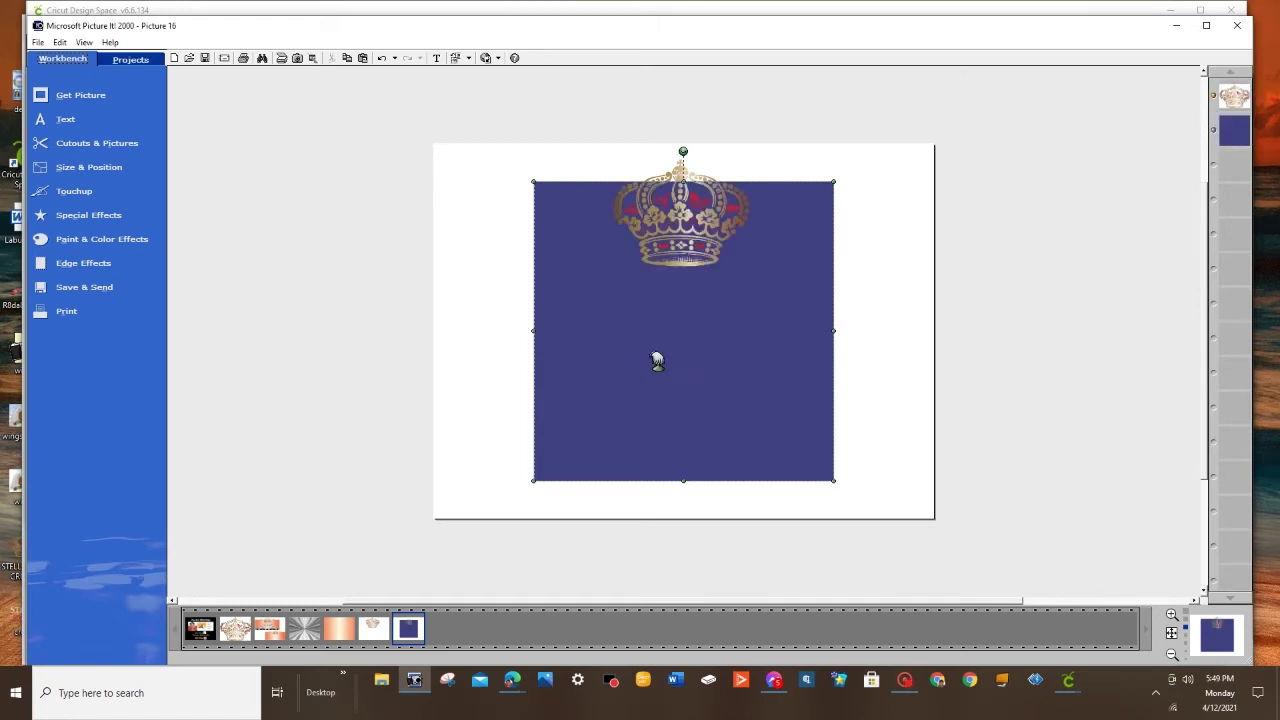
left_click_drag(657, 360, 557, 374)
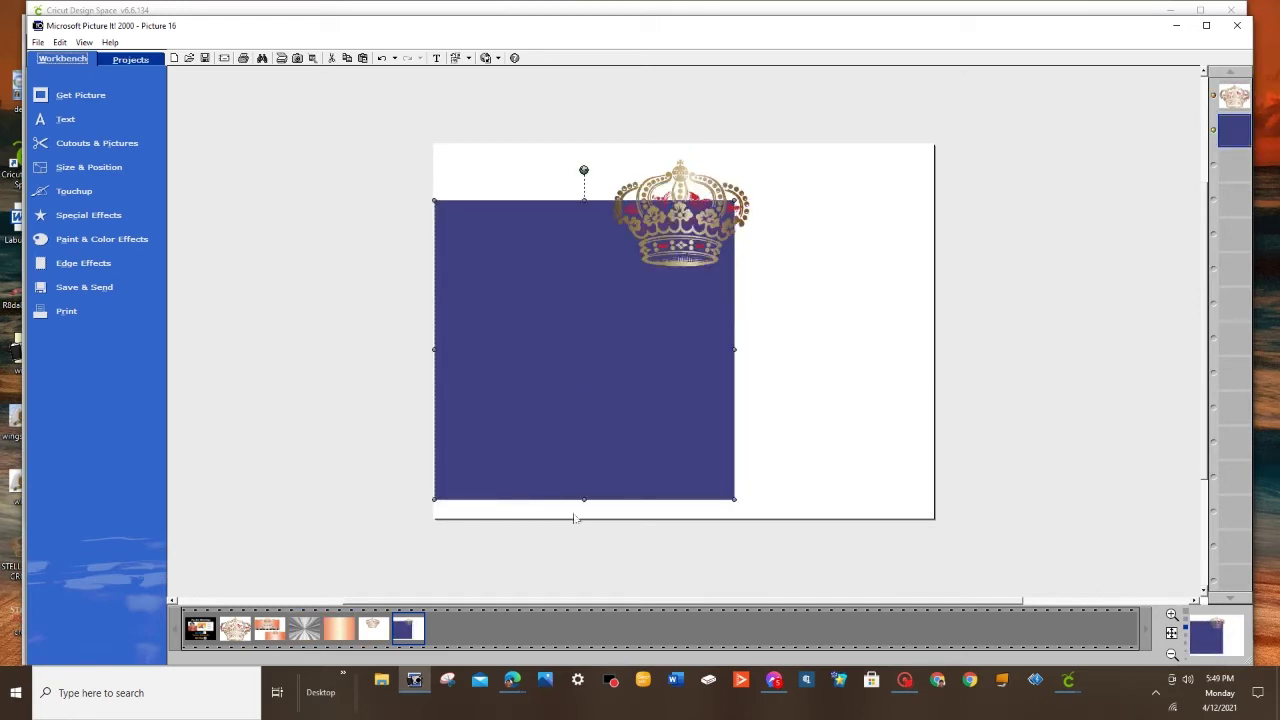
left_click_drag(584, 501, 621, 399)
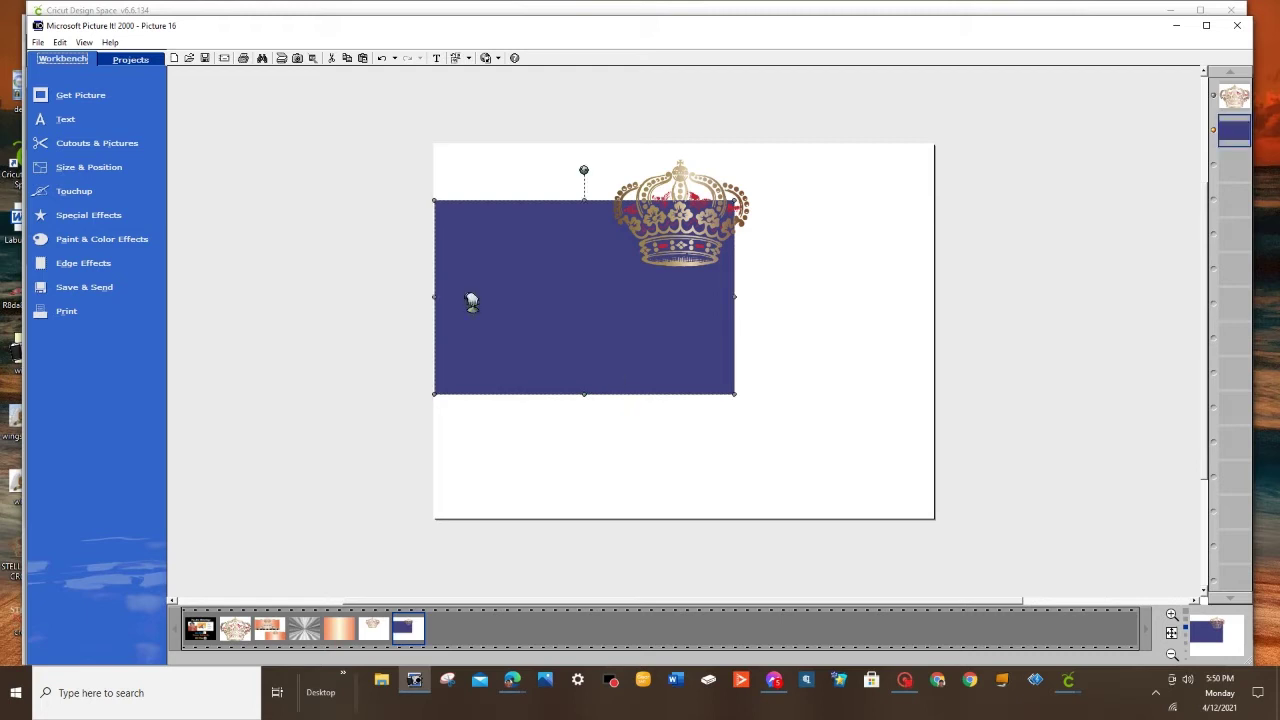
left_click_drag(736, 296, 938, 296)
Step: Shift the crown very slightly down over the blue band
left_click(676, 200)
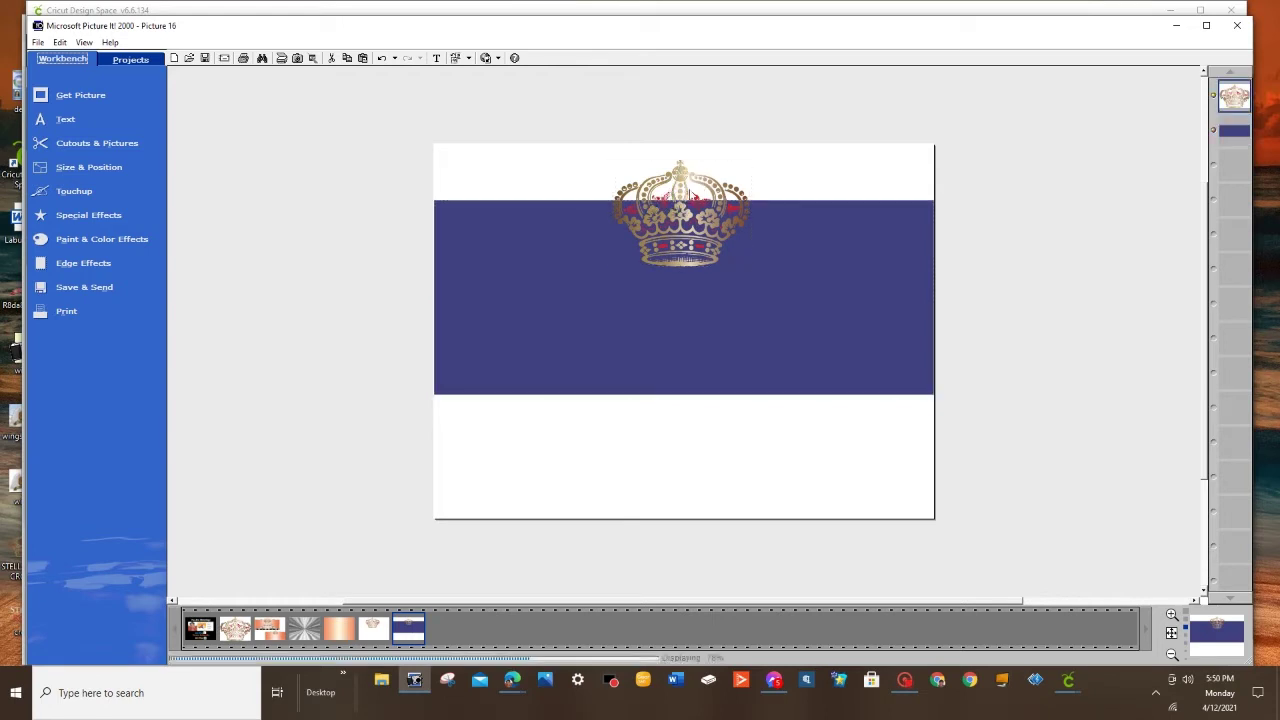
left_click_drag(682, 171, 685, 175)
left_click(994, 283)
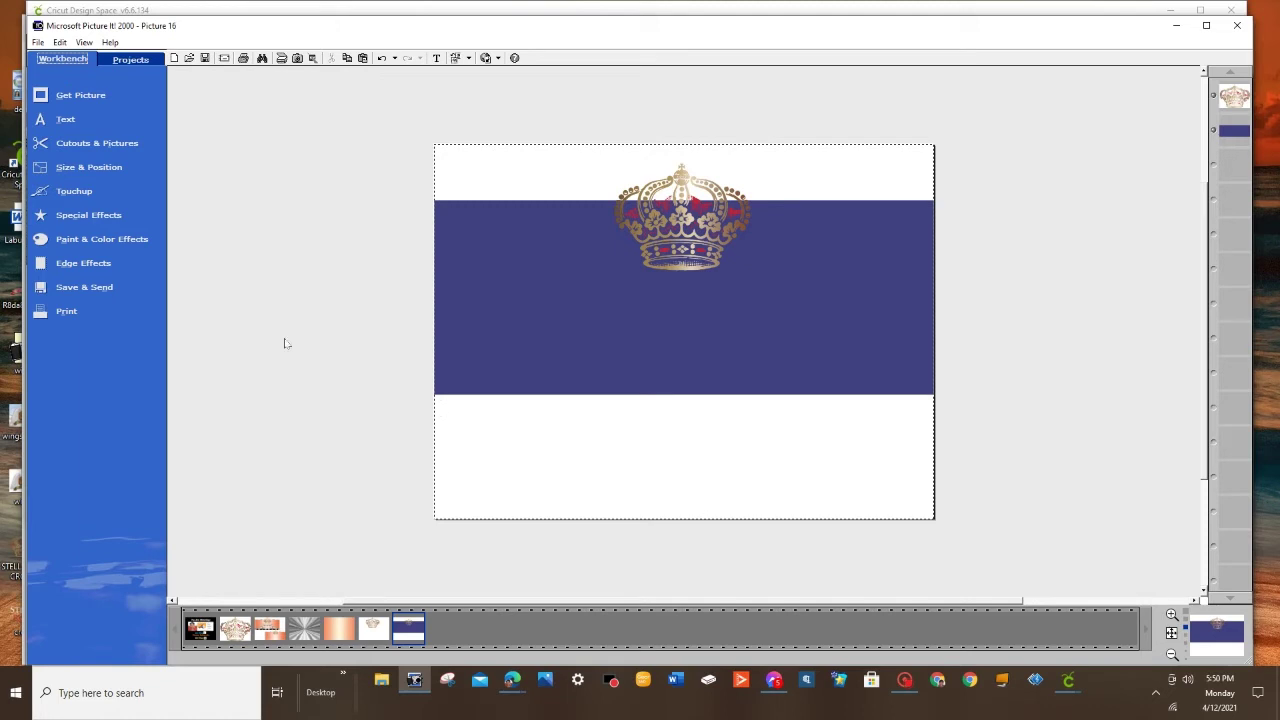
Step: Add a dark blue circle shape and move it one level down in the stack, behind the crown
left_click(98, 146)
left_click(343, 186)
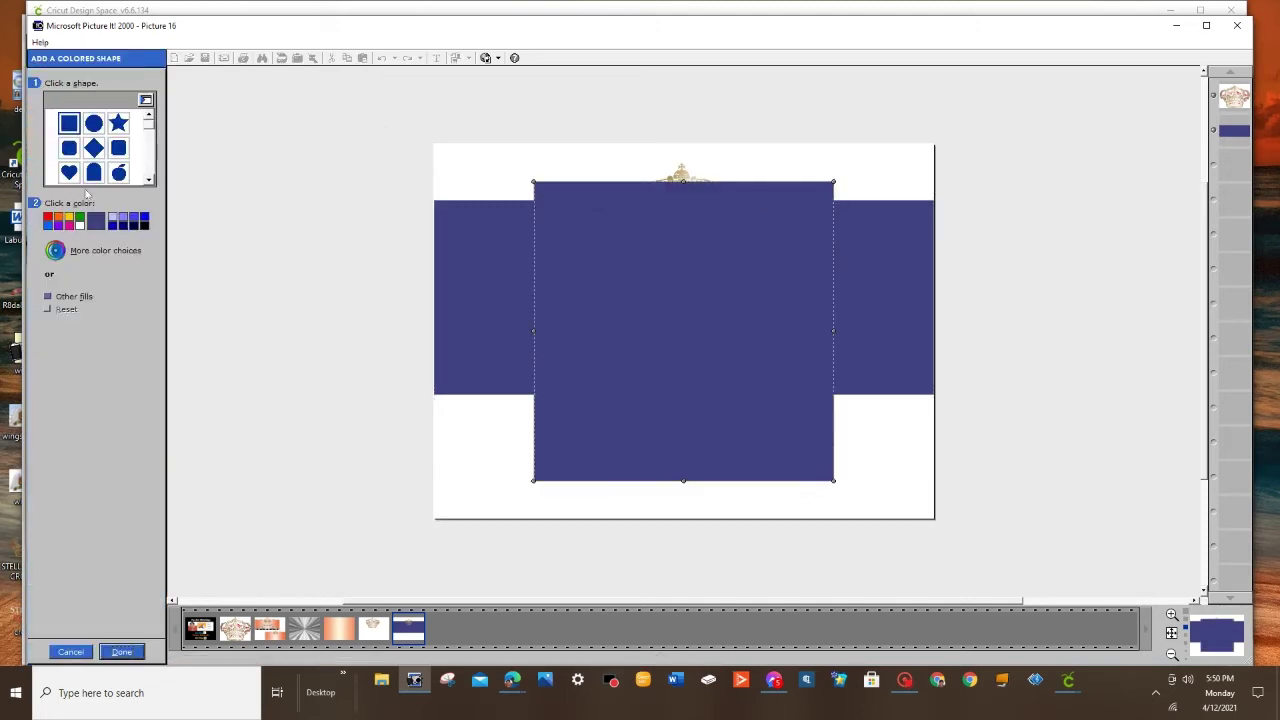
left_click(94, 123)
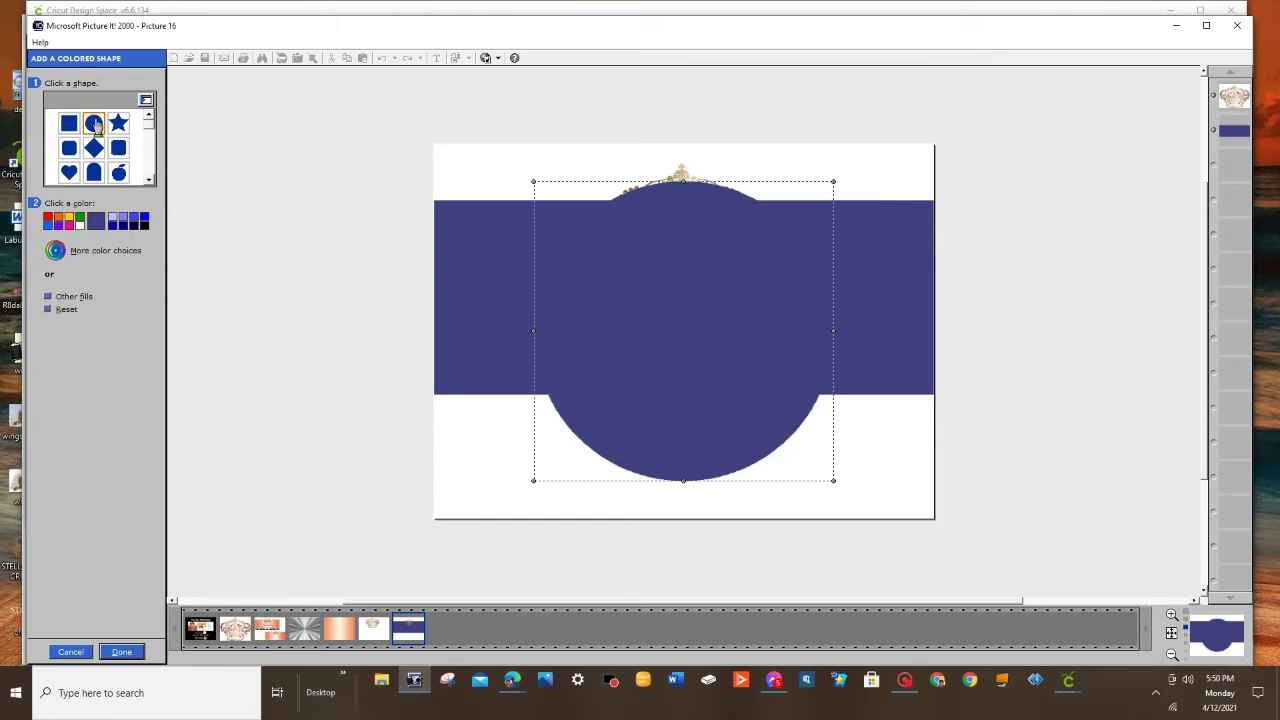
left_click(122, 652)
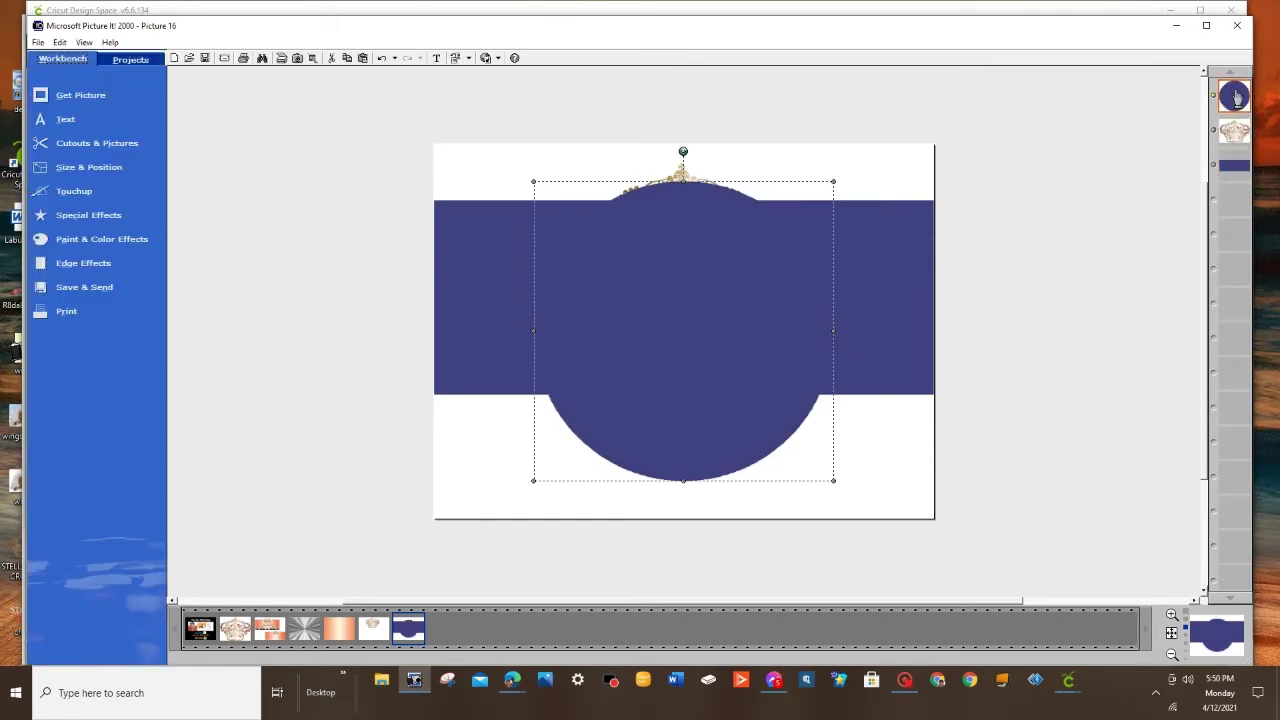
left_click_drag(1237, 98, 1235, 158)
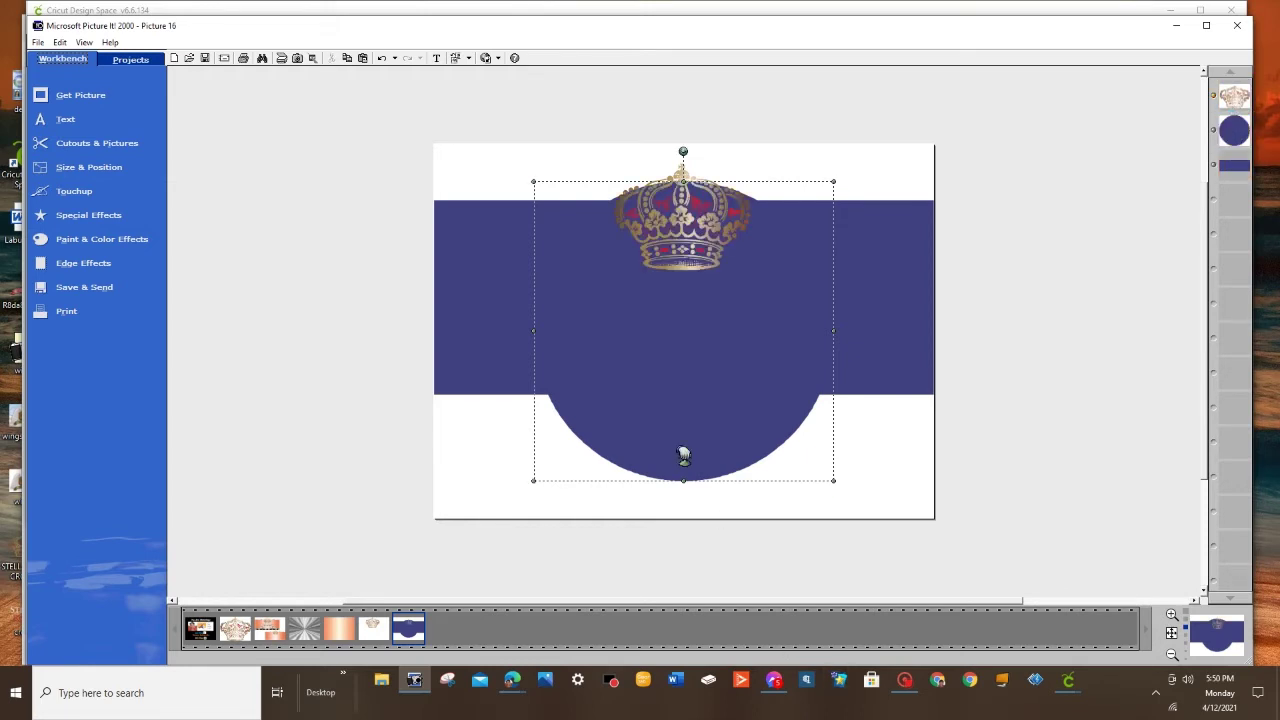
Step: Move the circle up behind the crown and shrink it to about half the page width
left_click(715, 450)
left_click_drag(715, 450, 711, 422)
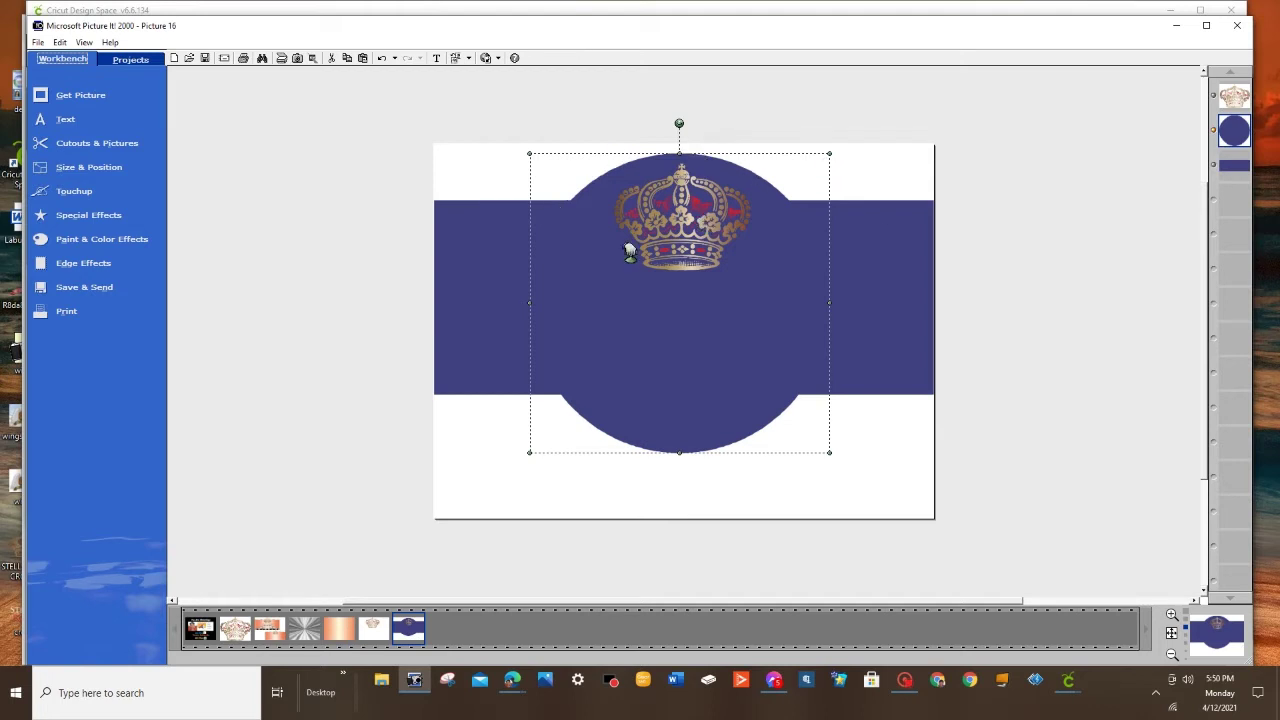
left_click(528, 463)
left_click_drag(537, 459, 557, 431)
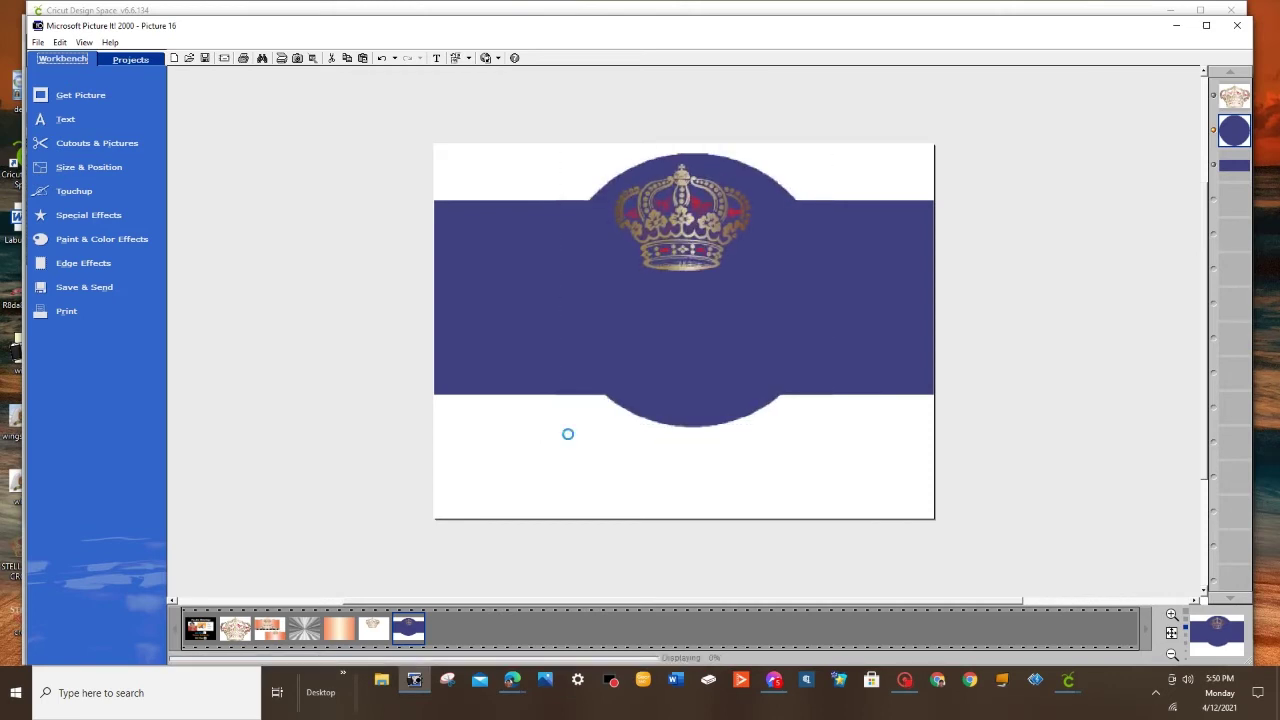
left_click(763, 351)
left_click_drag(750, 357, 746, 354)
left_click_drag(815, 430, 790, 403)
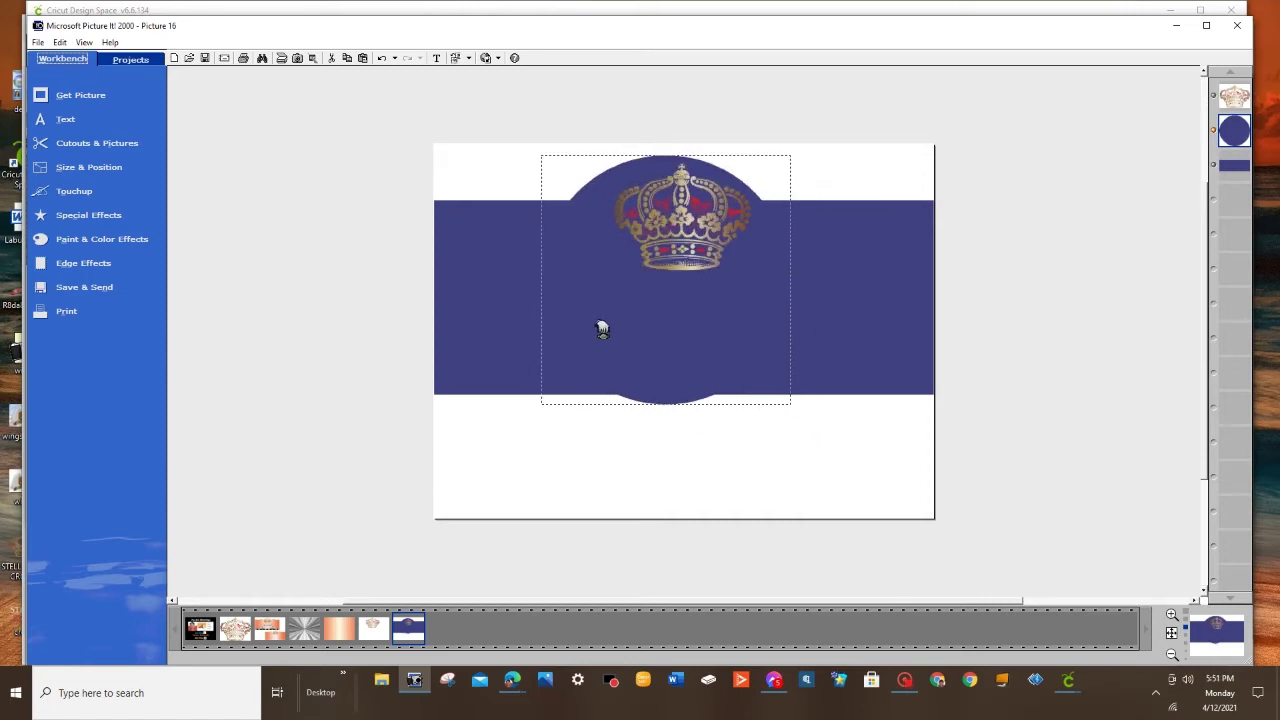
Step: Centre the circle behind the crown so it extends beyond both the upper and lower edges of the band
left_click_drag(597, 326, 614, 331)
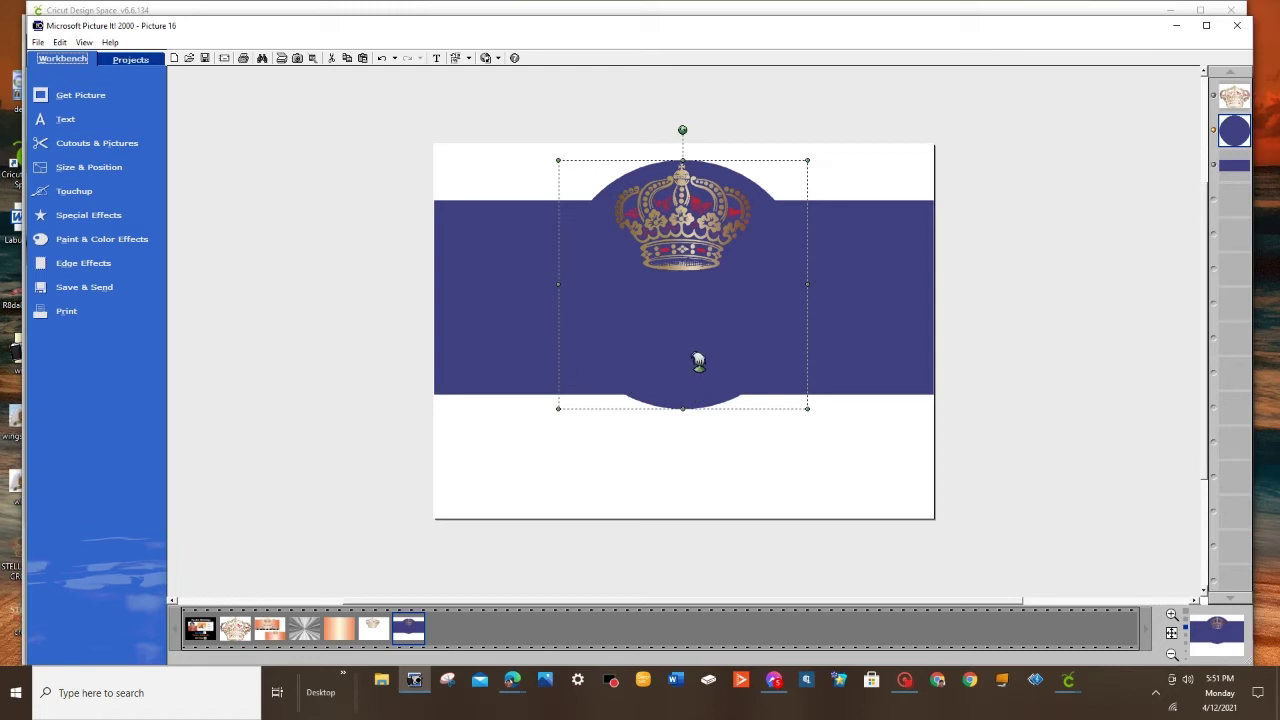
left_click_drag(694, 358, 695, 363)
left_click(1160, 475)
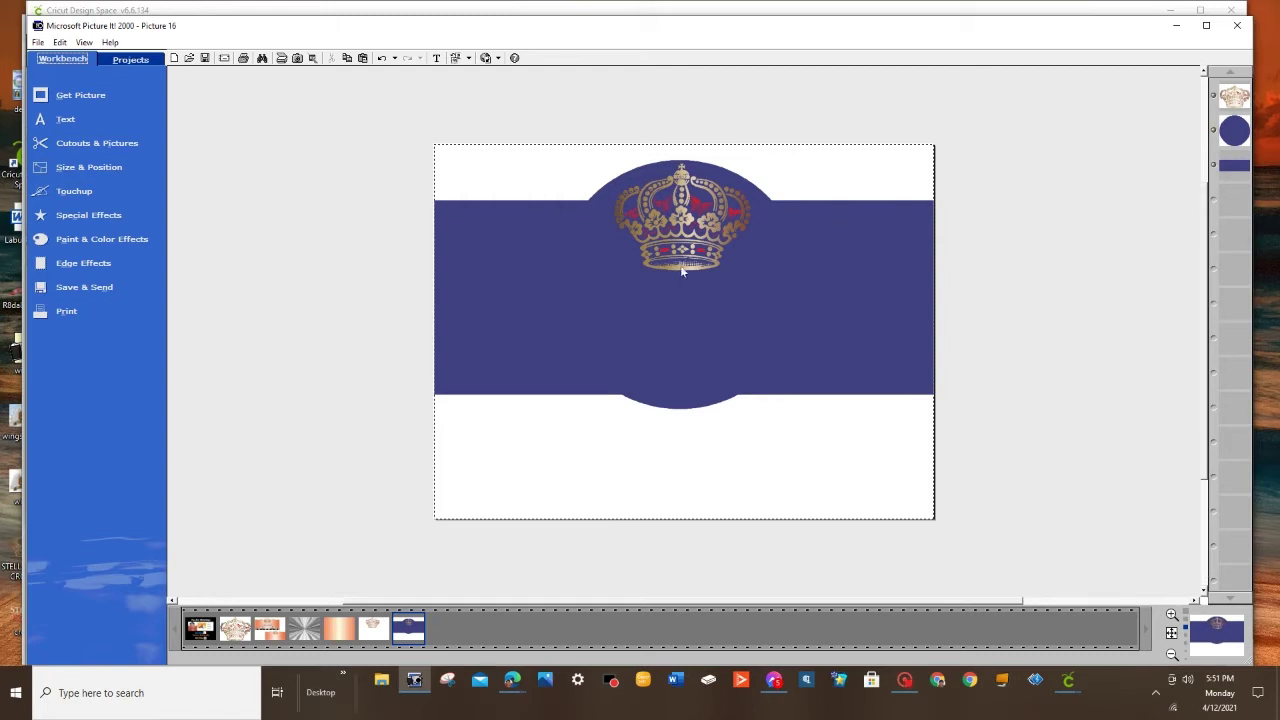
left_click(686, 406)
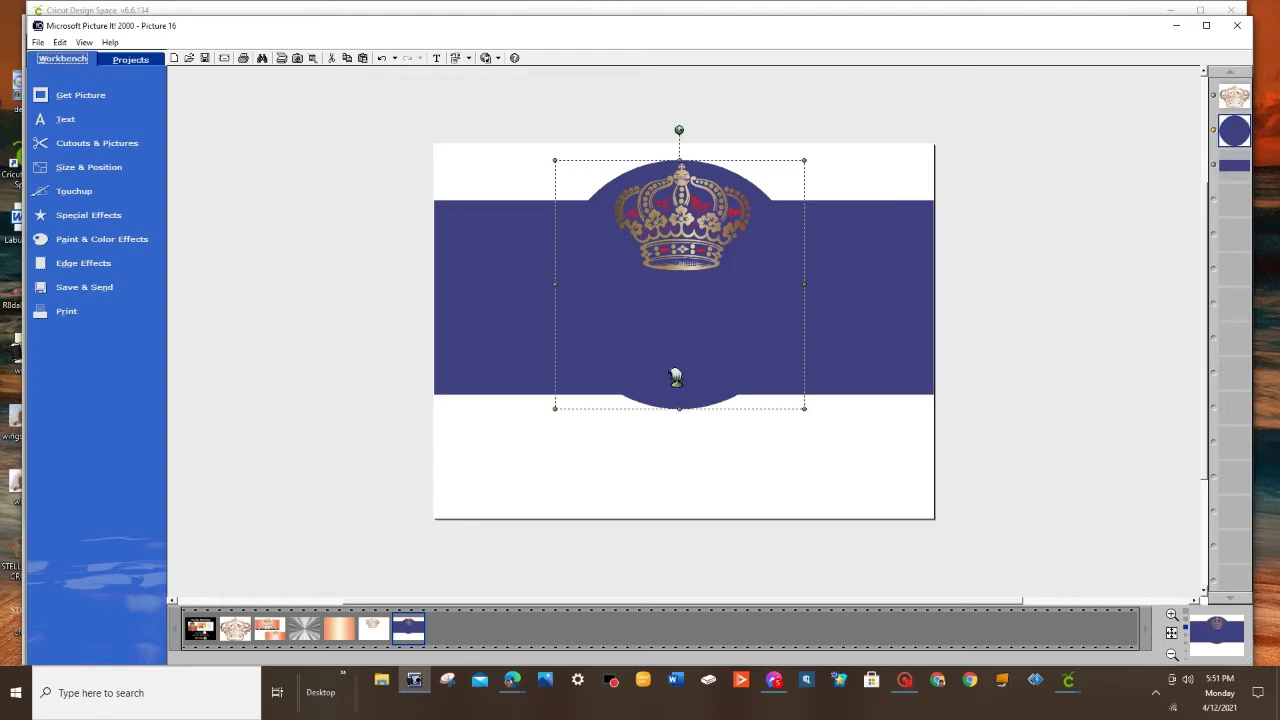
left_click_drag(677, 371, 678, 377)
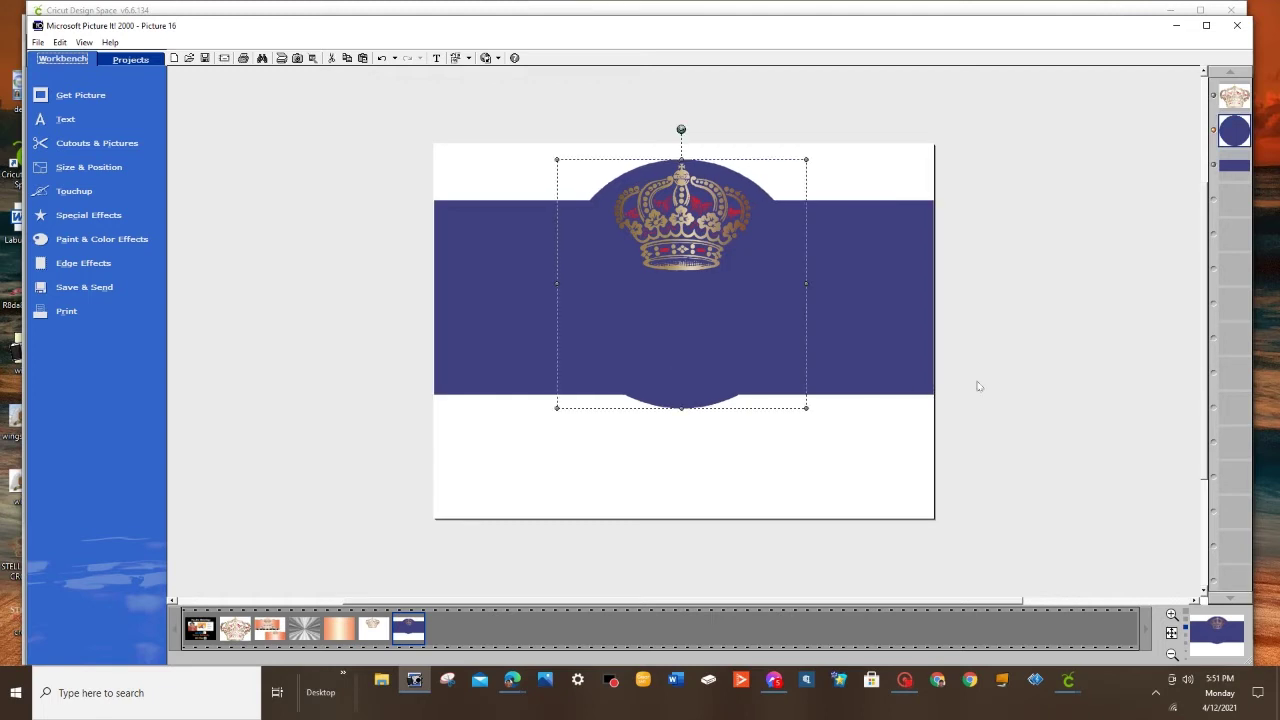
left_click(974, 380)
Step: Fine-tune the crown's position so it sits centred inside the upper part of the circle
left_click(709, 245)
left_click_drag(660, 224, 661, 224)
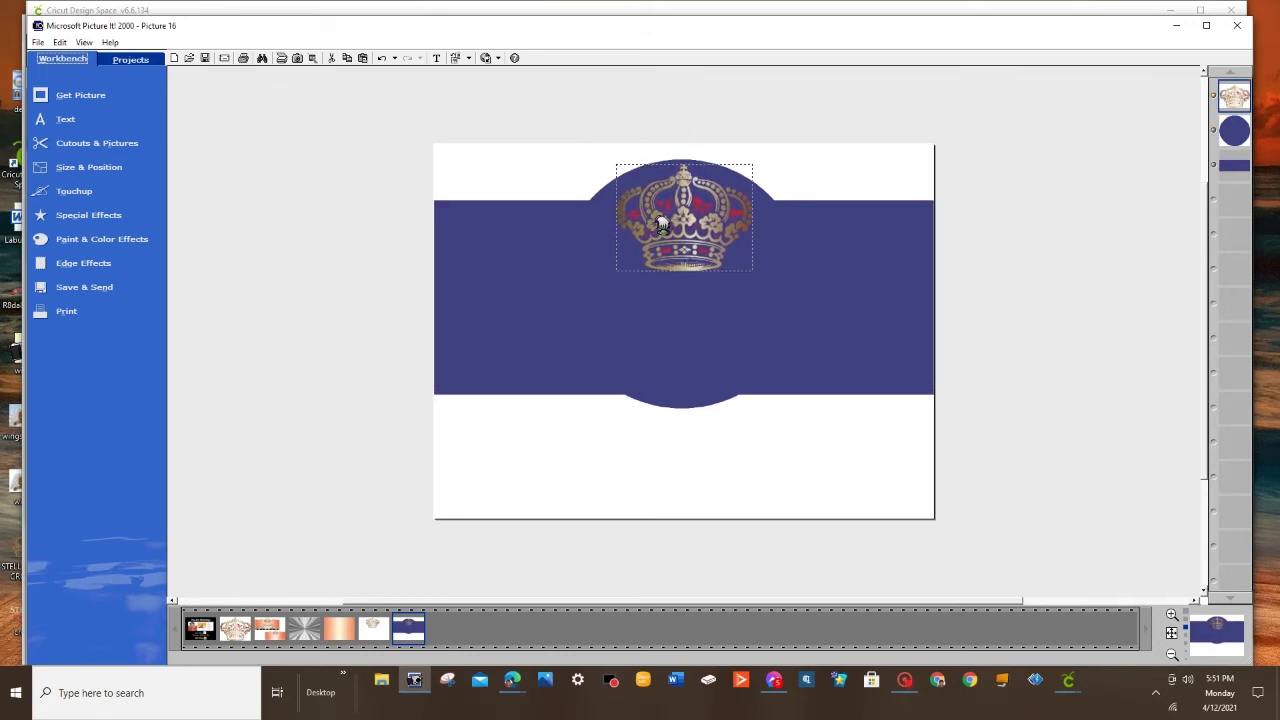
left_click(1086, 374)
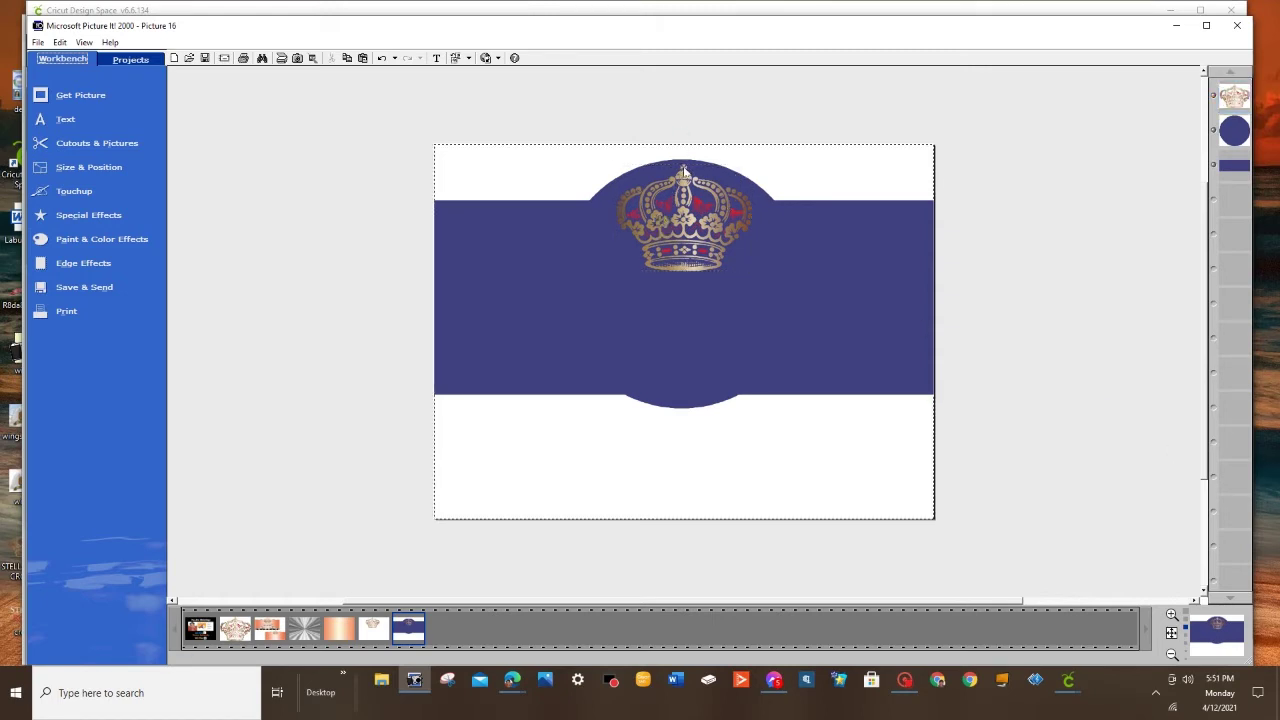
left_click(686, 225)
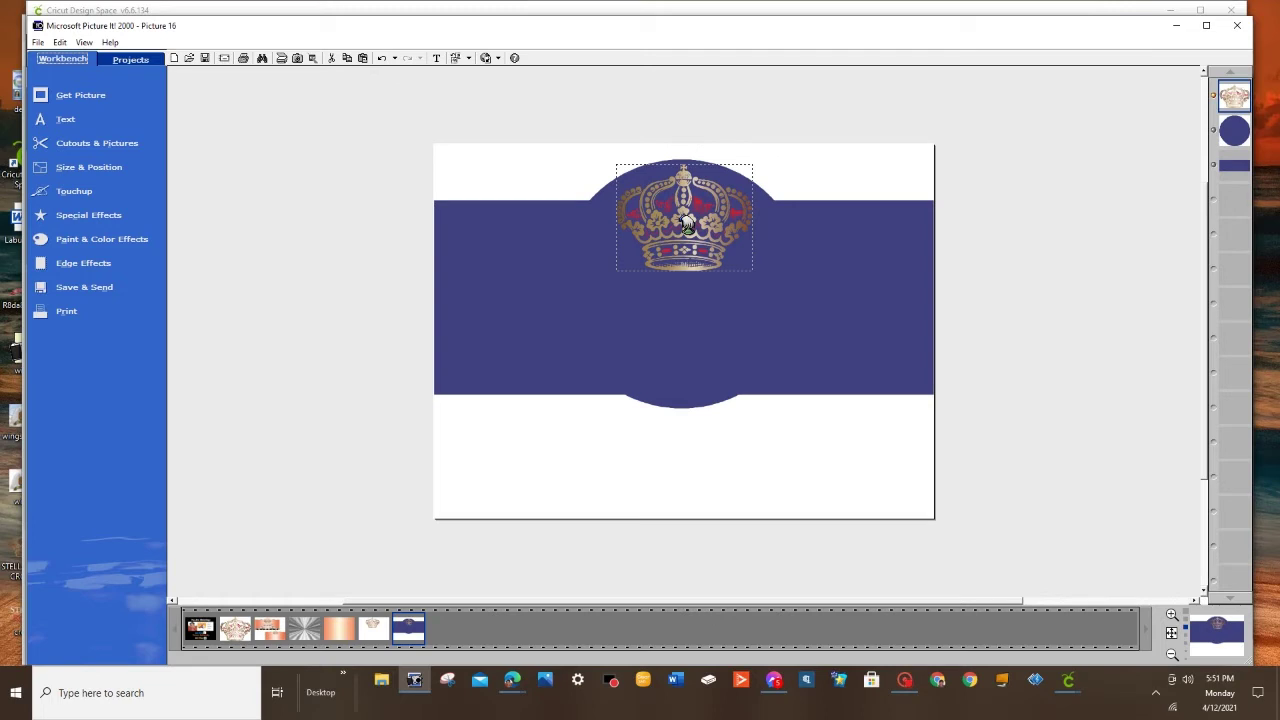
left_click_drag(686, 223, 686, 224)
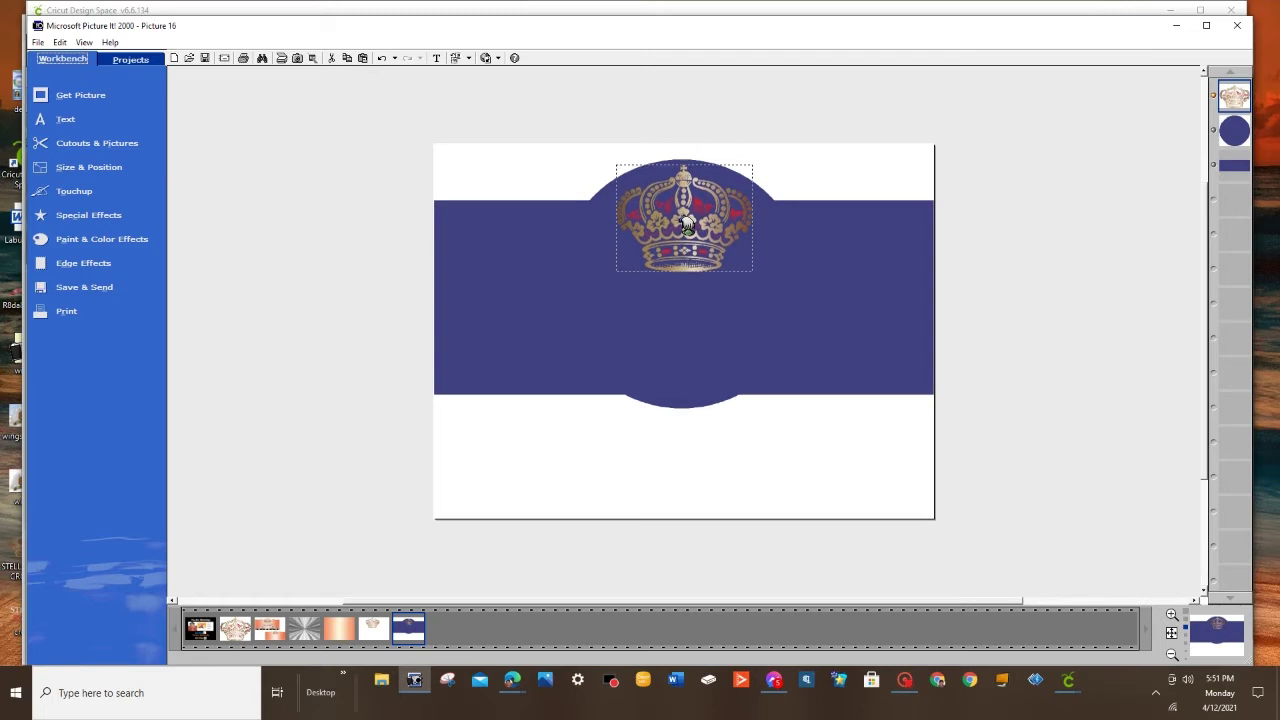
left_click(790, 235)
left_click(1115, 352)
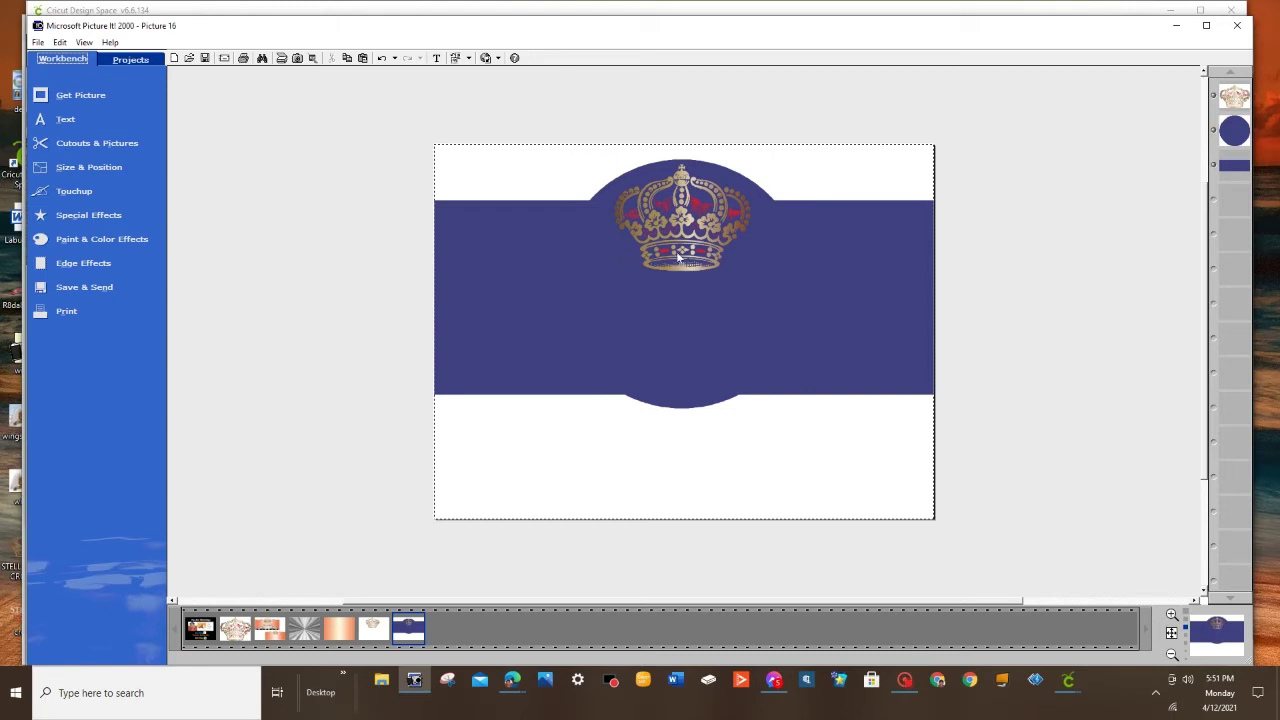
Step: Send the crown to the back of the stack, behind the circle and the band
left_click(676, 214)
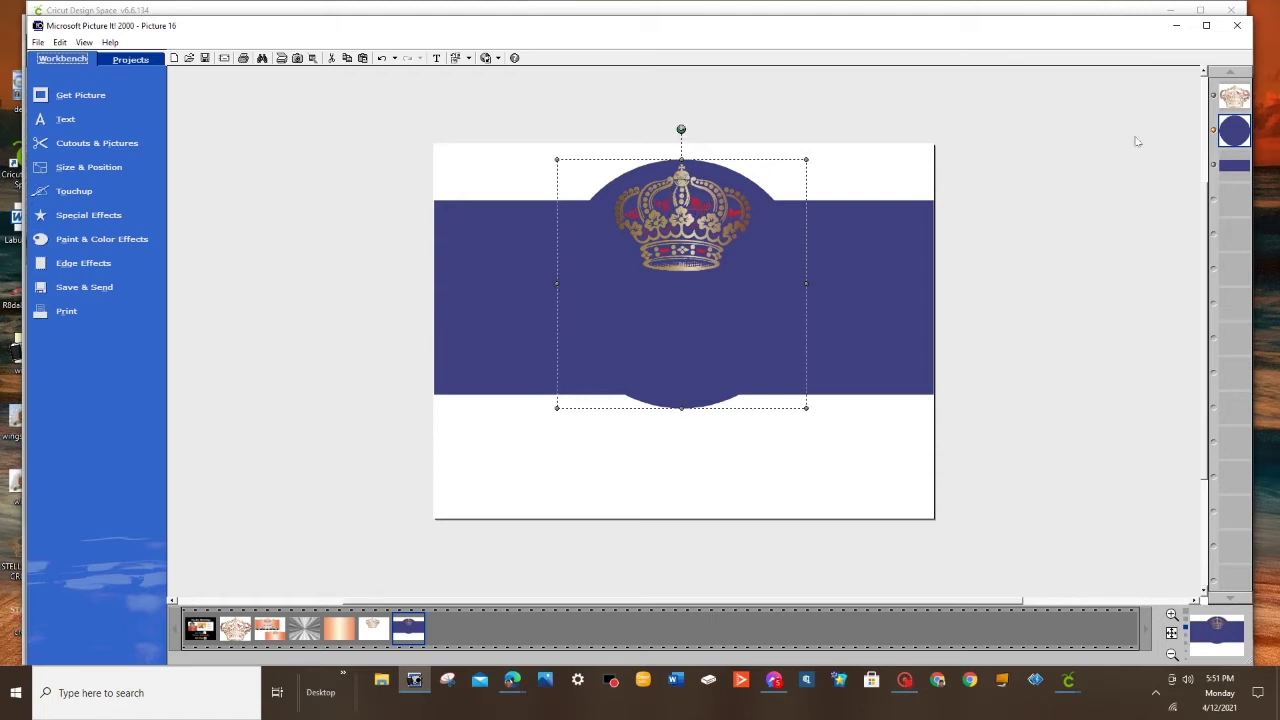
left_click(1234, 96)
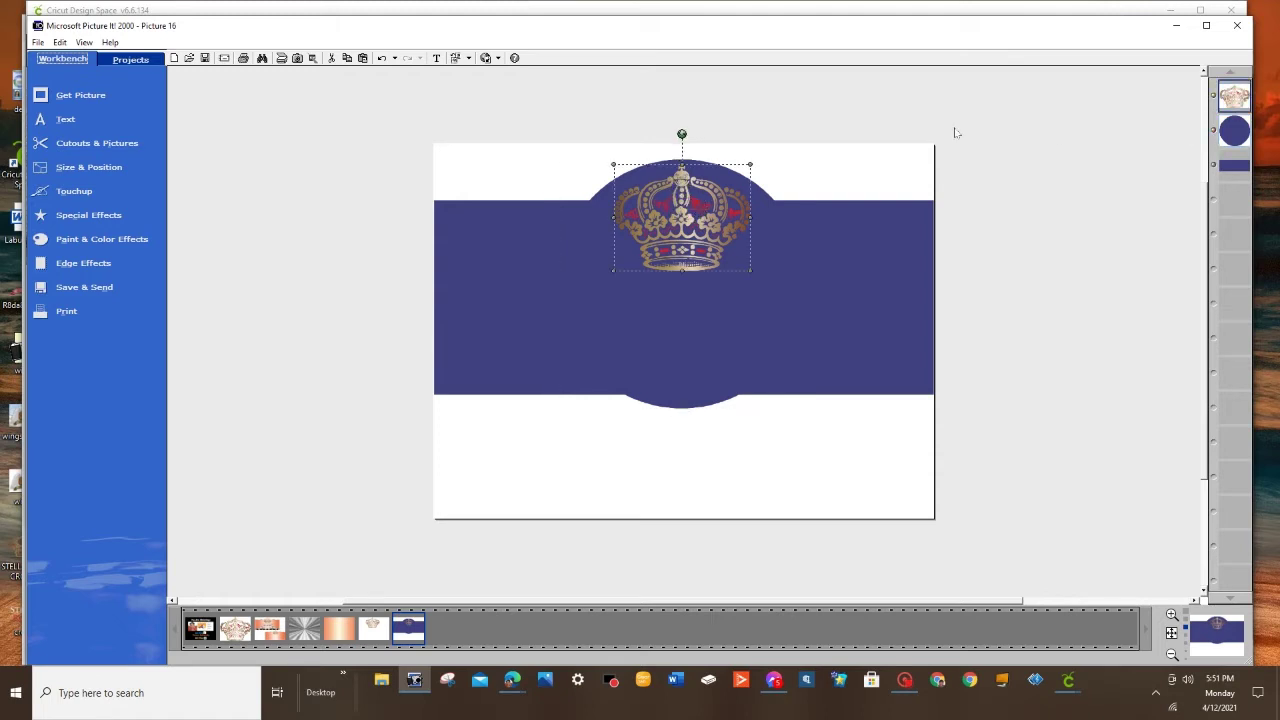
left_click(1080, 207)
left_click(688, 178)
left_click_drag(1238, 112, 1238, 190)
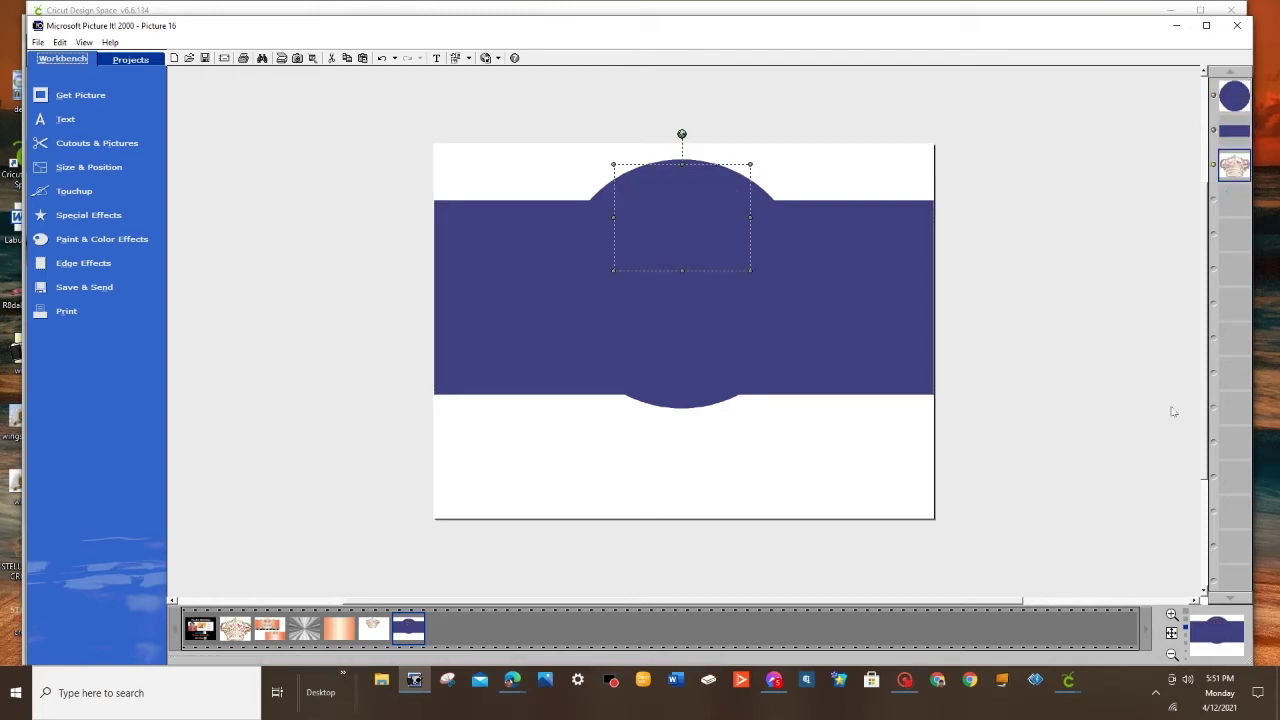
Step: Cut out the band and upper arc with a square cookie cutter spanning the page width down to the band's lower edge
left_click(77, 145)
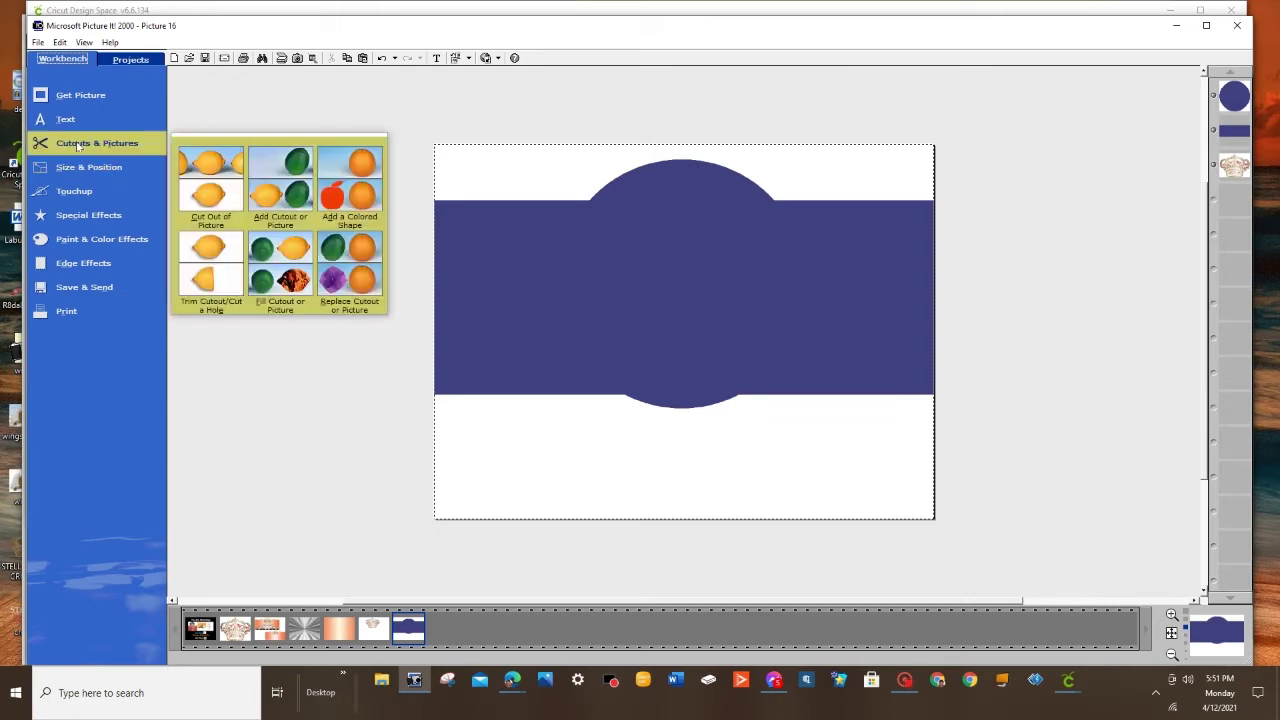
left_click(152, 171)
left_click(128, 147)
left_click(208, 167)
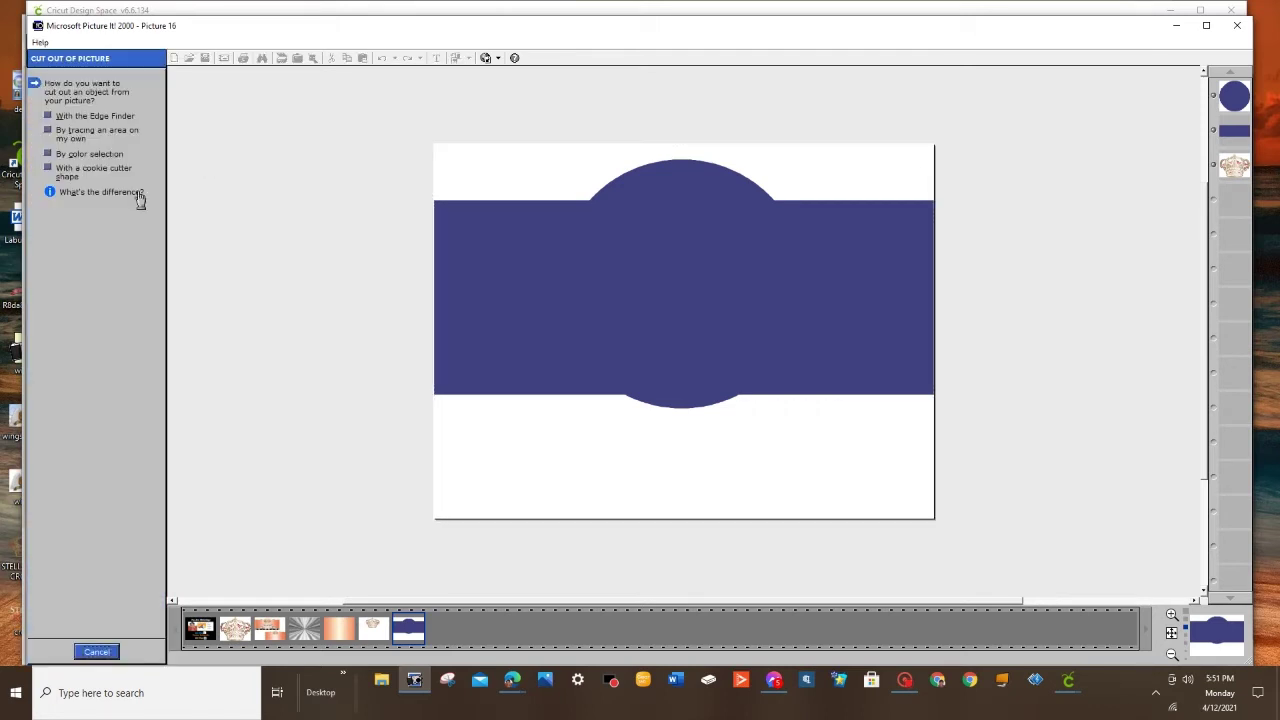
left_click(46, 172)
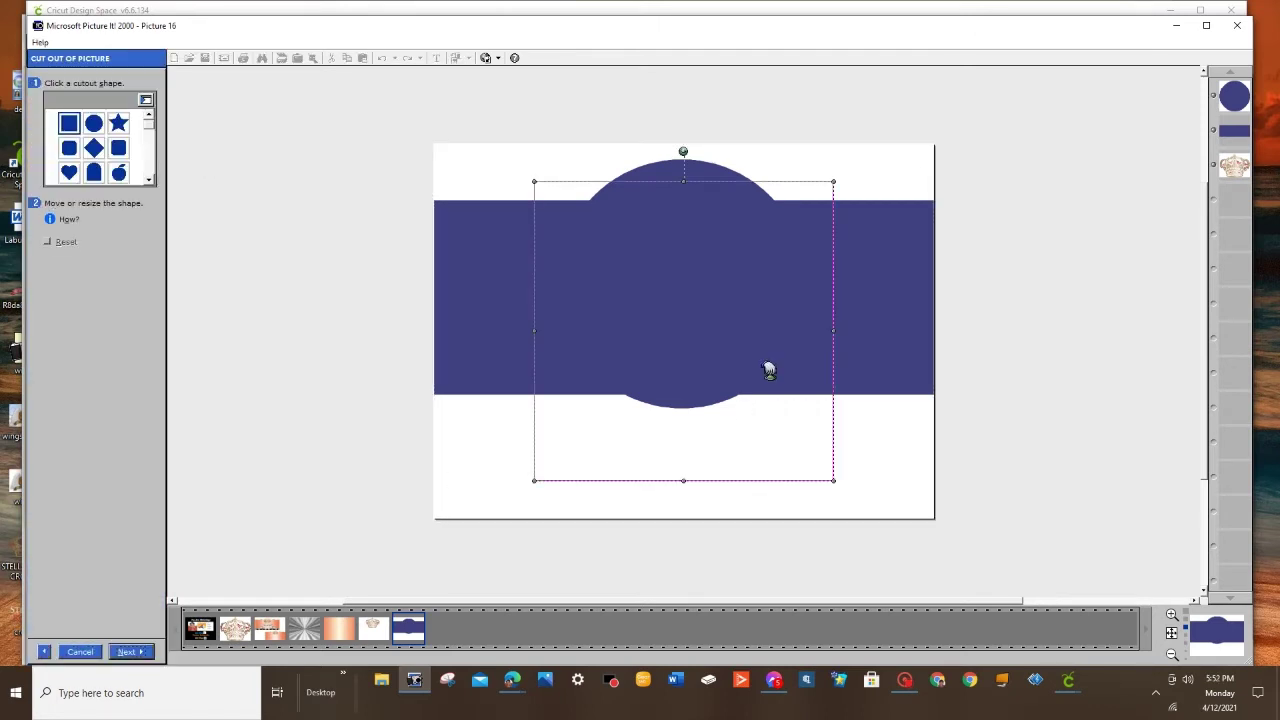
left_click_drag(766, 366, 666, 327)
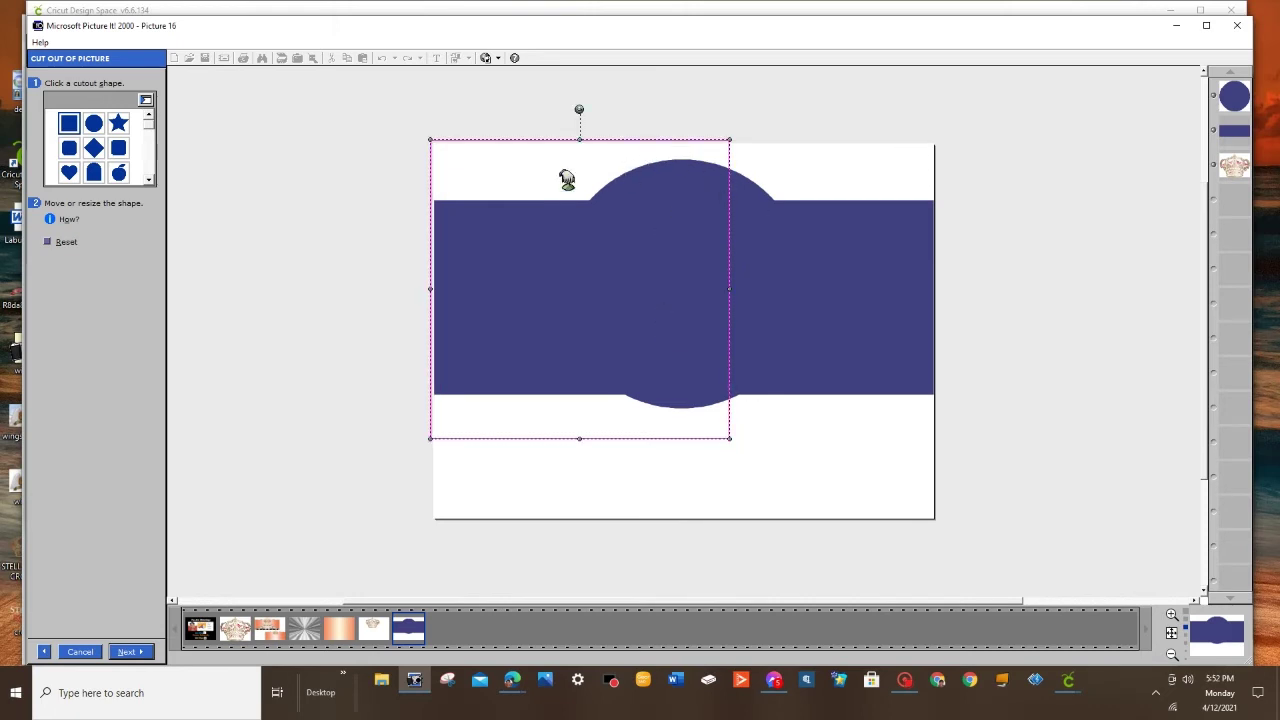
left_click_drag(580, 439, 586, 400)
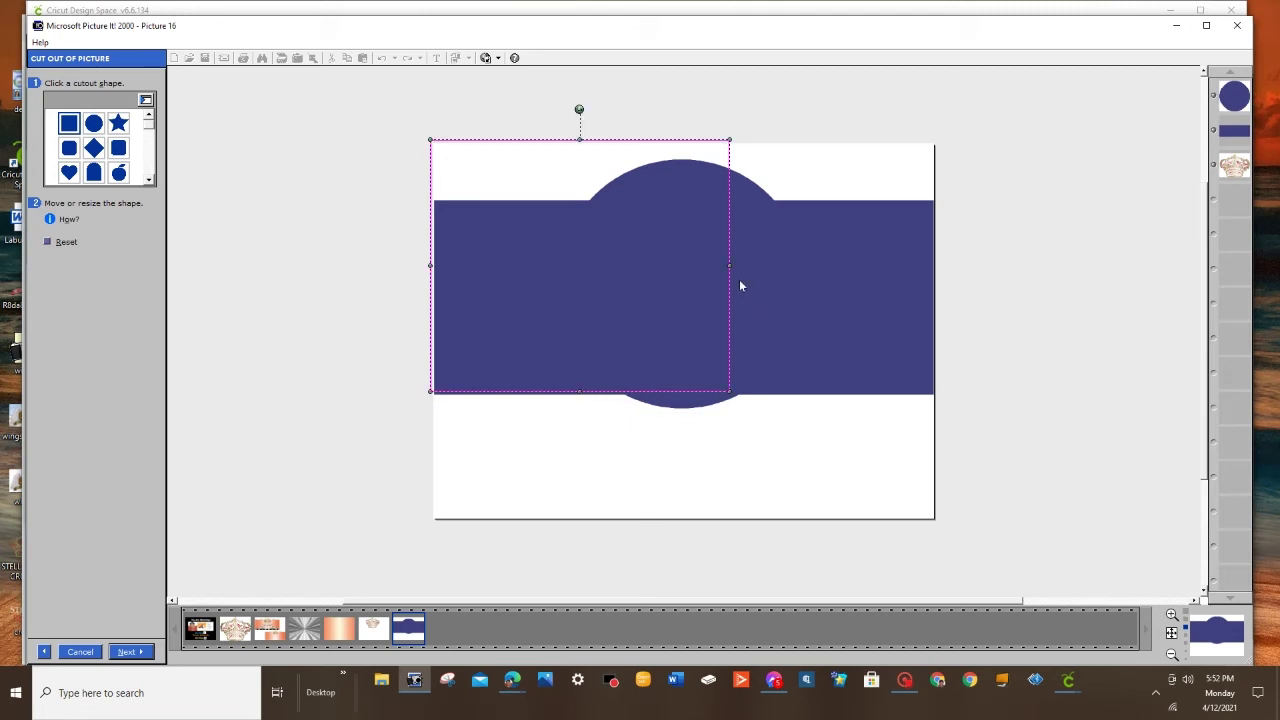
left_click_drag(736, 260, 938, 266)
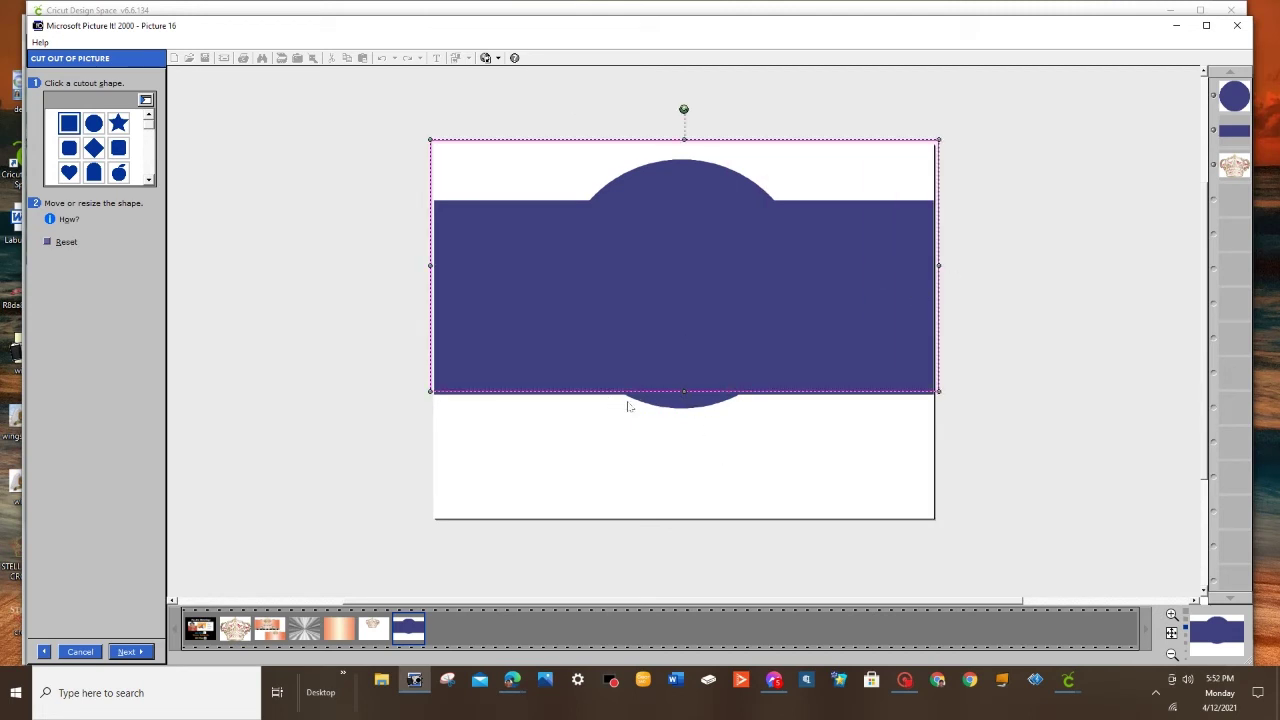
left_click_drag(681, 400, 683, 404)
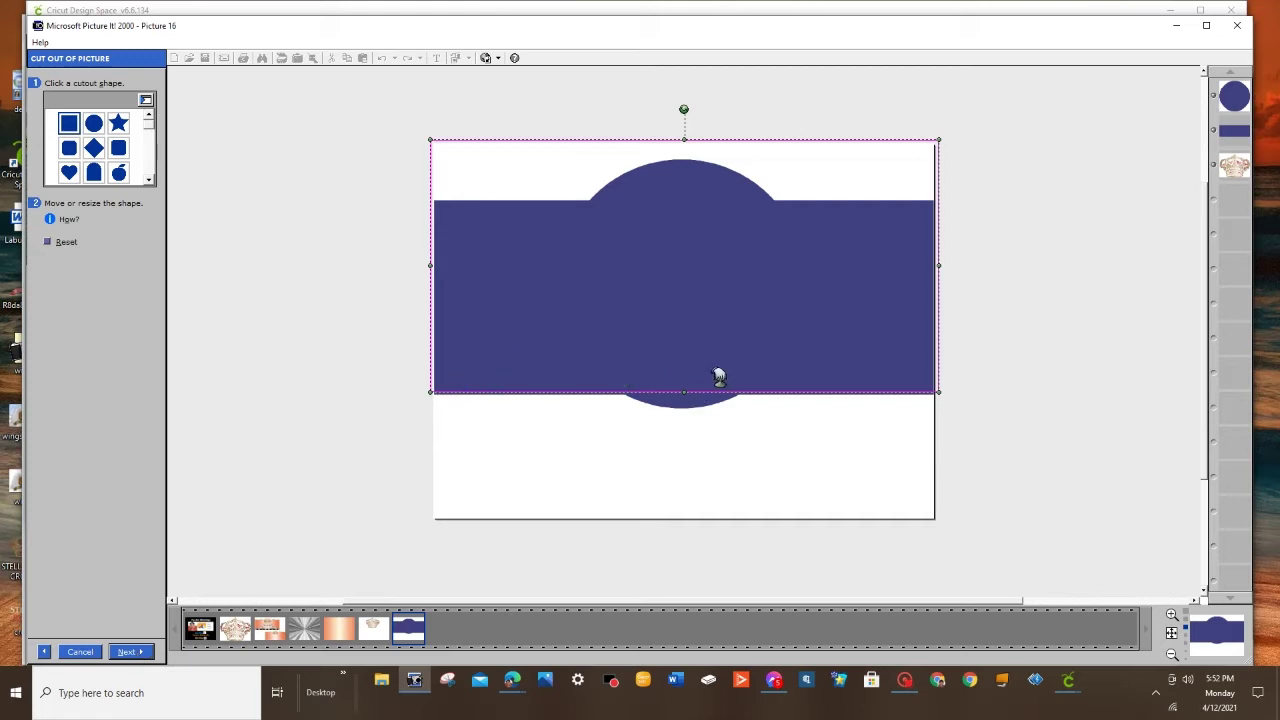
left_click(128, 652)
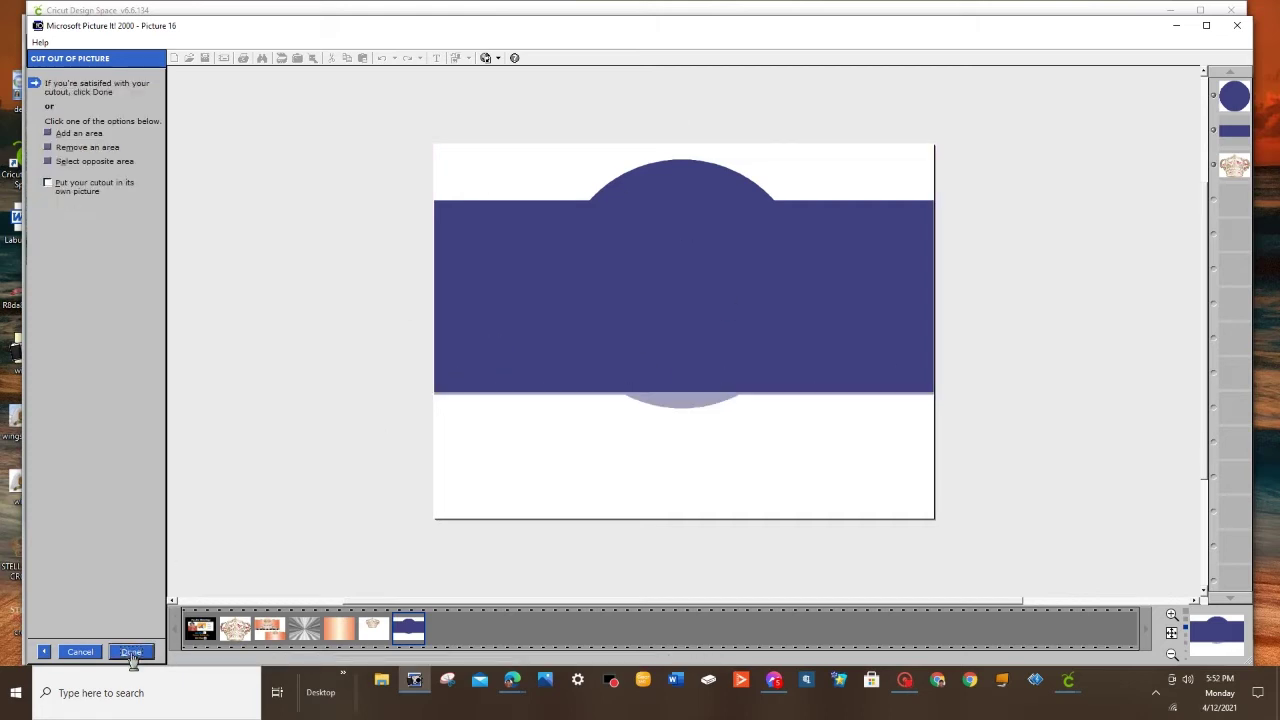
left_click(130, 652)
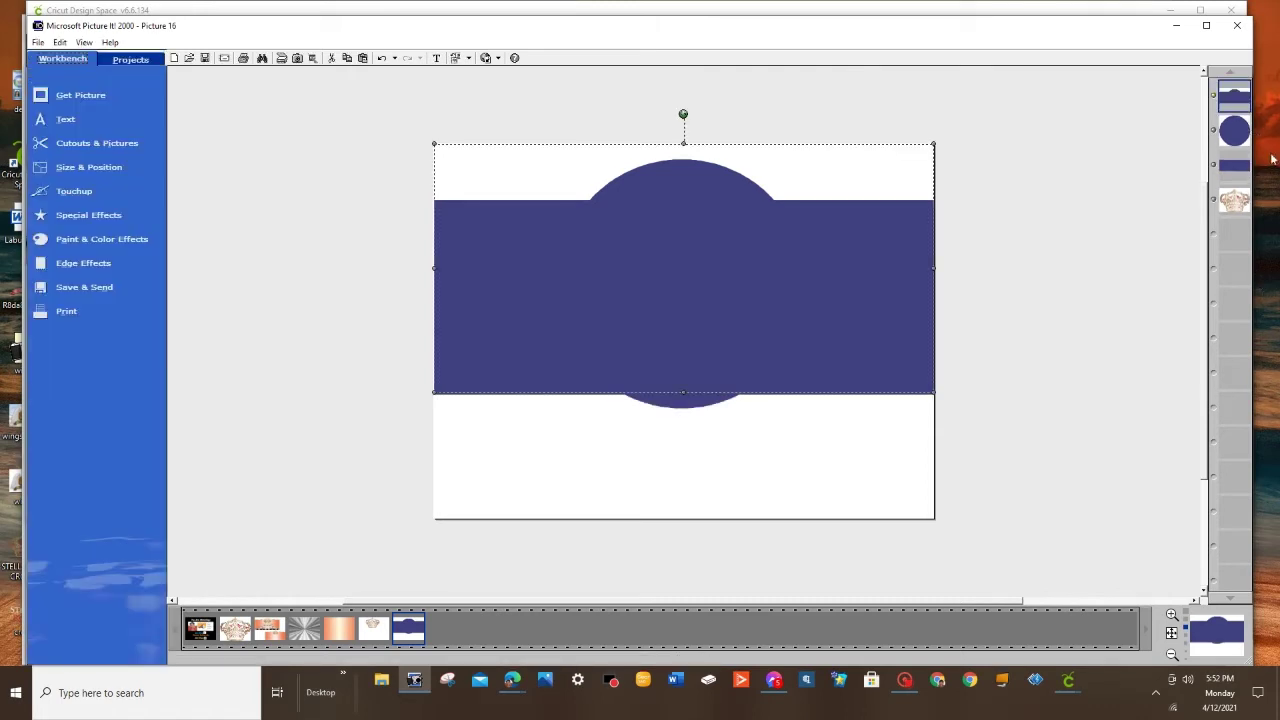
Step: Delete the original band and circle from the stack, keeping the new cutout and the crown
left_click(1235, 165)
right_click(1234, 166)
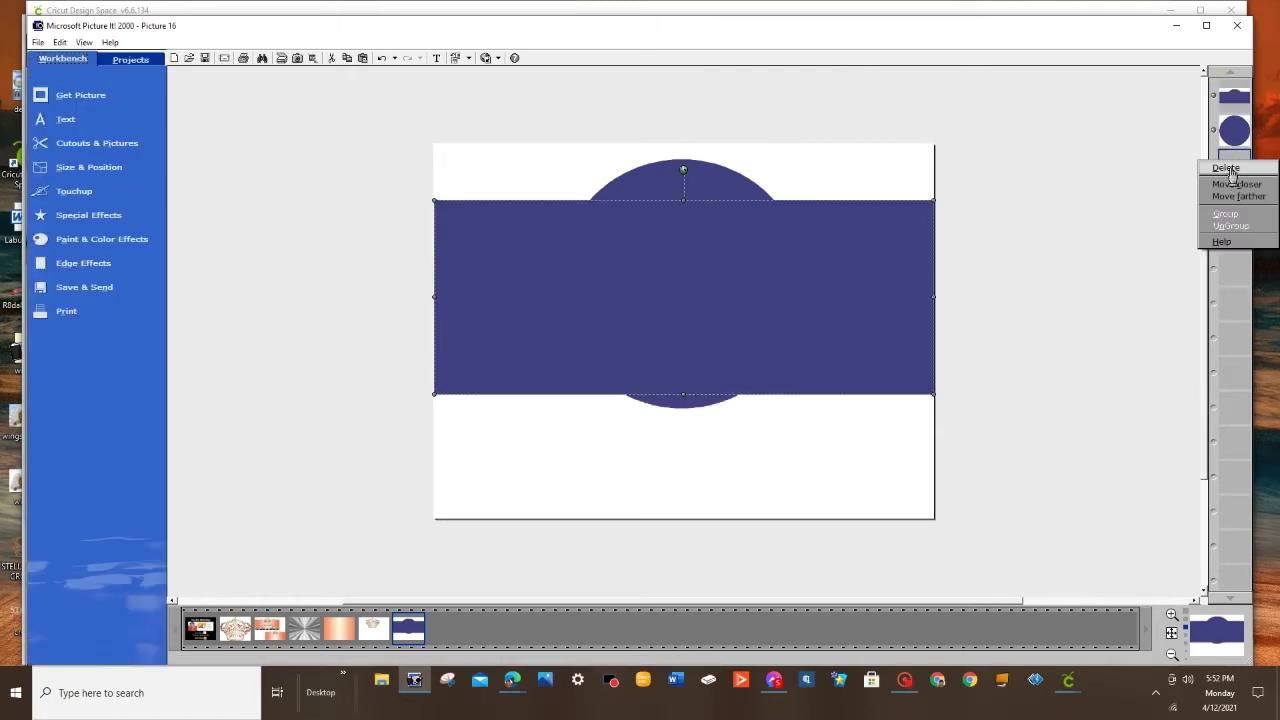
left_click(1226, 168)
left_click(1234, 124)
right_click(1234, 134)
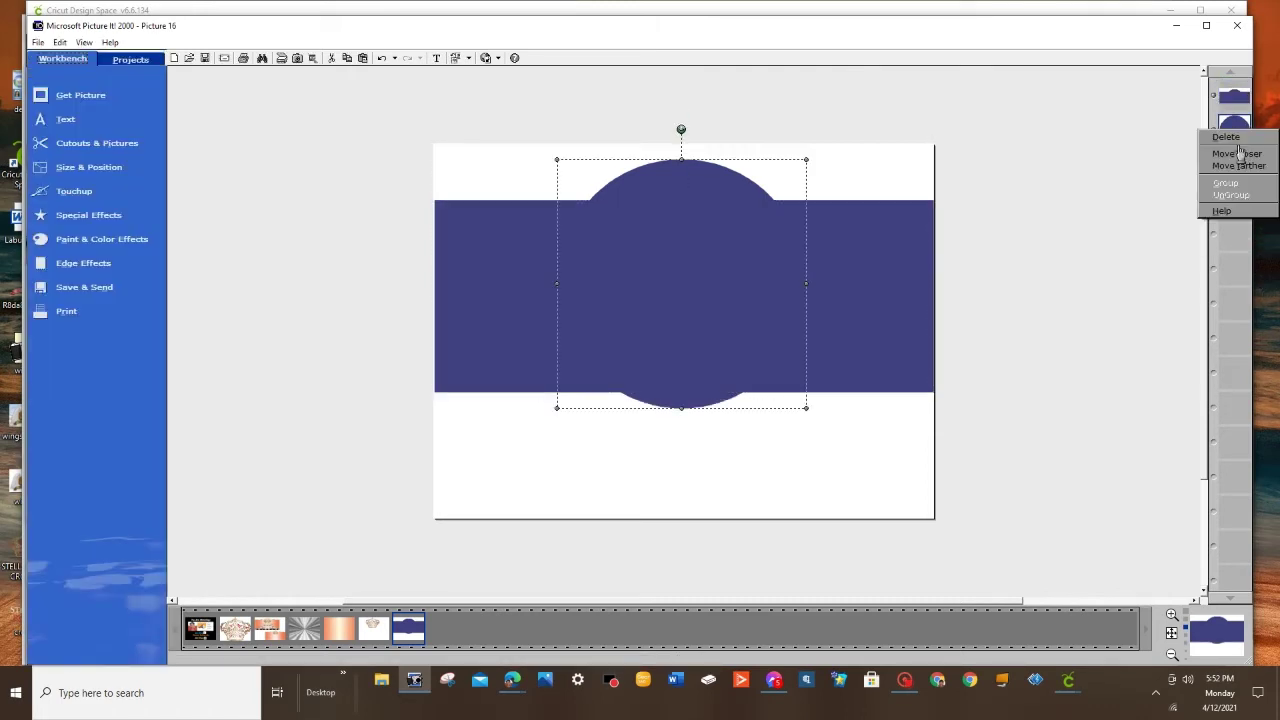
left_click(1230, 137)
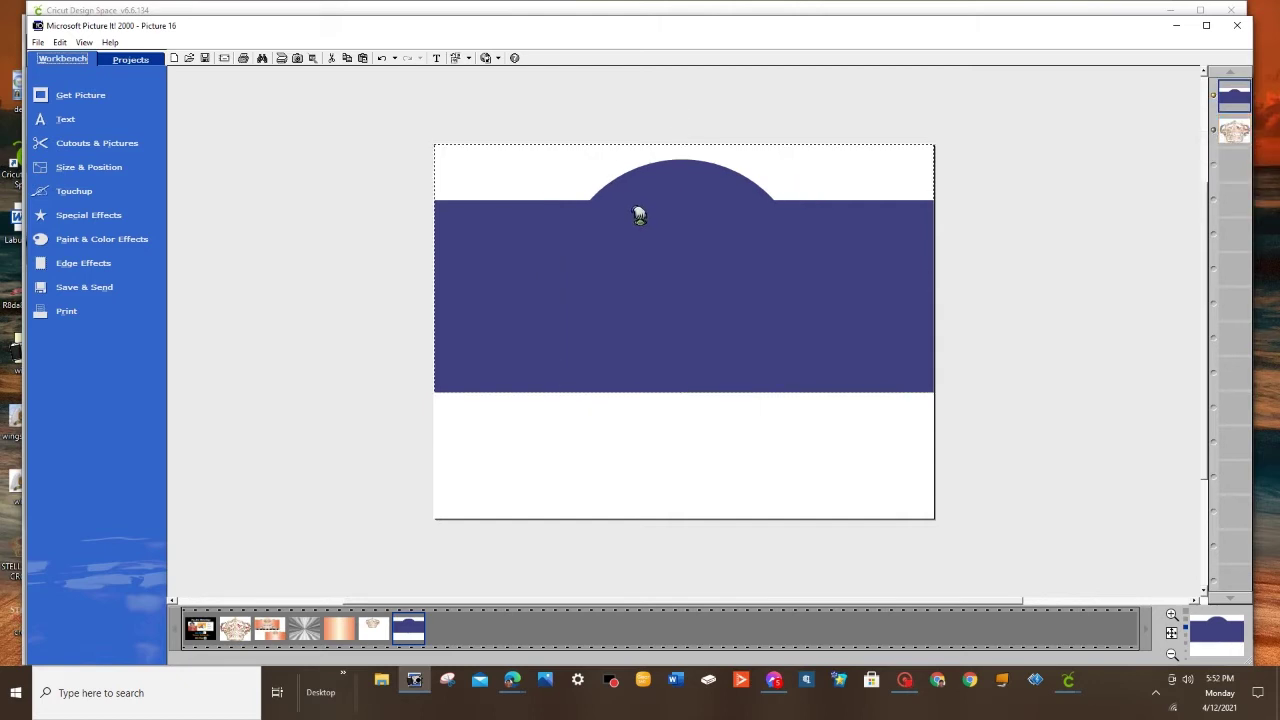
Step: Move the outline cutout lower on the page, shift the crown down behind it, and align the cutout with the page sides
left_click_drag(640, 216, 636, 270)
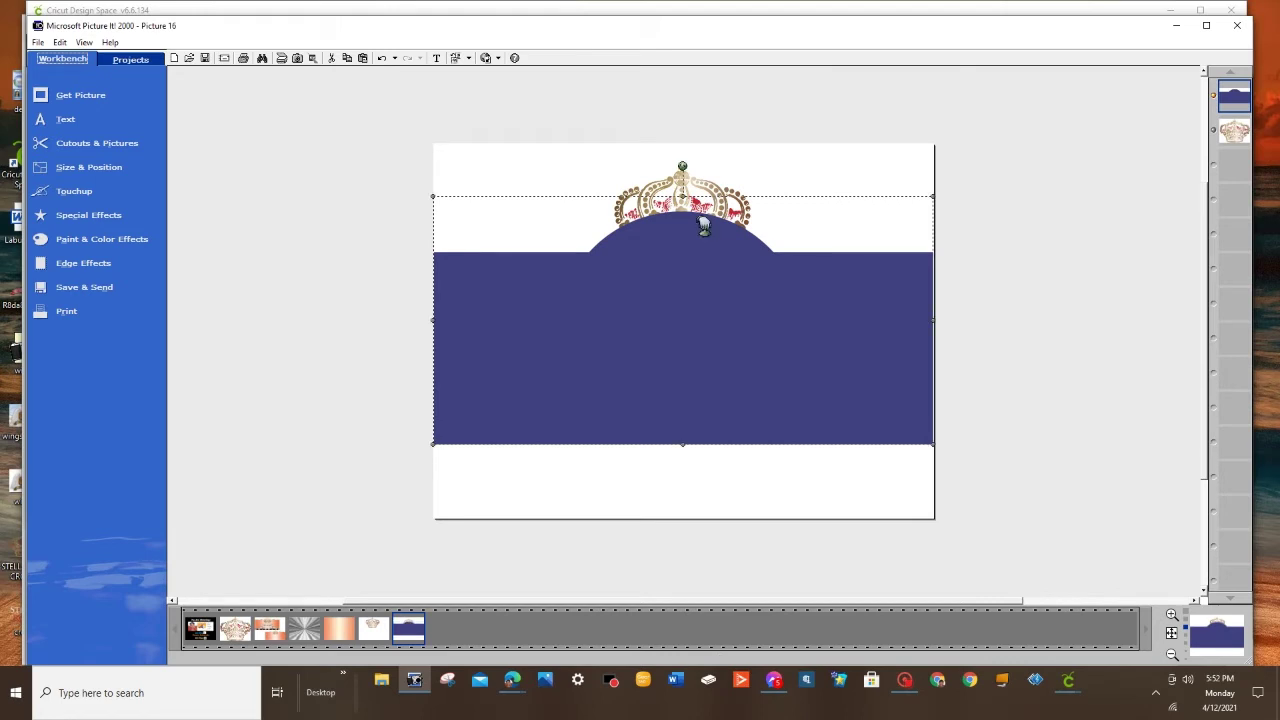
left_click(1234, 131)
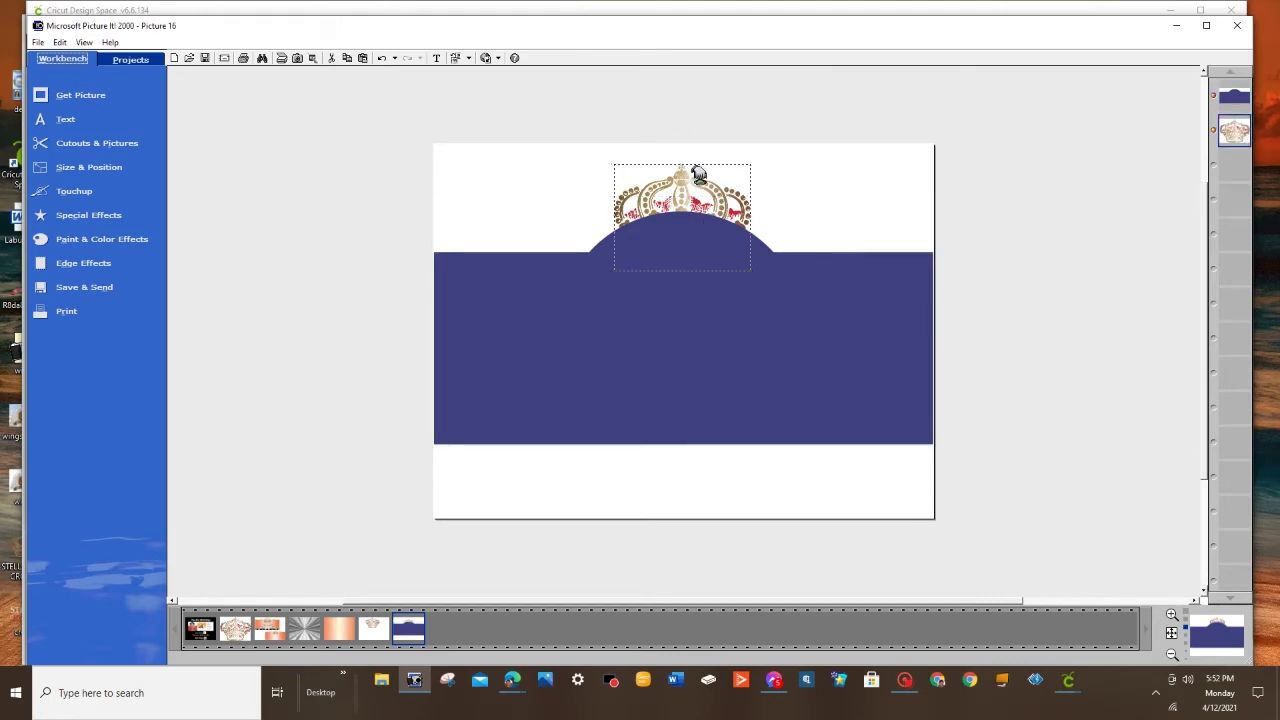
left_click_drag(698, 175, 697, 271)
left_click(934, 404)
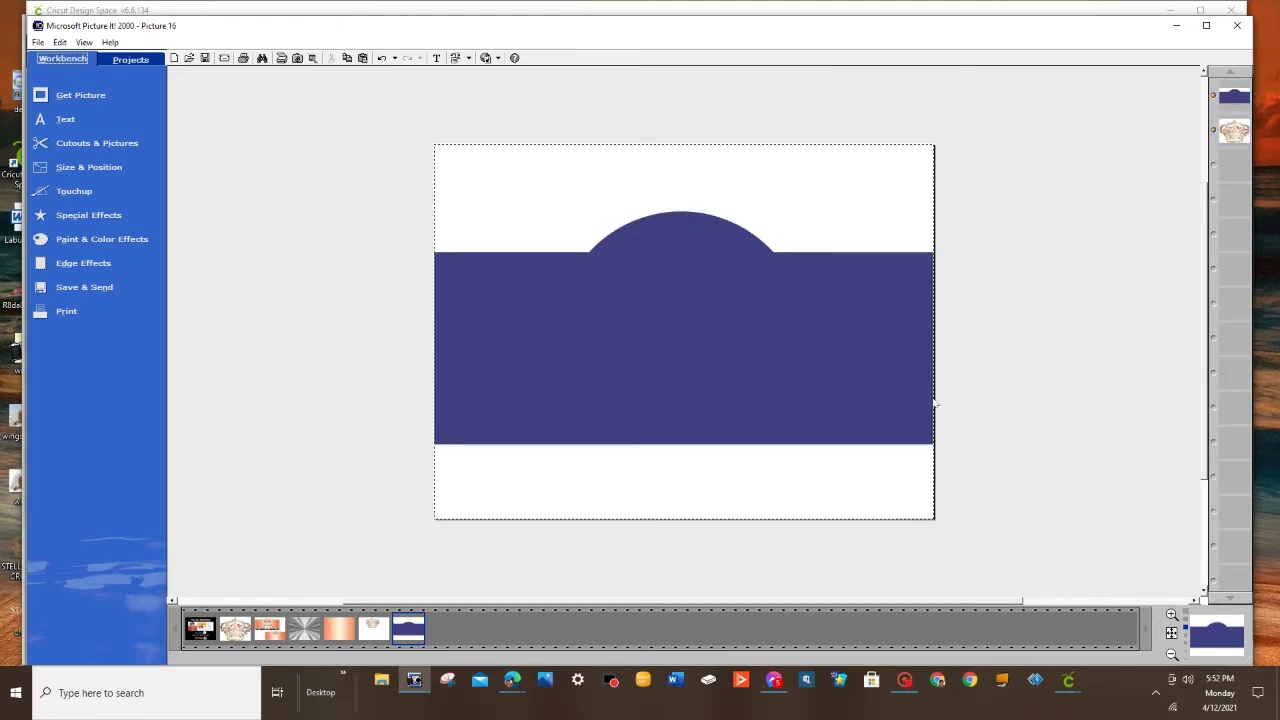
left_click(914, 376)
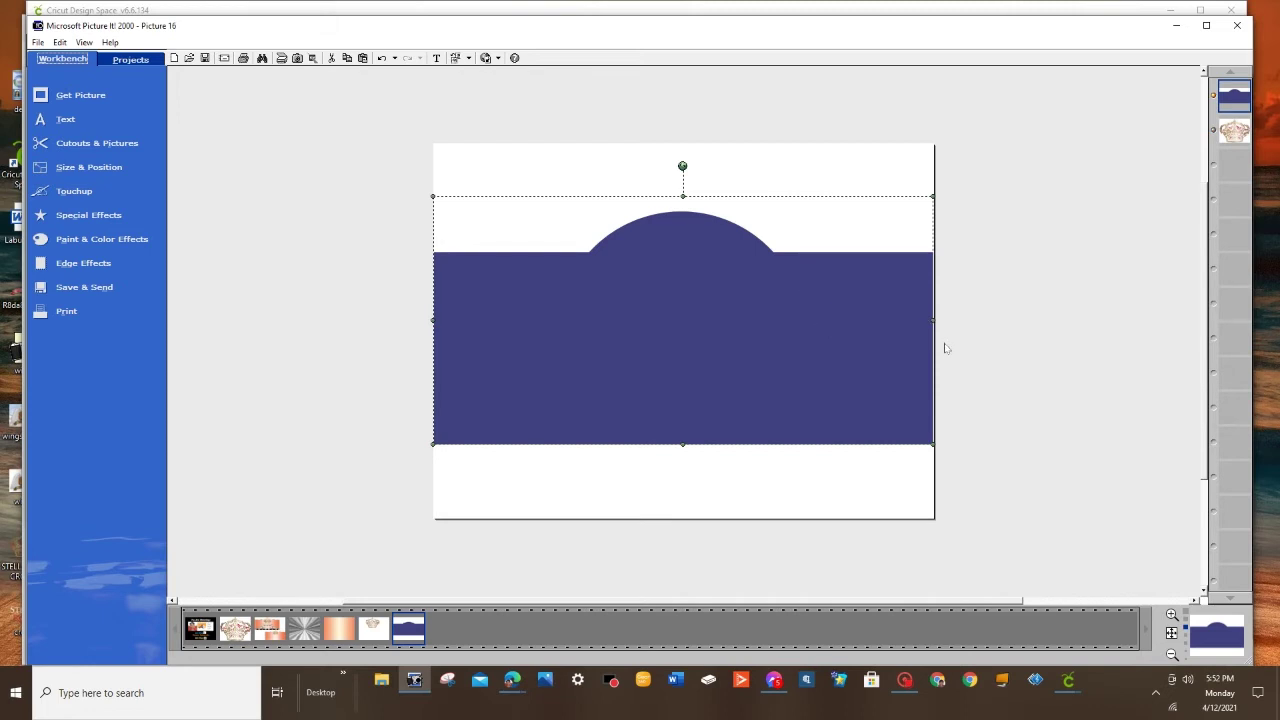
left_click(625, 318)
left_click(625, 318)
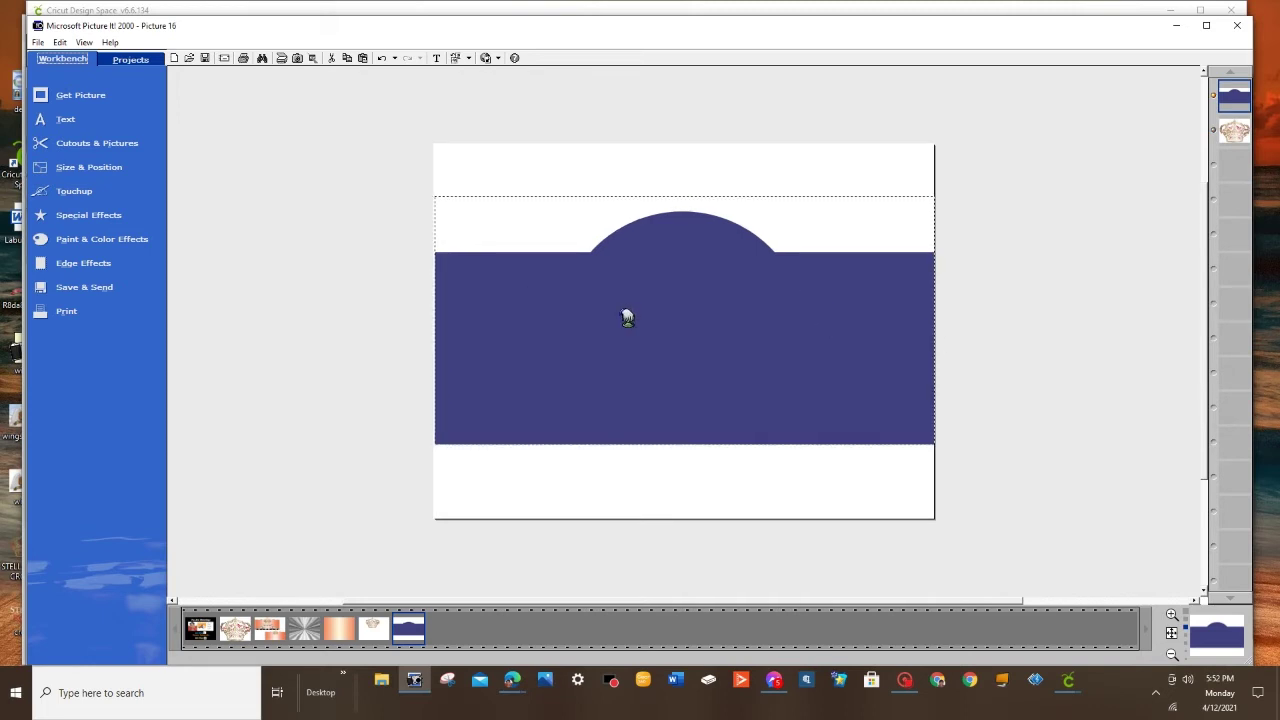
Step: Cut out the lowered outline with a square cookie cutter stretched to enclose the entire arched band
left_click(78, 148)
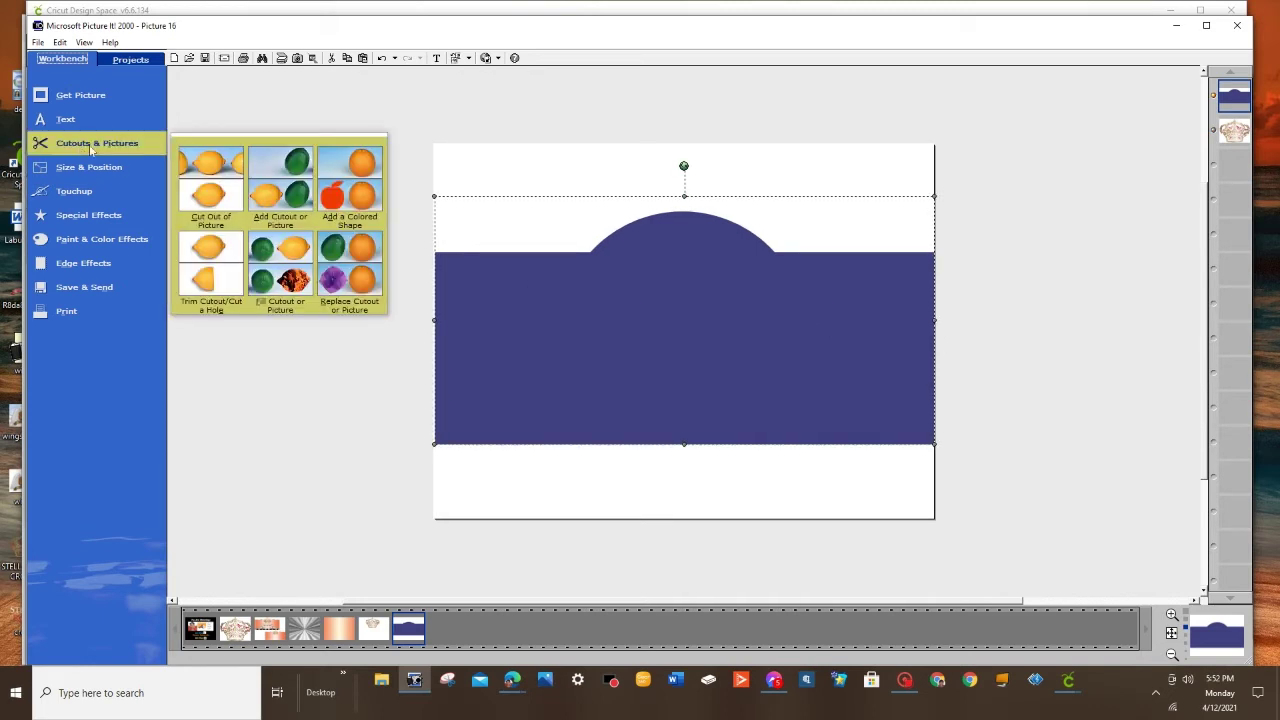
left_click(205, 188)
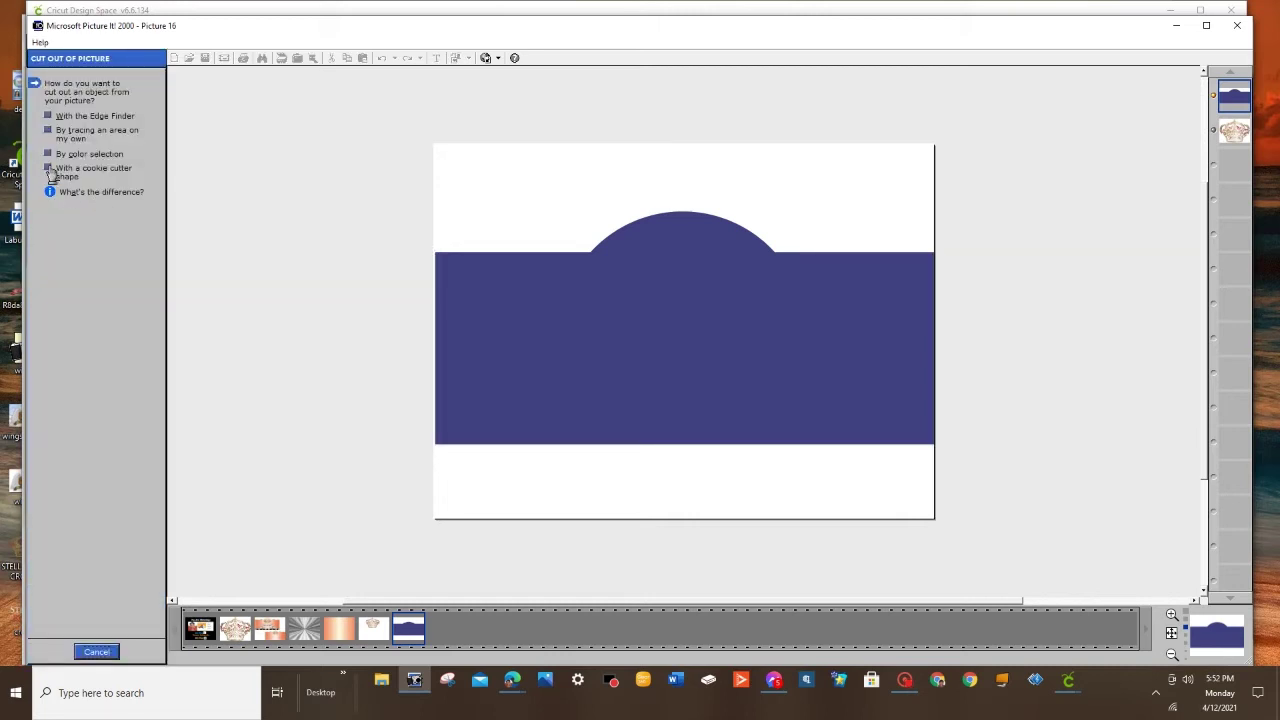
left_click(52, 172)
left_click_drag(766, 343, 614, 338)
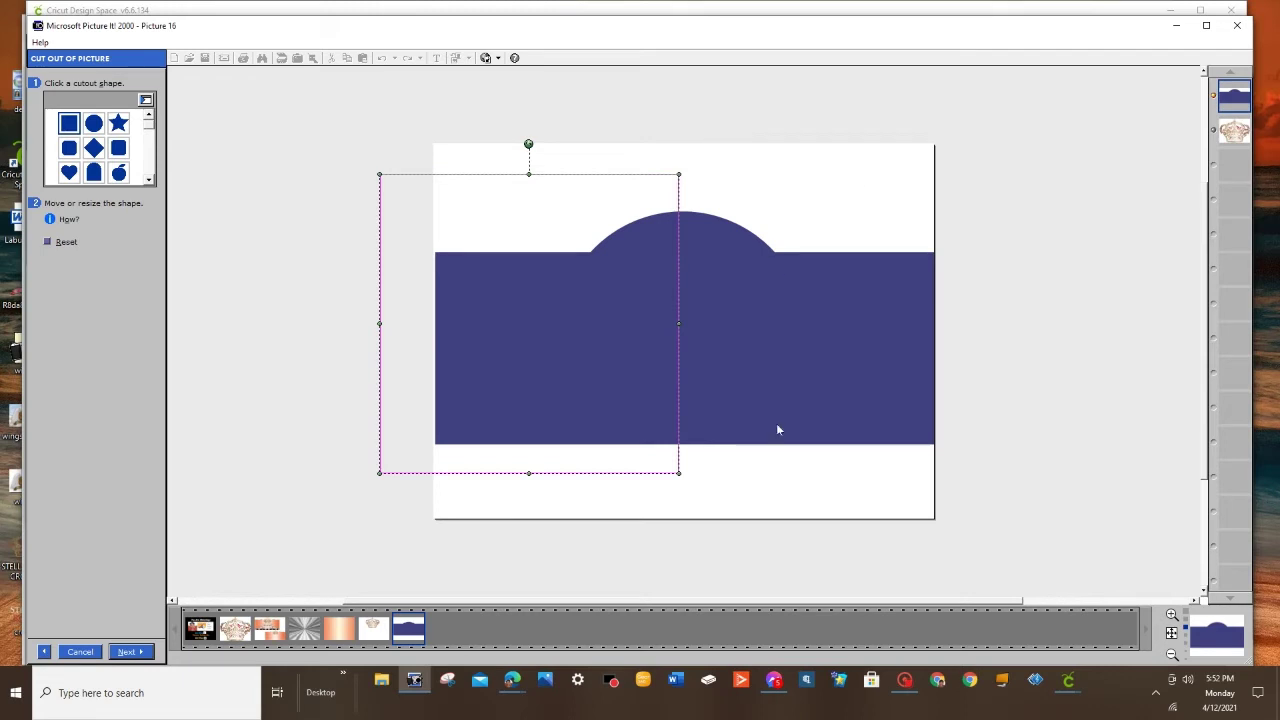
left_click_drag(679, 323, 977, 358)
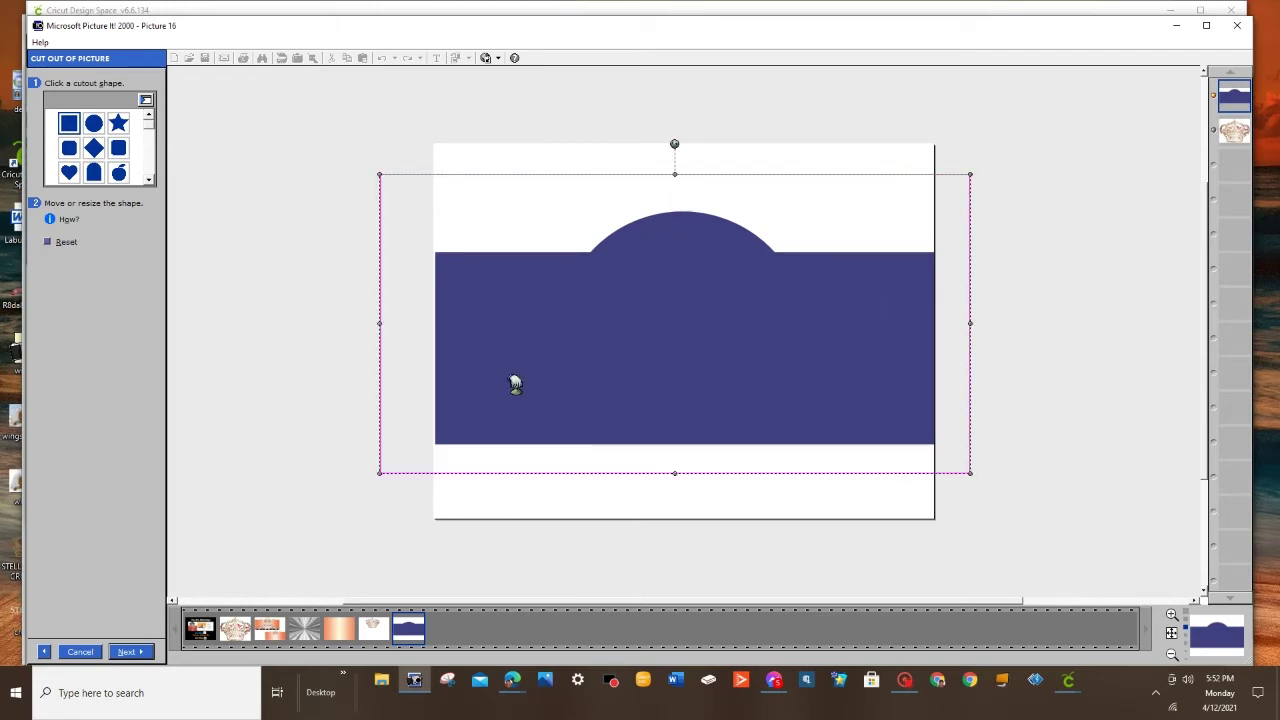
left_click(129, 652)
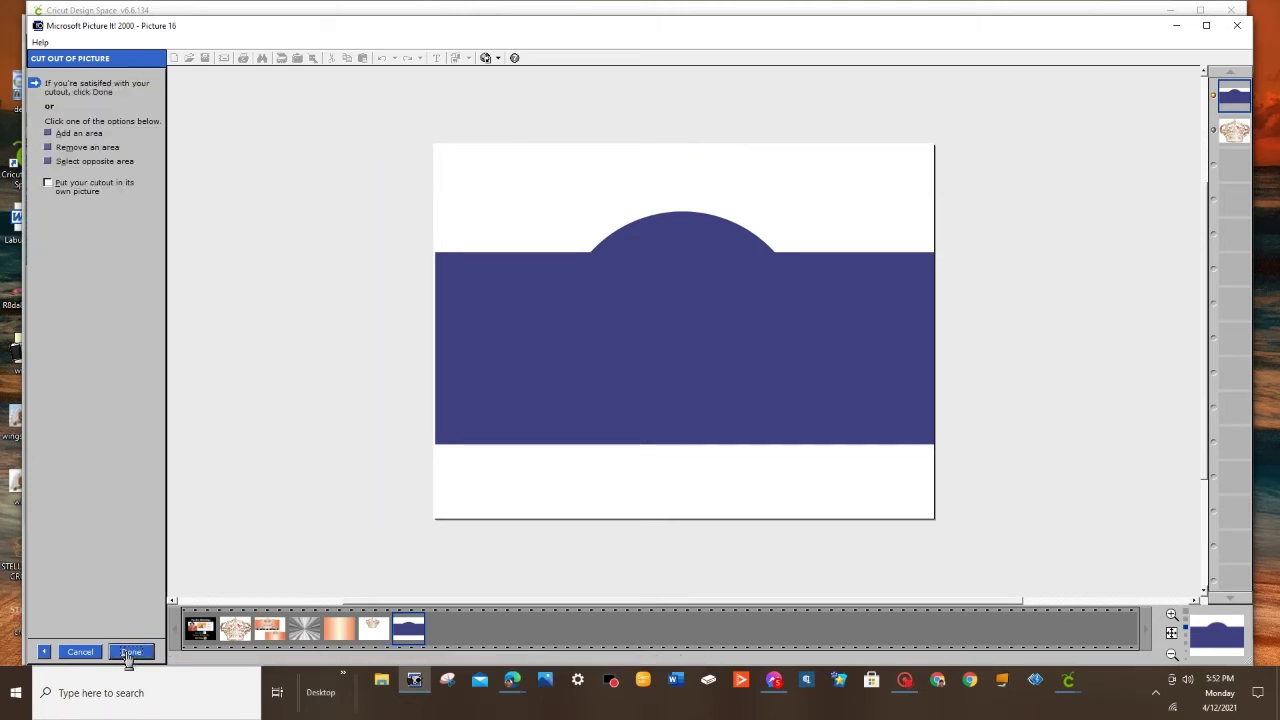
left_click(130, 652)
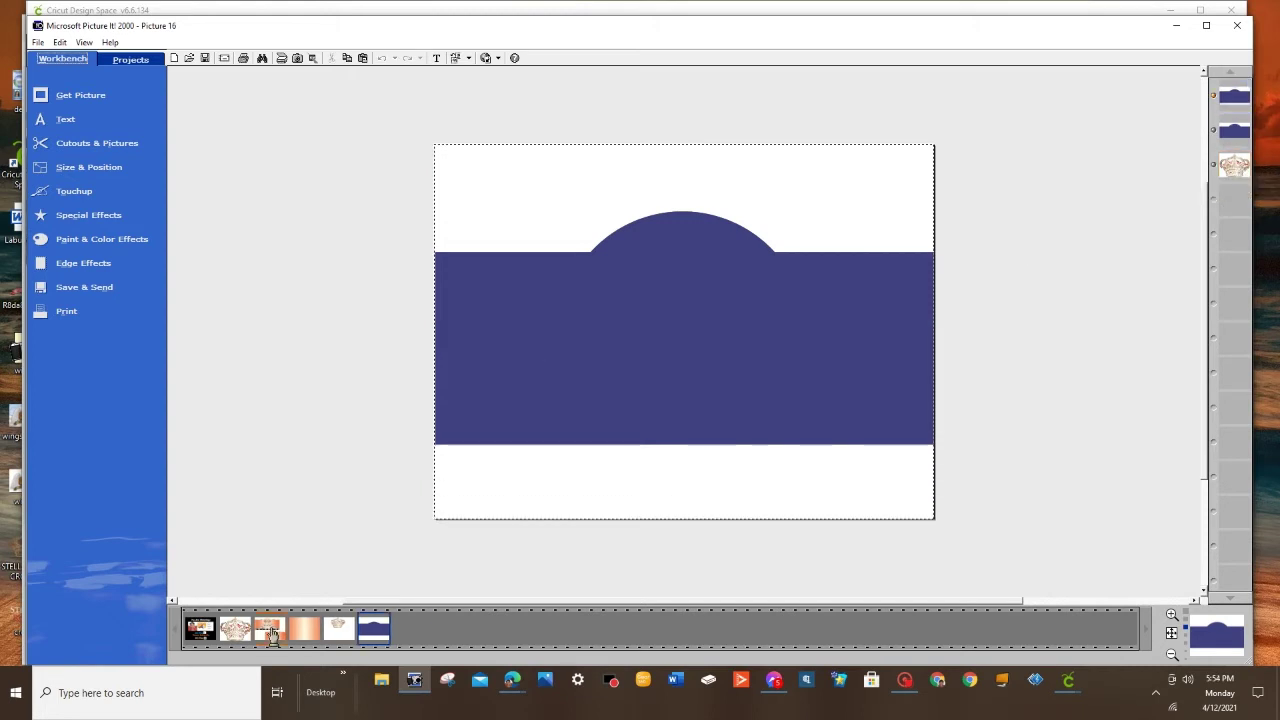
Step: Review the finished coral crown label in its own picture and return to the blue outline picture
left_click(269, 628)
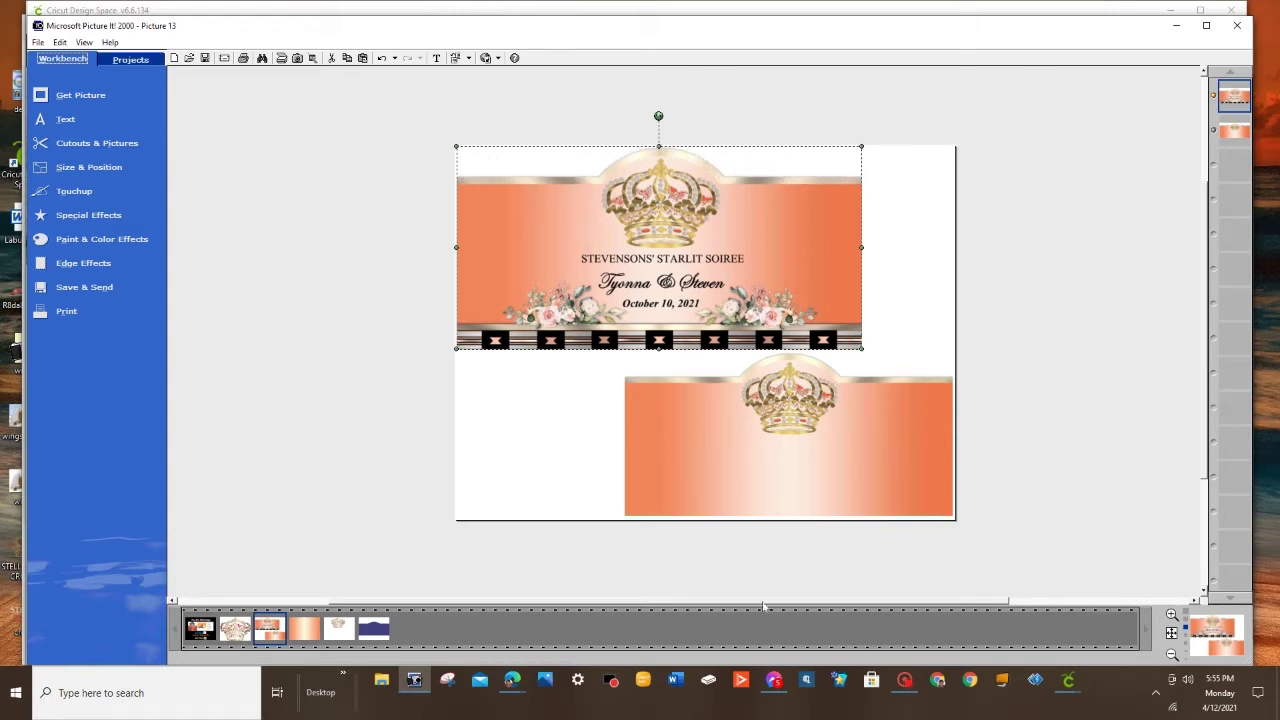
left_click(416, 550)
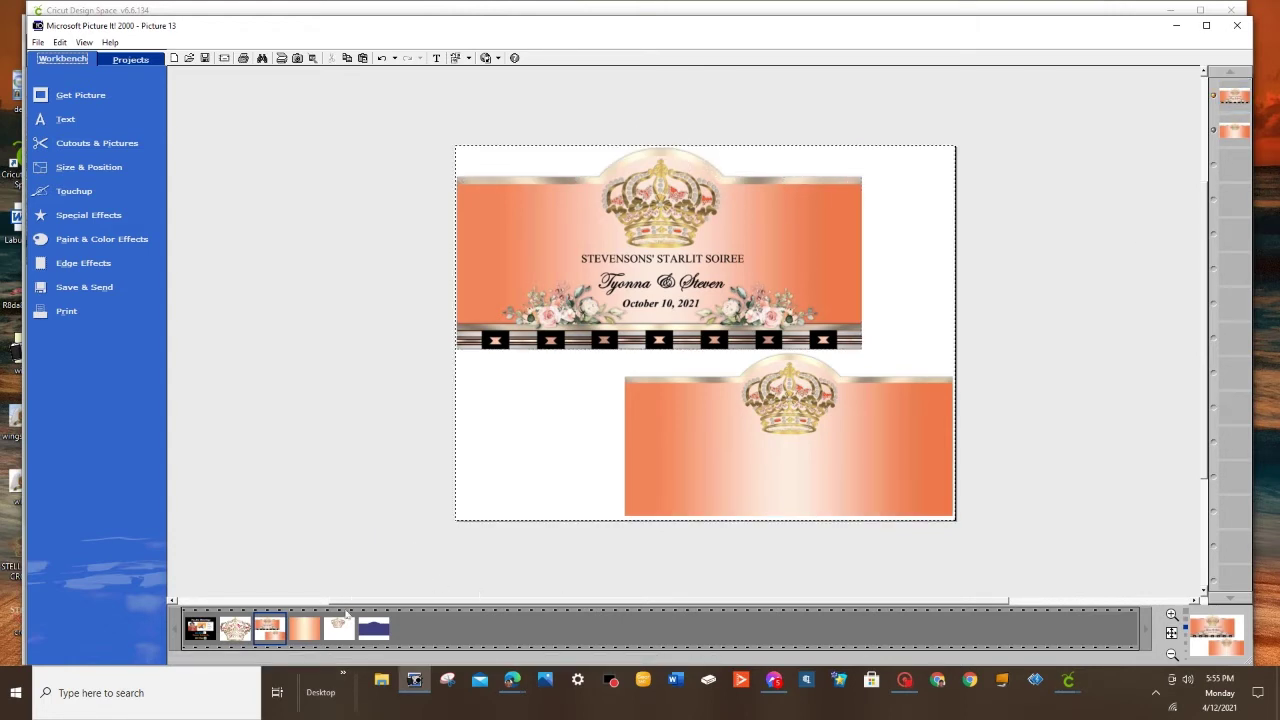
left_click(376, 630)
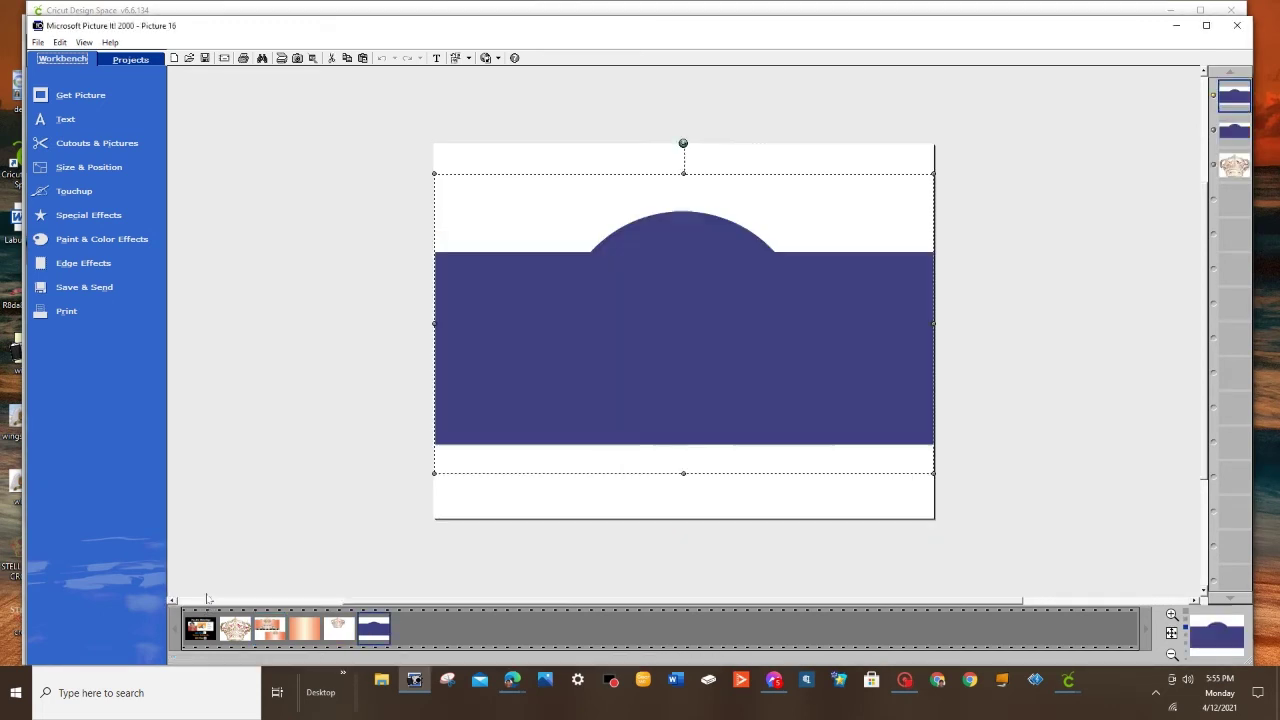
Step: Create a new blank picture and add a square coloured shape in the preset dark blue
left_click(174, 58)
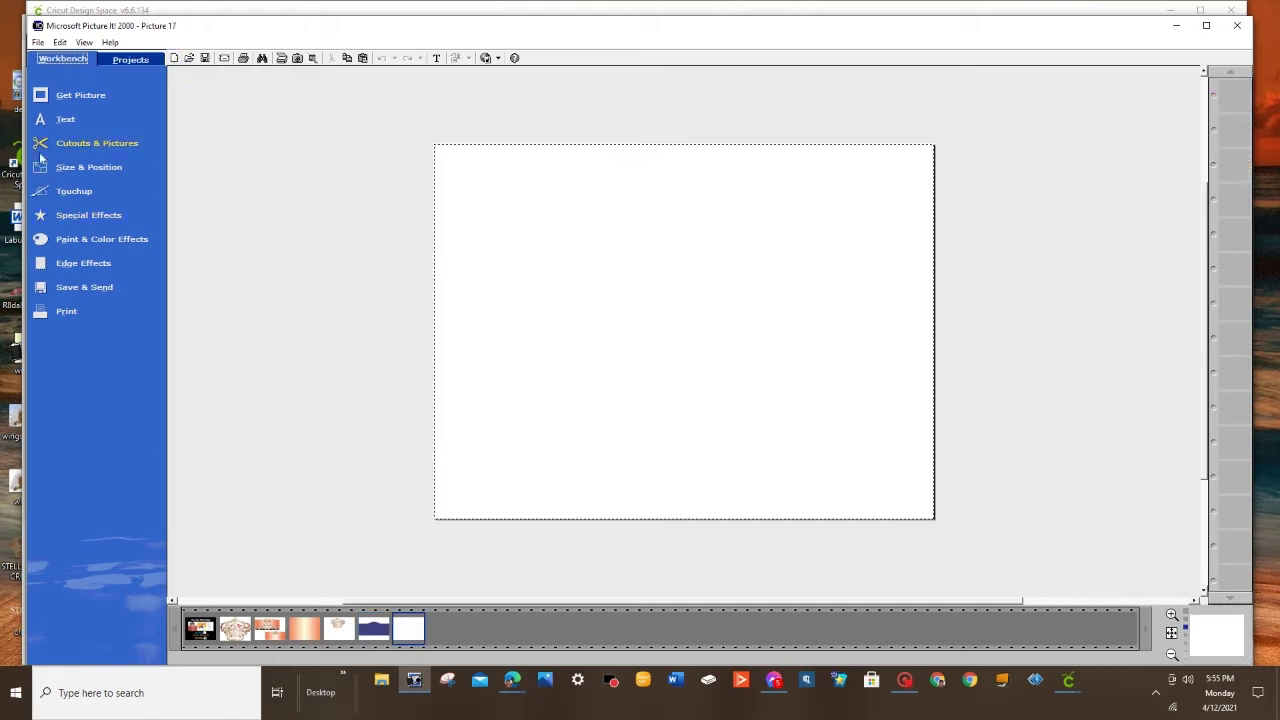
left_click(84, 145)
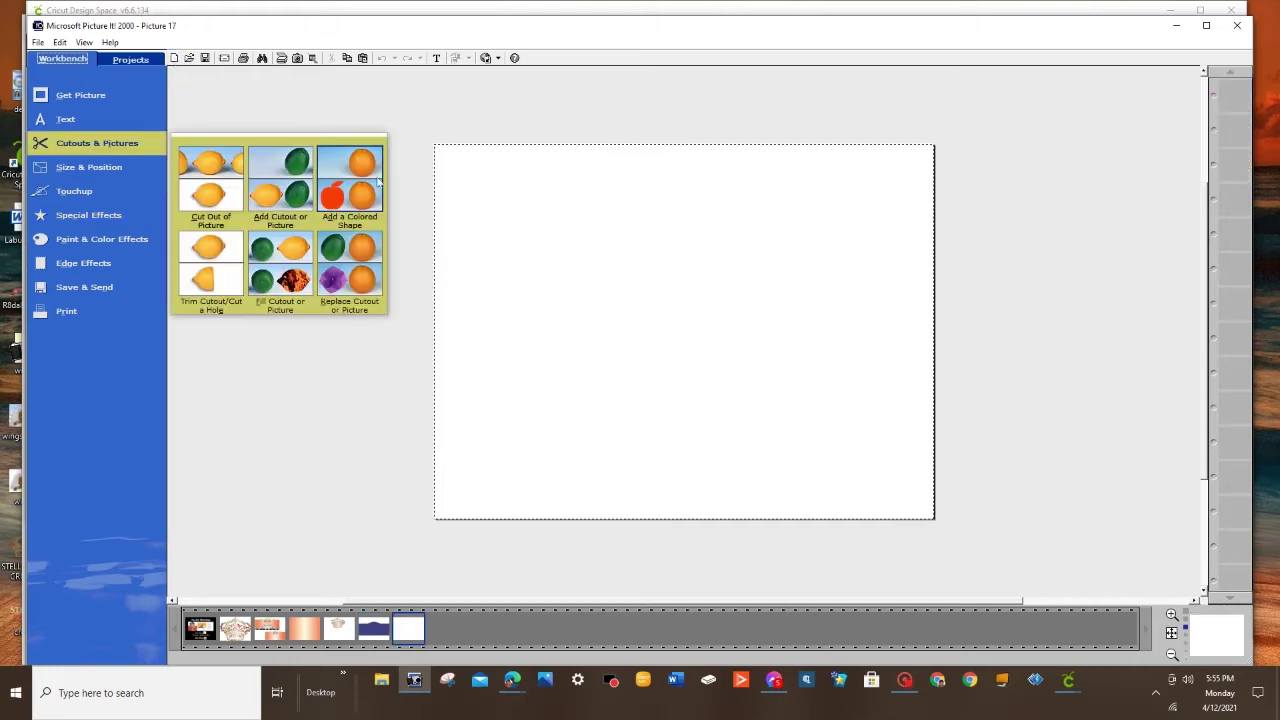
left_click(375, 185)
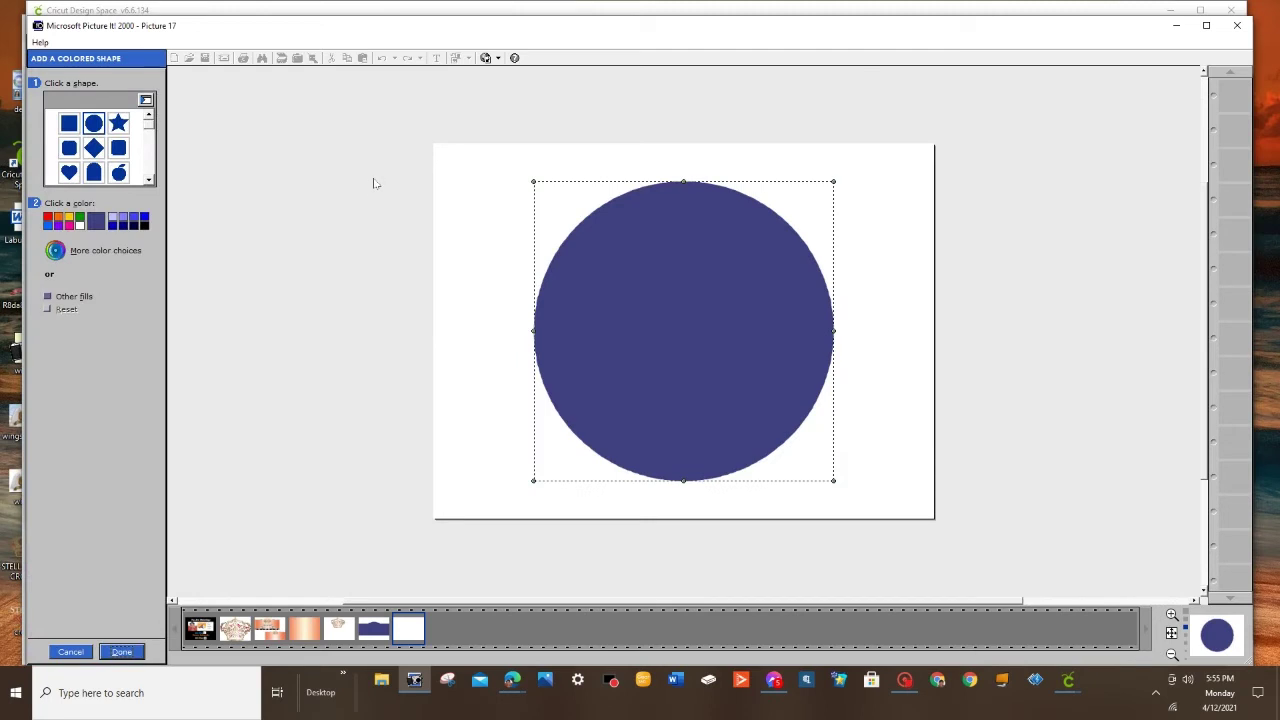
left_click(69, 124)
left_click(122, 652)
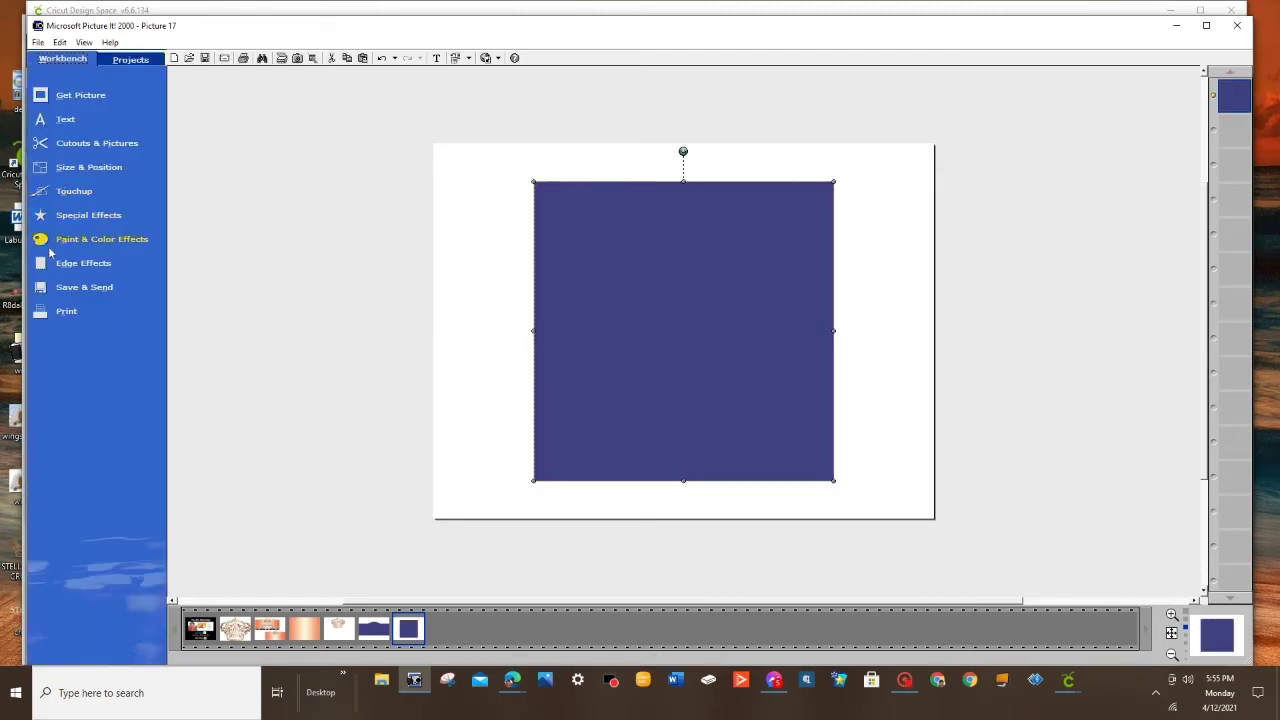
Step: Fill the blue square with the grey striped metallic gradient in the style whose rays radiate from the centre
left_click(61, 249)
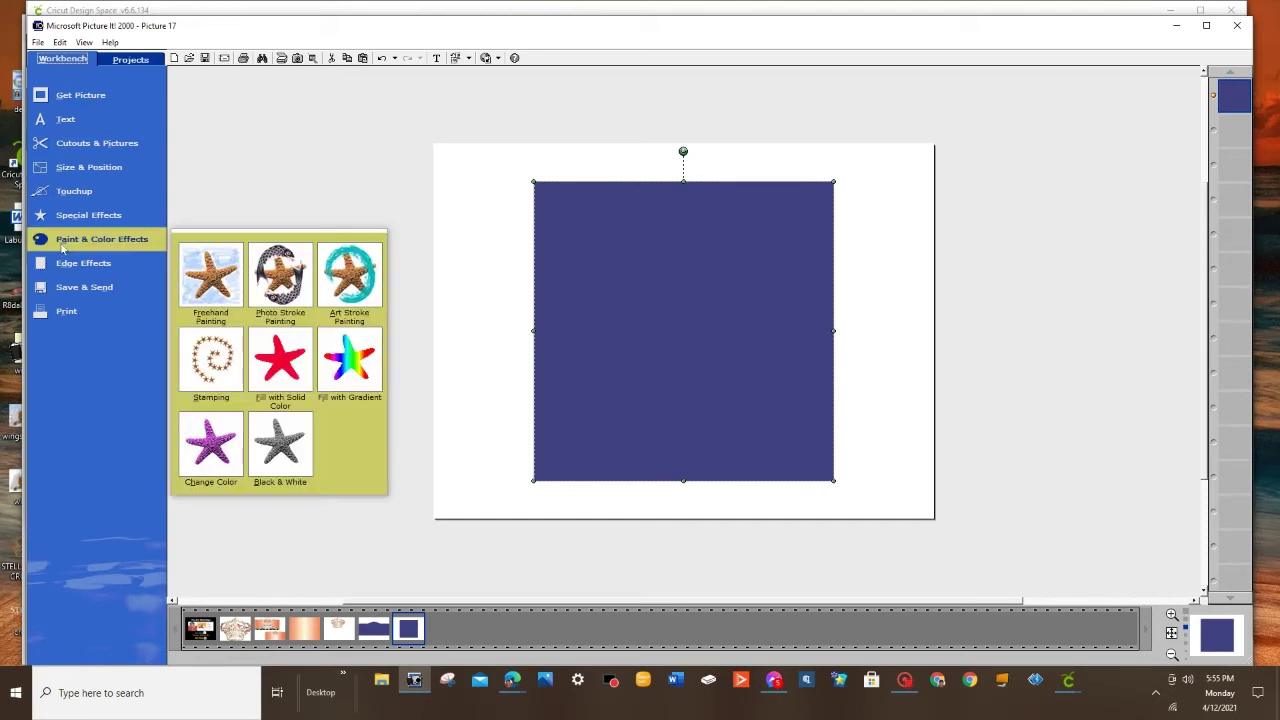
left_click(350, 362)
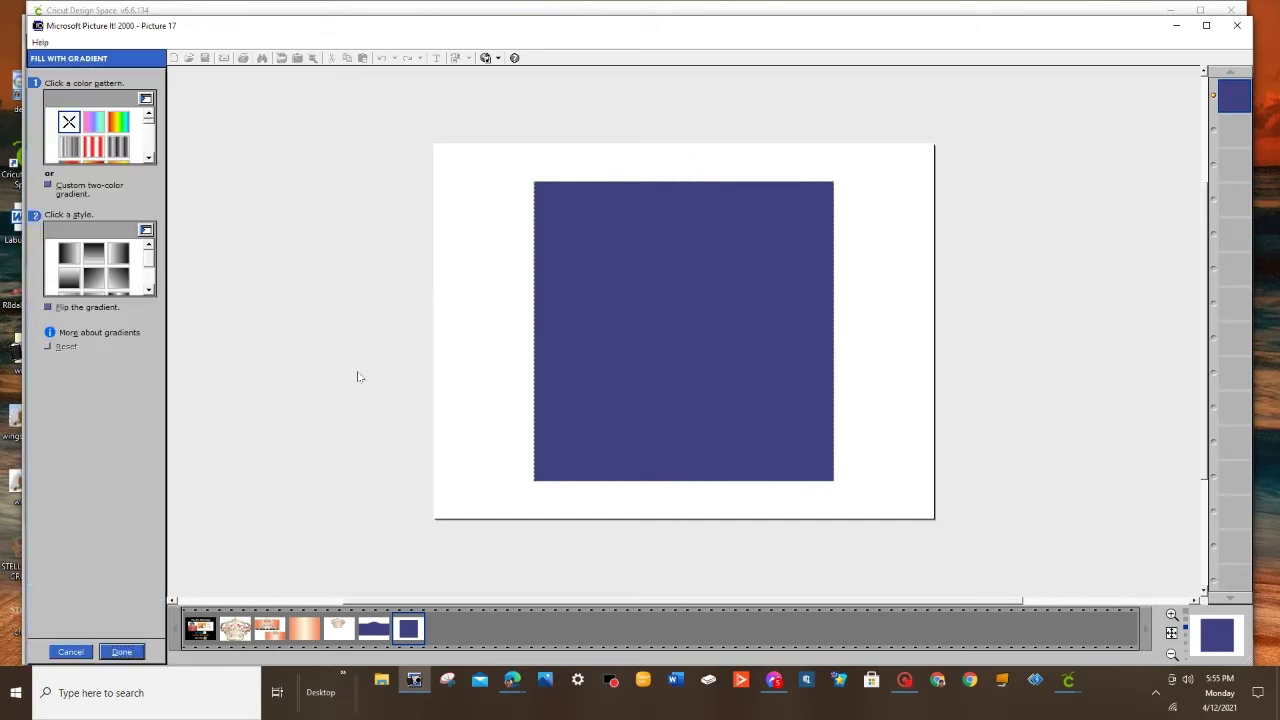
left_click(68, 150)
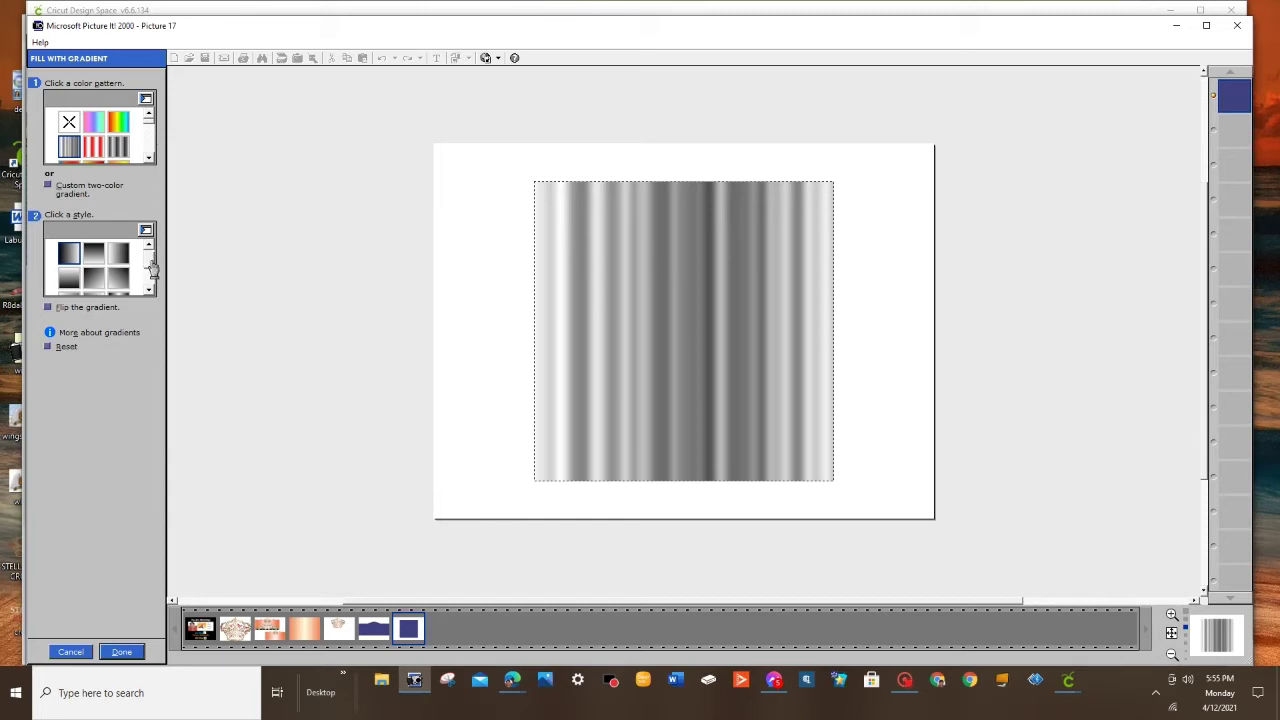
left_click_drag(152, 268, 153, 294)
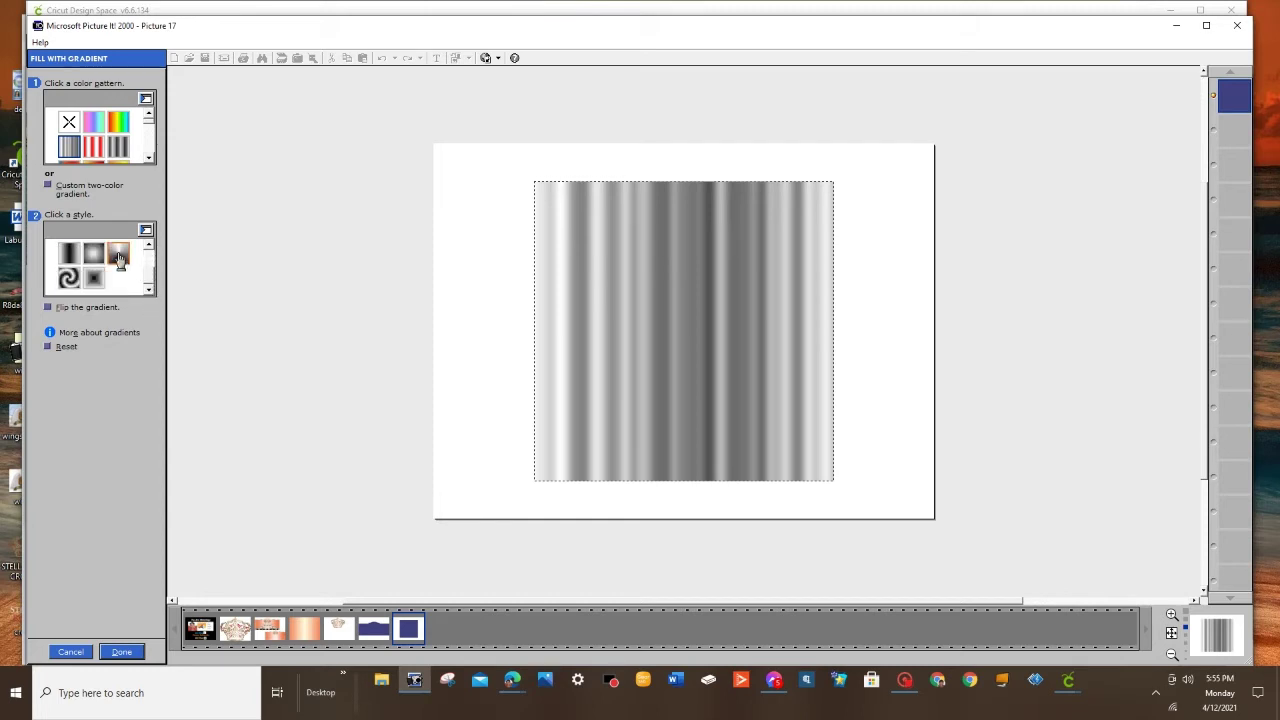
left_click(119, 258)
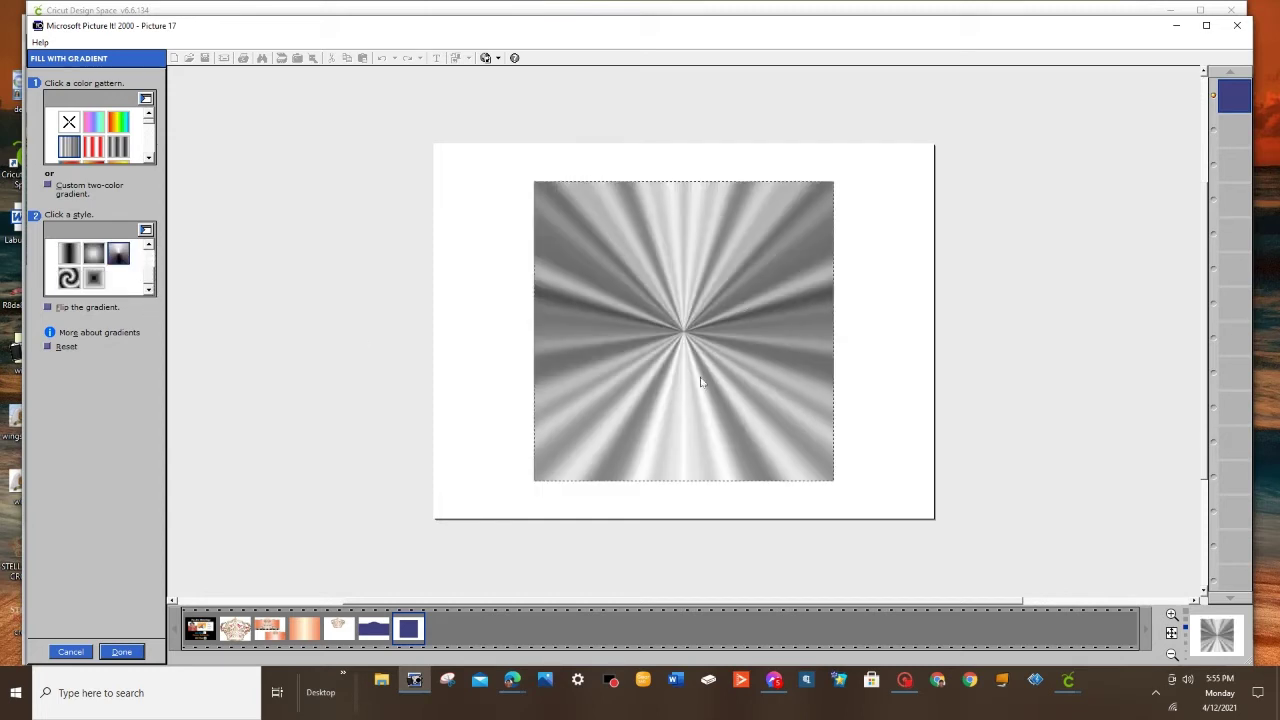
left_click(122, 652)
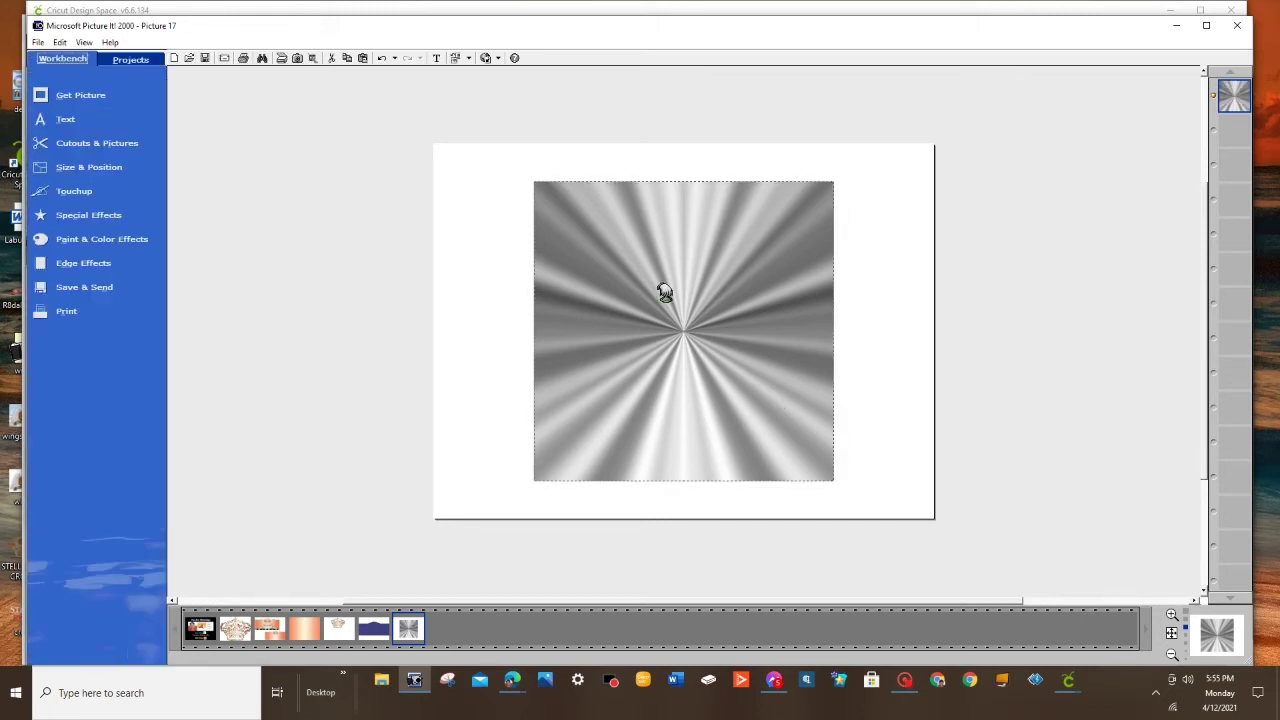
Step: Move the silver gradient square to the page's upper-left corner and stretch it to cover the whole page
left_click_drag(660, 290, 562, 253)
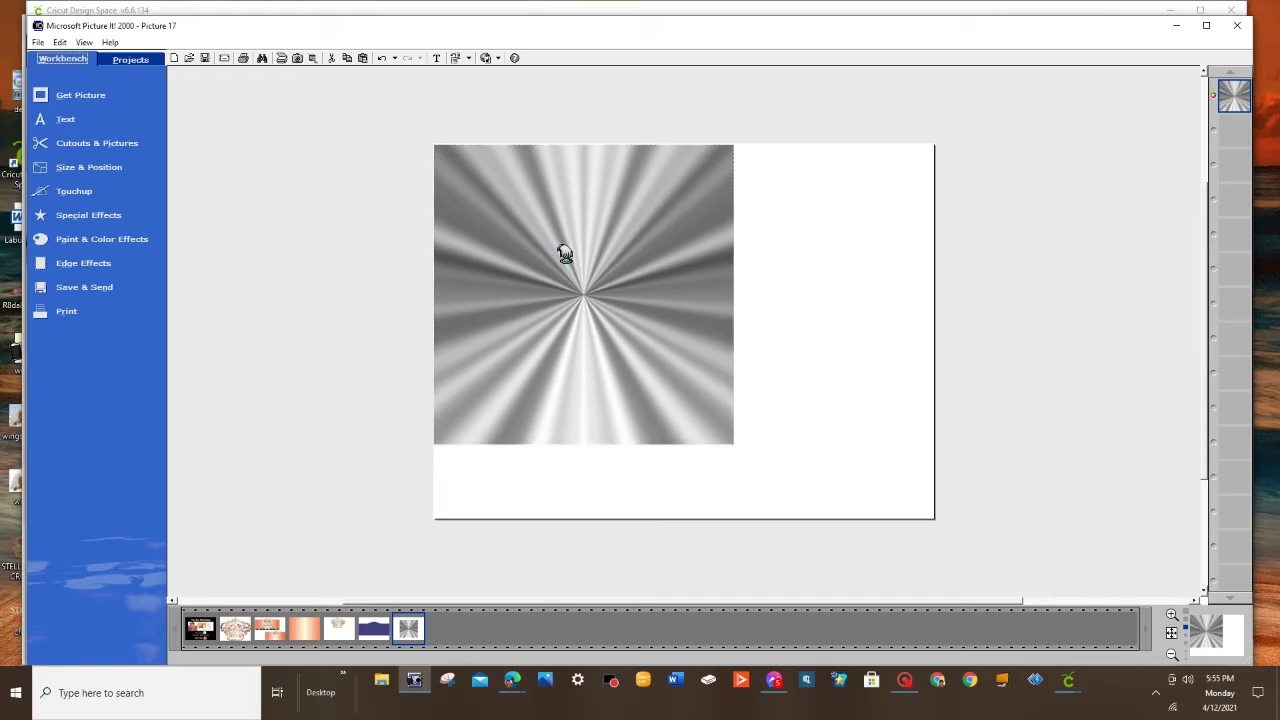
left_click_drag(740, 448, 829, 503)
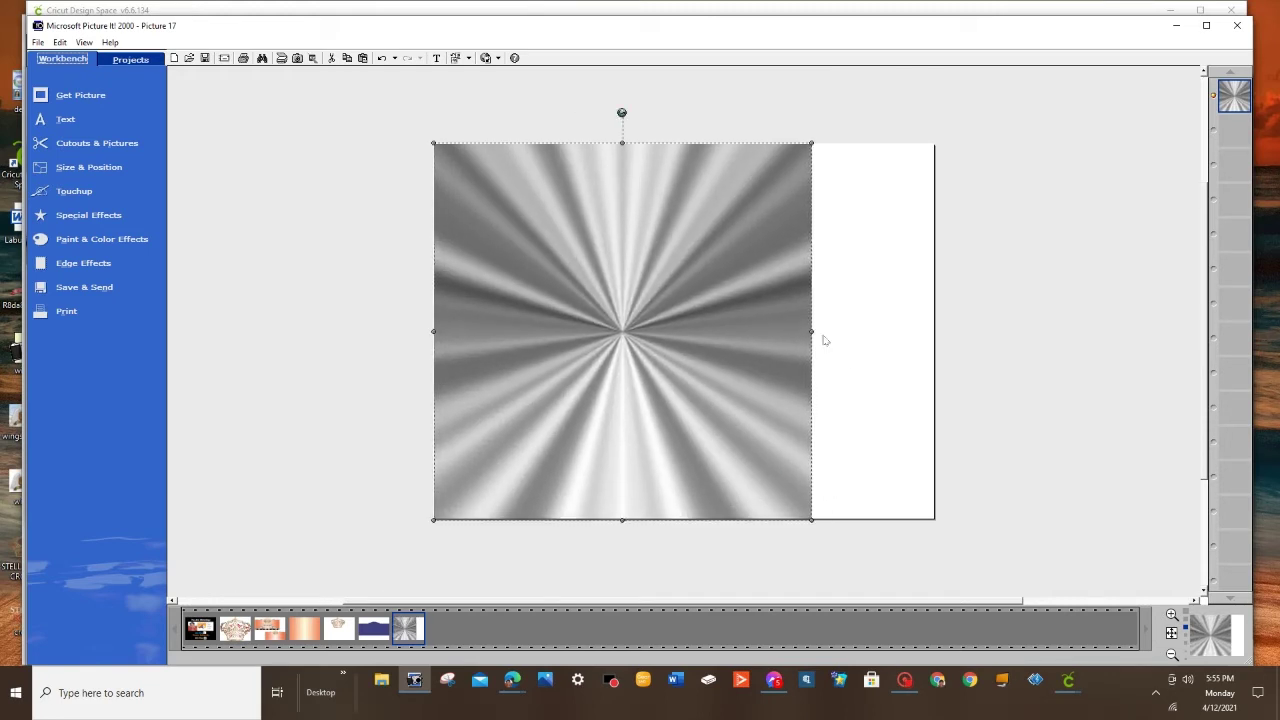
left_click_drag(818, 333, 939, 347)
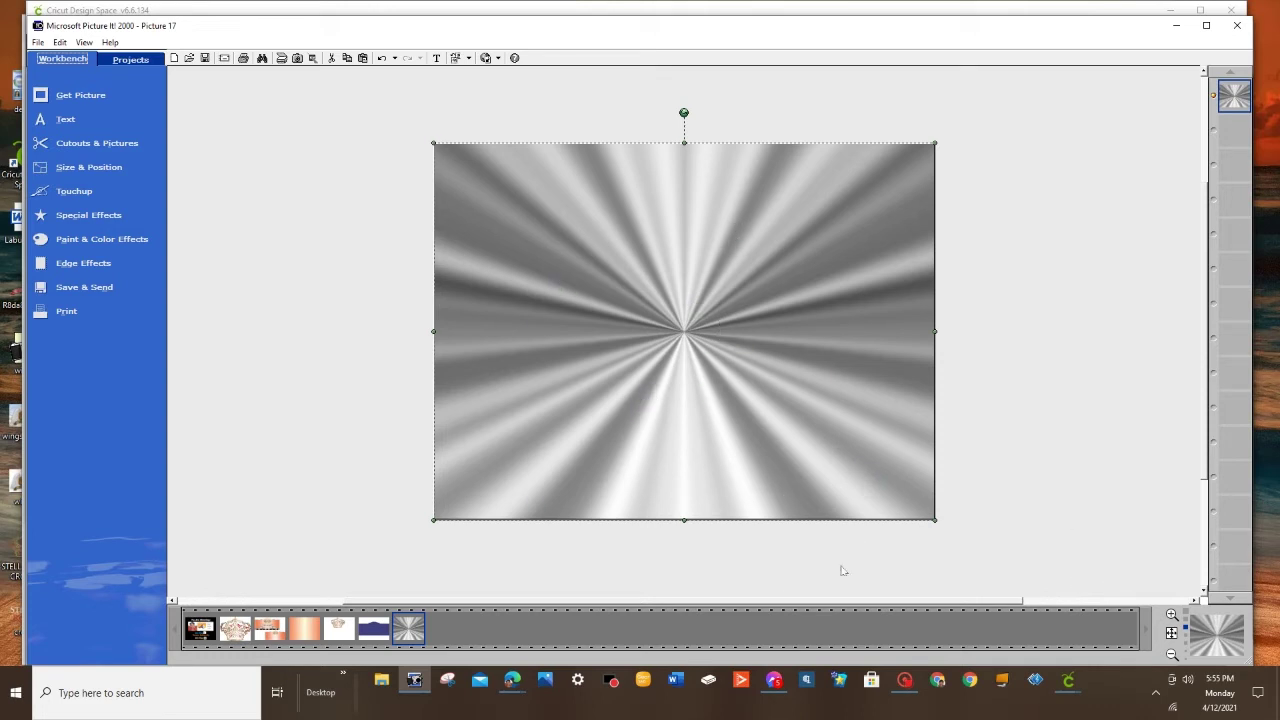
Step: Return to the blue outline picture and fill its front arched band cutout with the silver burst picture
mouse_move(383, 640)
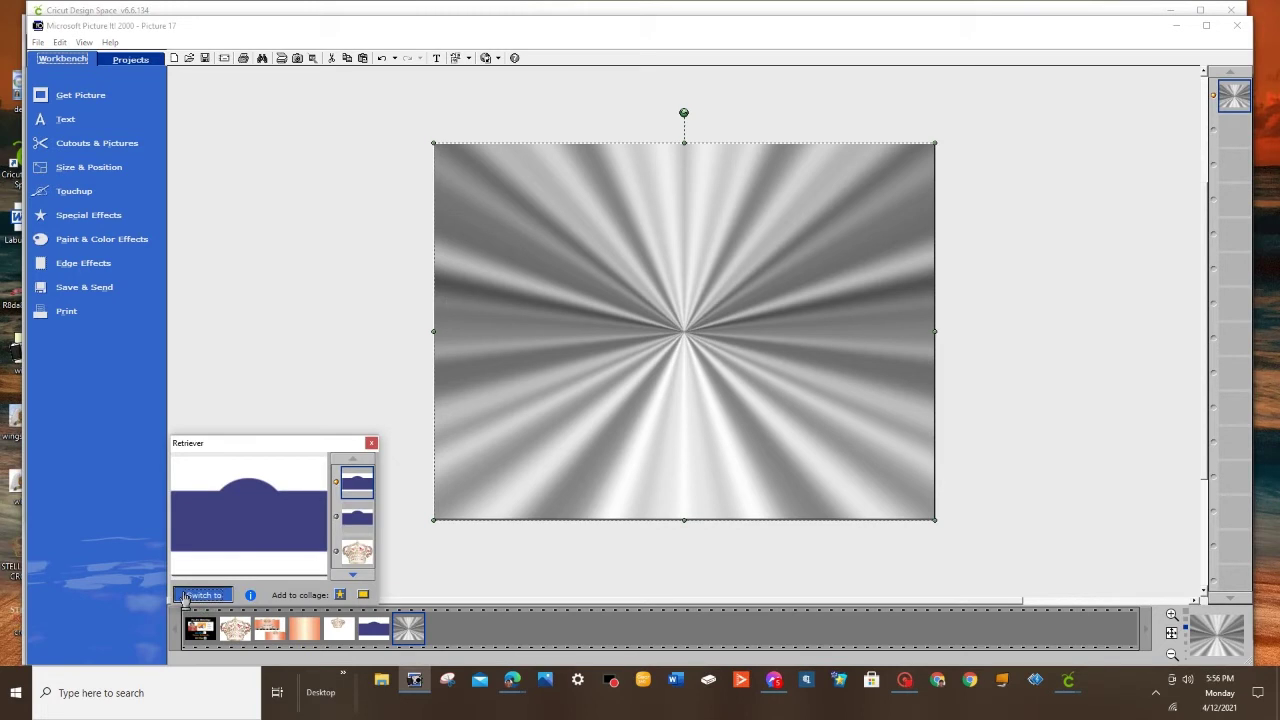
left_click(200, 596)
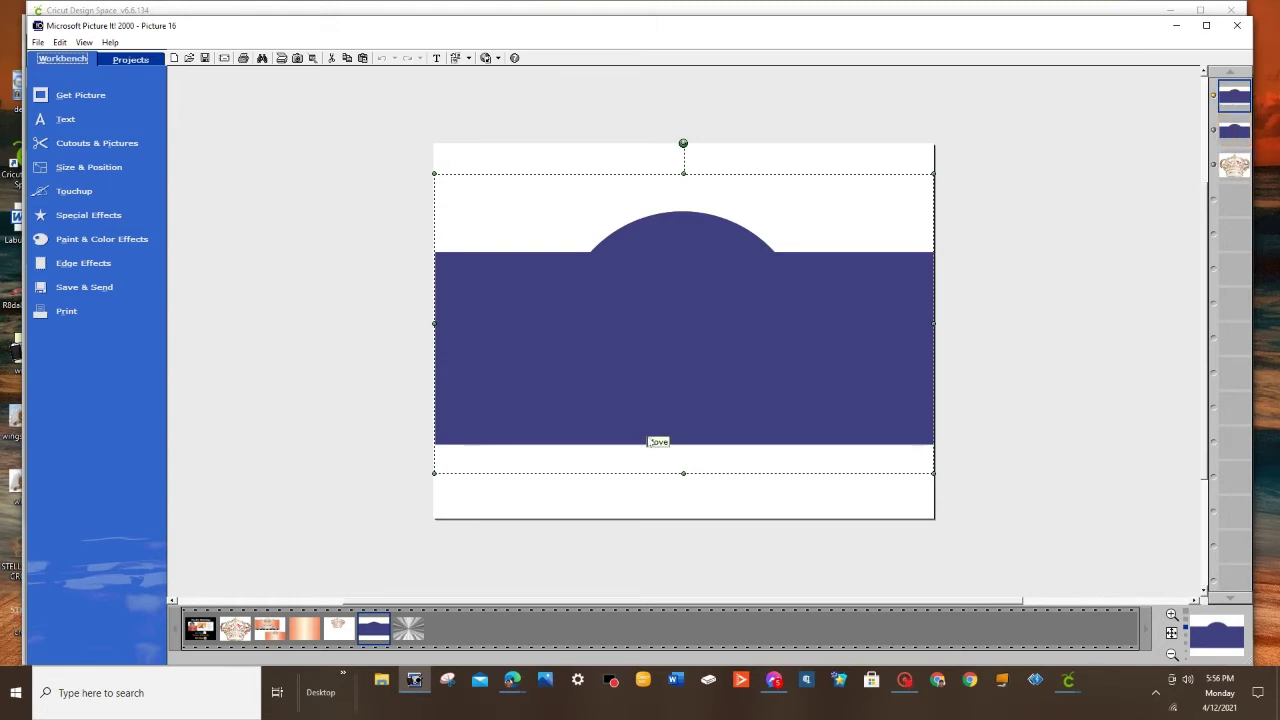
left_click(121, 144)
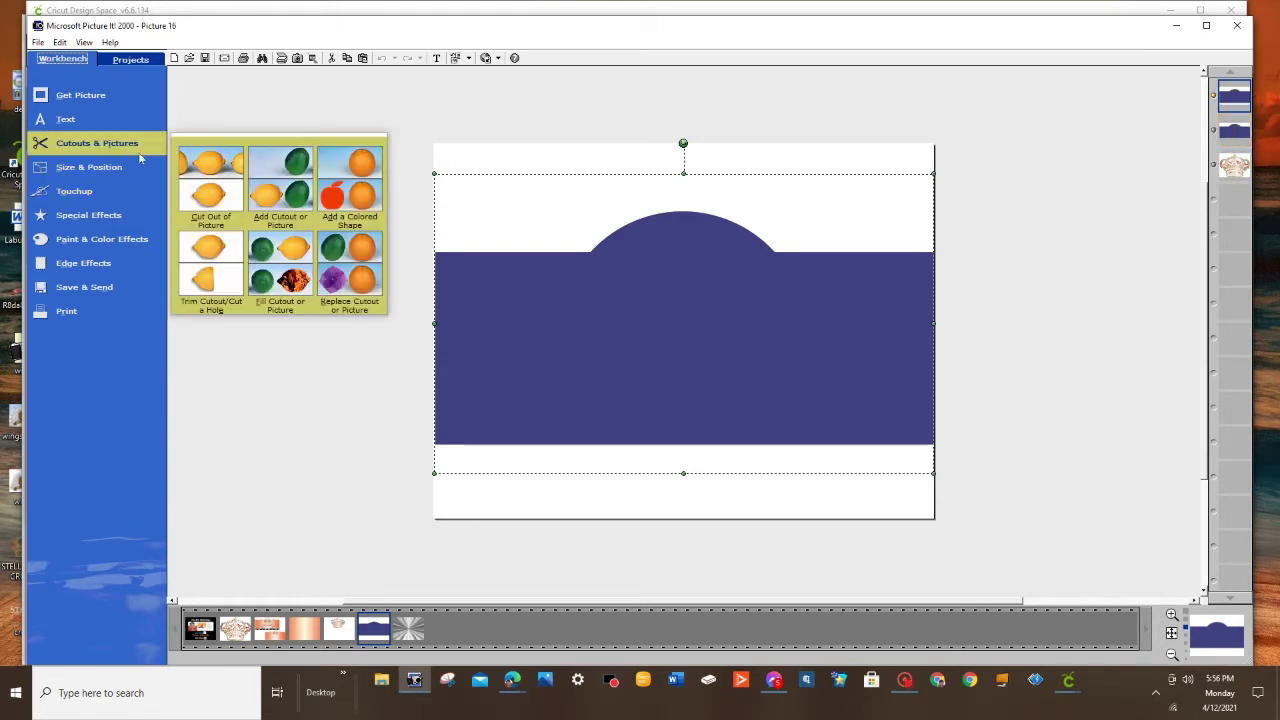
left_click(283, 275)
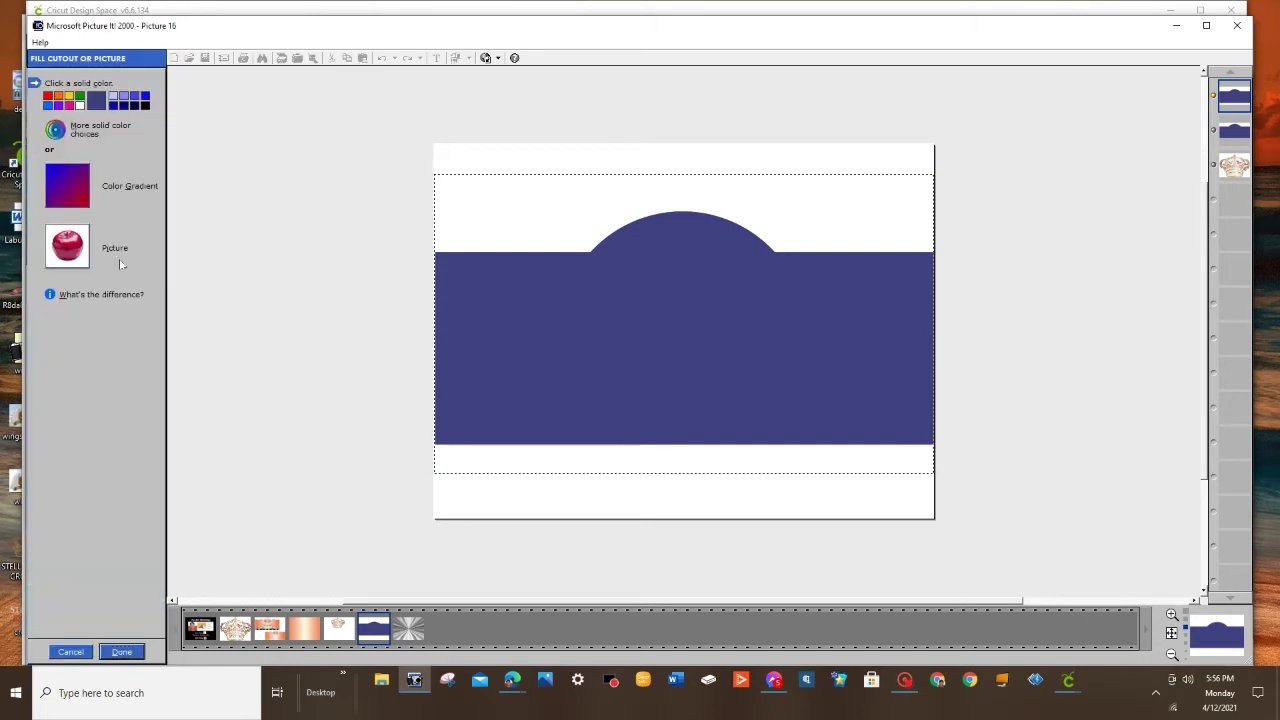
left_click(67, 250)
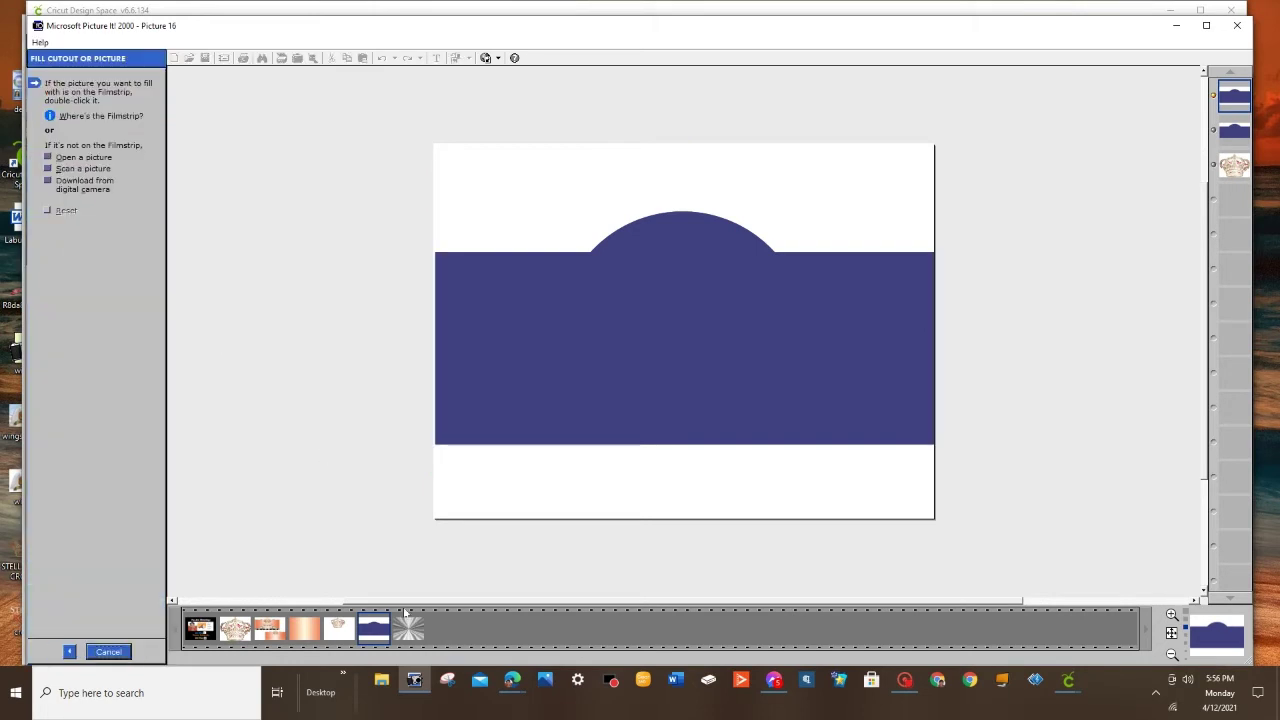
left_click_drag(415, 640, 714, 295)
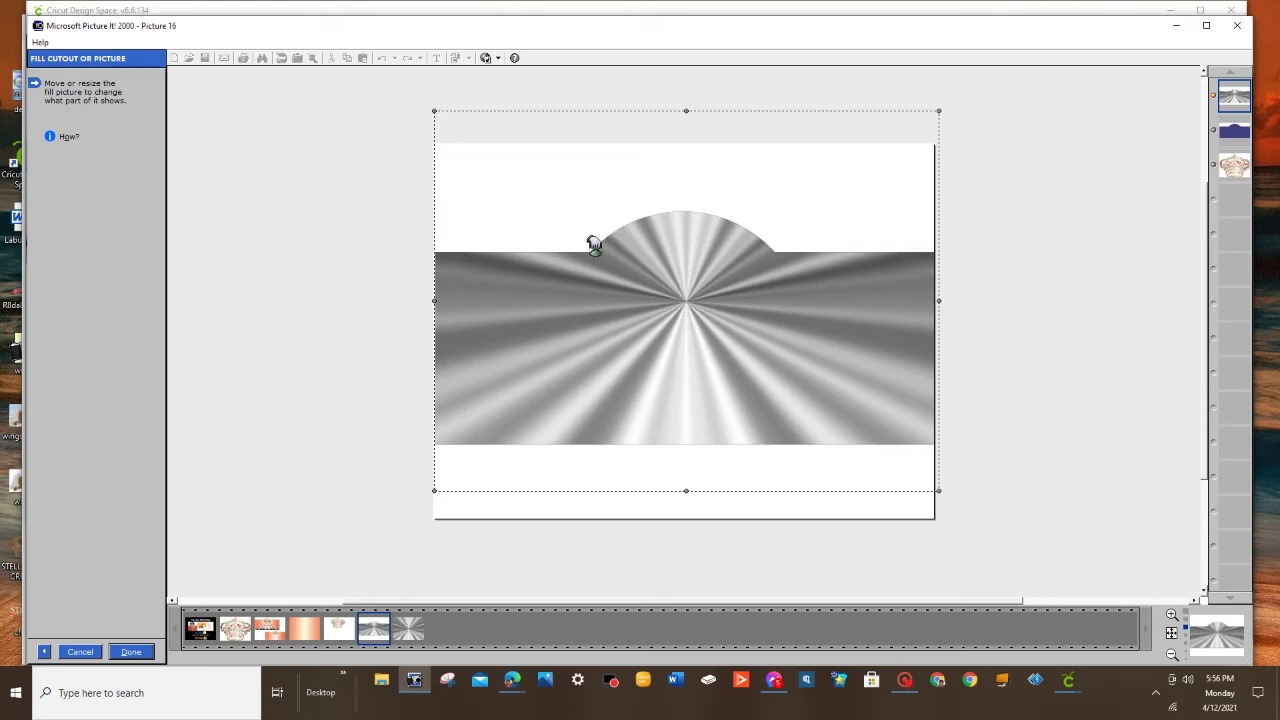
Step: Shift the silver fill down so its rays spread from the band's lower middle, widen it on both sides, and apply it
left_click_drag(724, 283, 723, 372)
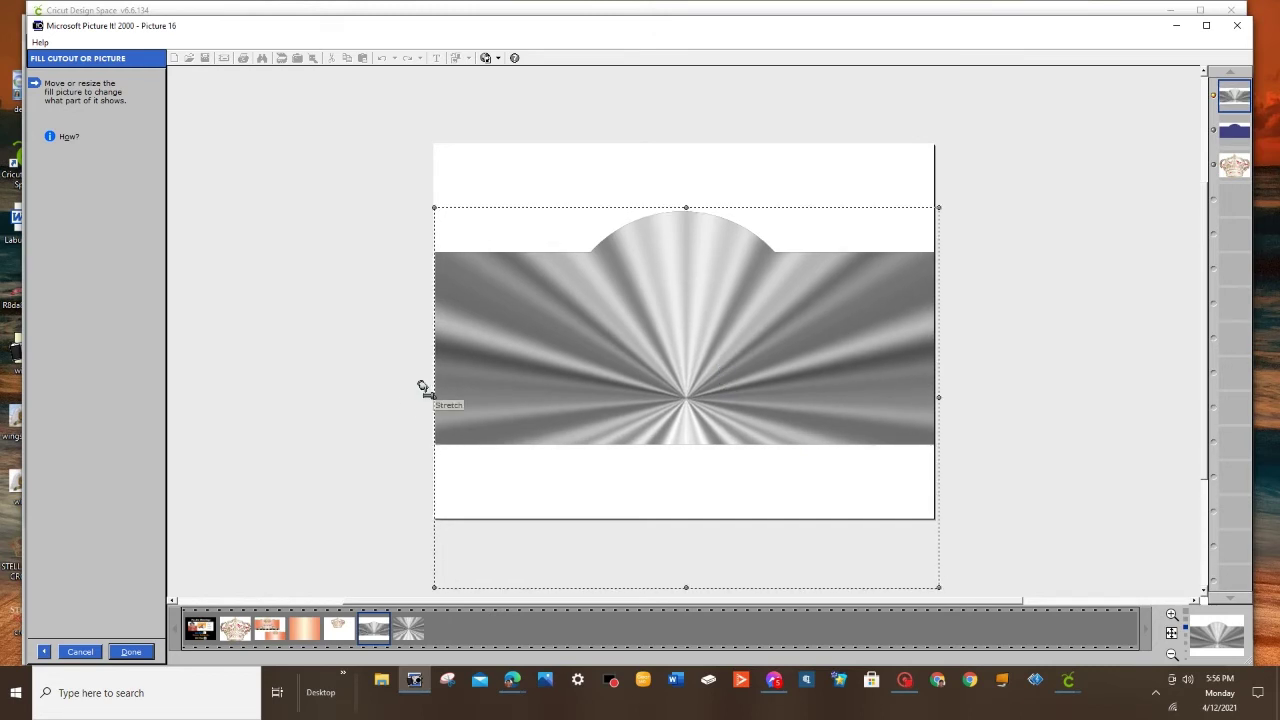
left_click_drag(422, 390, 197, 406)
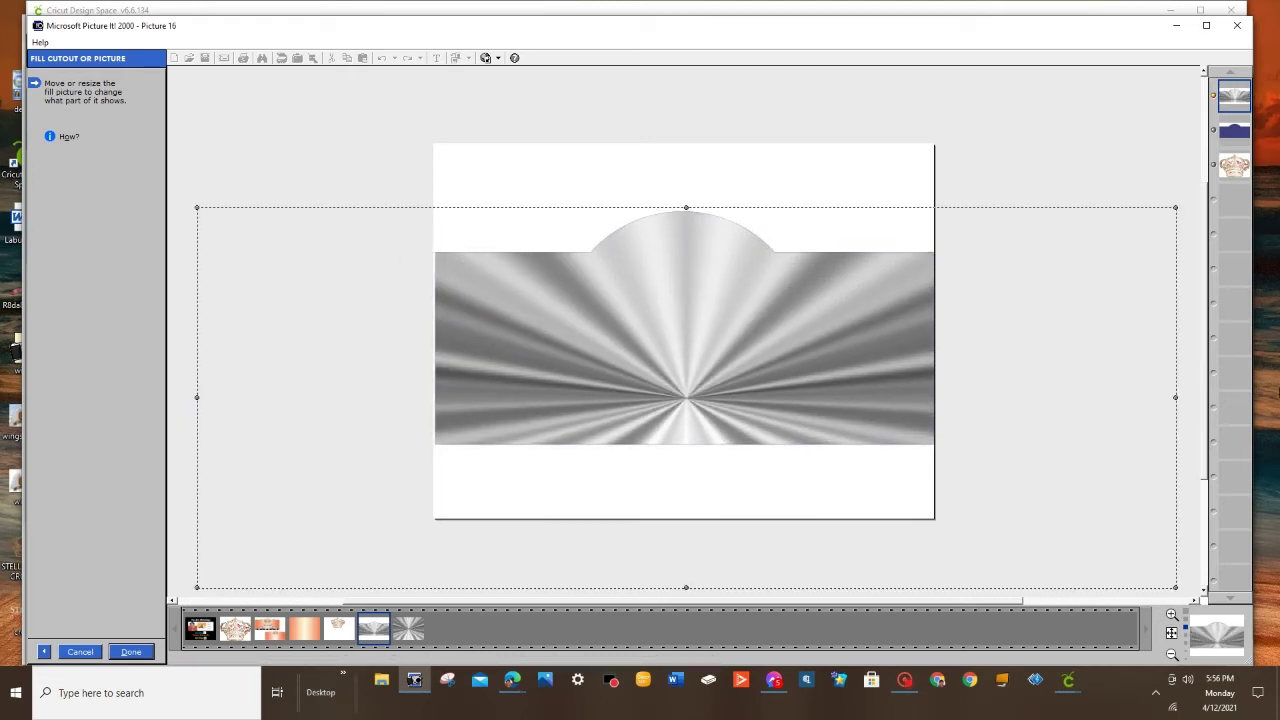
scroll(988, 389, "down", 1)
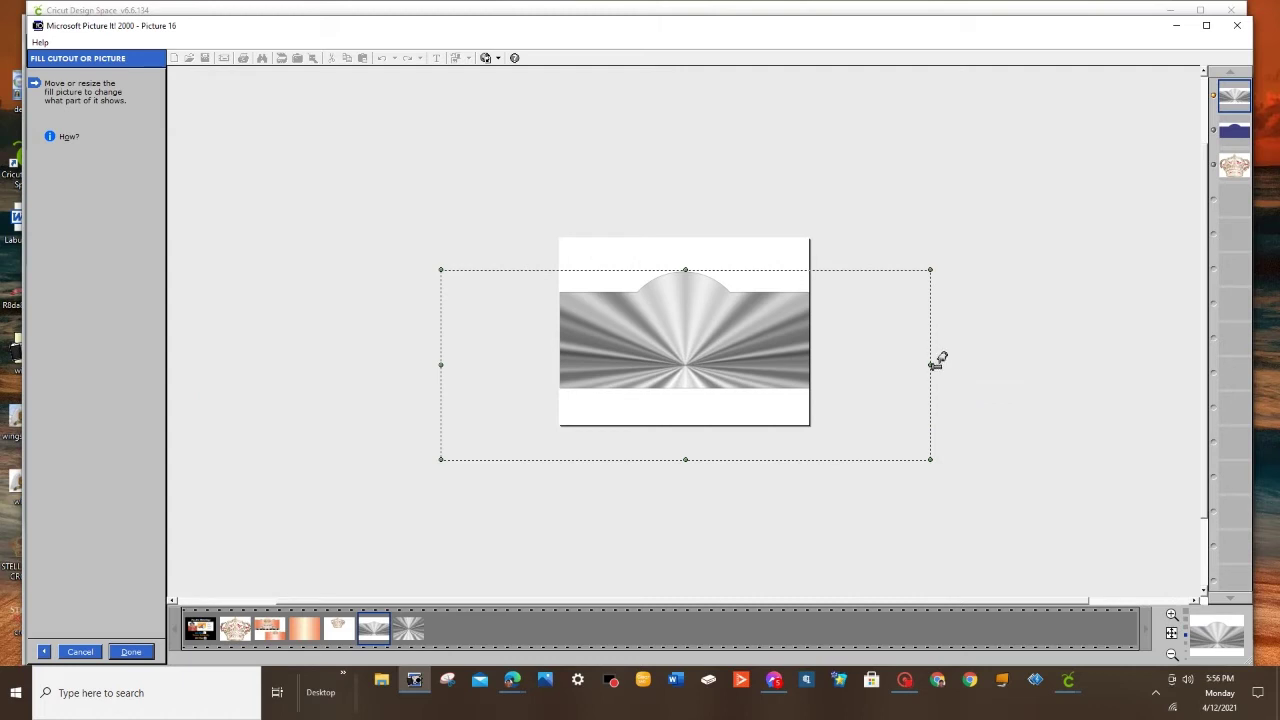
left_click_drag(936, 362, 994, 361)
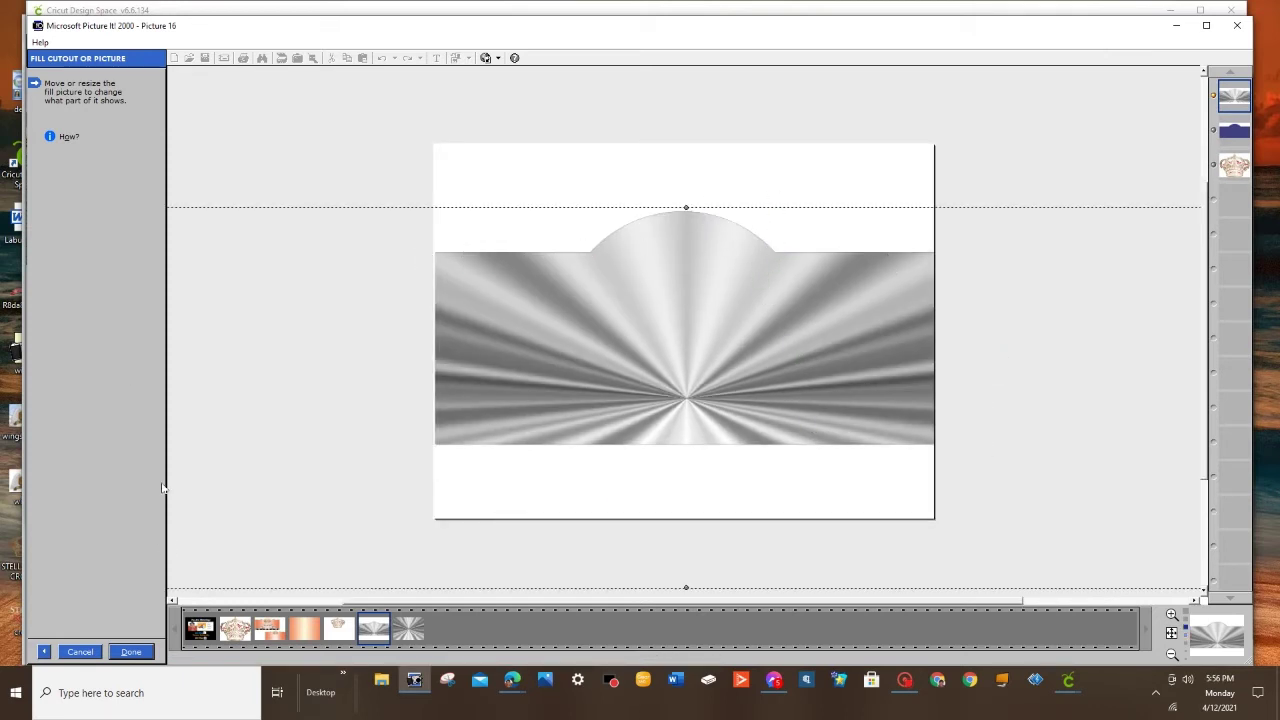
left_click(130, 652)
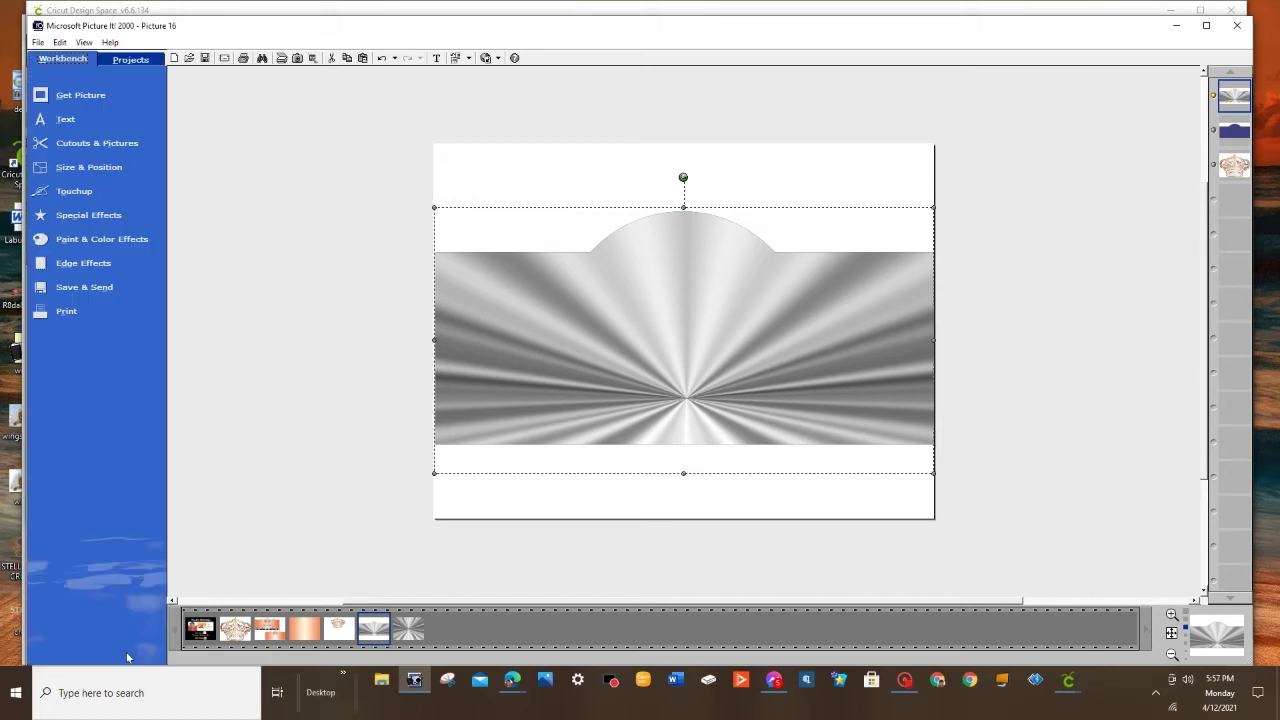
Step: Reorder the stack so the silver arched band sits directly behind the blue arched band
left_click(1134, 434)
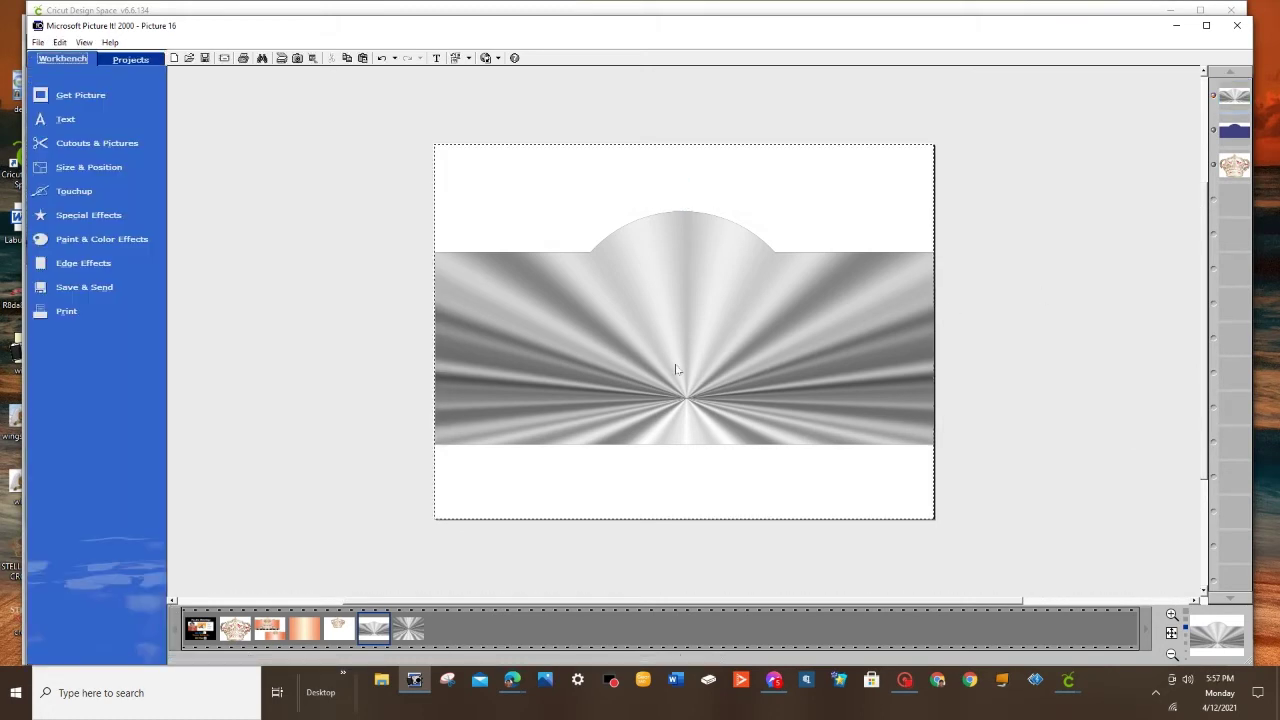
left_click(1234, 135)
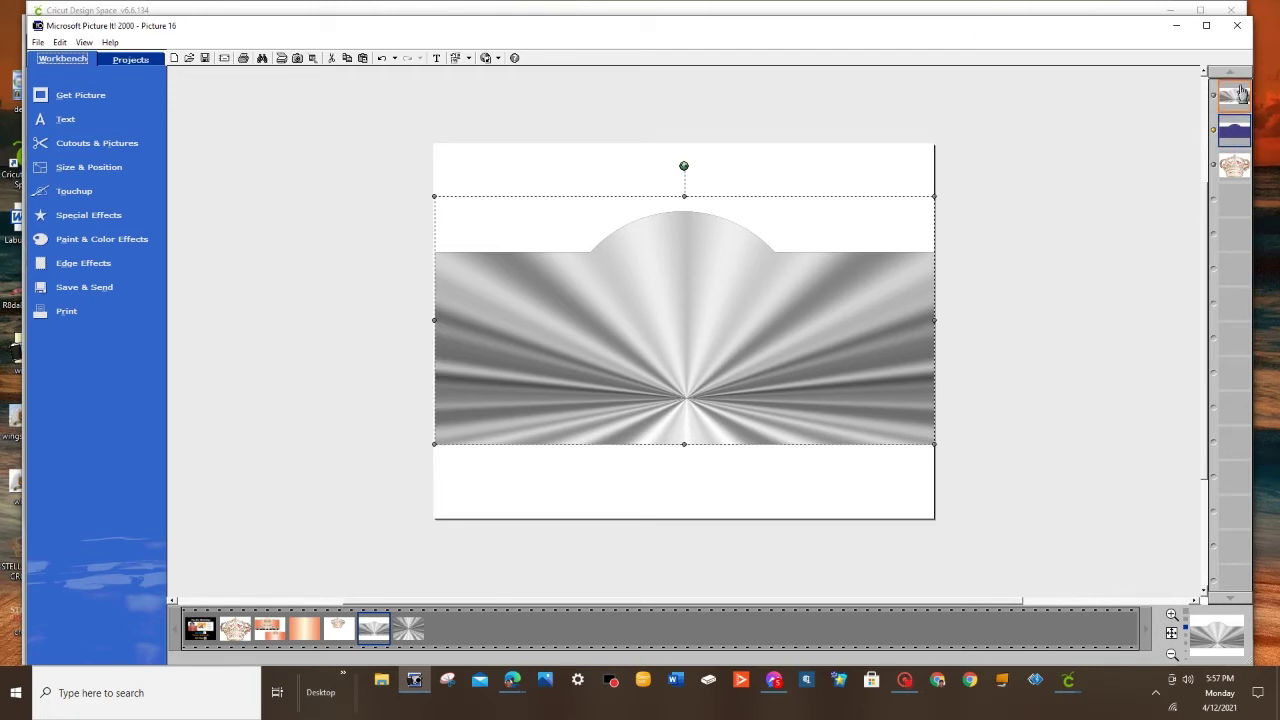
left_click_drag(1241, 93, 1128, 259)
left_click(1127, 282)
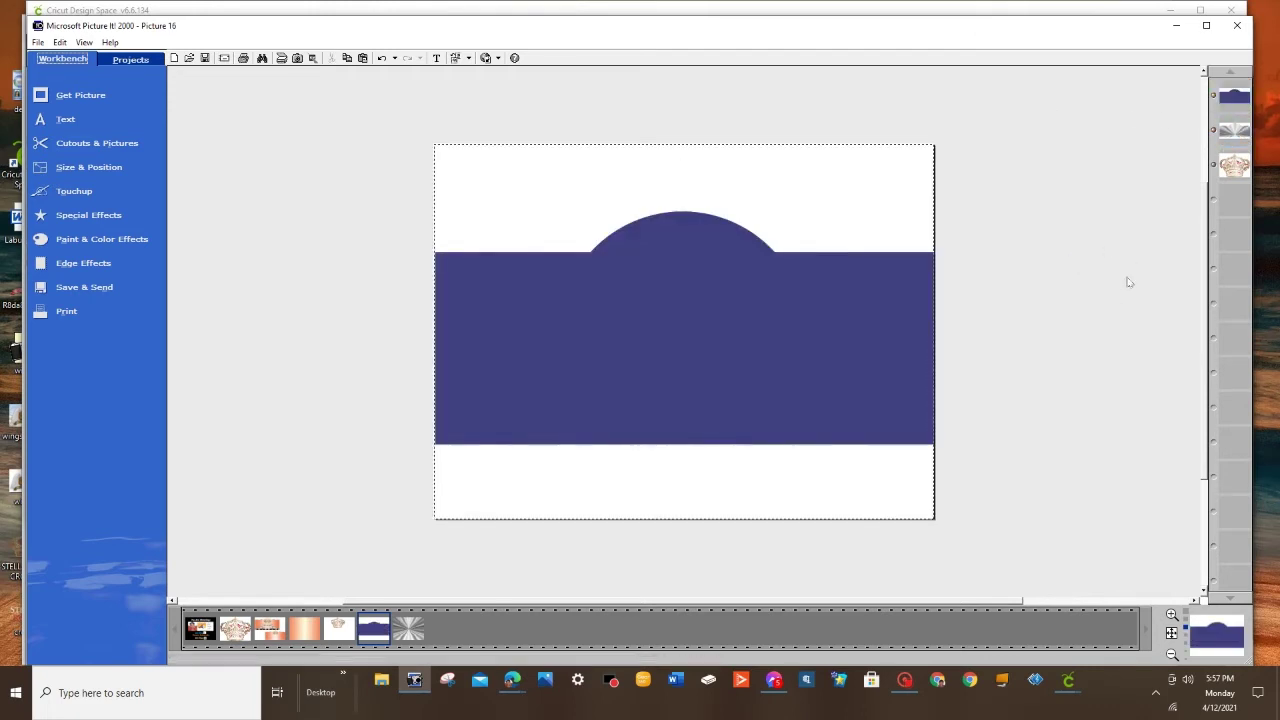
Step: Nudge the silver band up to form a thin border above the blue band and stretch it slightly past both page sides
left_click(1240, 134)
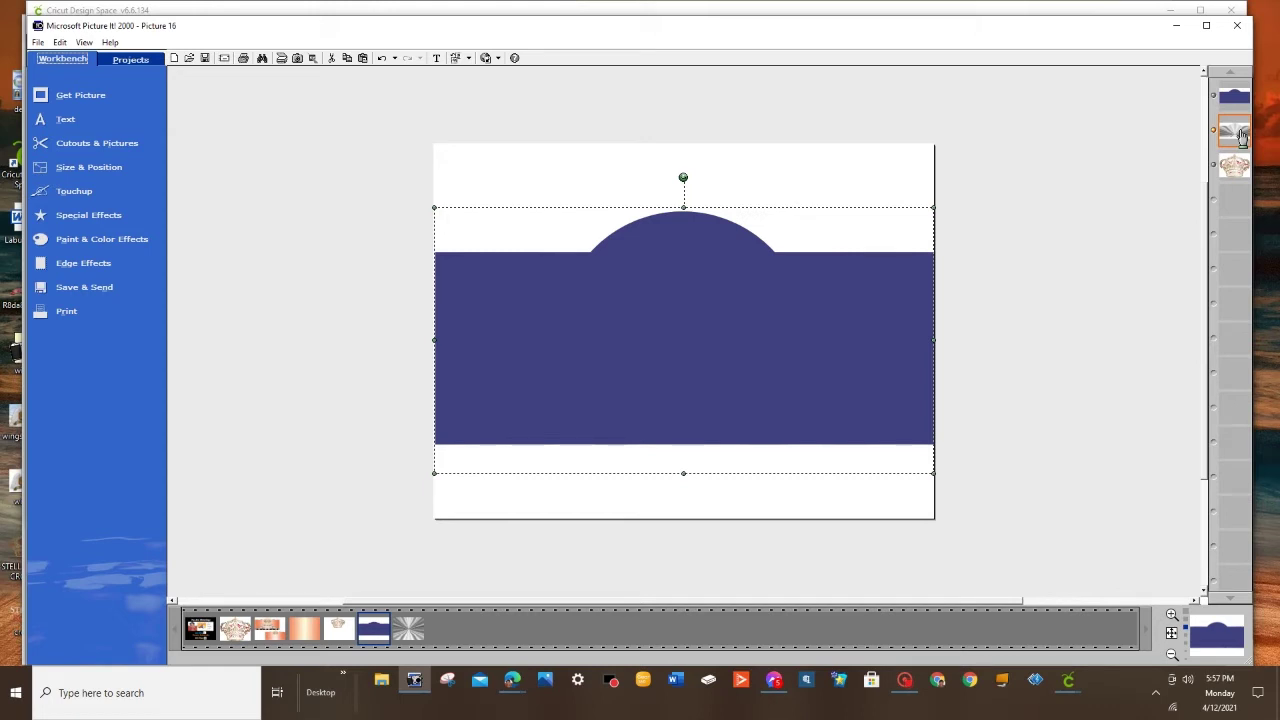
left_click_drag(663, 334, 666, 334)
left_click_drag(667, 334, 665, 326)
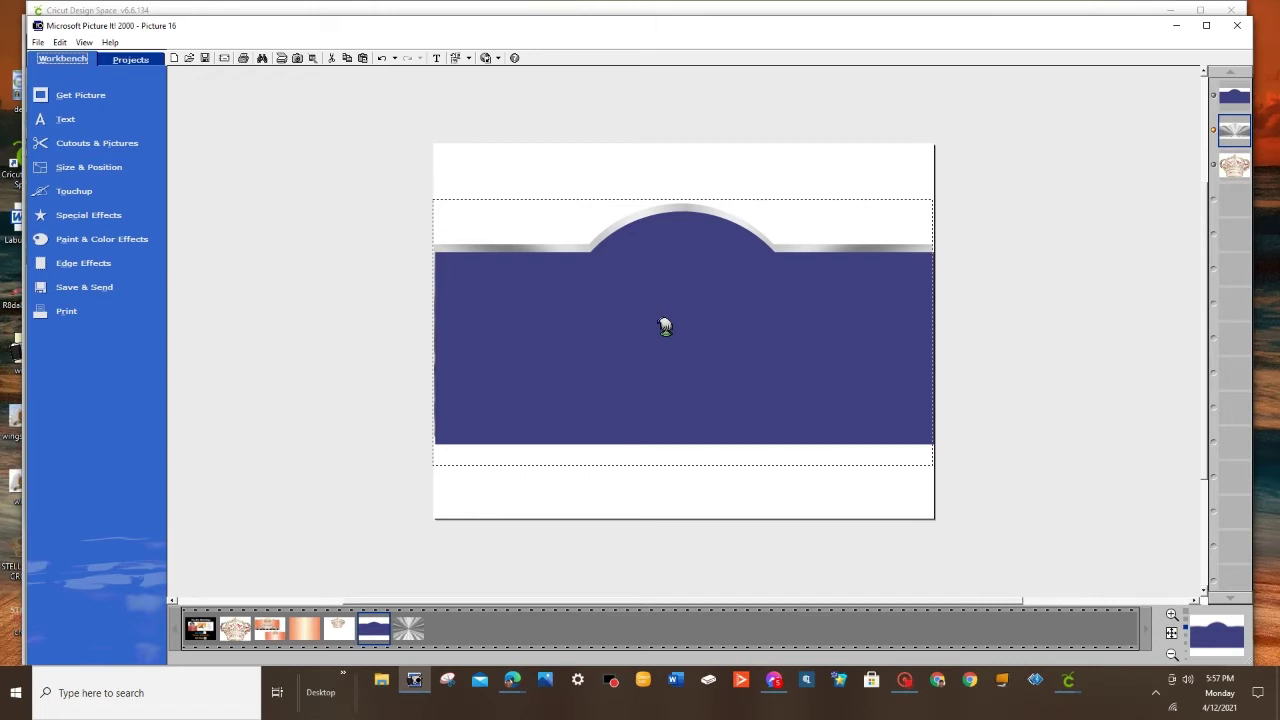
left_click_drag(665, 326, 666, 327)
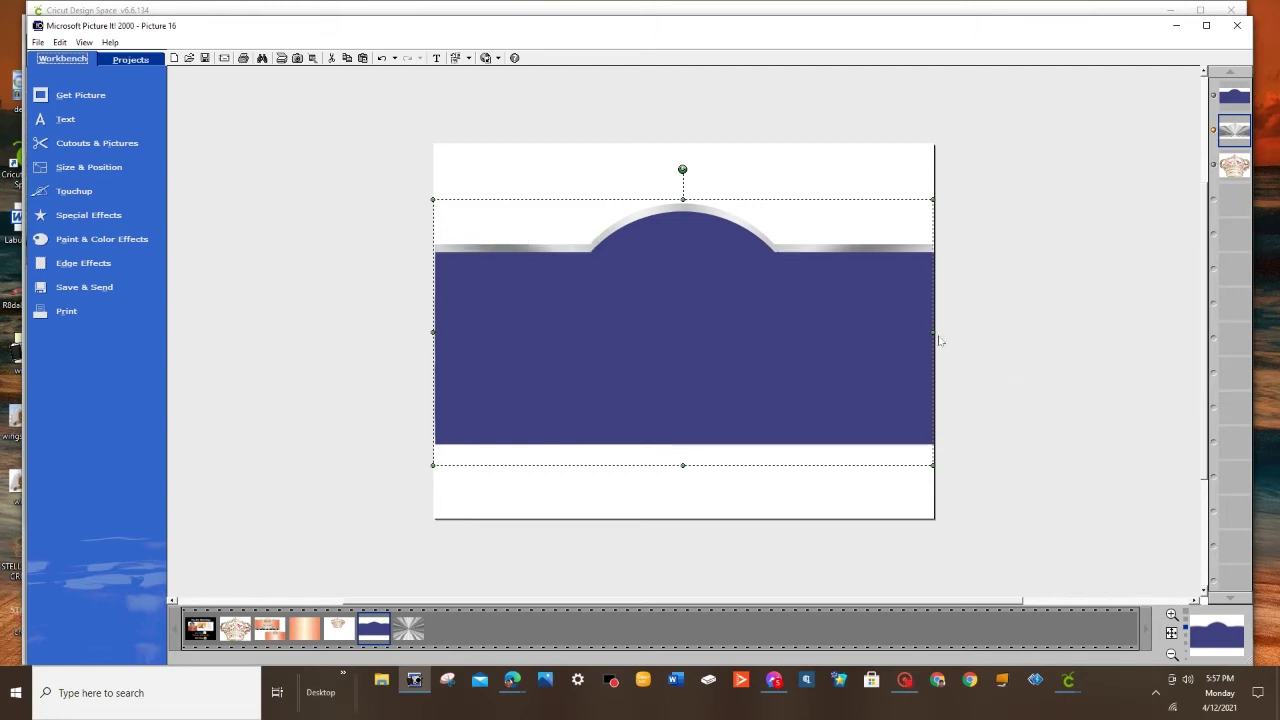
left_click_drag(943, 327, 949, 329)
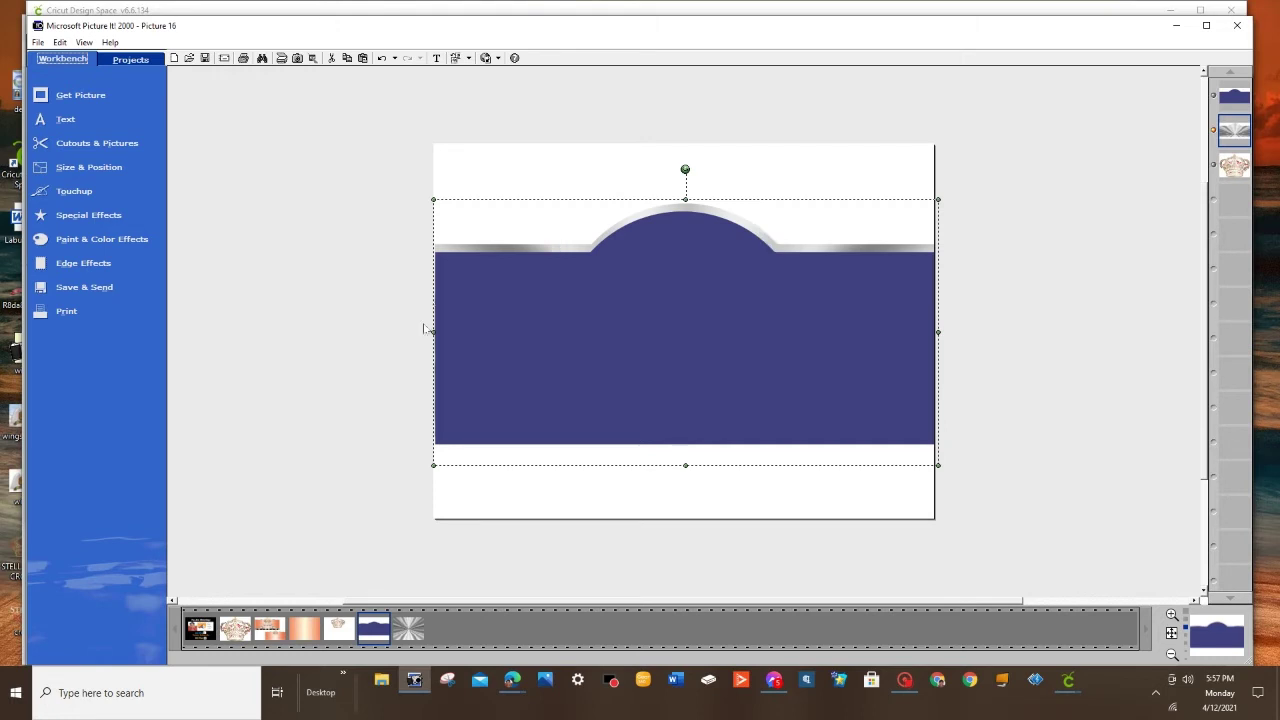
left_click_drag(428, 332, 422, 332)
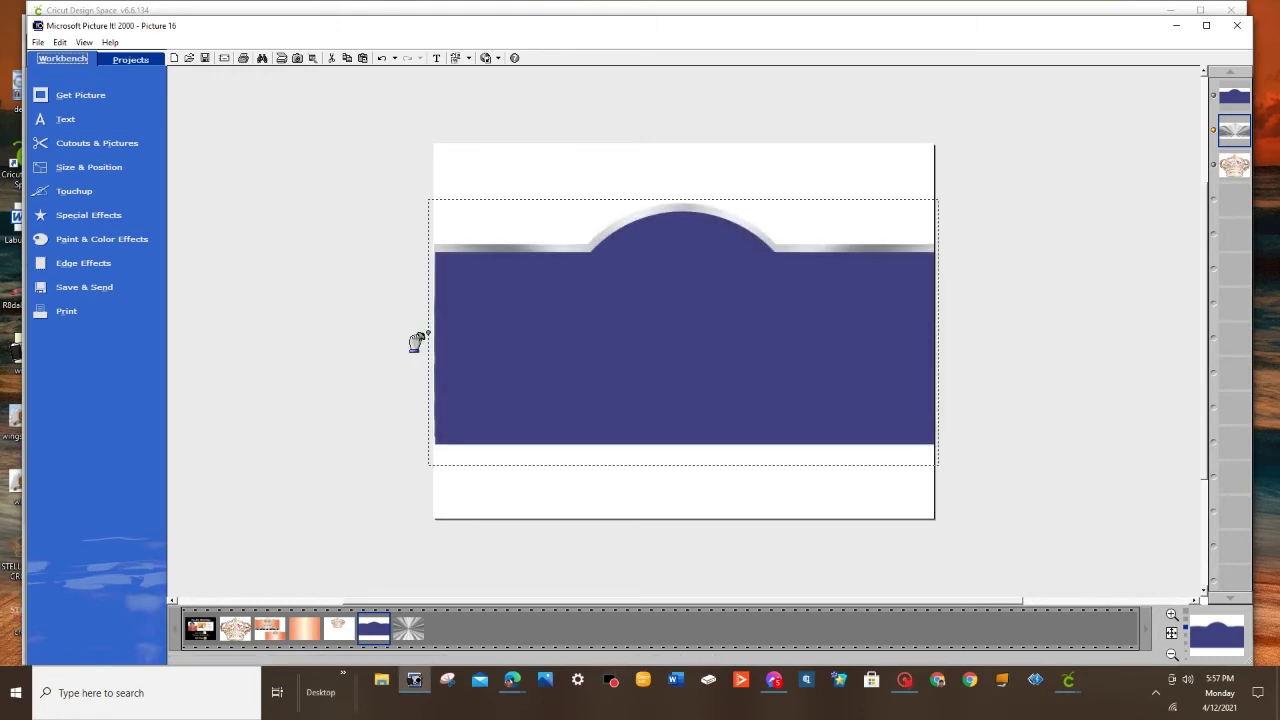
left_click(1158, 344)
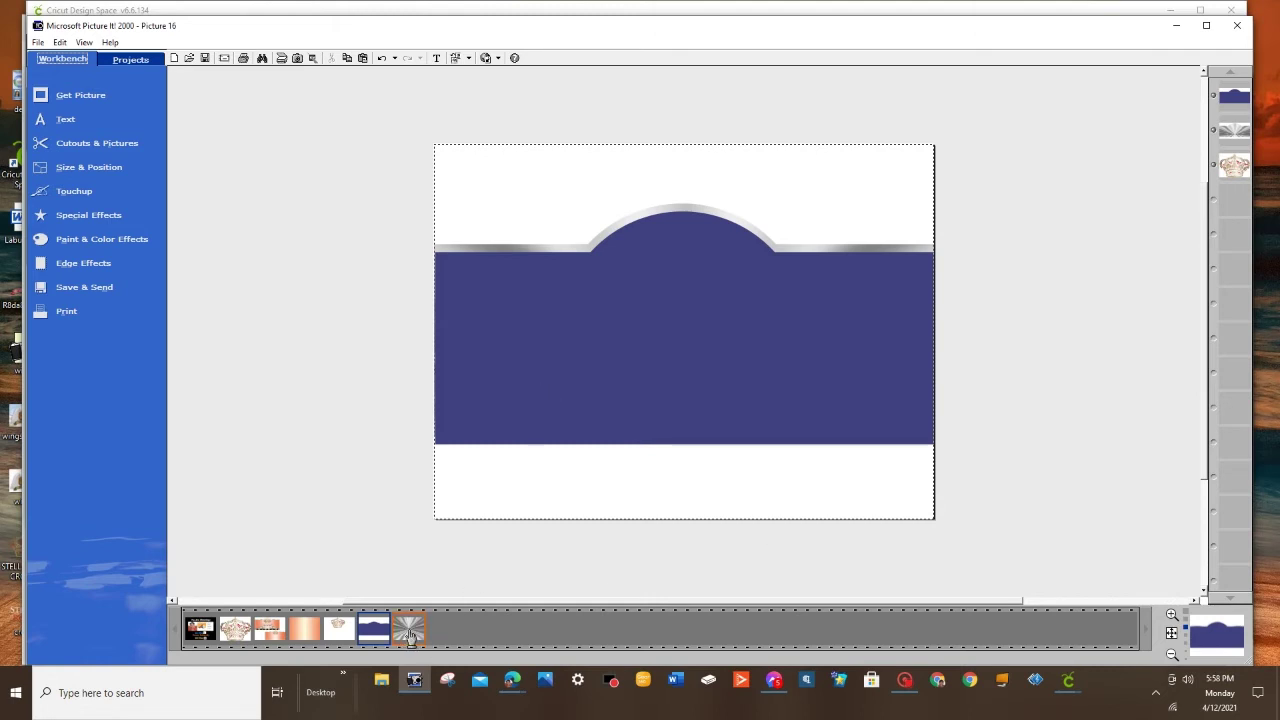
Step: Add the silver burst picture to the label and place it directly behind the blue band in the stack
left_click_drag(410, 630, 631, 366)
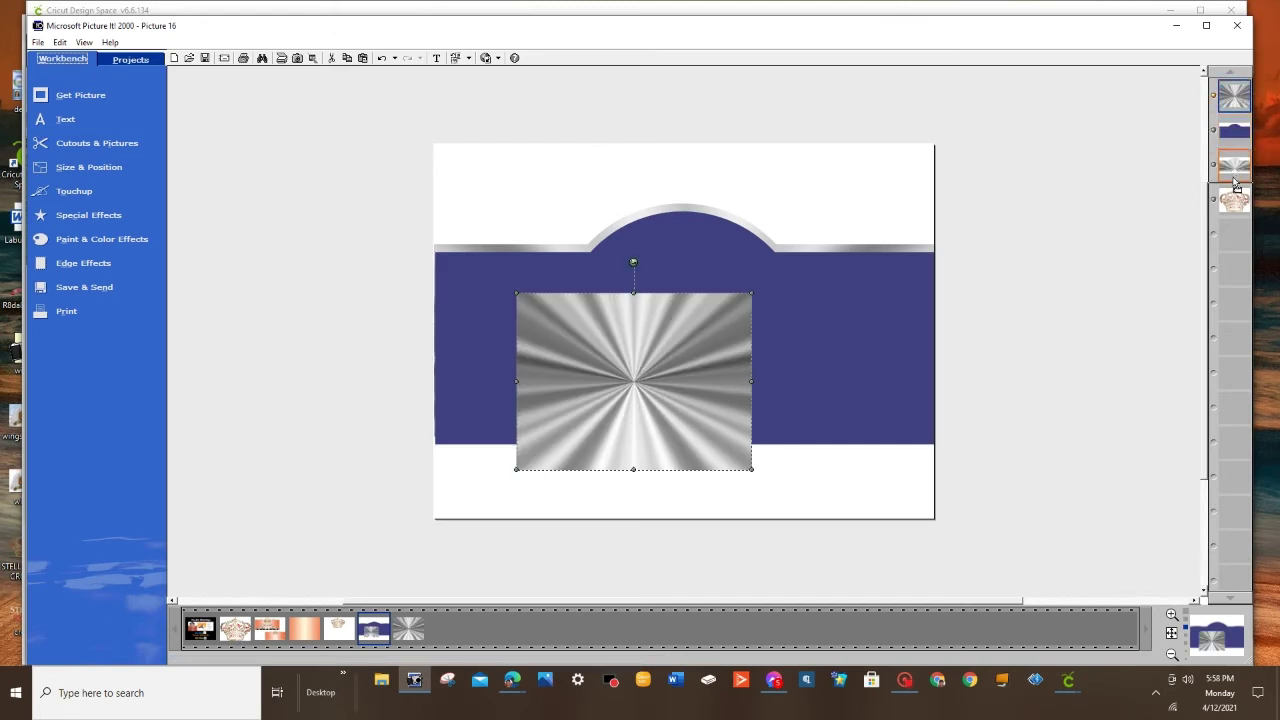
left_click_drag(1236, 187, 1237, 153)
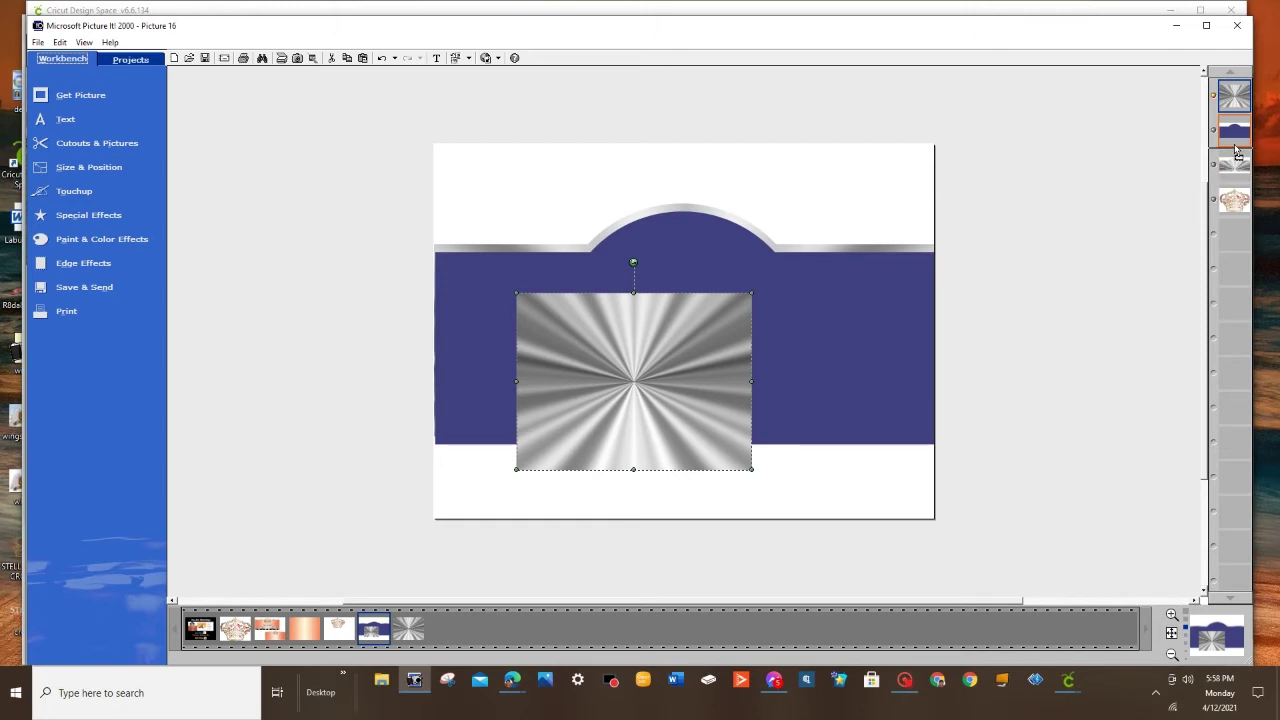
left_click_drag(1236, 150, 1234, 95)
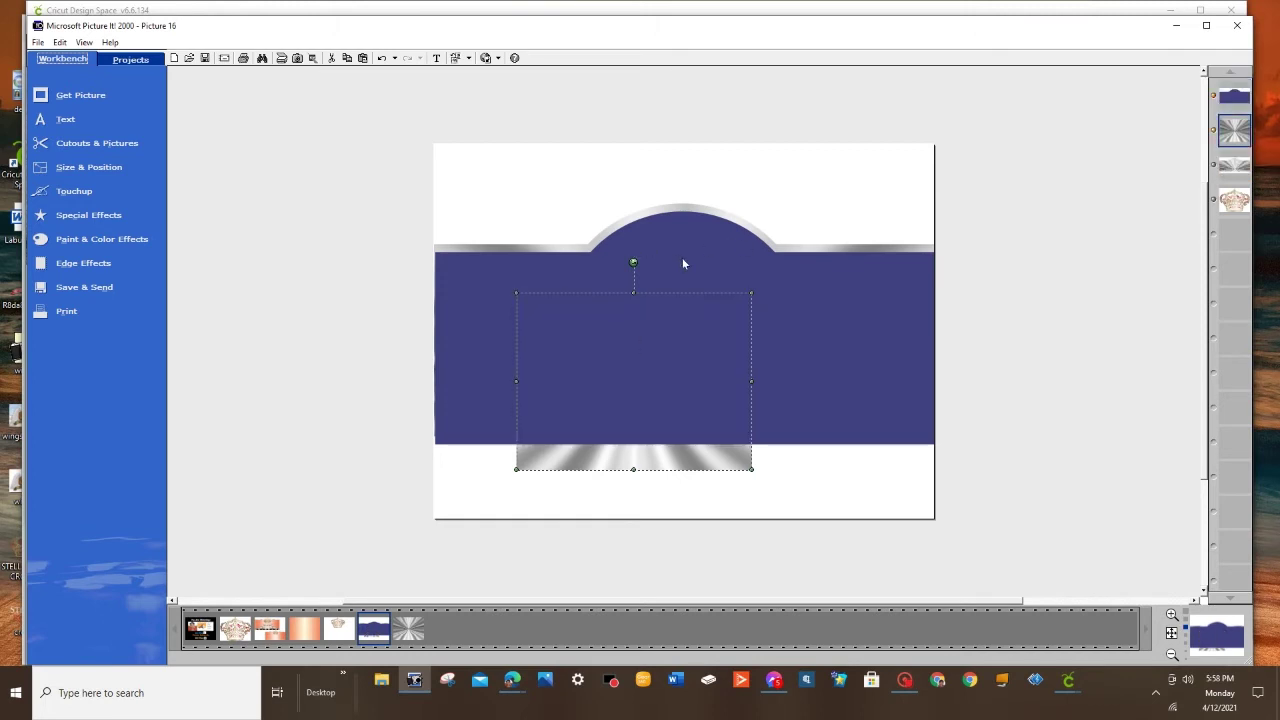
Step: Position the silver burst as a thin strip along the blue band's lower edge and stretch it across the full page width
left_click_drag(651, 449, 540, 434)
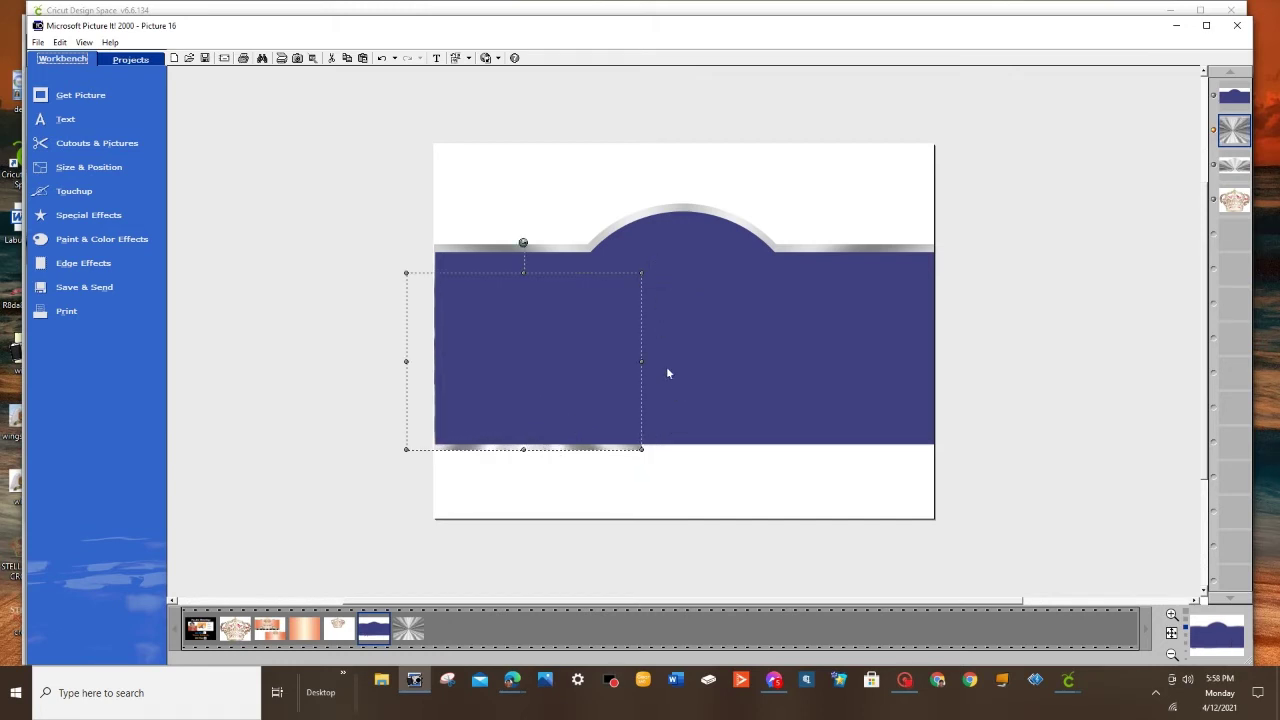
left_click_drag(651, 351, 957, 374)
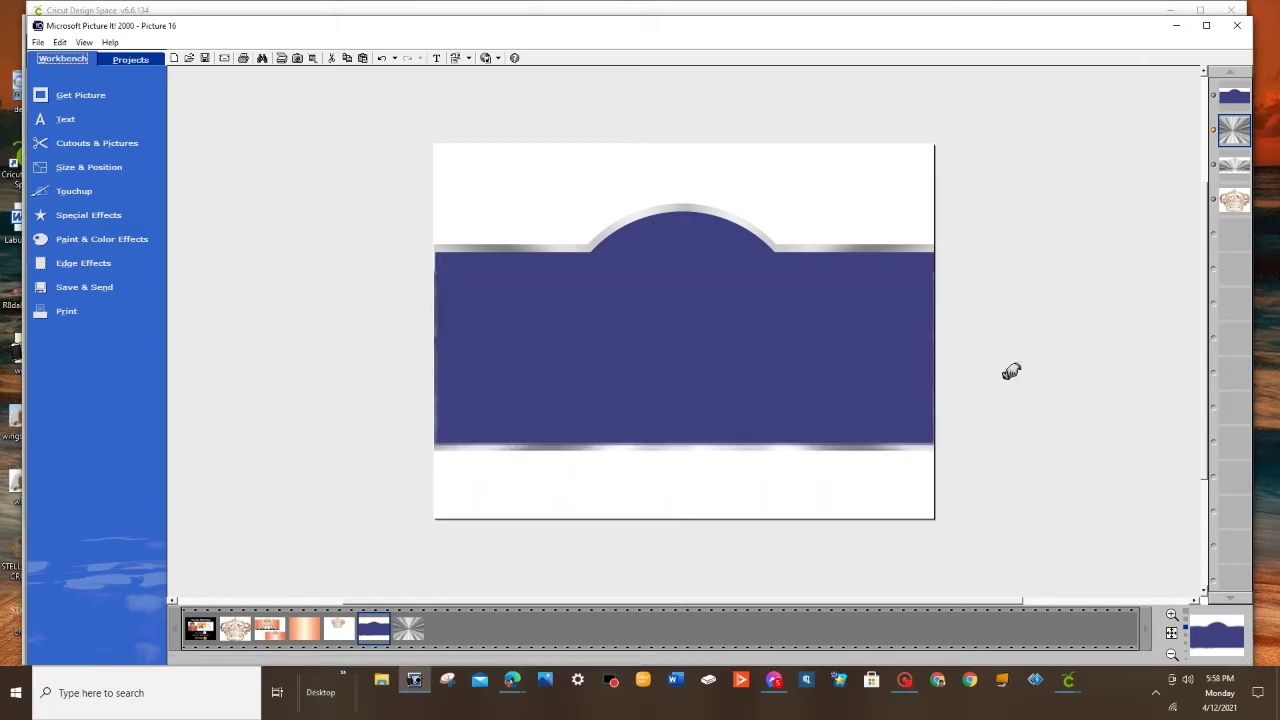
left_click(706, 366)
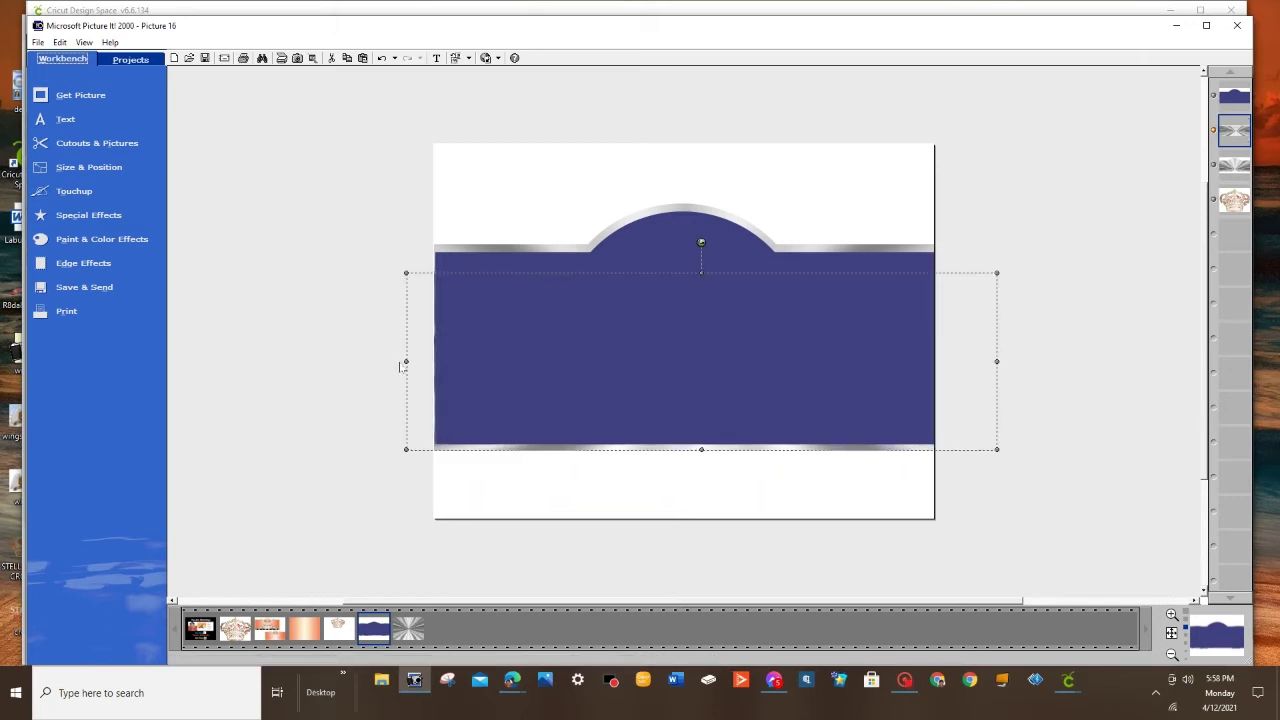
Step: Stretch the silver burst further past the page's left side and shift it to centre its highlights along the blue band's lower edge
left_click_drag(403, 363, 397, 371)
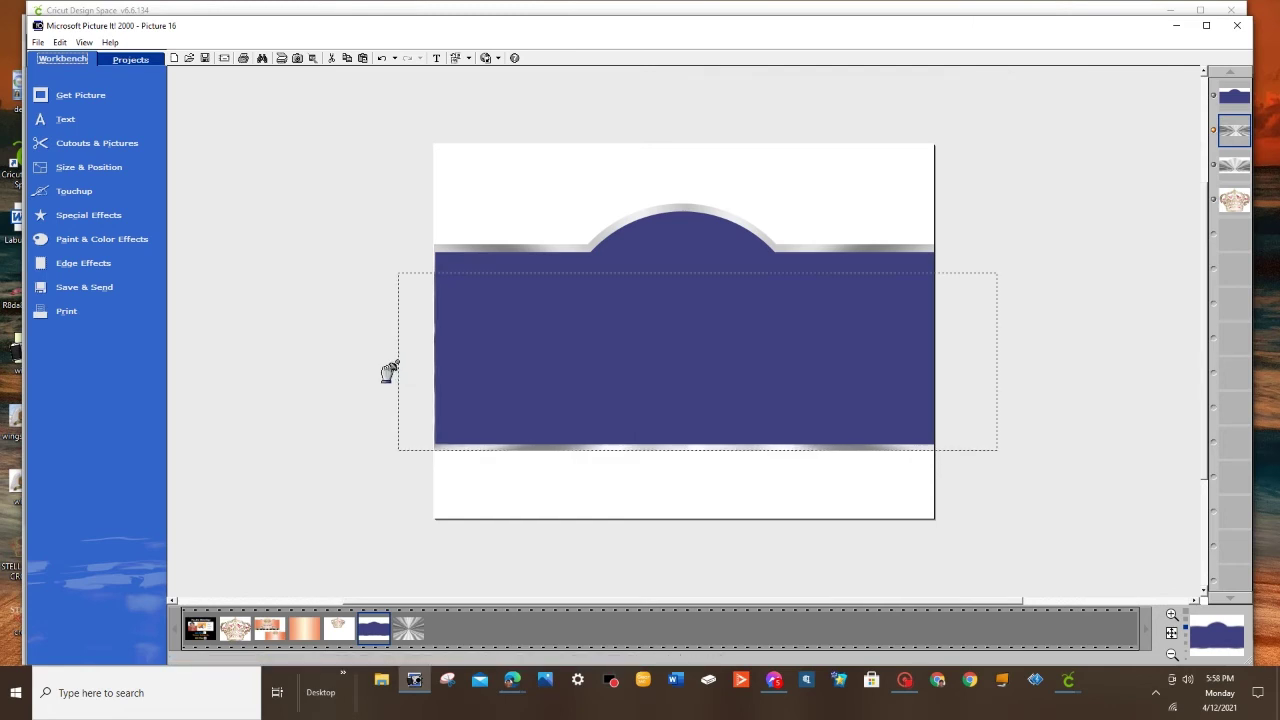
left_click(1152, 549)
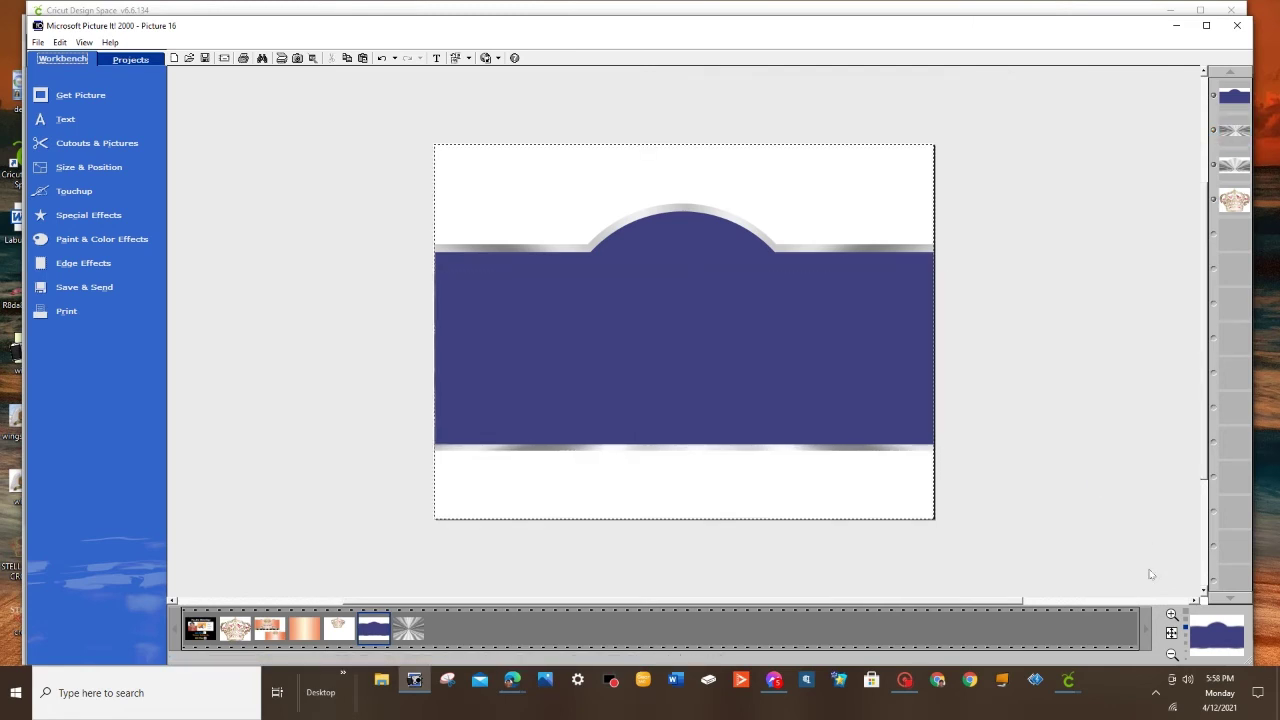
left_click(680, 454)
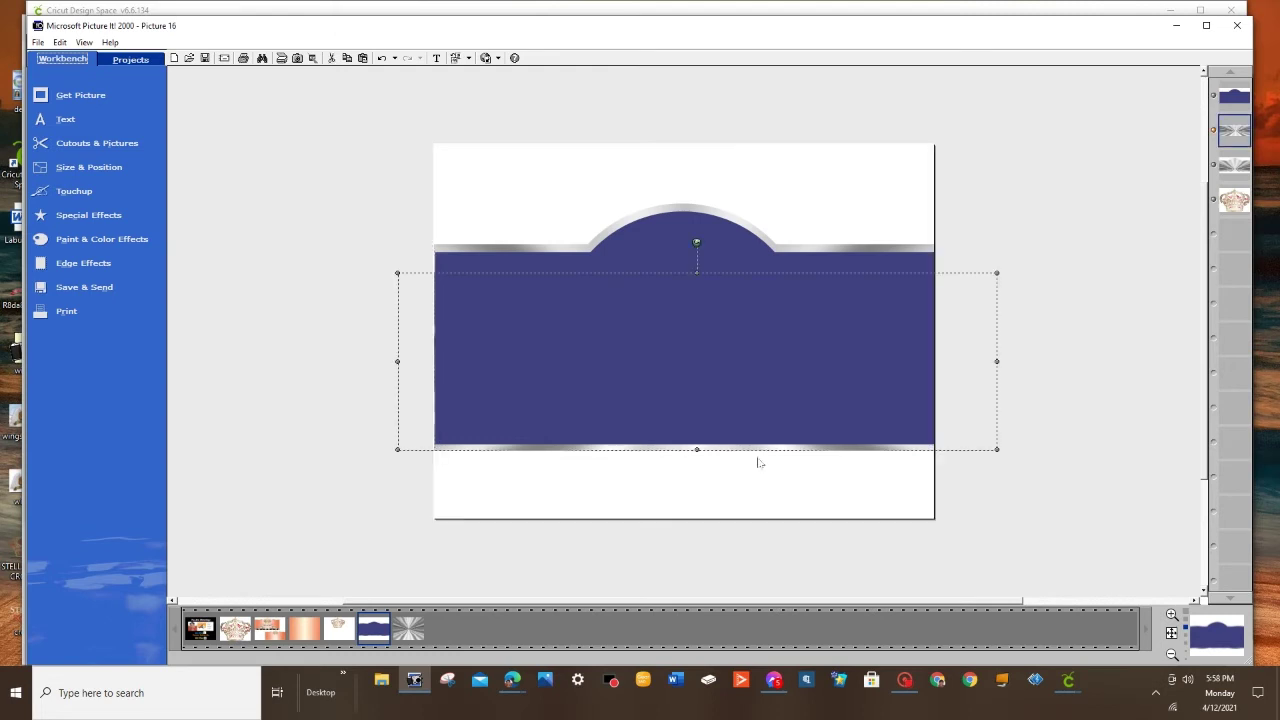
left_click(1110, 494)
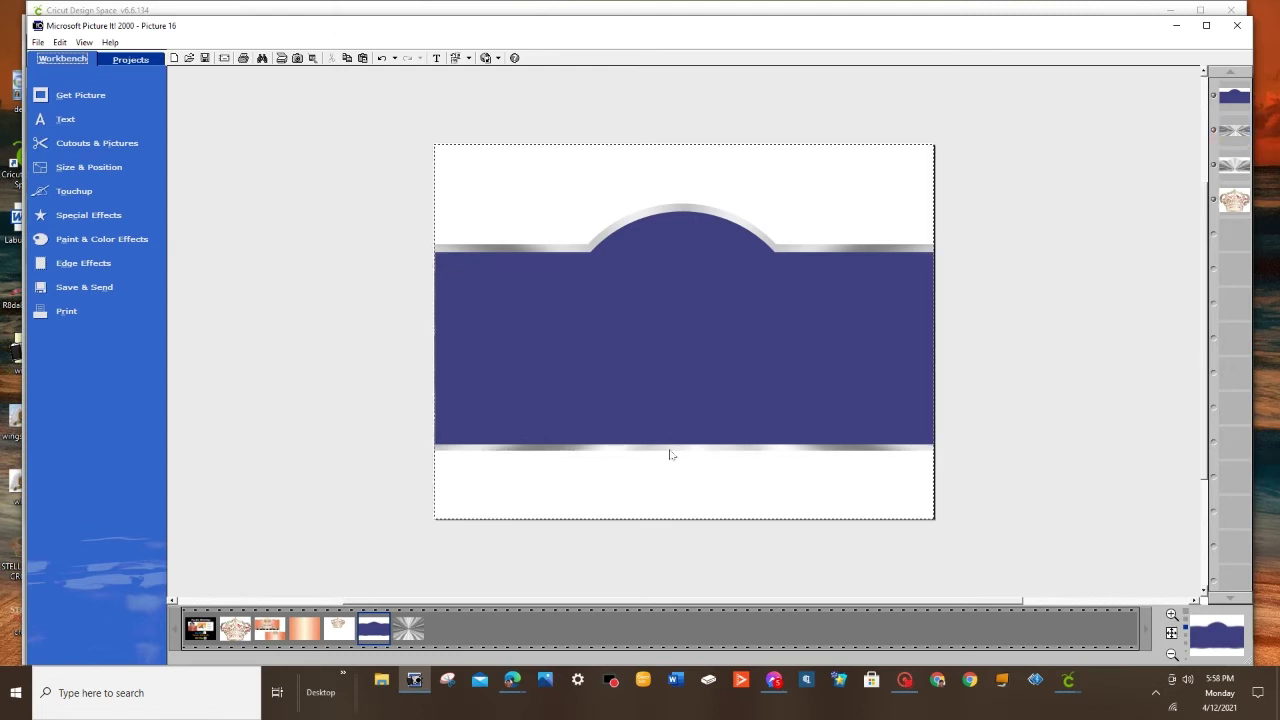
left_click_drag(671, 455, 671, 425)
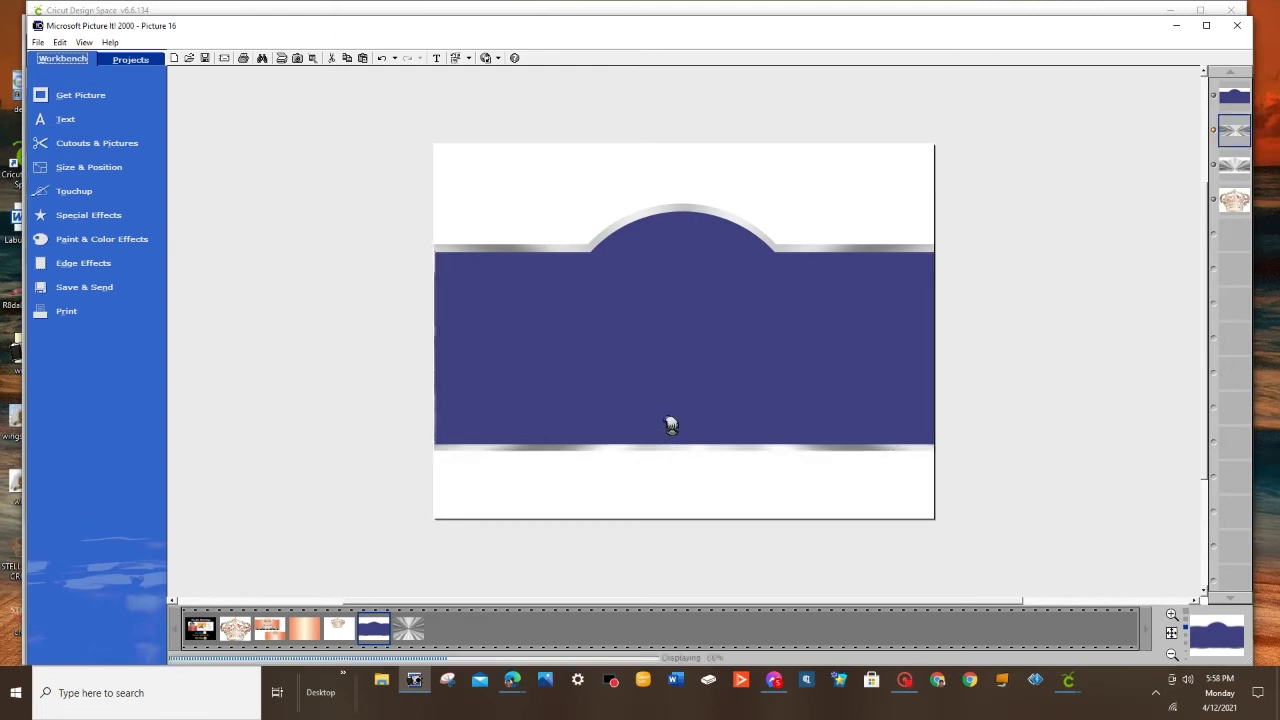
left_click(1000, 533)
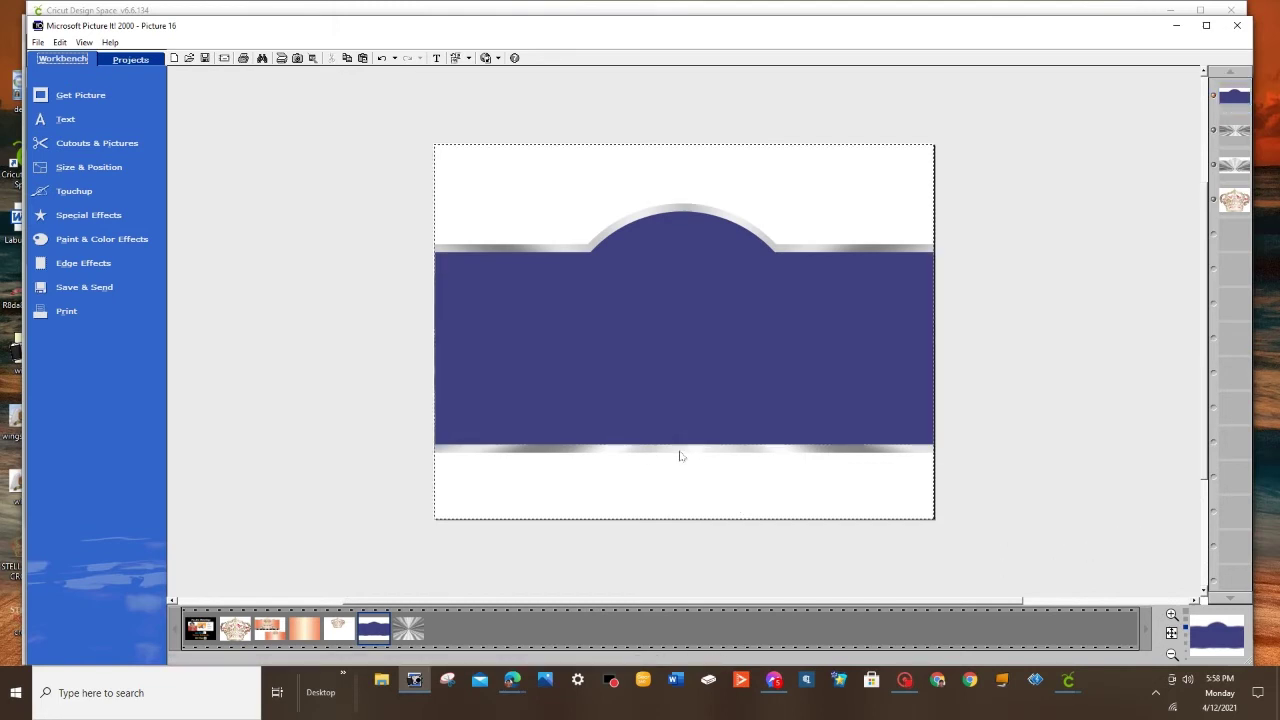
left_click_drag(679, 456, 678, 441)
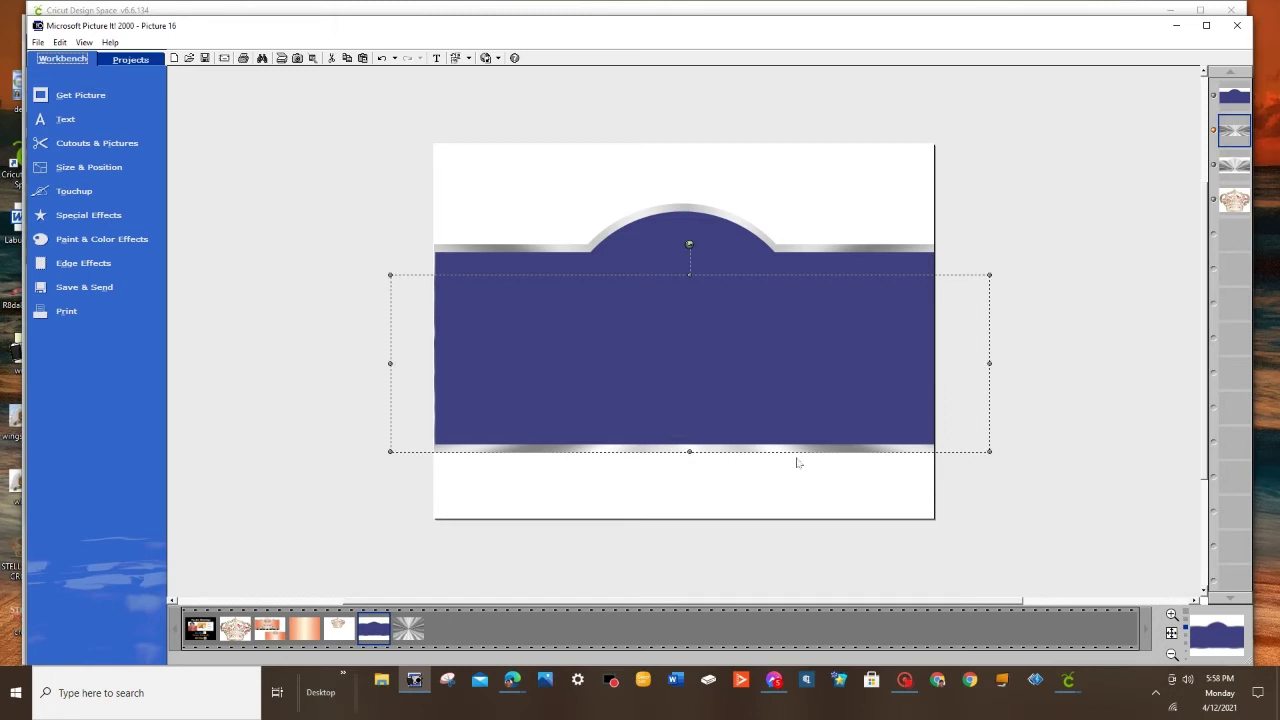
left_click(1130, 510)
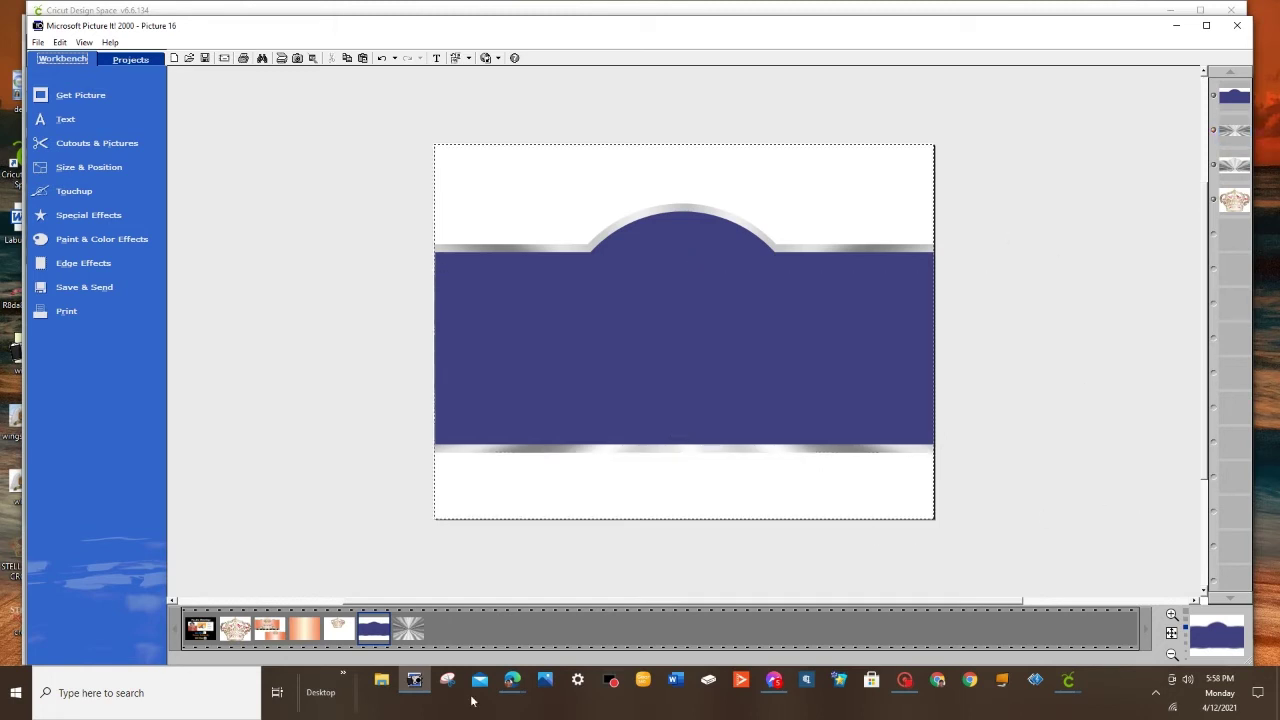
Step: Fine-tune the height of the silver strip below the blue band to match the thickness of the upper border
left_click(632, 451)
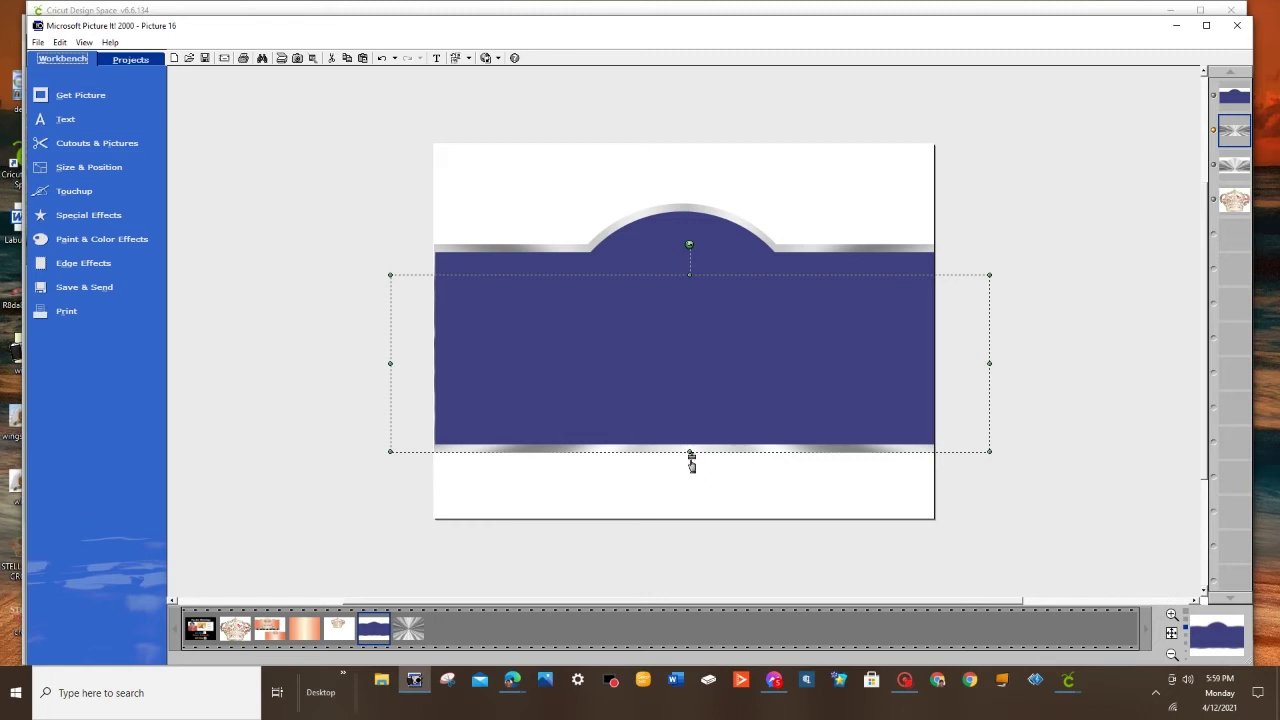
left_click_drag(697, 460, 683, 454)
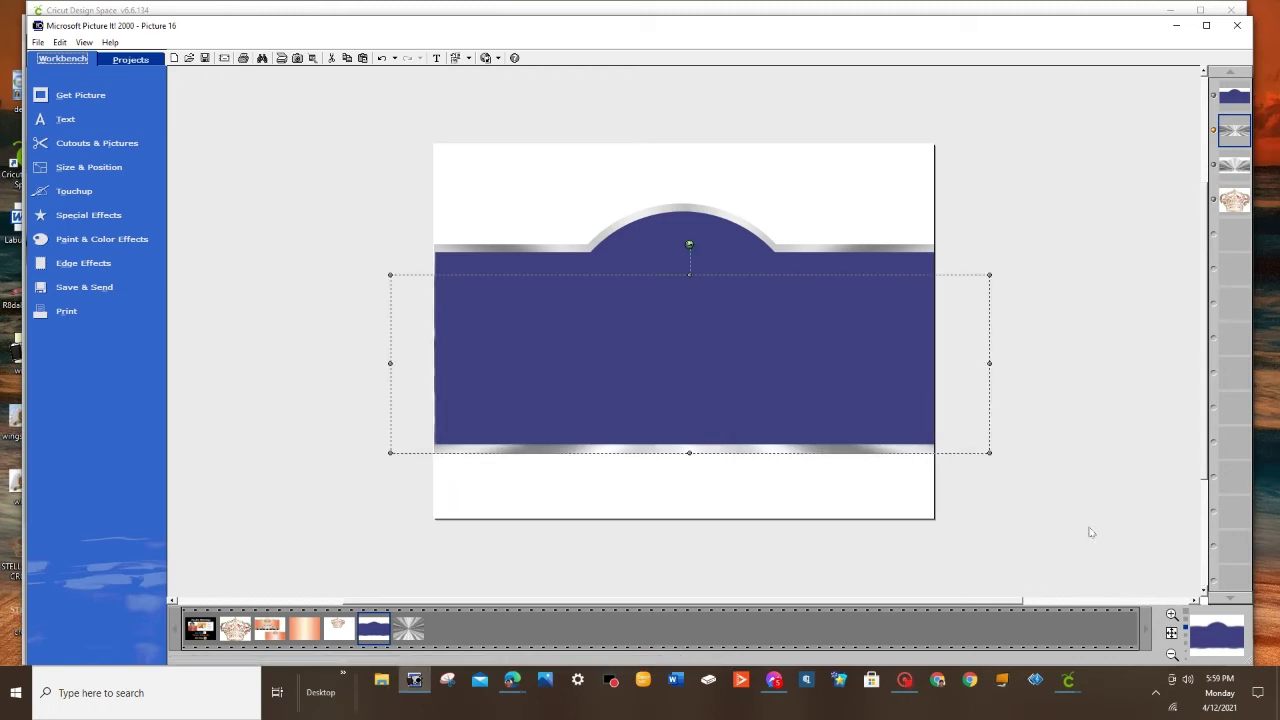
left_click_drag(689, 463, 689, 449)
left_click(694, 457)
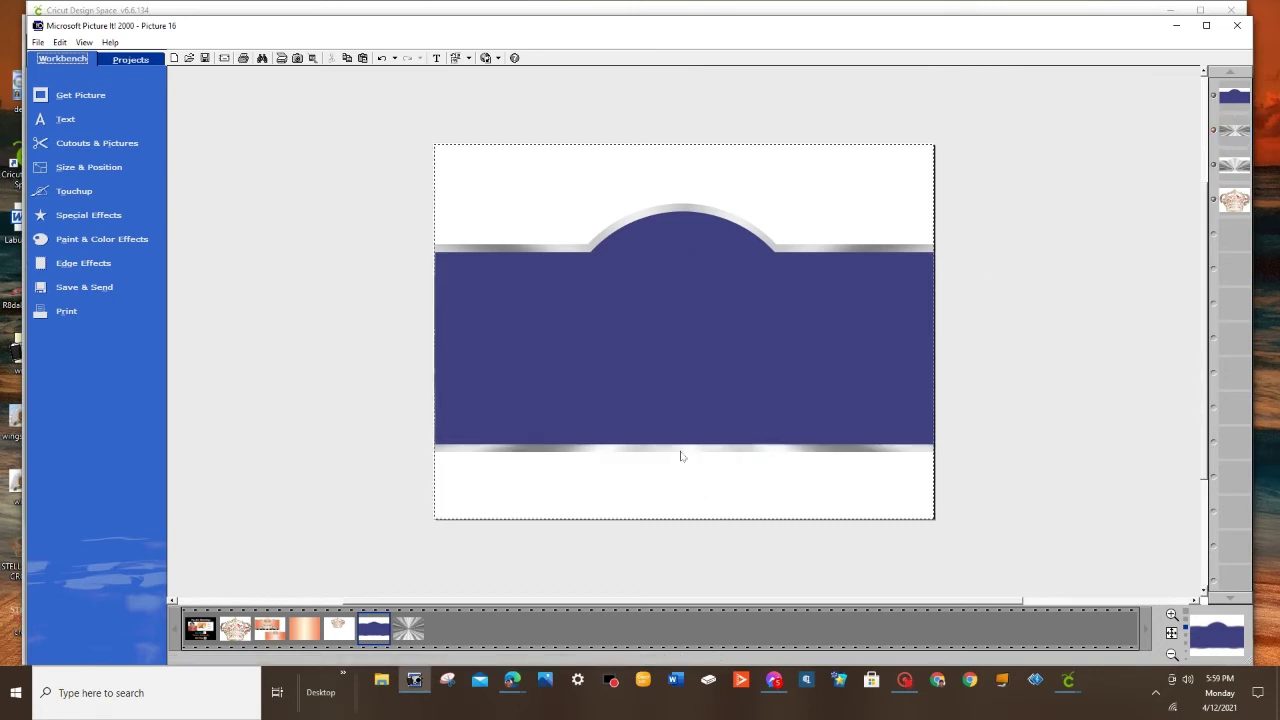
left_click(682, 458)
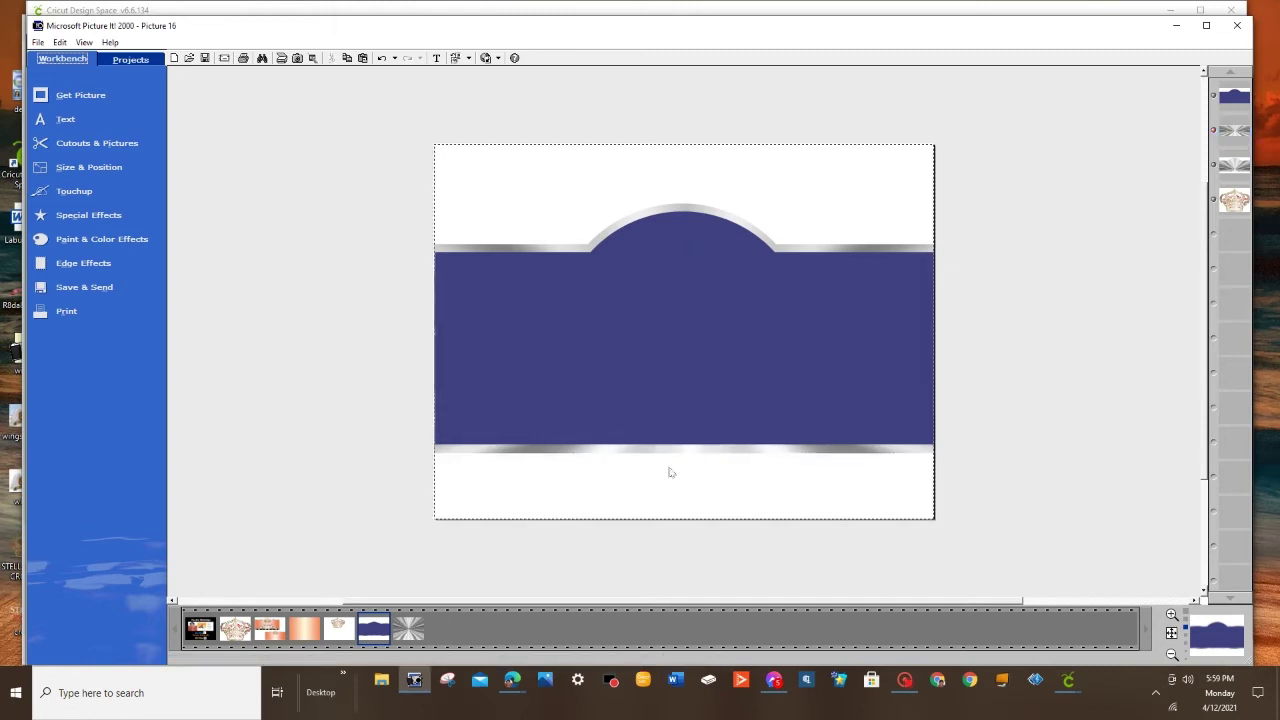
left_click(677, 440)
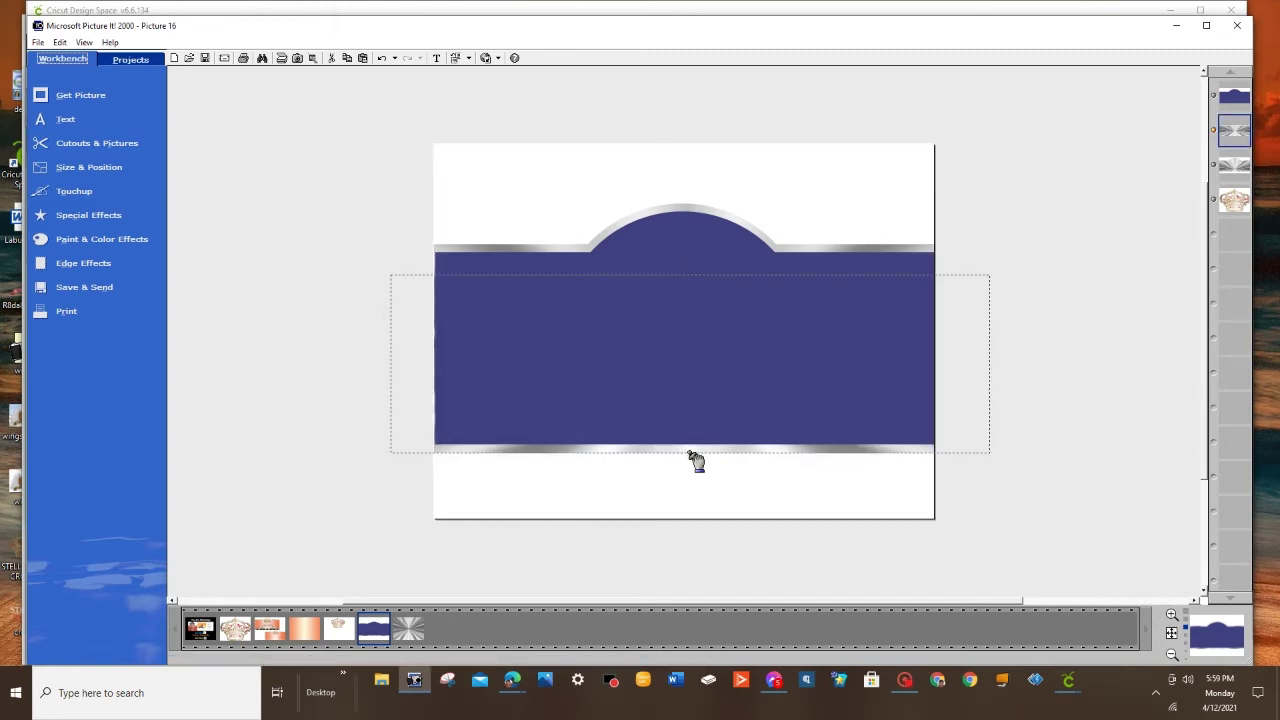
left_click(1089, 486)
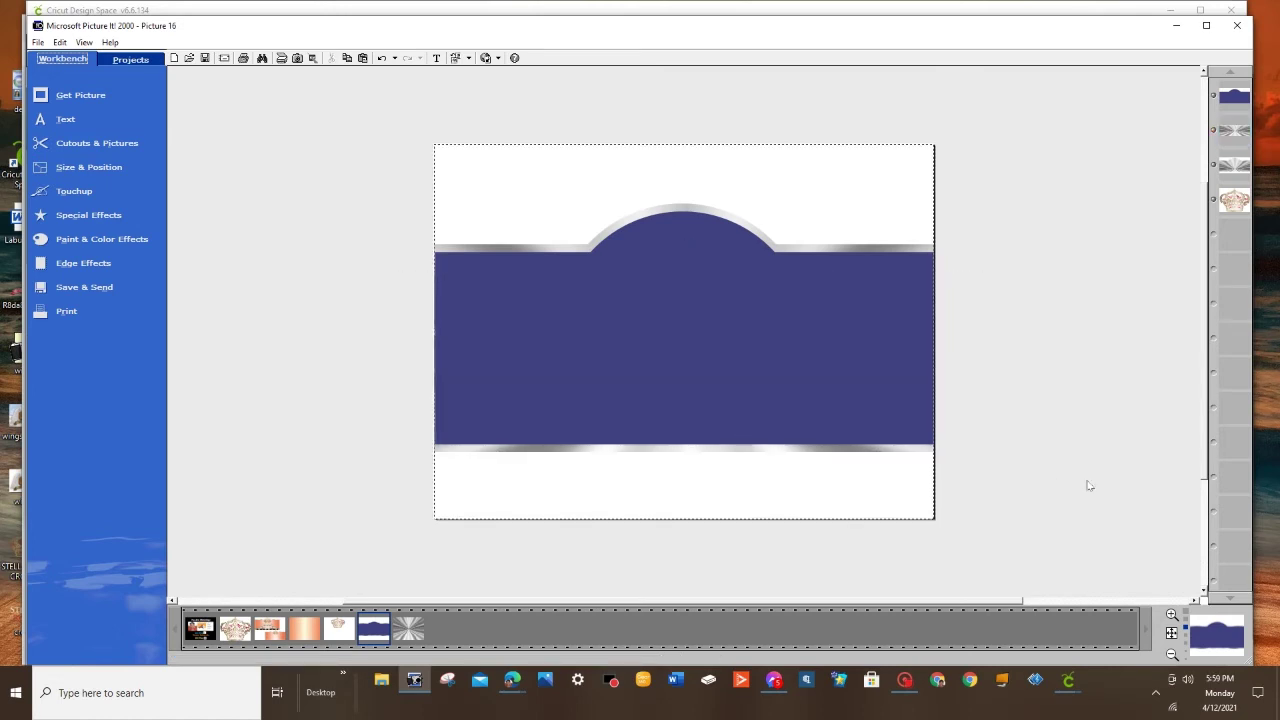
Step: Group the arched silver band with the silver burst and give the group a Drop Left shadow enlarged into a thin outline around the borders
left_click(682, 210)
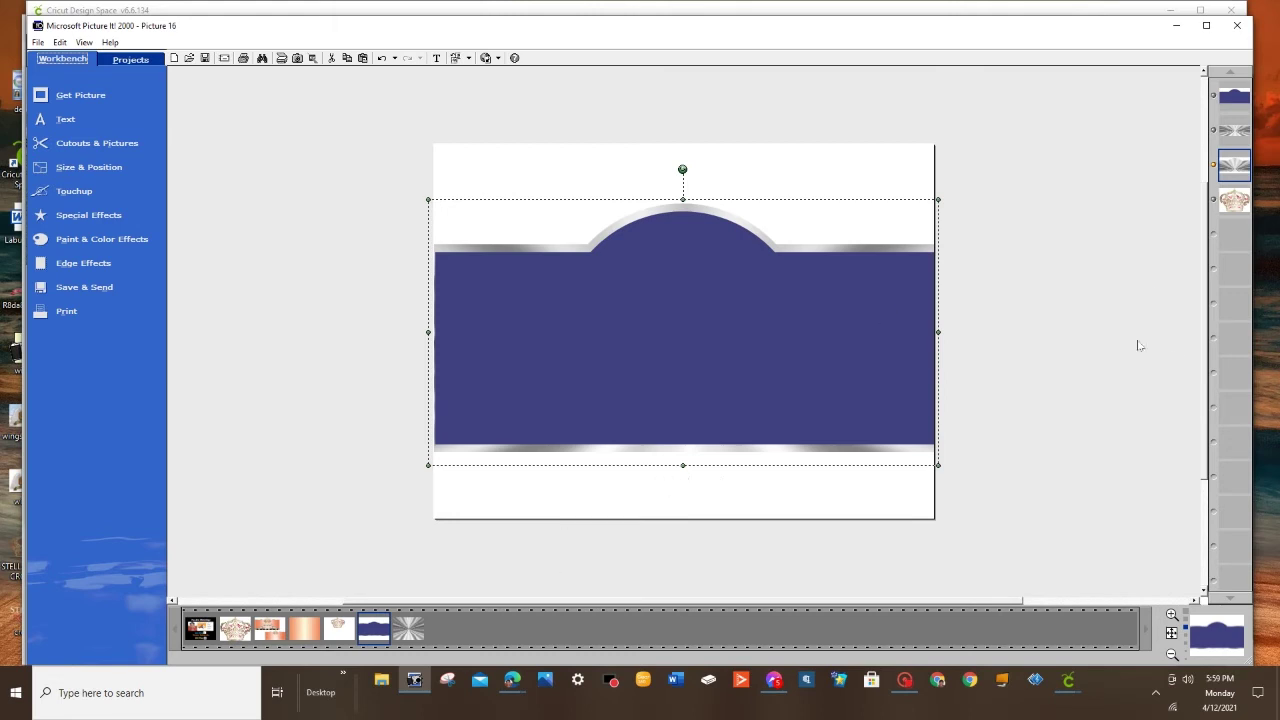
left_click_drag(1234, 137, 828, 472)
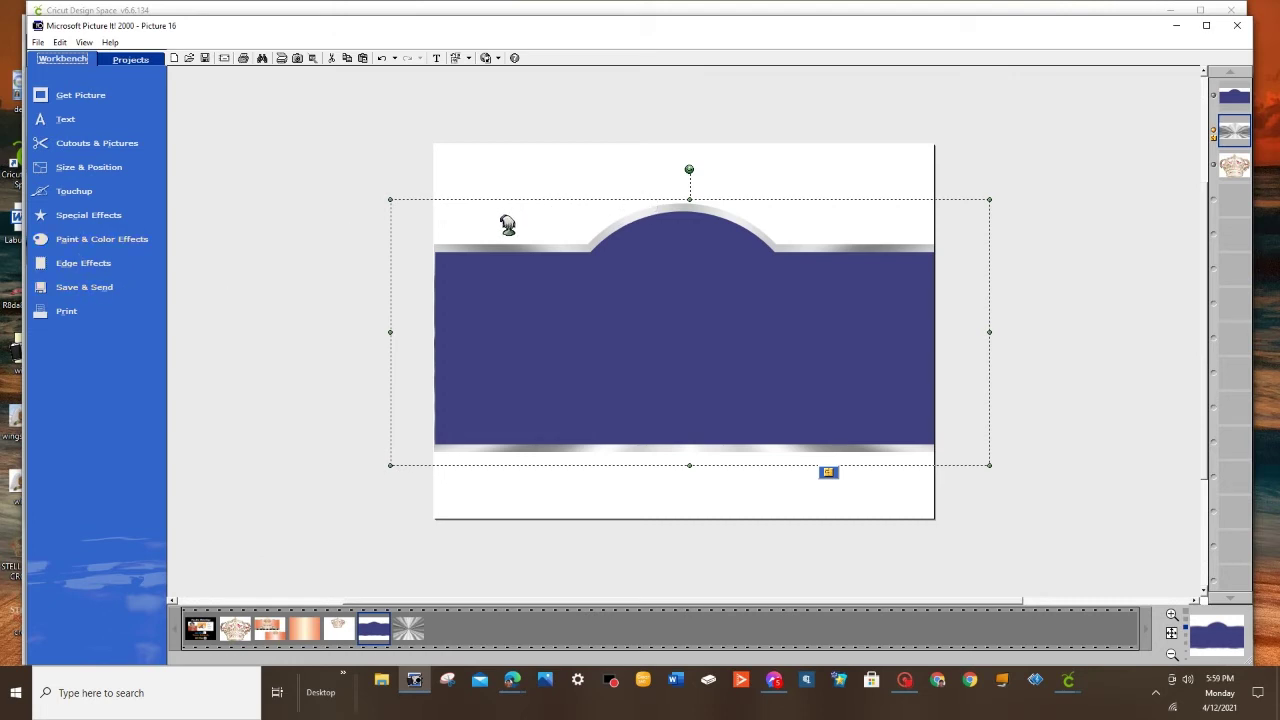
left_click(80, 219)
left_click(293, 243)
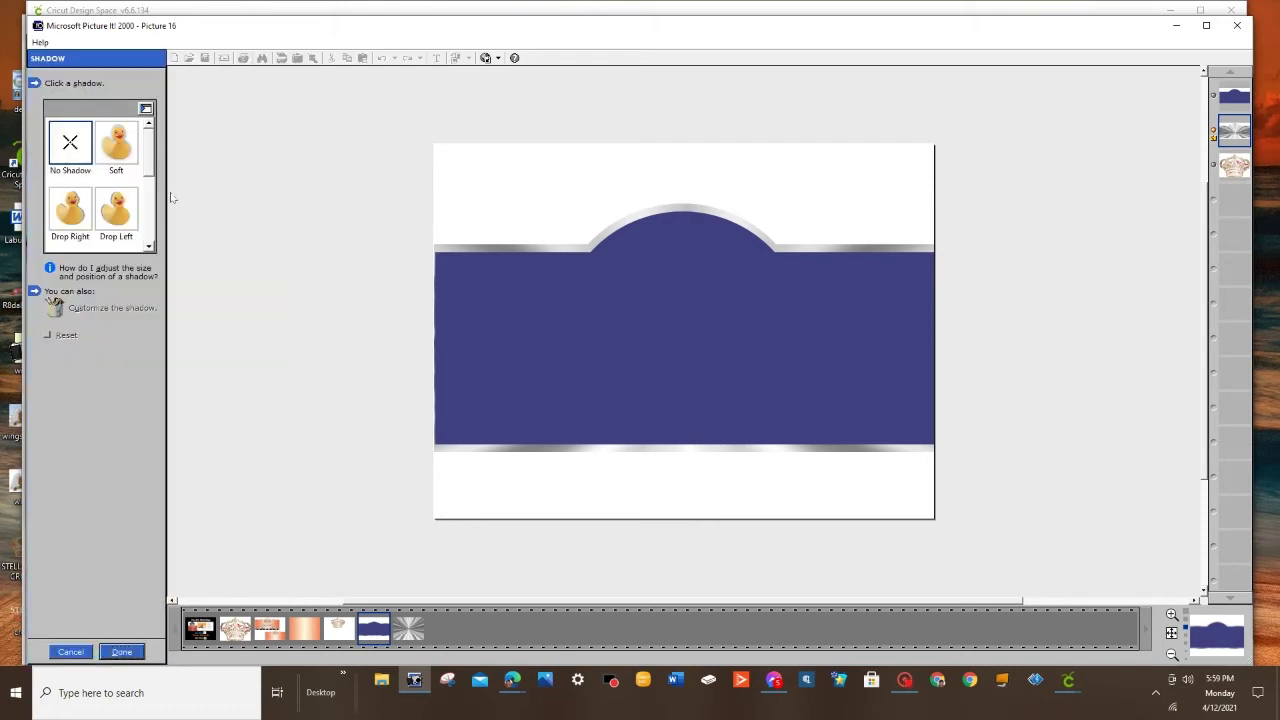
left_click(116, 207)
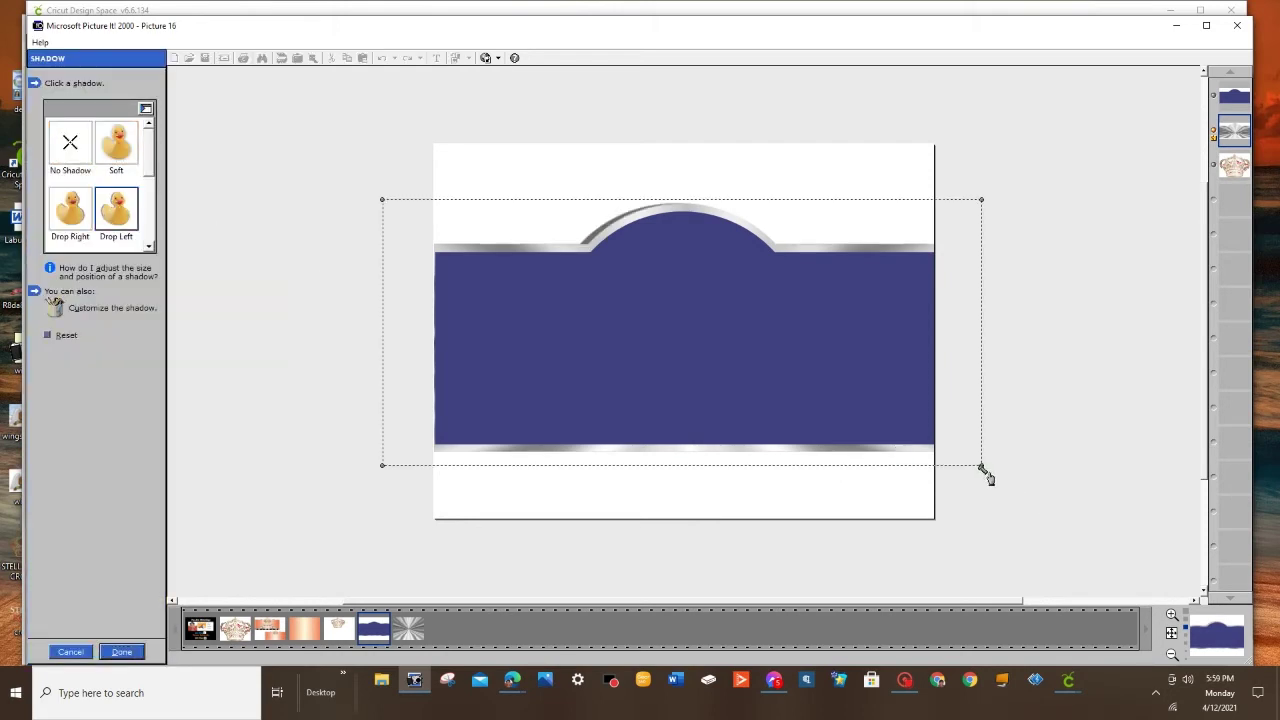
left_click_drag(981, 467, 988, 460)
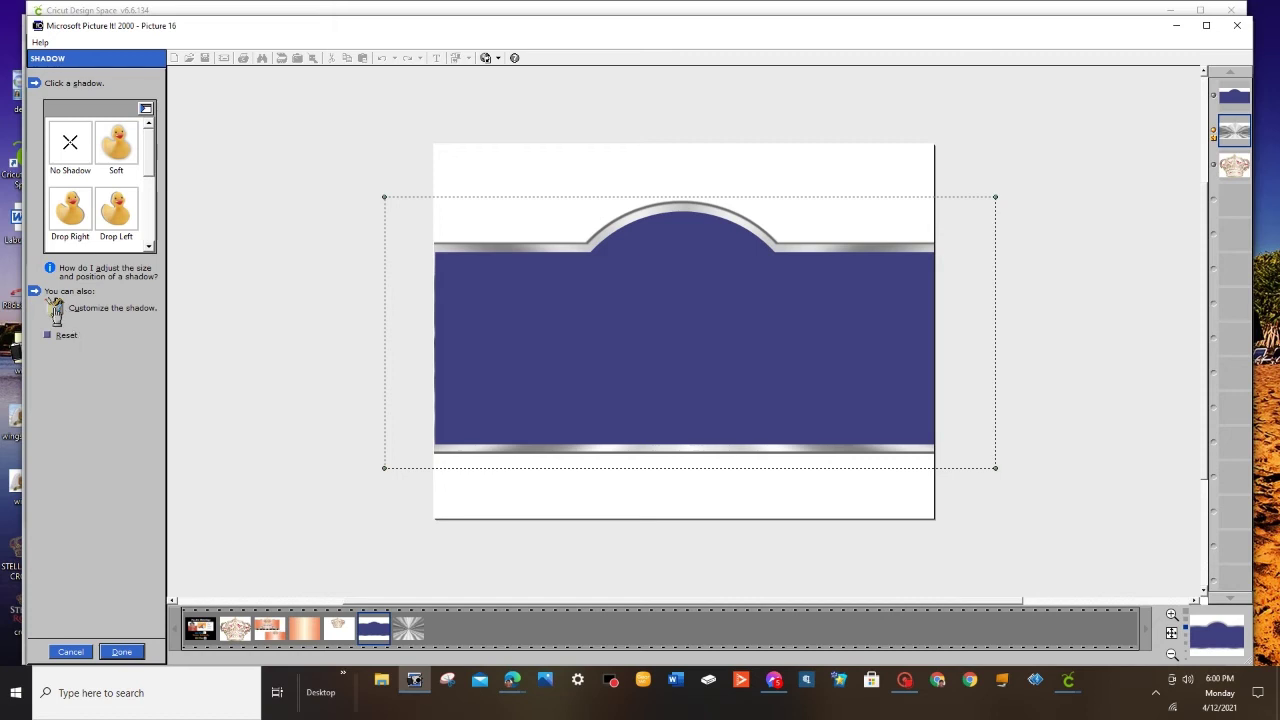
Step: Customize the silver borders' shadow with a transparency of 20 and slightly increased edge softness, and apply it
left_click(57, 314)
left_click_drag(52, 193, 63, 201)
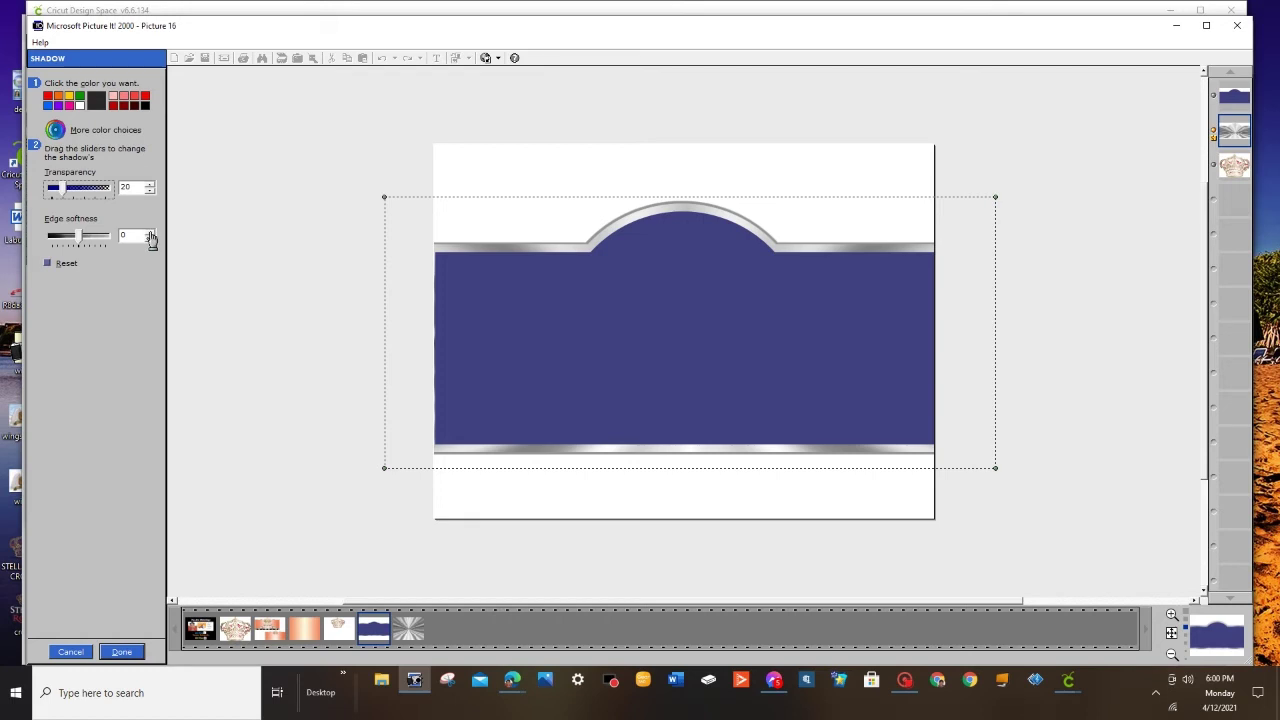
double_click(149, 233)
left_click(149, 233)
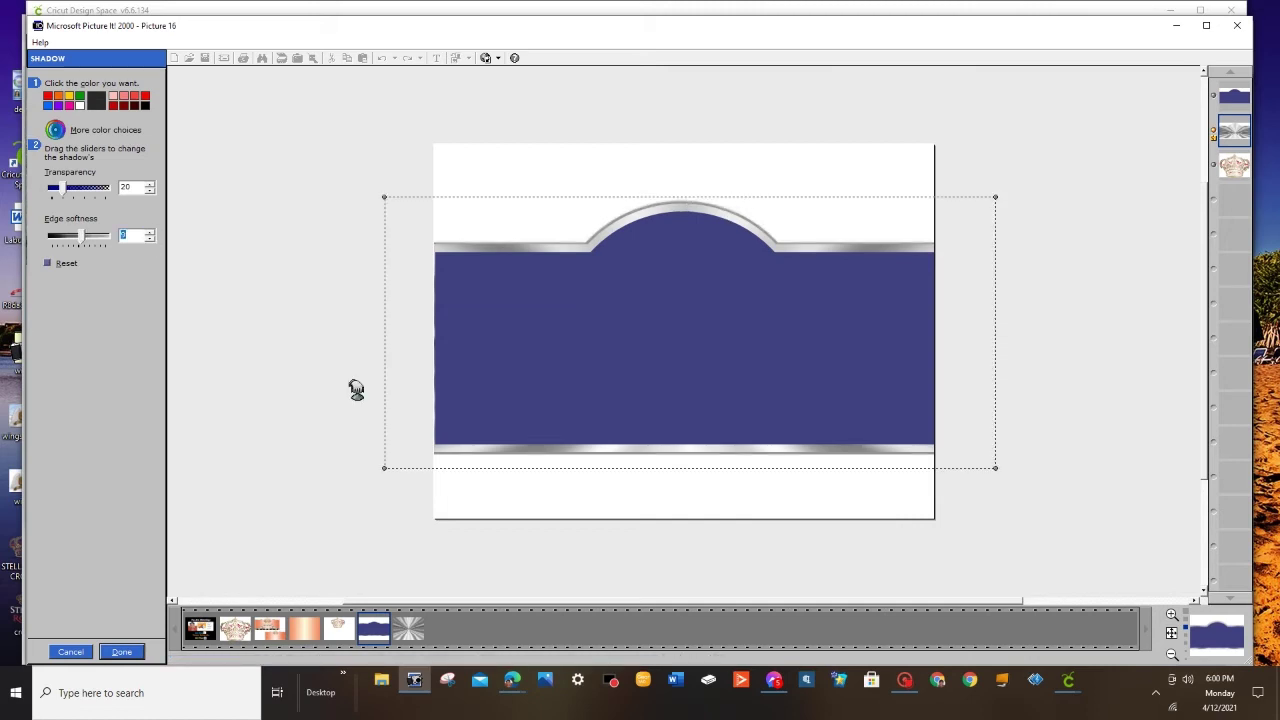
left_click(123, 653)
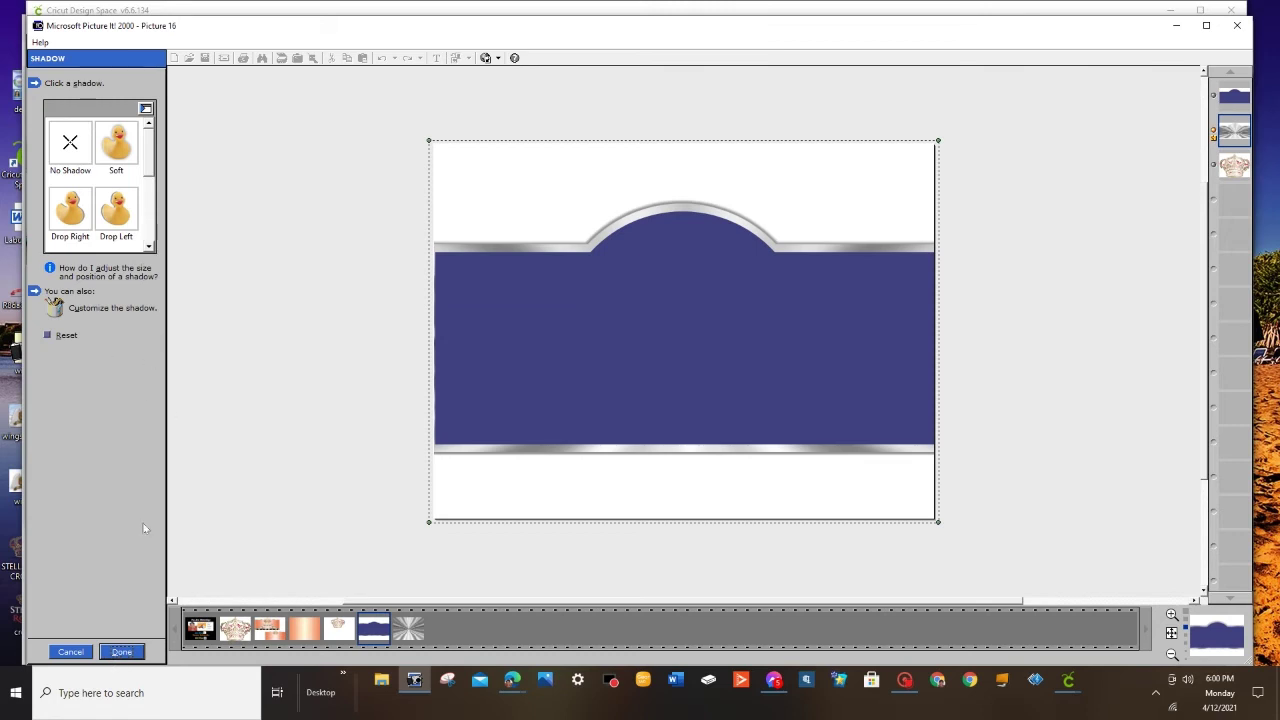
left_click(122, 651)
left_click(1248, 488)
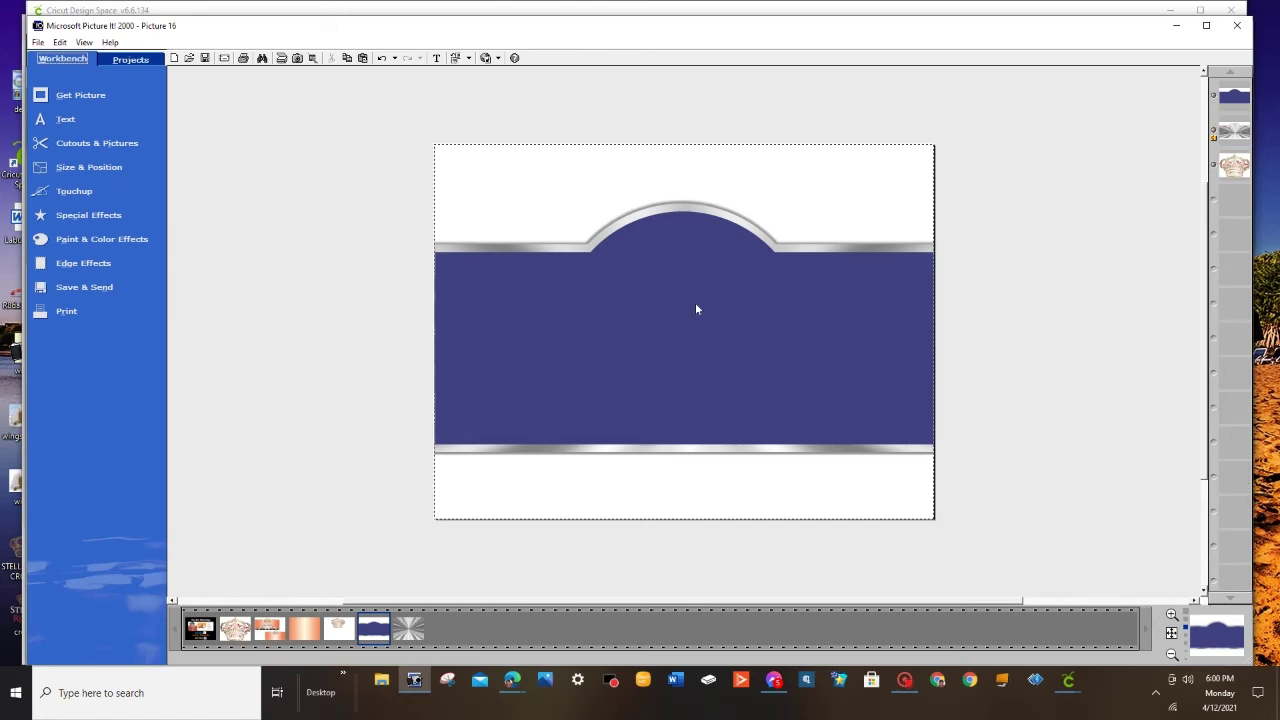
Step: Fill the blue arched band with the copper gradient picture from the filmstrip and adjust the fill to cover the whole band
left_click(751, 333)
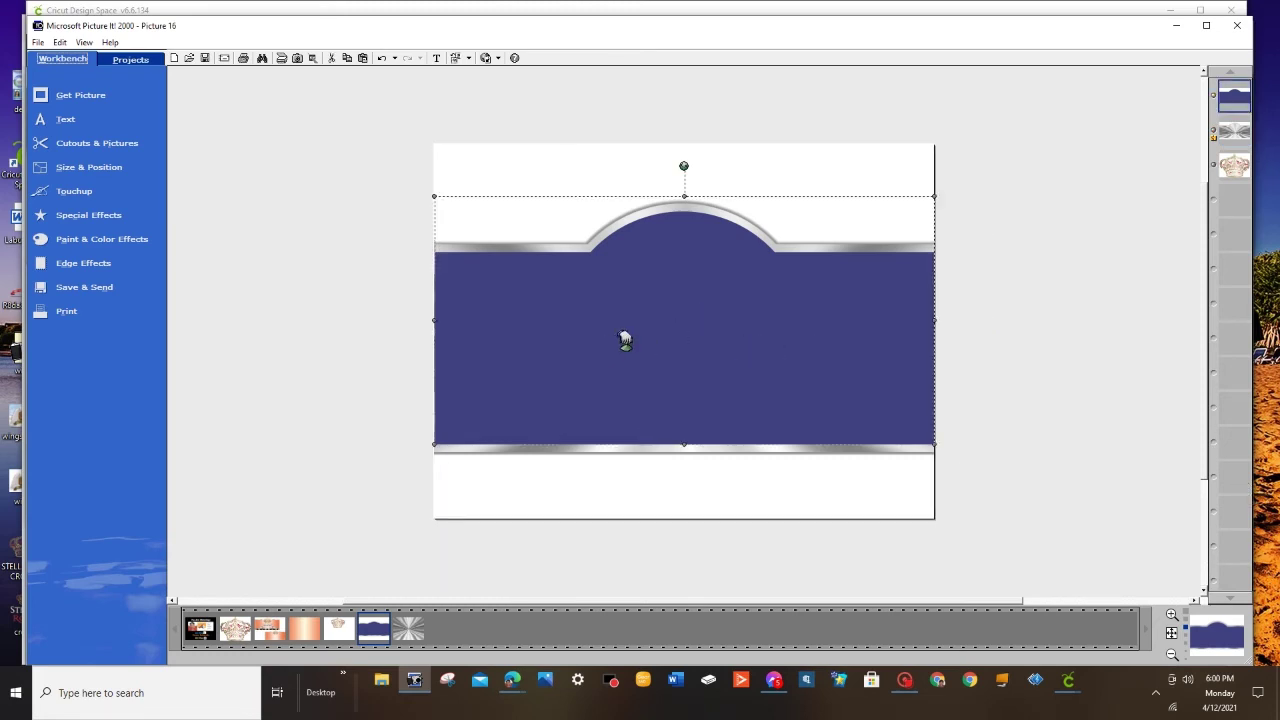
left_click(1233, 170)
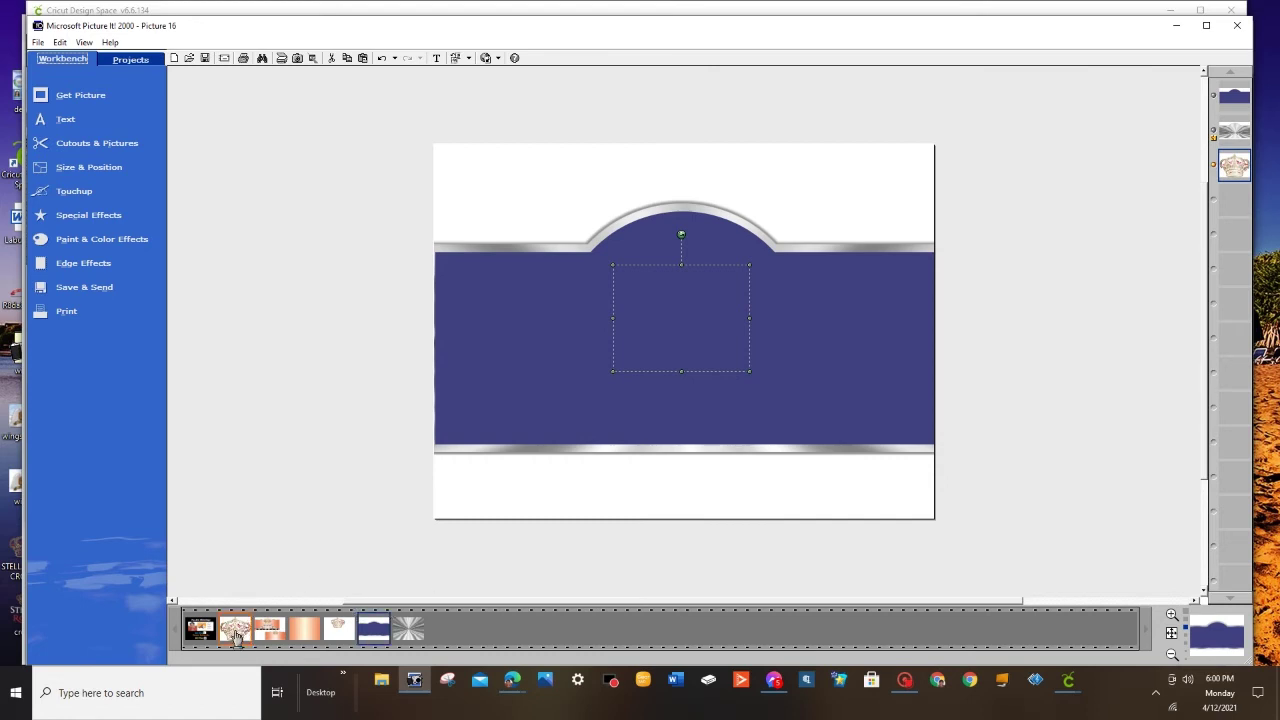
left_click(481, 376)
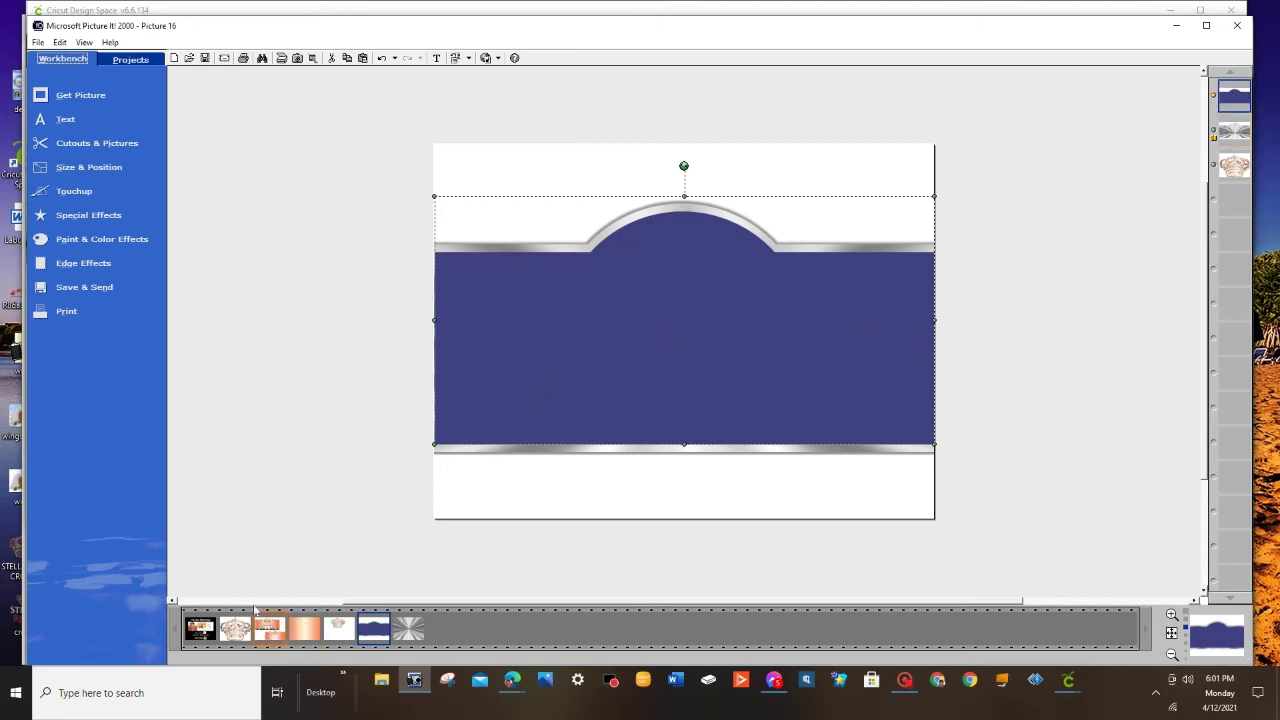
left_click(98, 145)
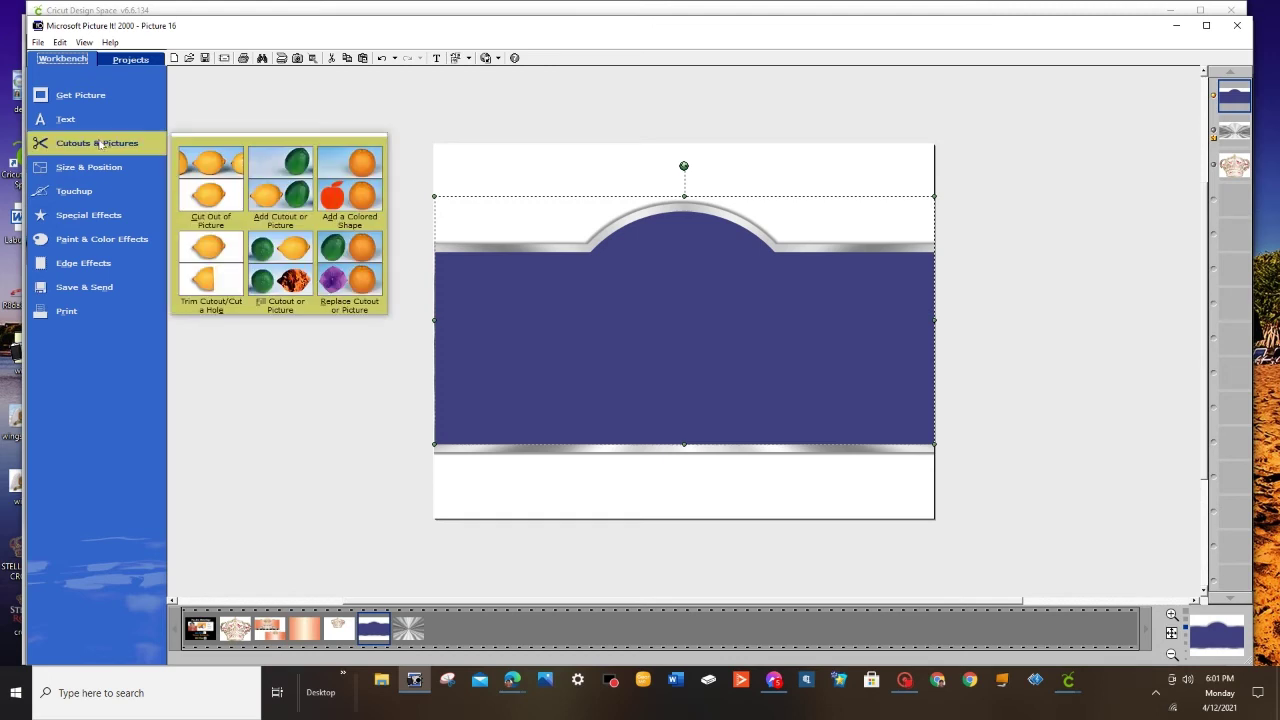
left_click(273, 284)
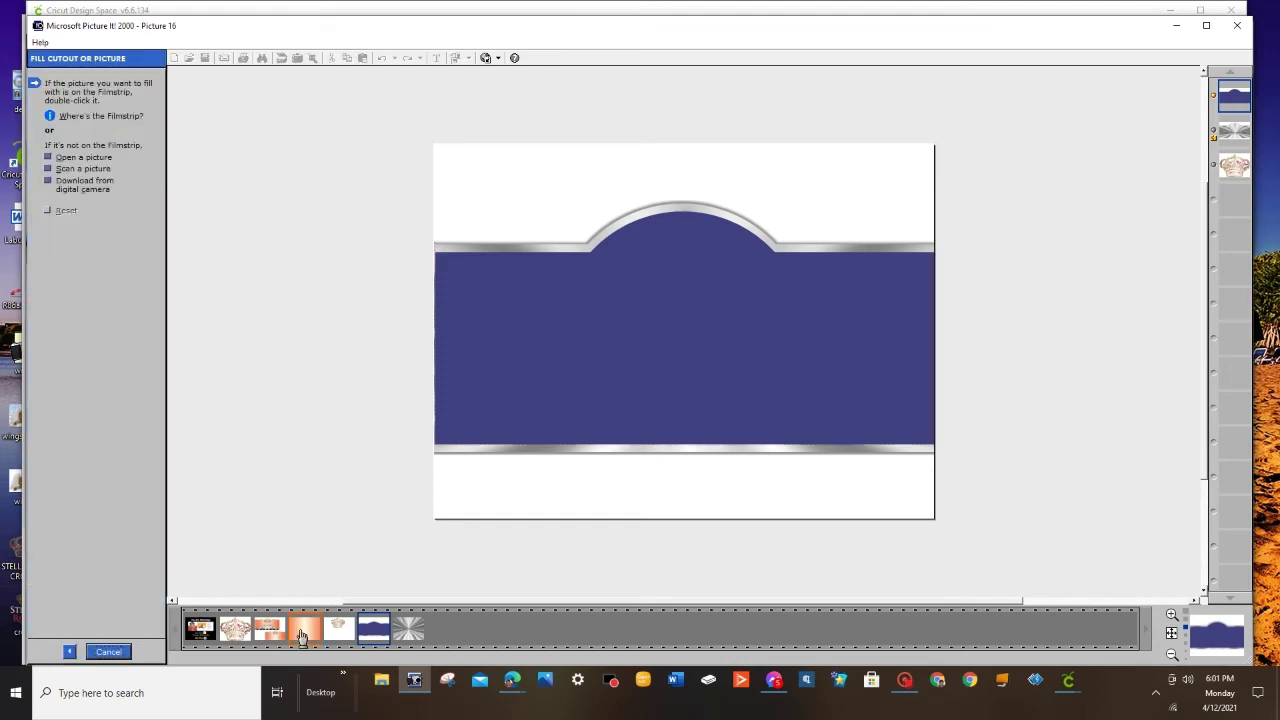
left_click_drag(302, 632, 676, 343)
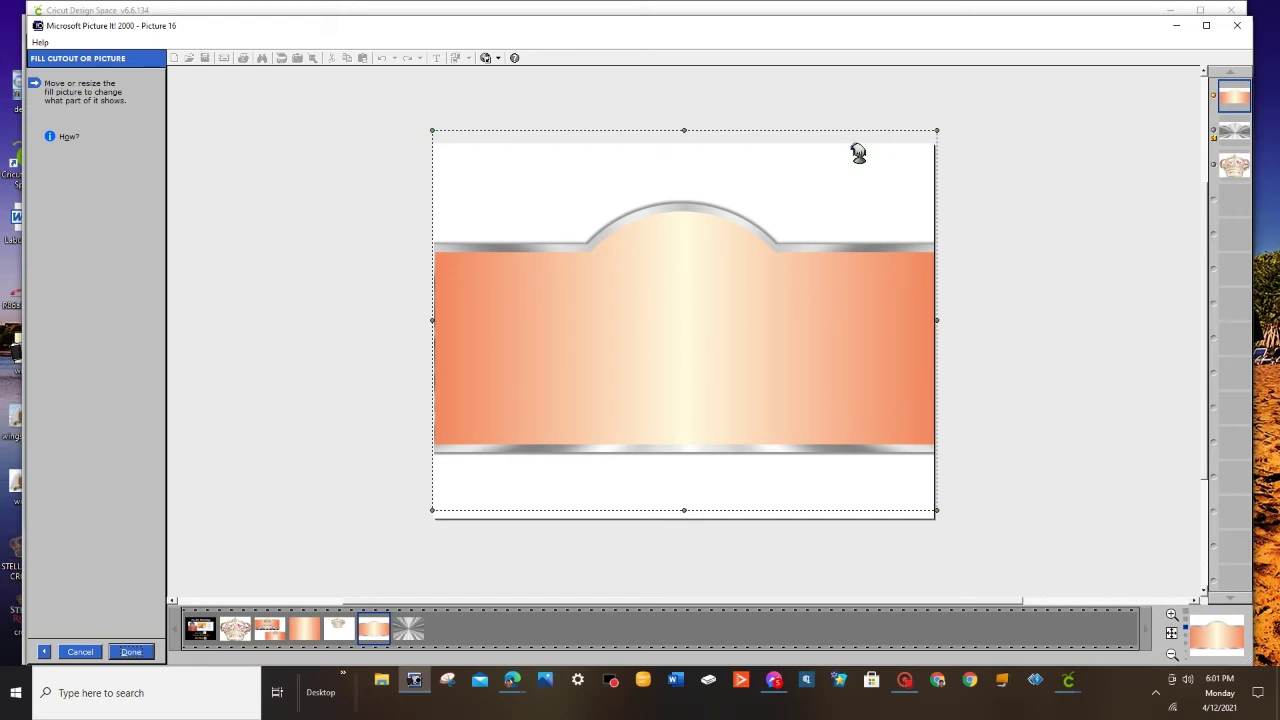
left_click_drag(683, 122, 677, 174)
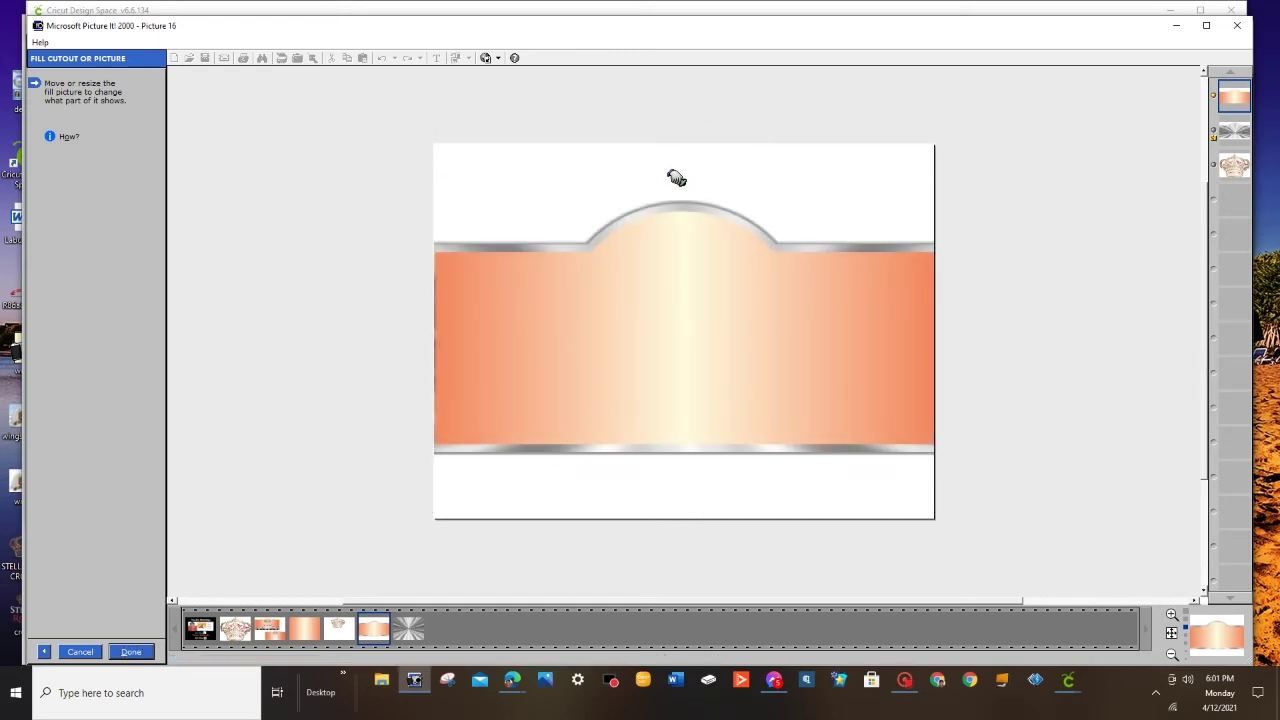
left_click(132, 652)
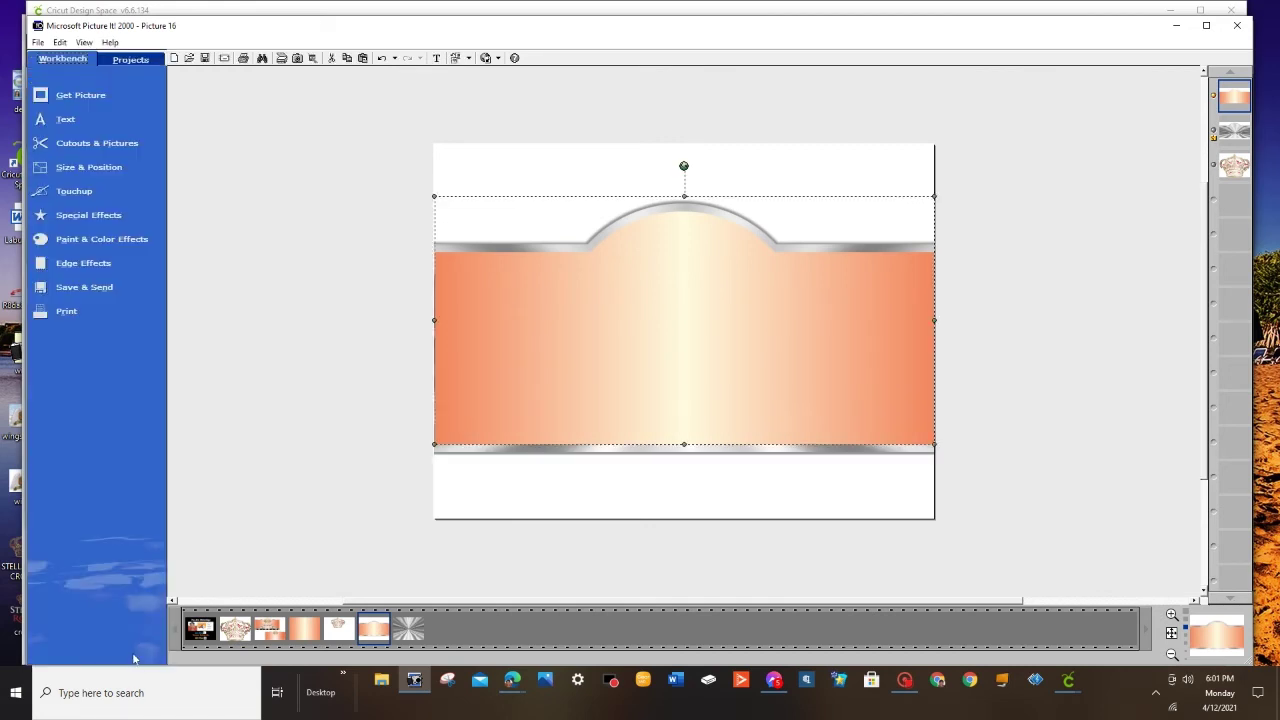
left_click(1134, 534)
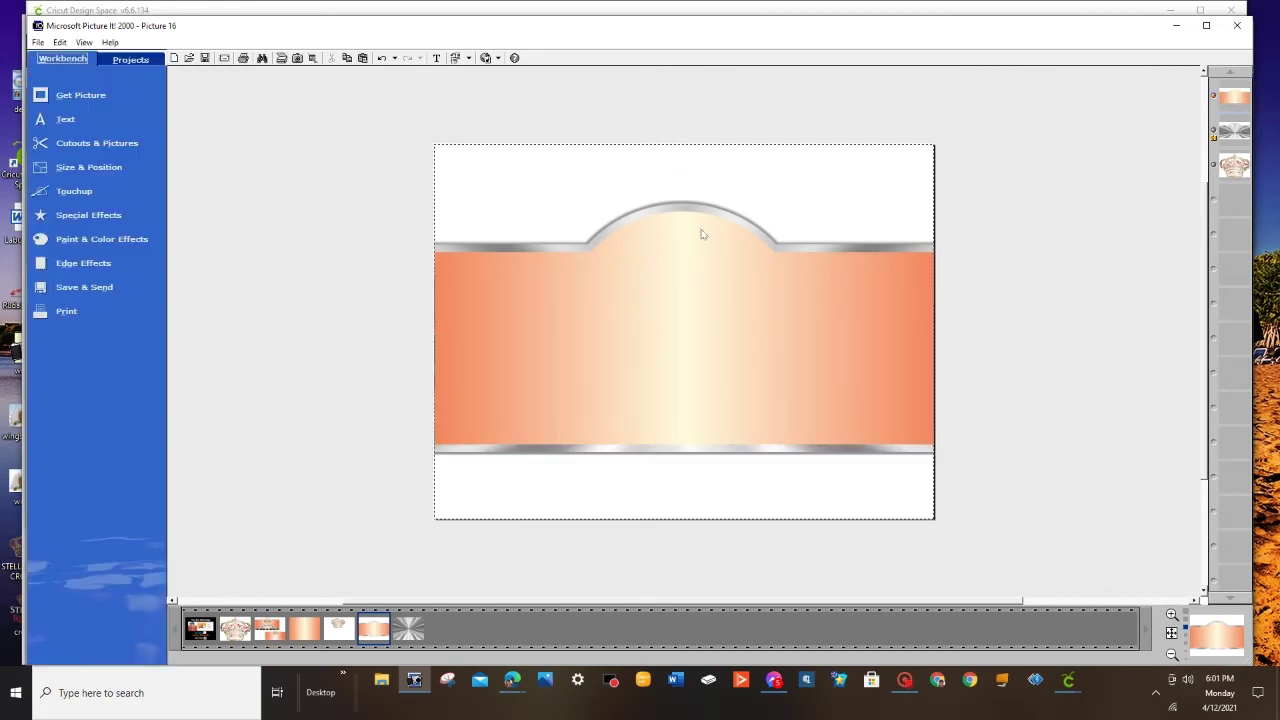
Step: Bring the crown to the front of the stack and move it up into the arch of the copper band
left_click(1236, 177)
left_click_drag(1240, 180, 1234, 96)
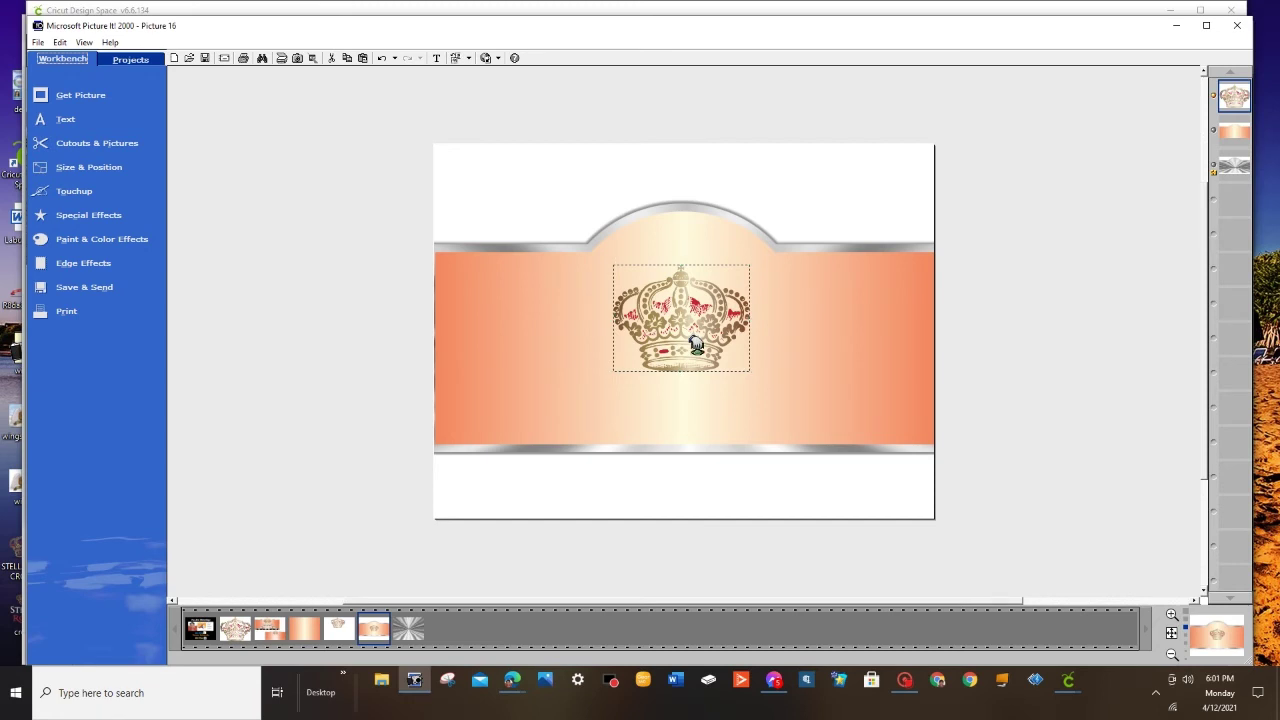
left_click_drag(696, 344, 697, 297)
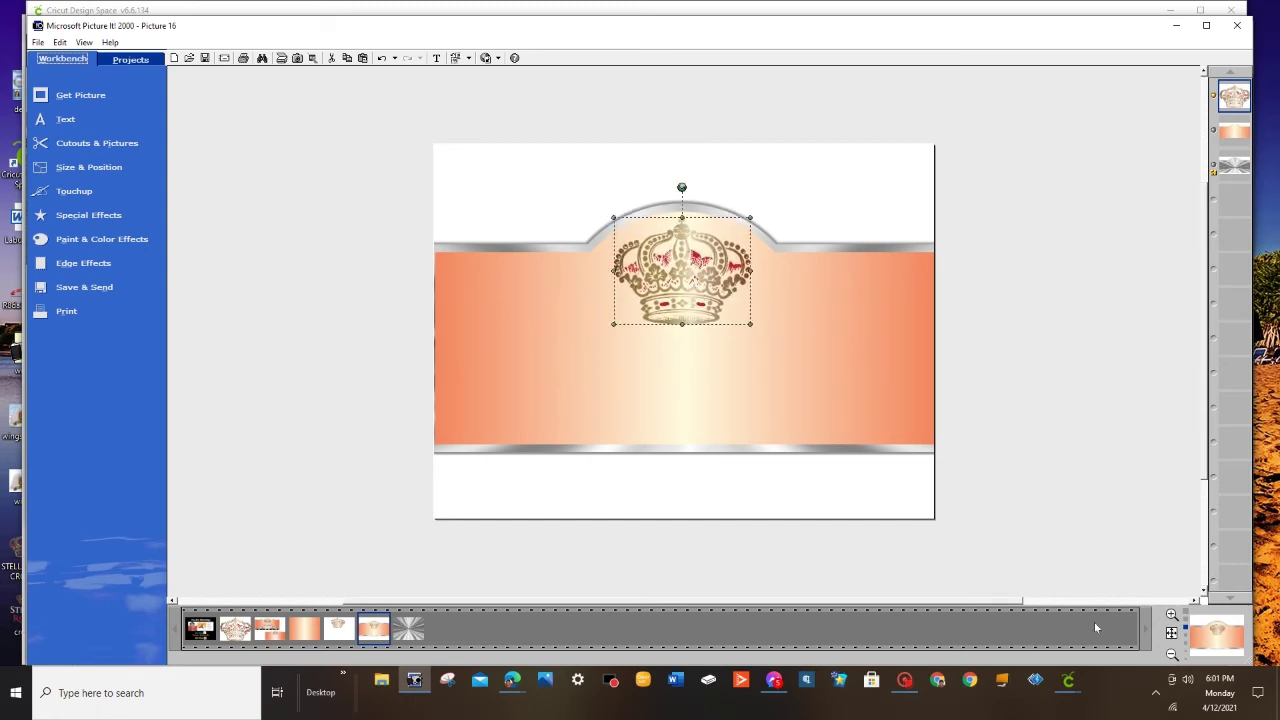
left_click(557, 440)
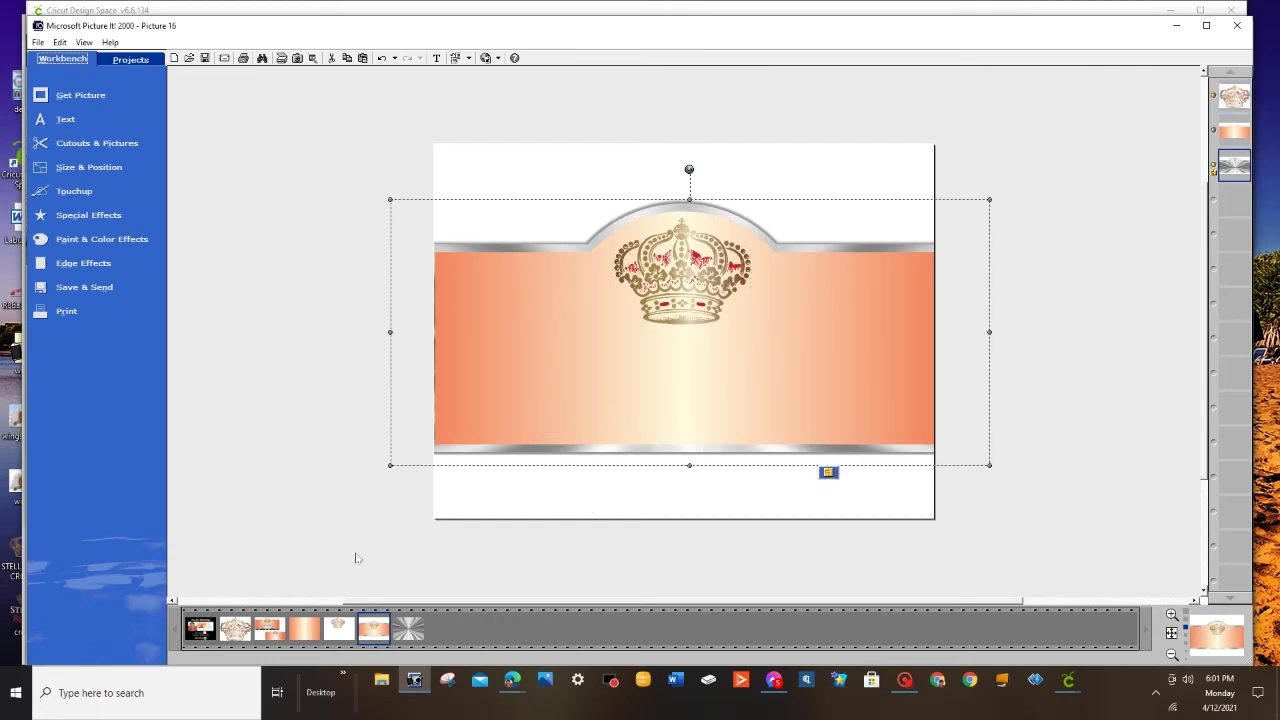
Step: Compare the label with the finished soiree sample in Picture 13, then return to Picture 16
mouse_move(261, 634)
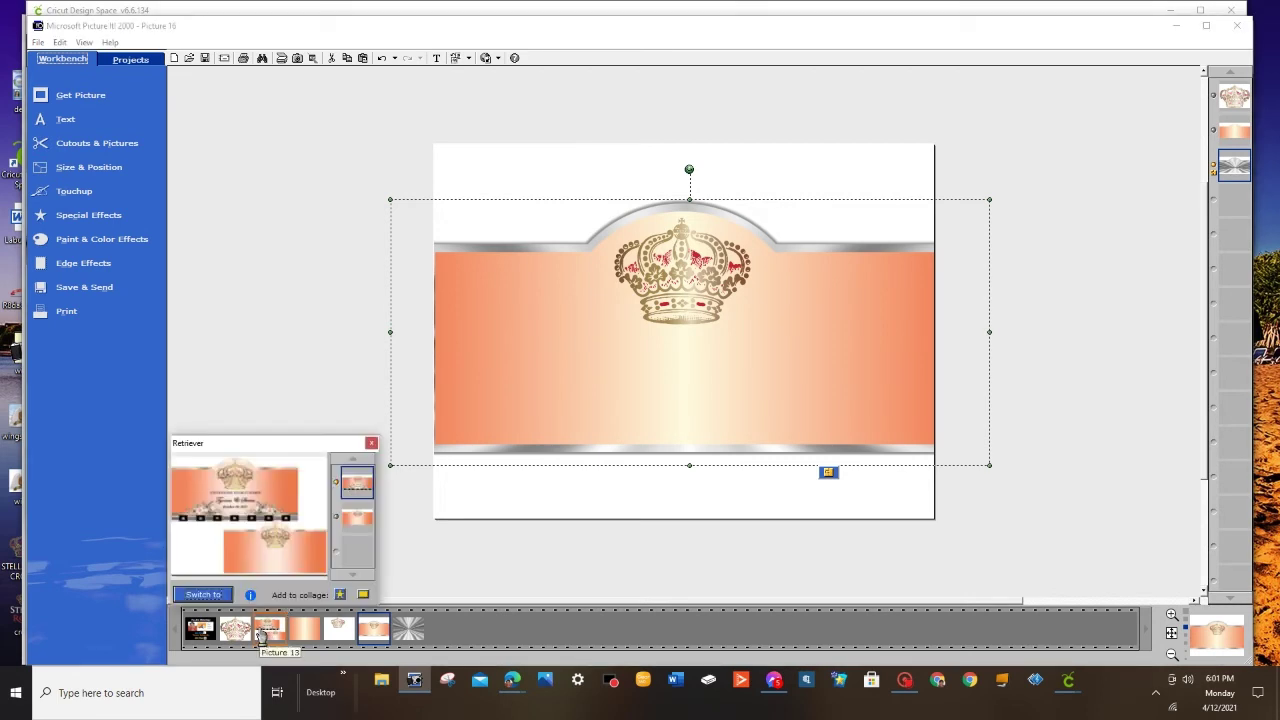
left_click(215, 593)
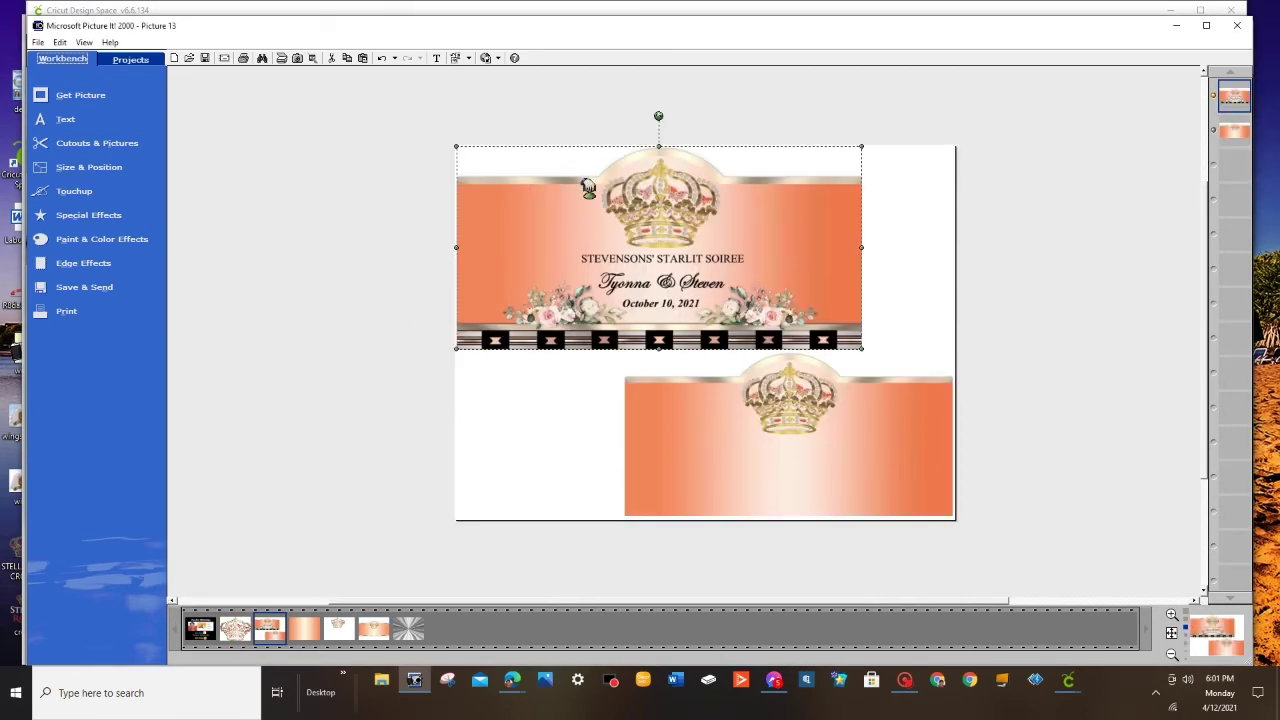
mouse_move(373, 630)
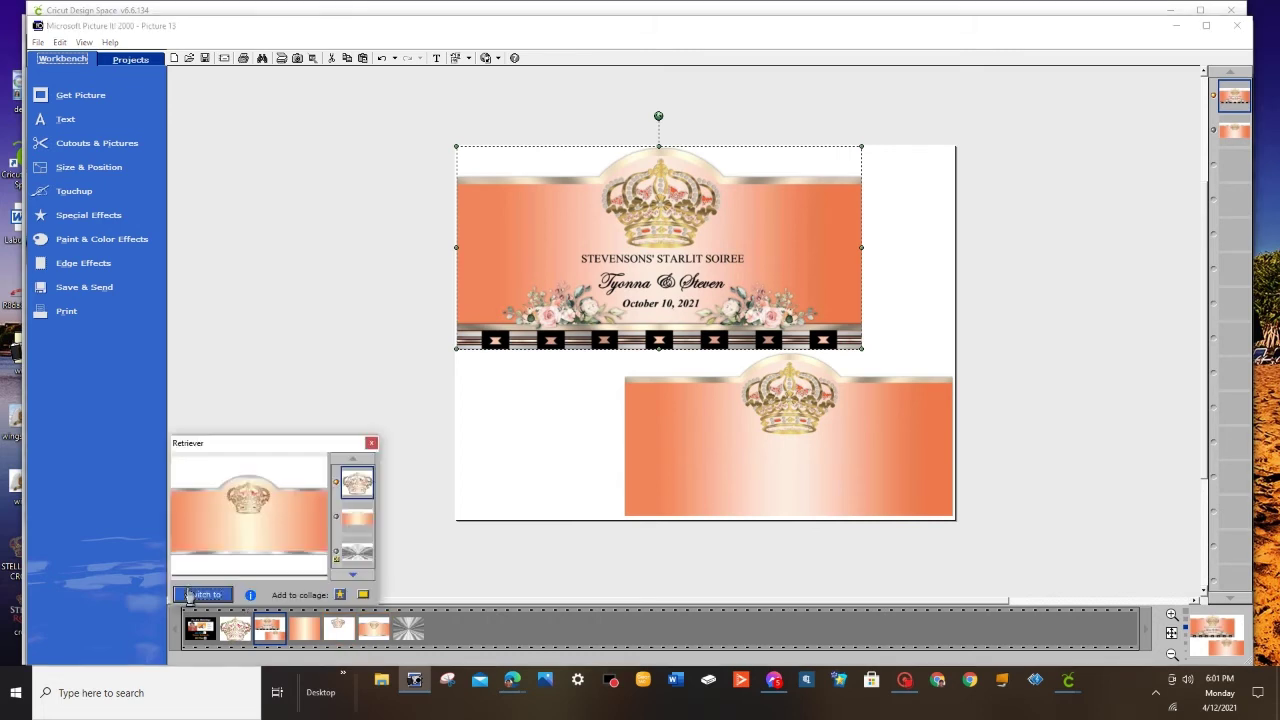
left_click(190, 596)
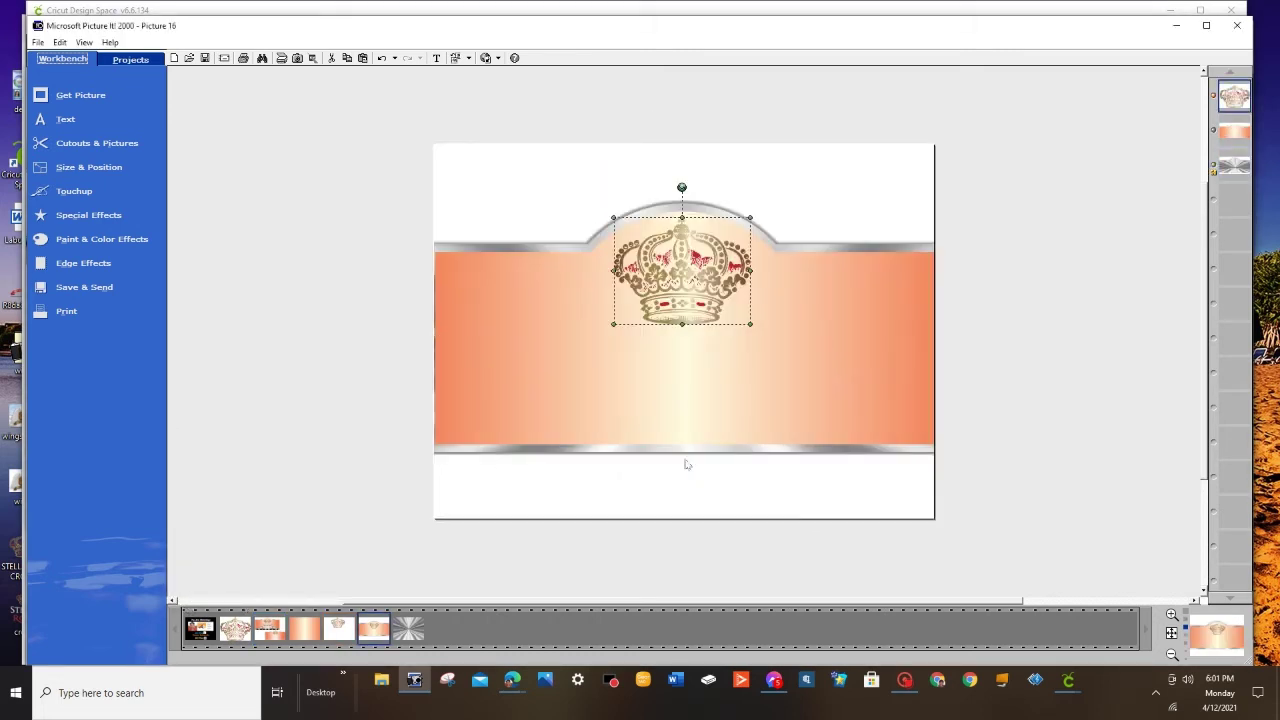
Step: Correct the tint of the silver borders to a golden hue between orange and yellow with an intensity of 40
left_click(557, 252)
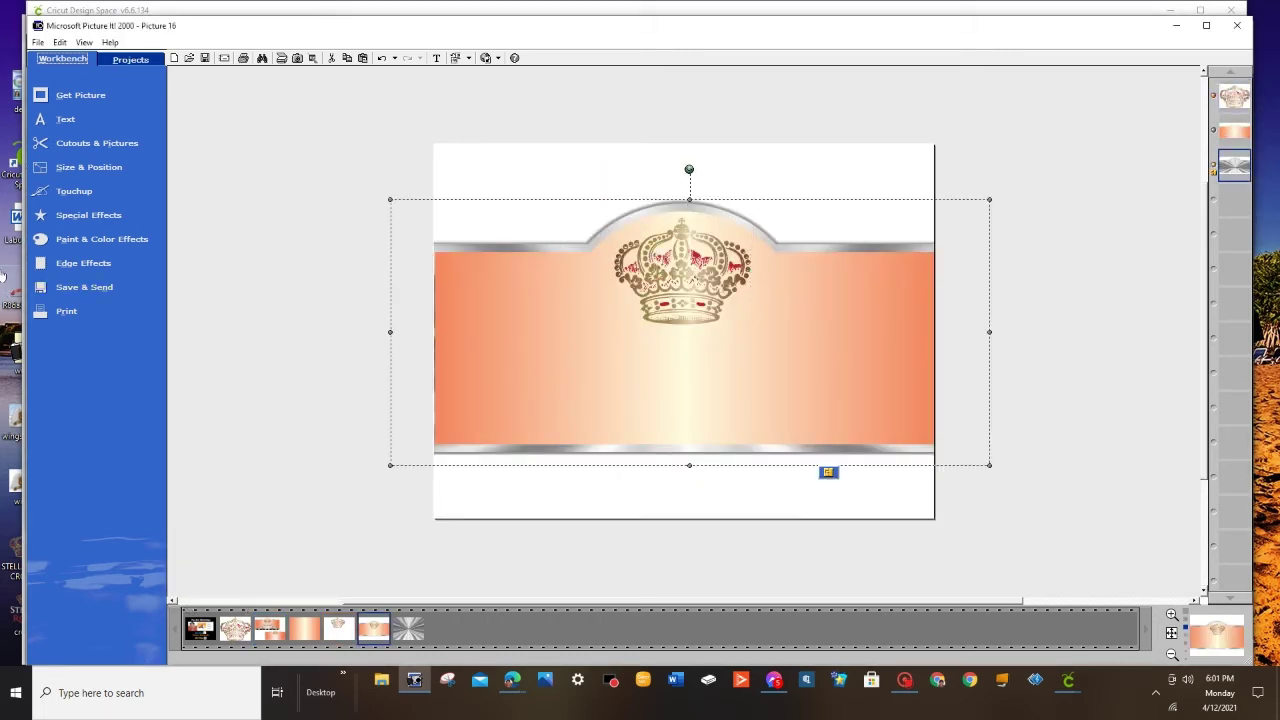
left_click(72, 190)
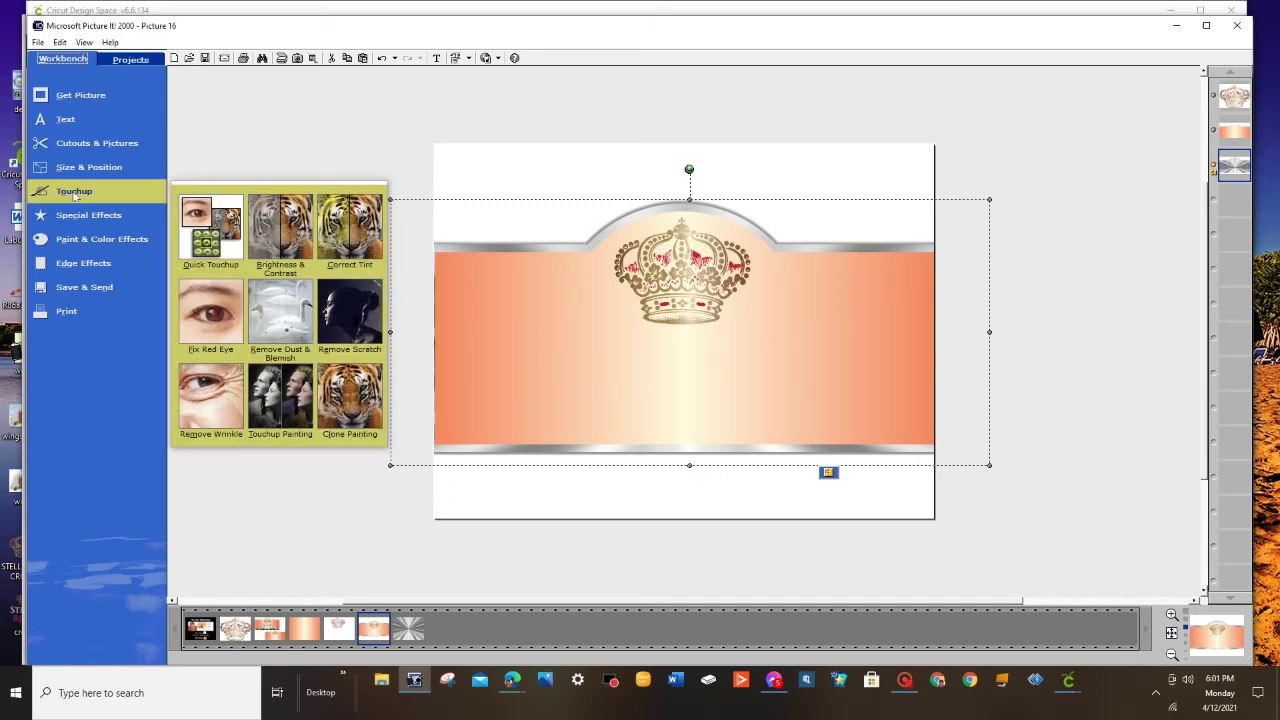
left_click(350, 230)
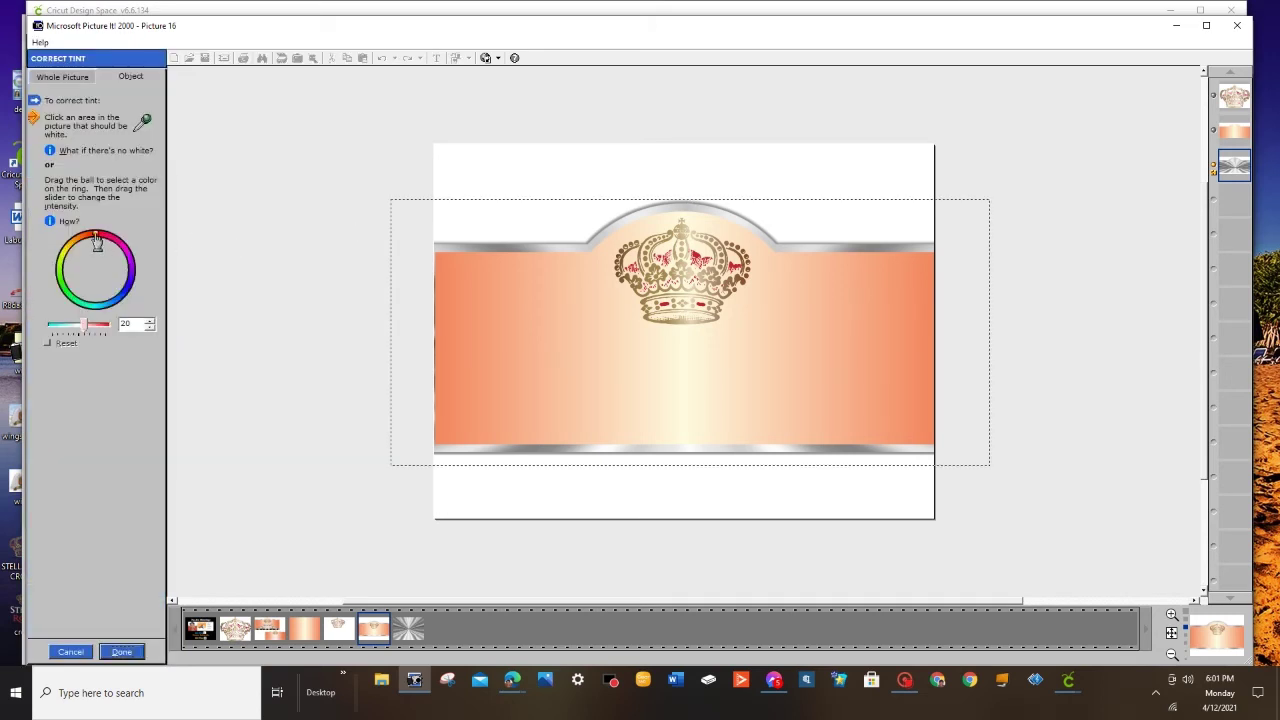
left_click_drag(97, 240, 75, 255)
left_click(84, 330)
left_click_drag(84, 334, 91, 338)
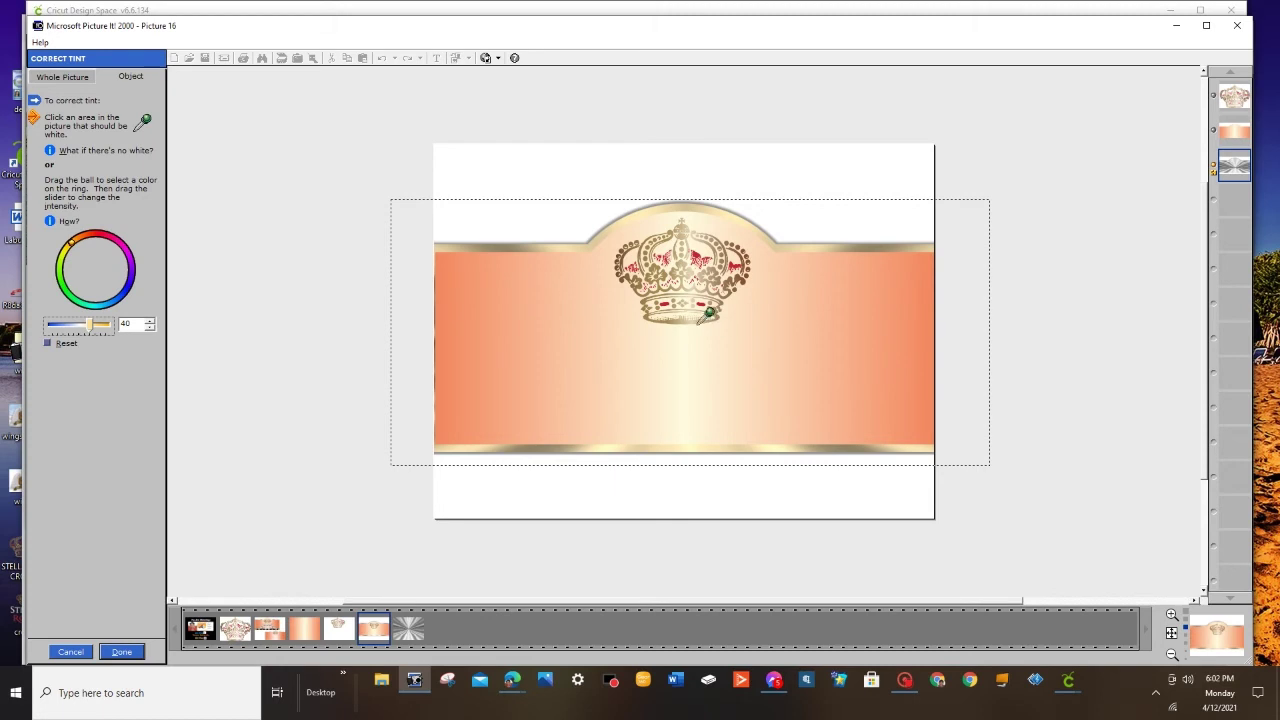
left_click(121, 652)
left_click(710, 590)
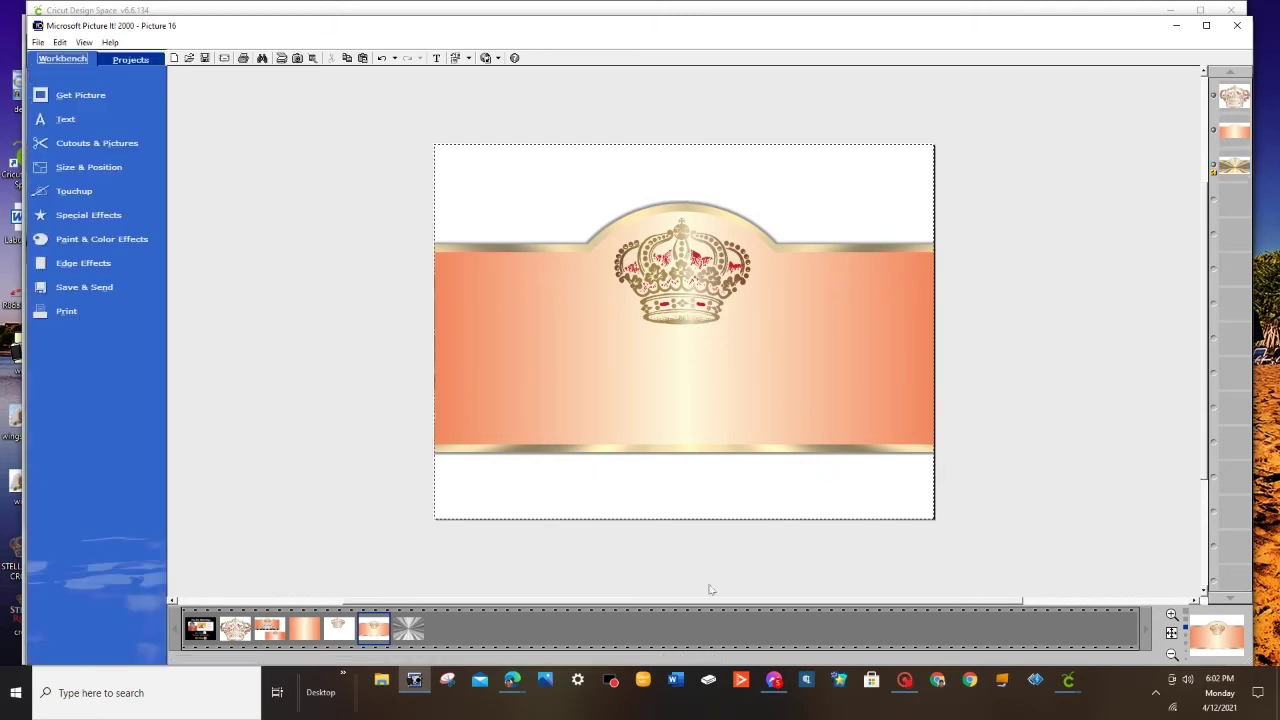
Step: Fine-tune the gold borders' color to a brightness of 72 and a saturation of 36
left_click(587, 446)
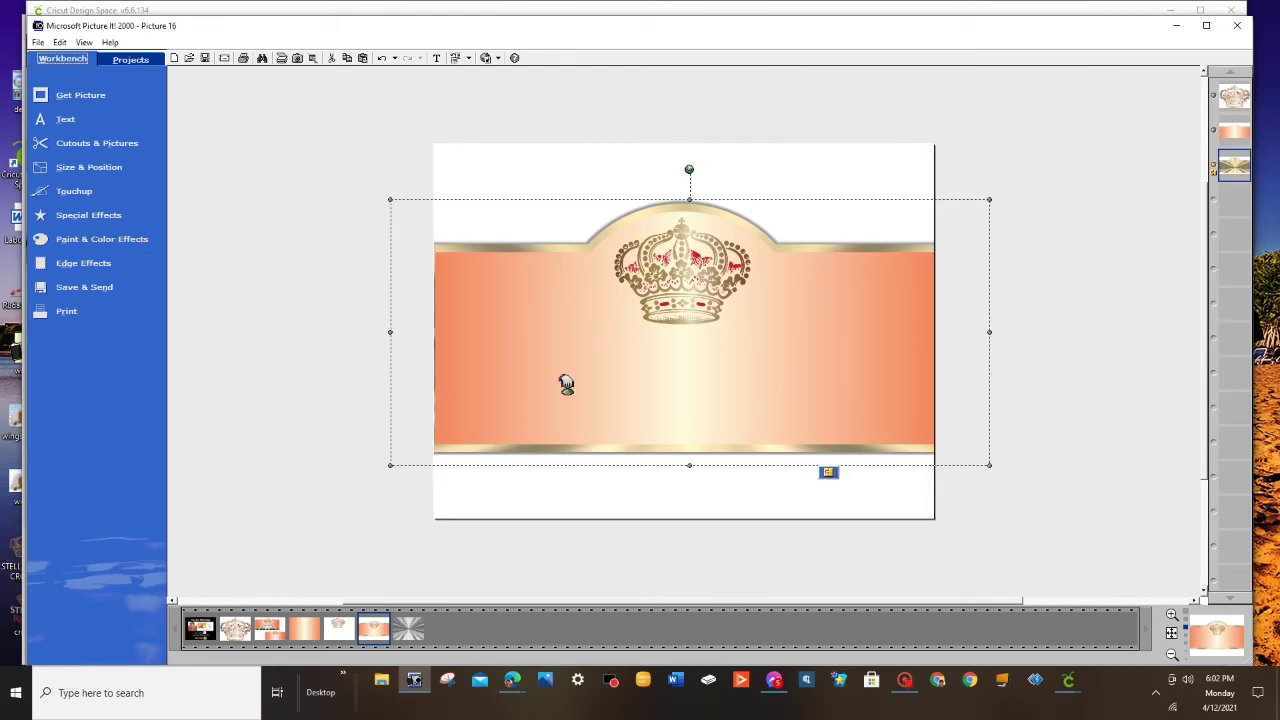
left_click(128, 241)
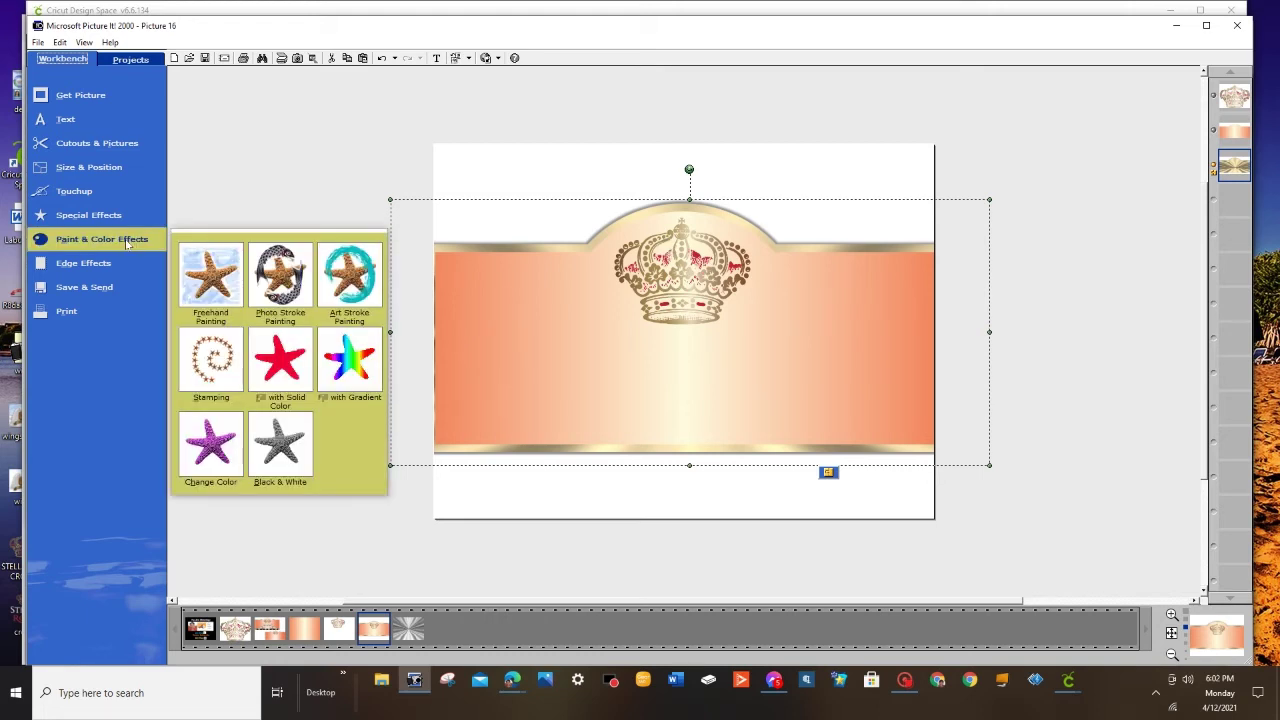
left_click(210, 450)
left_click(148, 275)
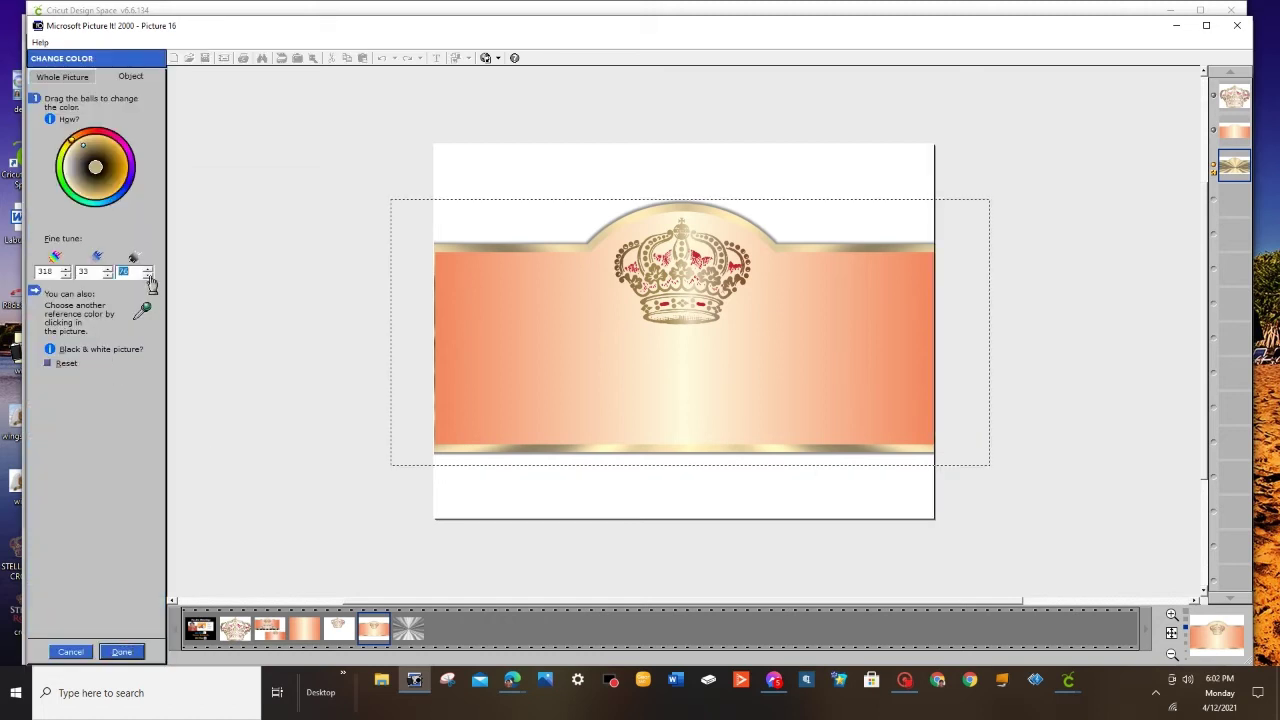
left_click(148, 276)
left_click(148, 276)
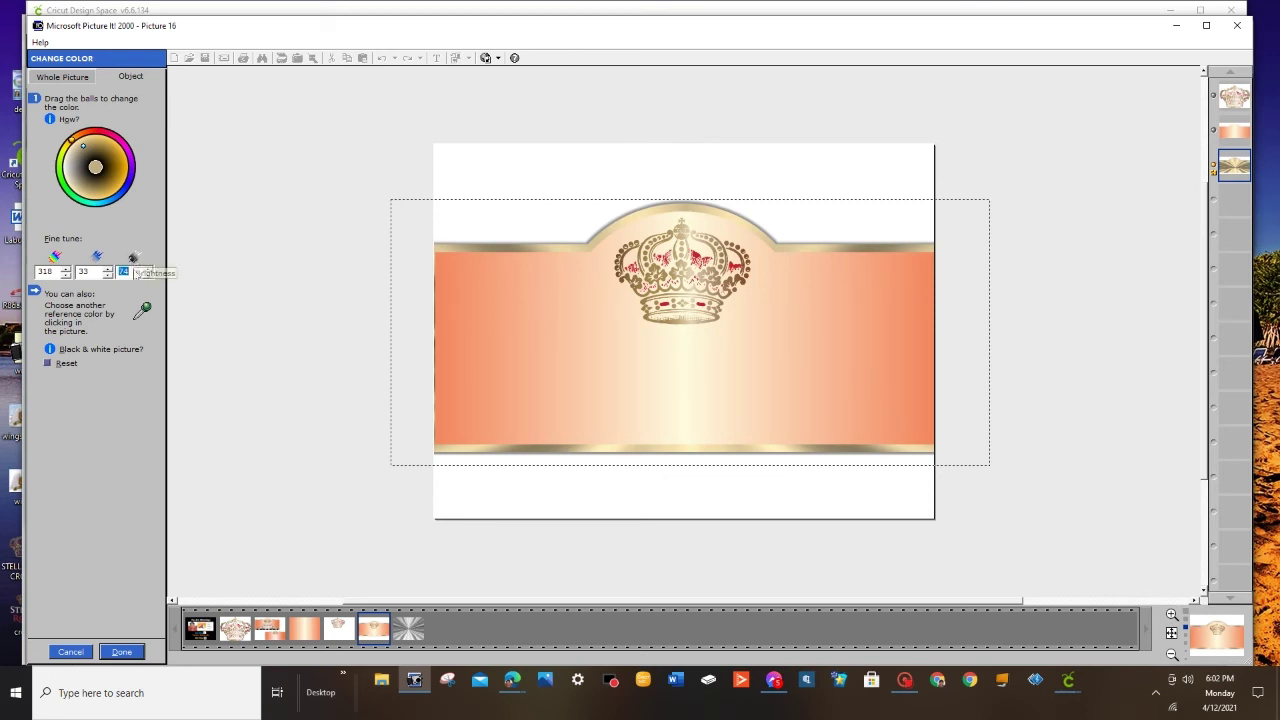
left_click(148, 276)
left_click(148, 276)
left_click(107, 269)
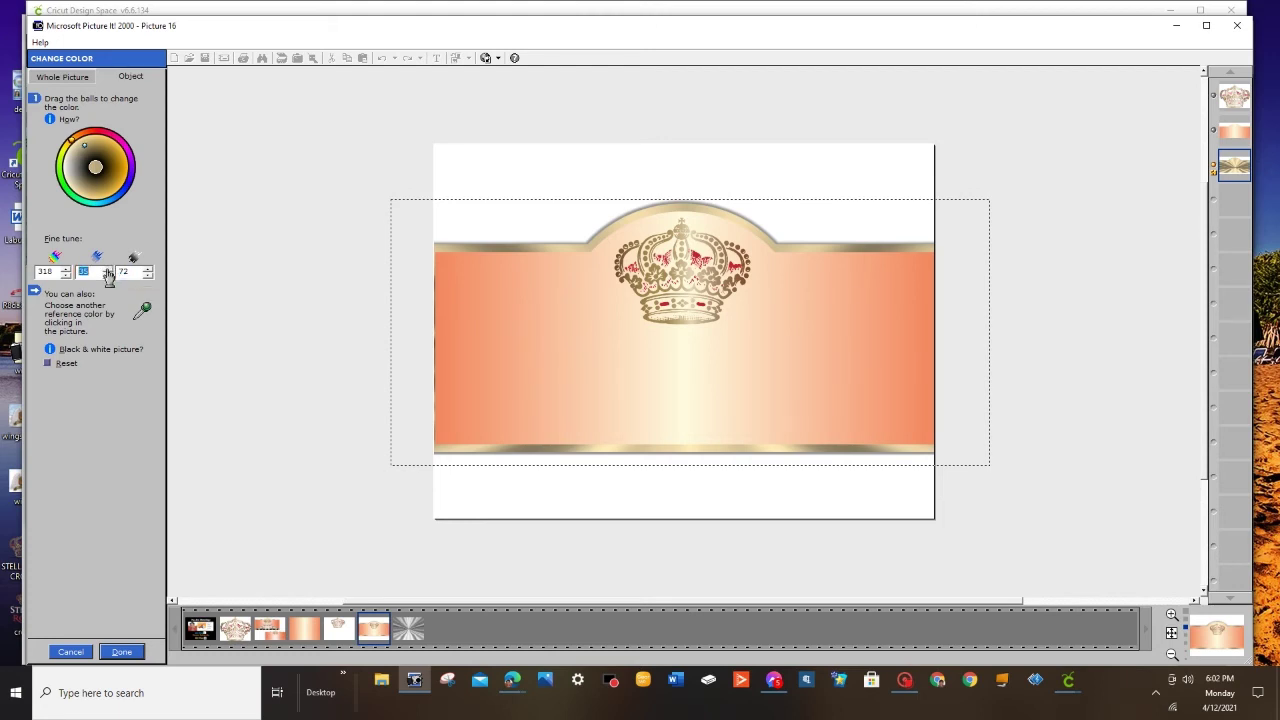
left_click(107, 269)
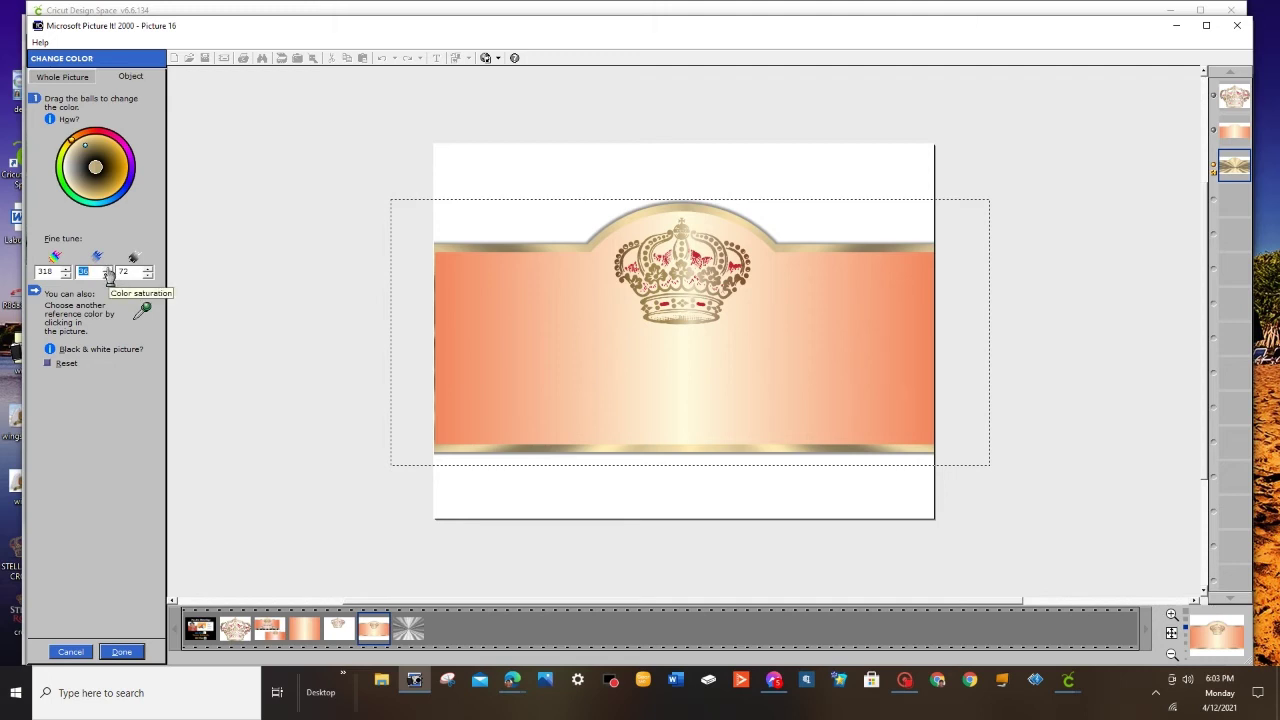
left_click(121, 653)
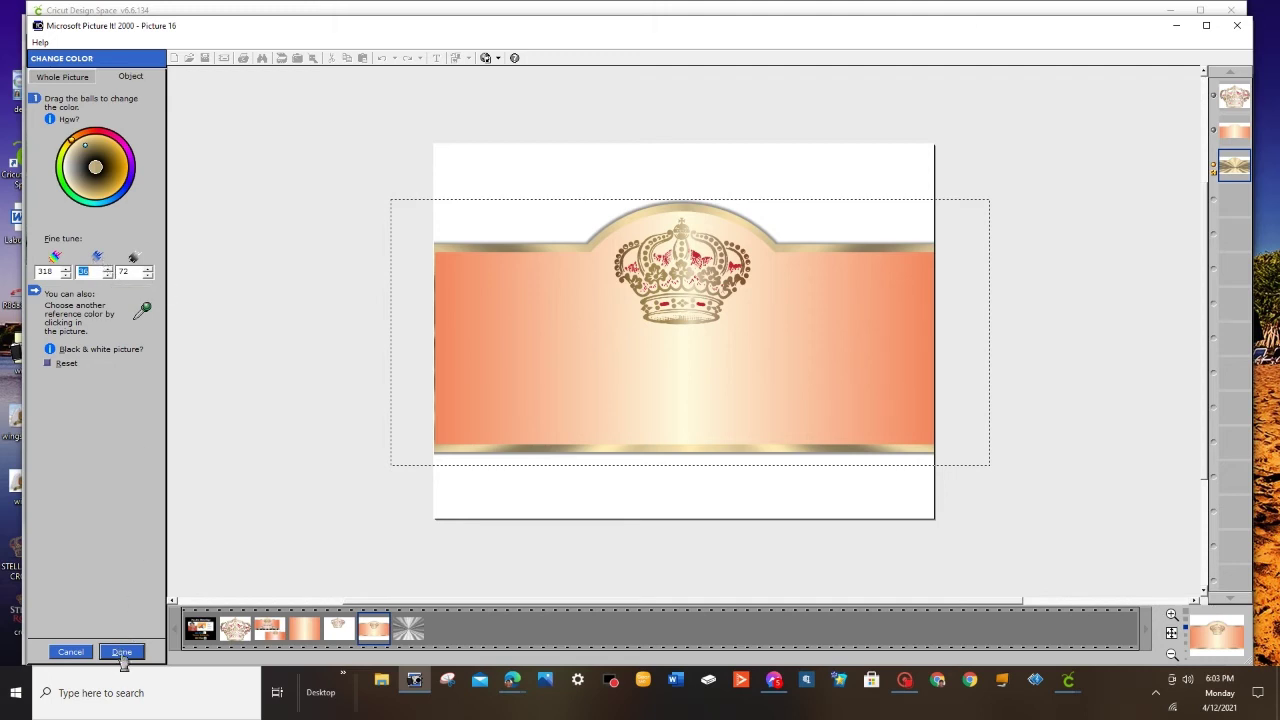
left_click(1036, 540)
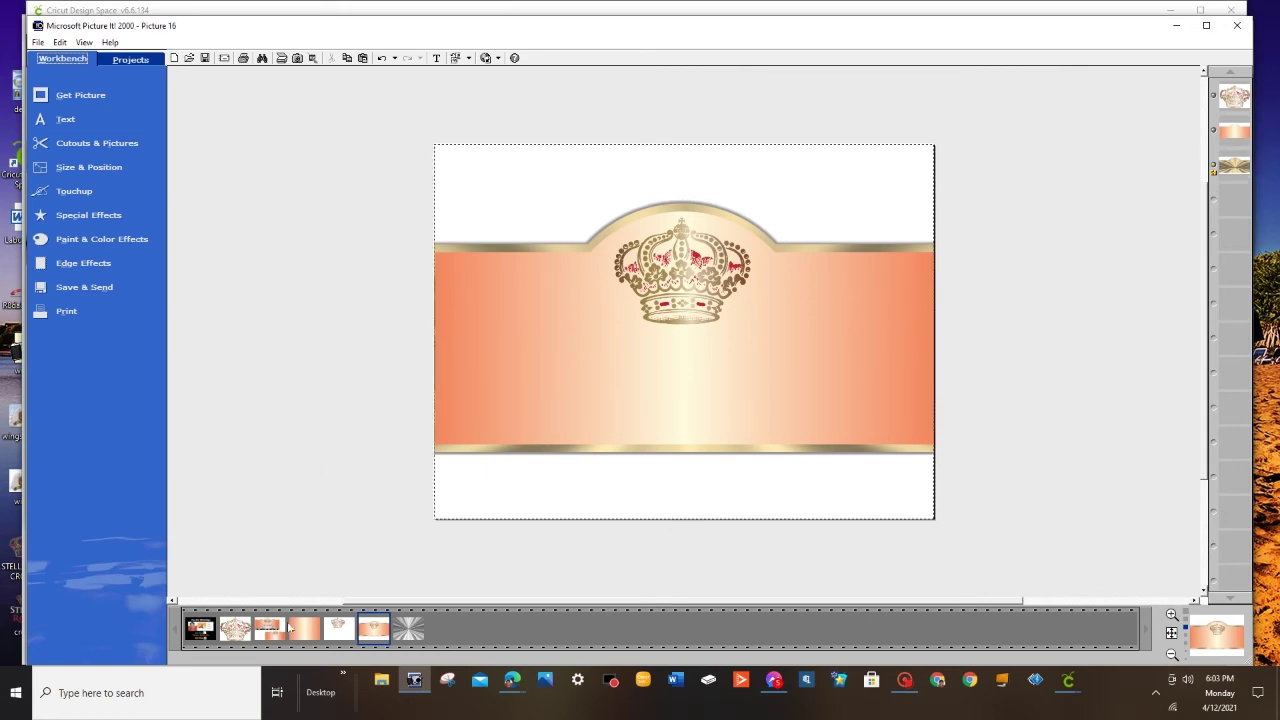
Step: Check the border and crown colors on the sample labels in Picture 13 and return to the working label
mouse_move(276, 636)
left_click(203, 595)
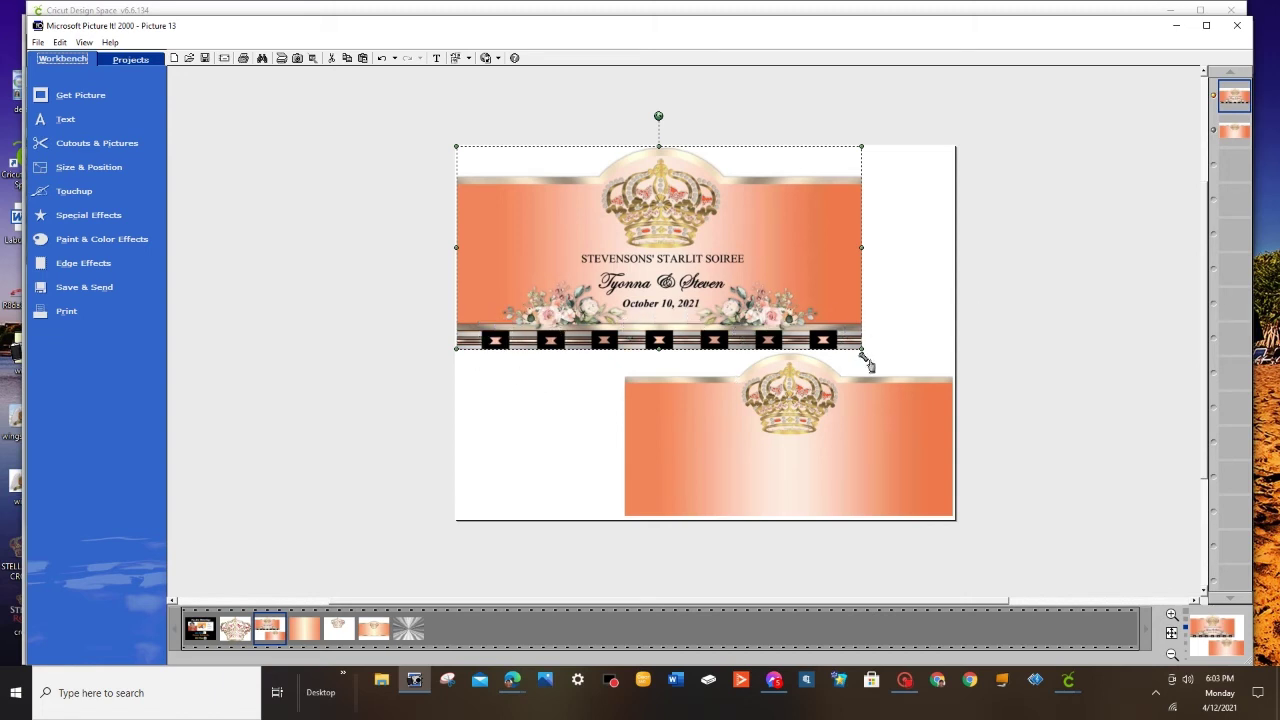
left_click(290, 512)
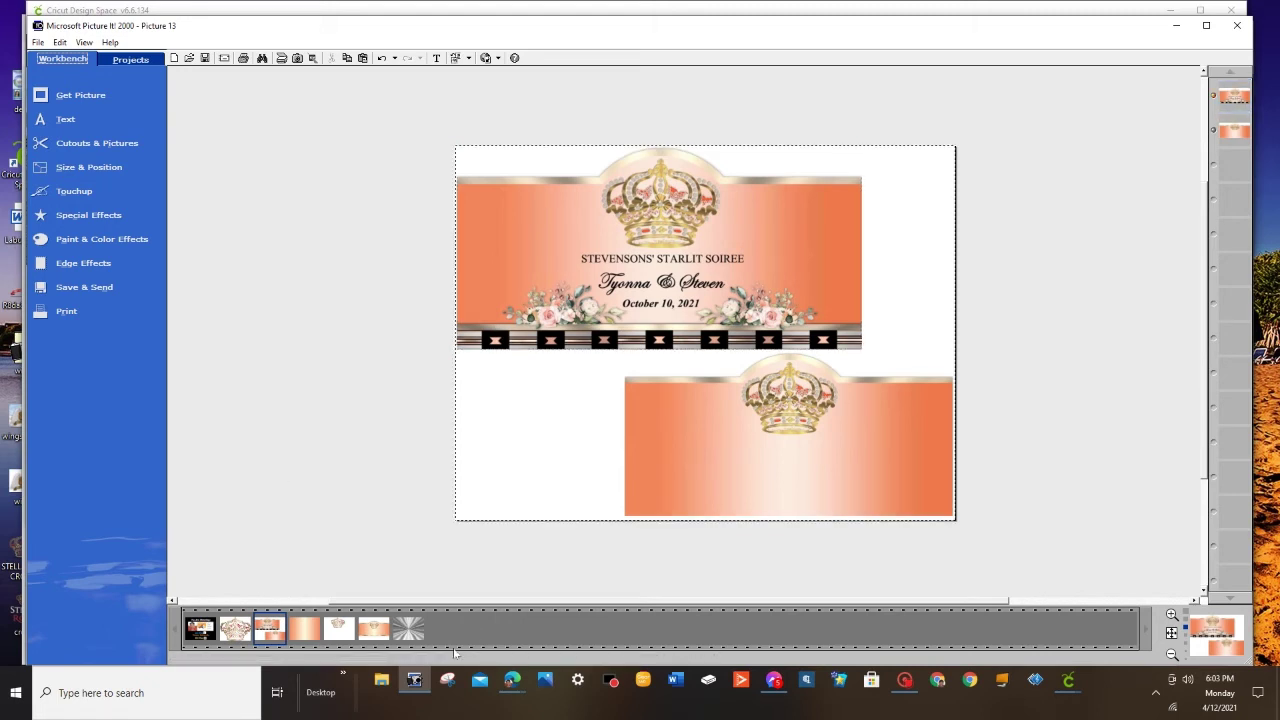
mouse_move(375, 630)
left_click(204, 596)
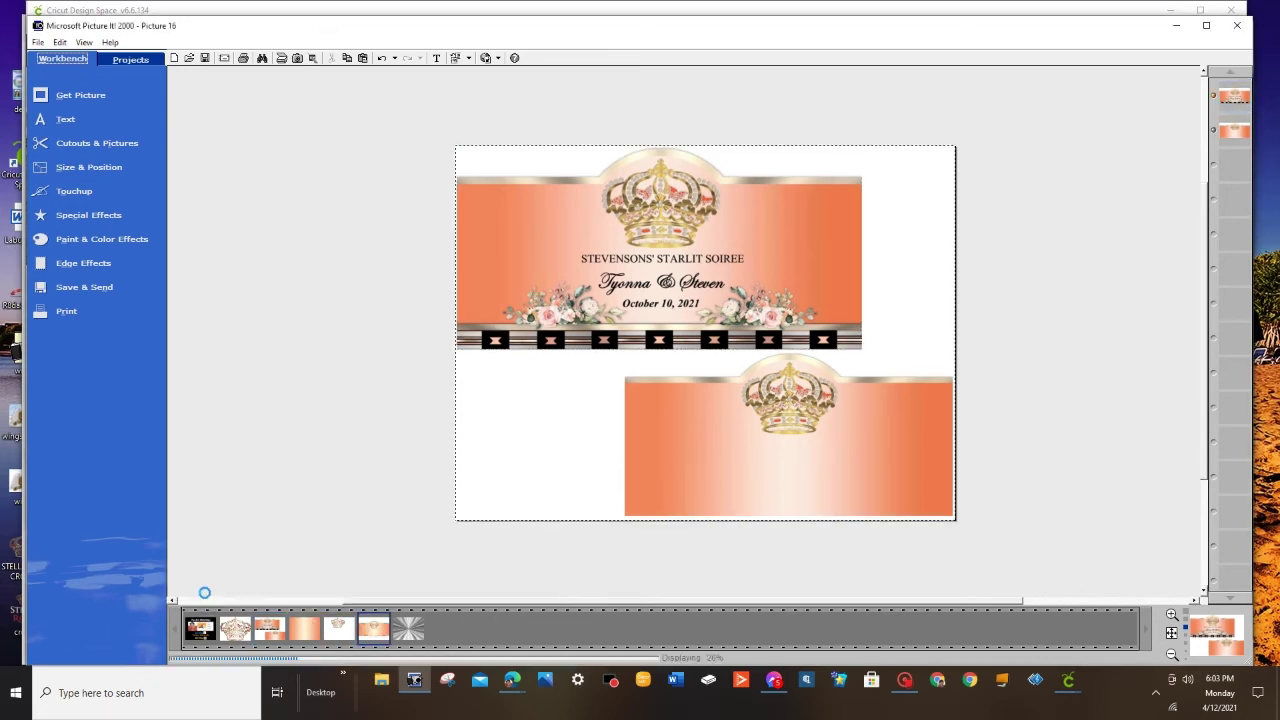
left_click(1107, 395)
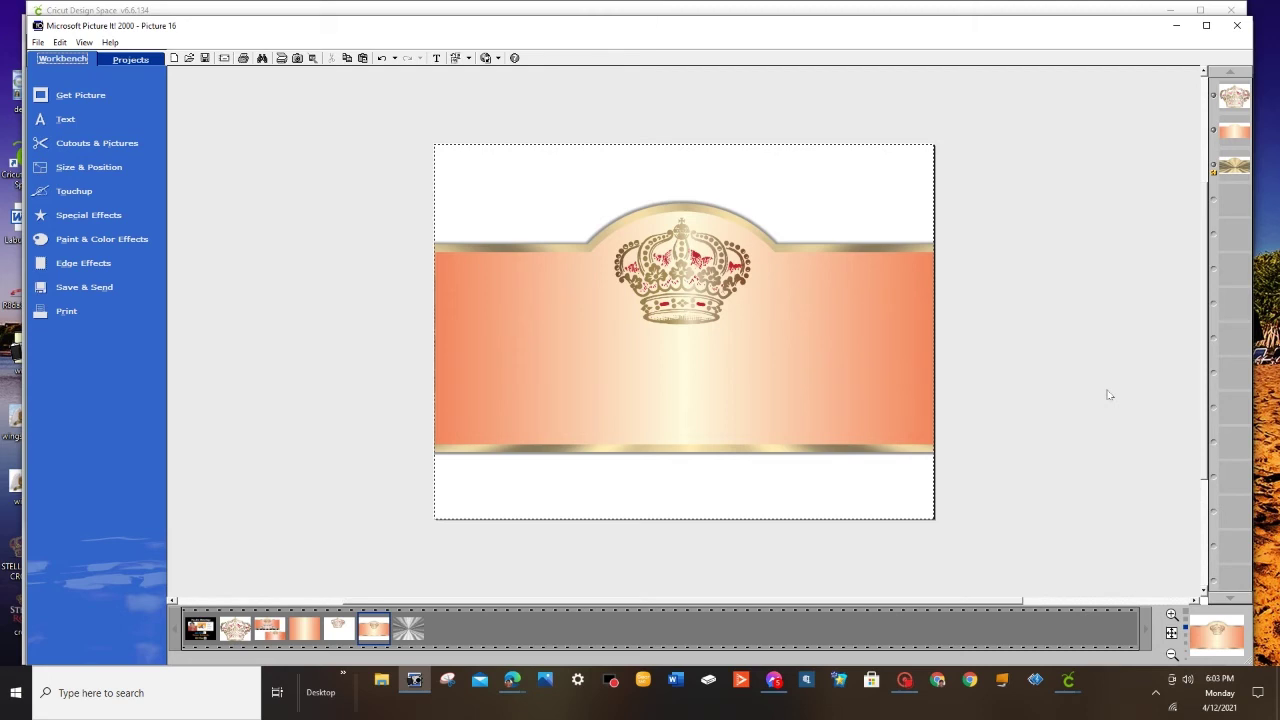
Step: Apply a Soft shadow to the crown in the arch
left_click(694, 287)
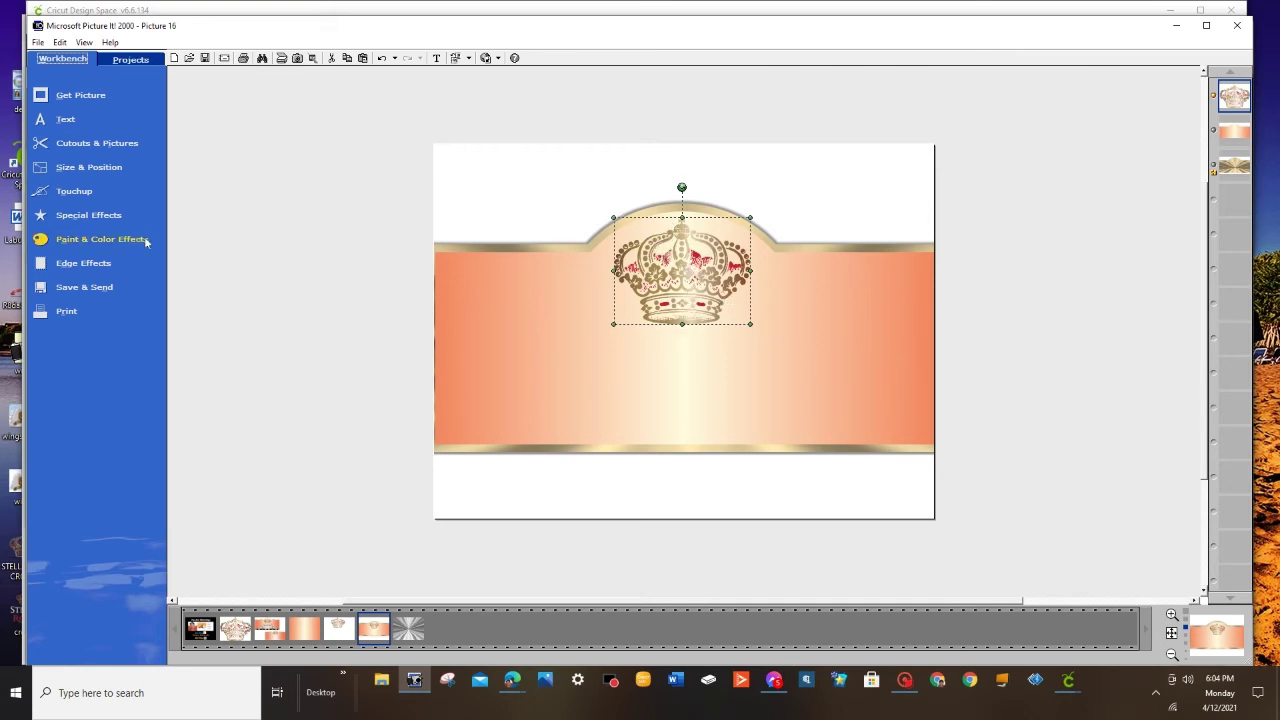
left_click(68, 219)
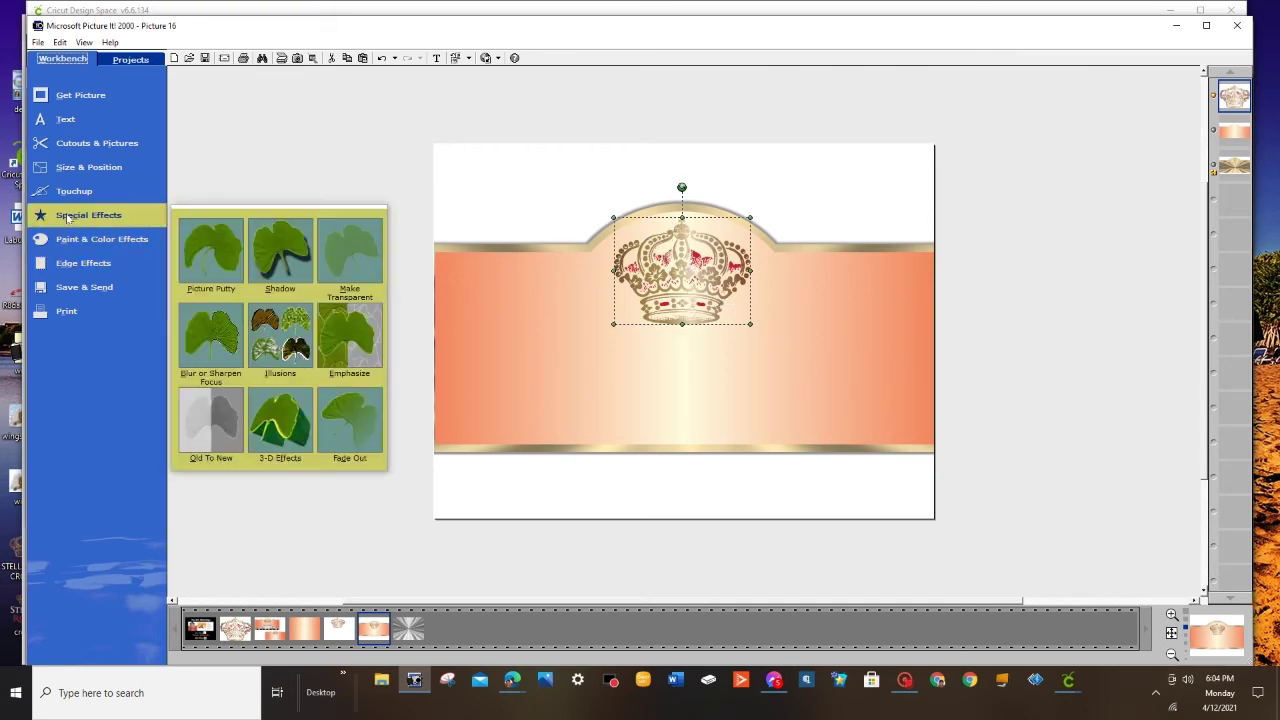
left_click(282, 256)
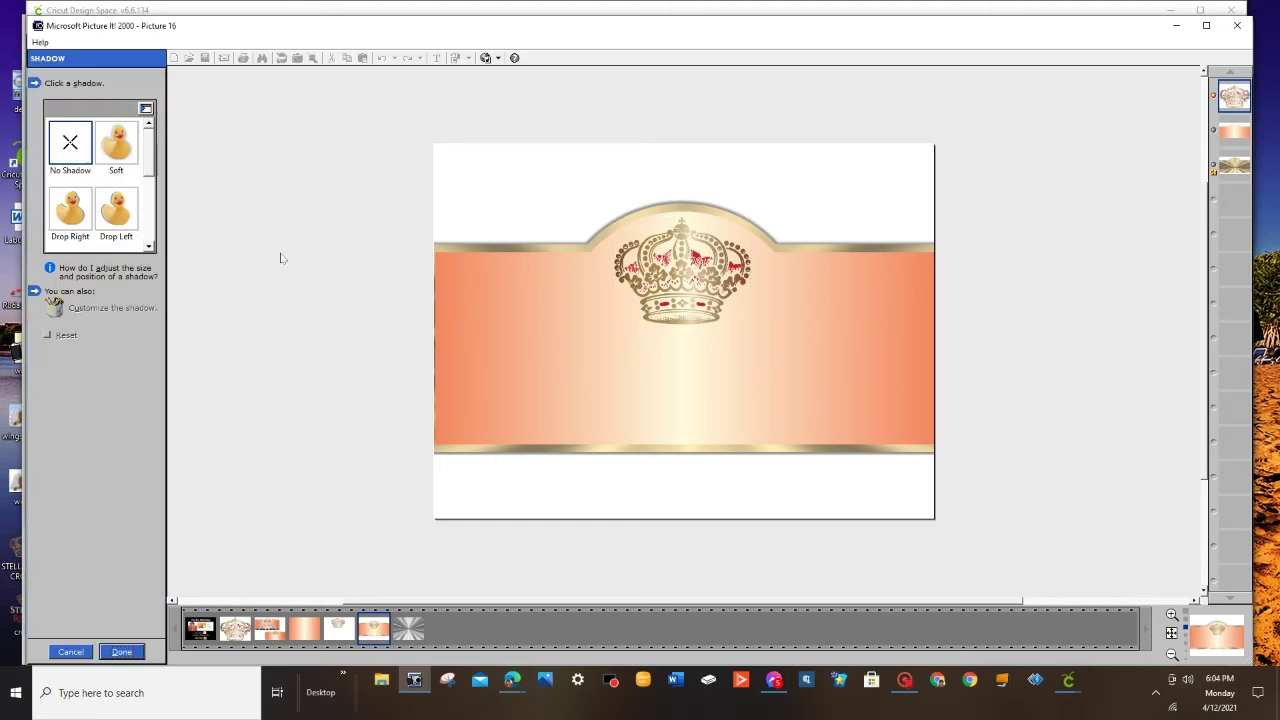
left_click(119, 152)
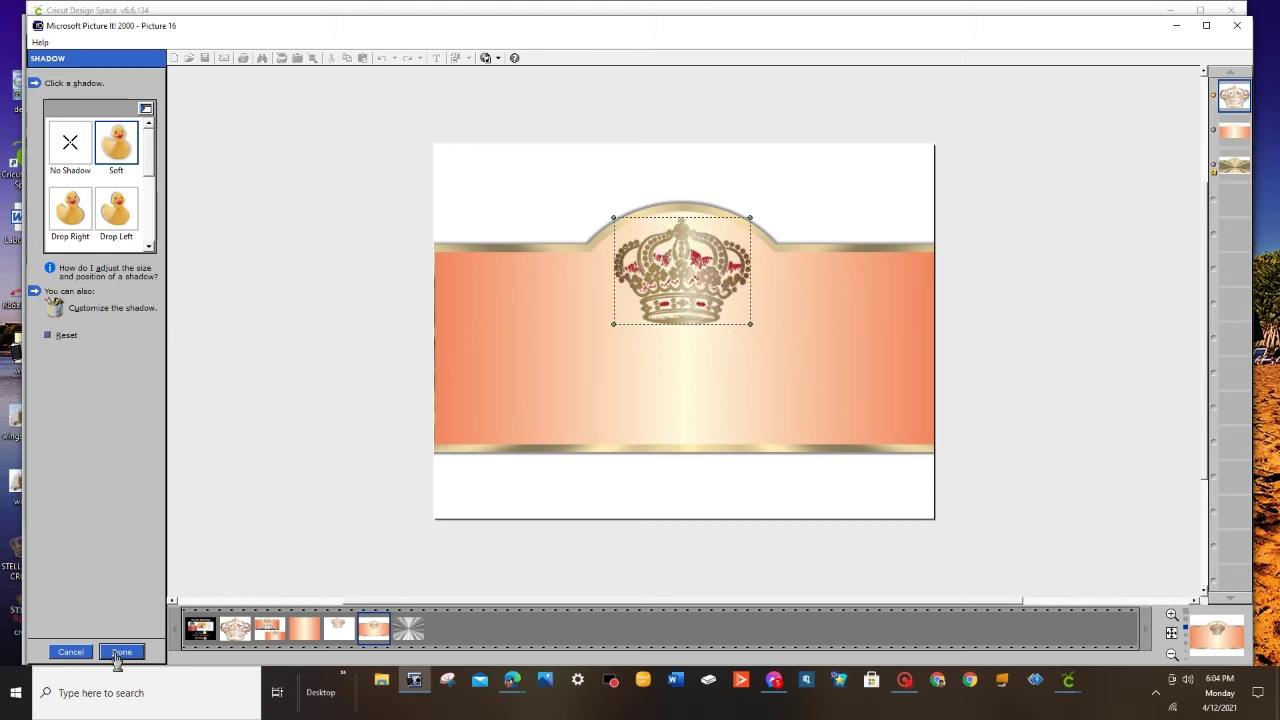
left_click(121, 651)
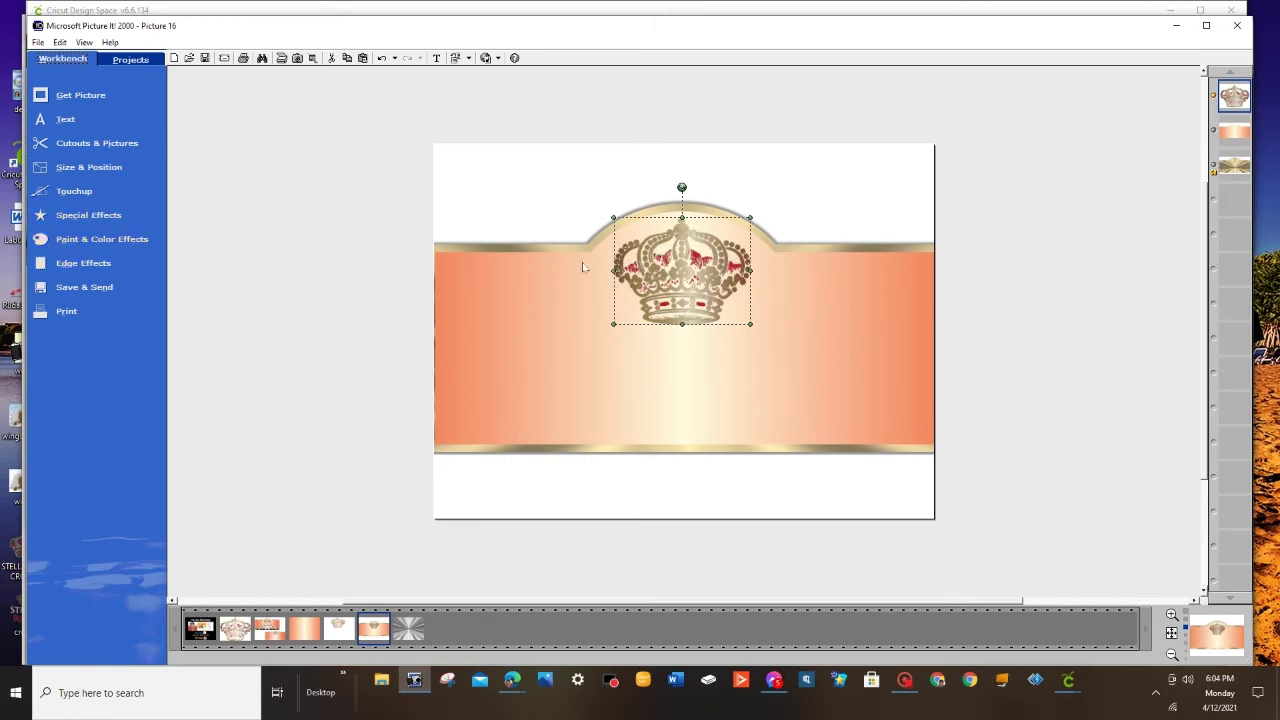
Step: Change the crown's color by raising its brightness and setting its saturation to 40
left_click(122, 242)
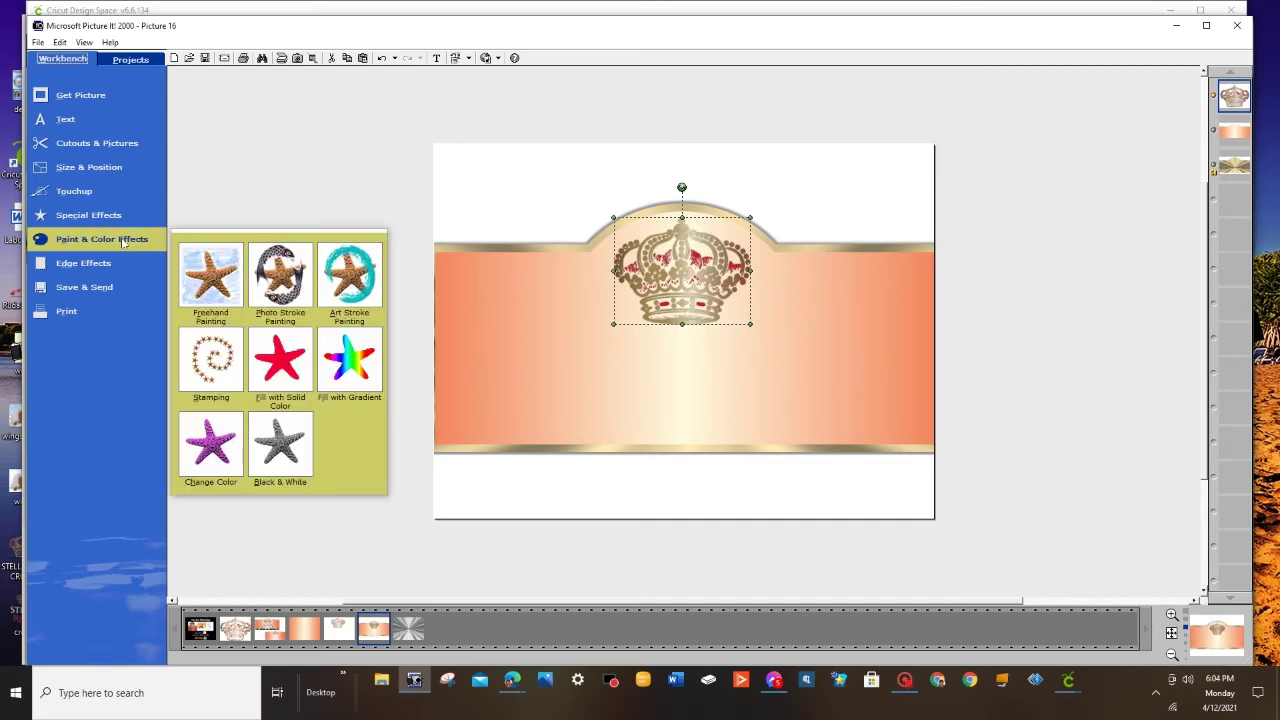
left_click(231, 452)
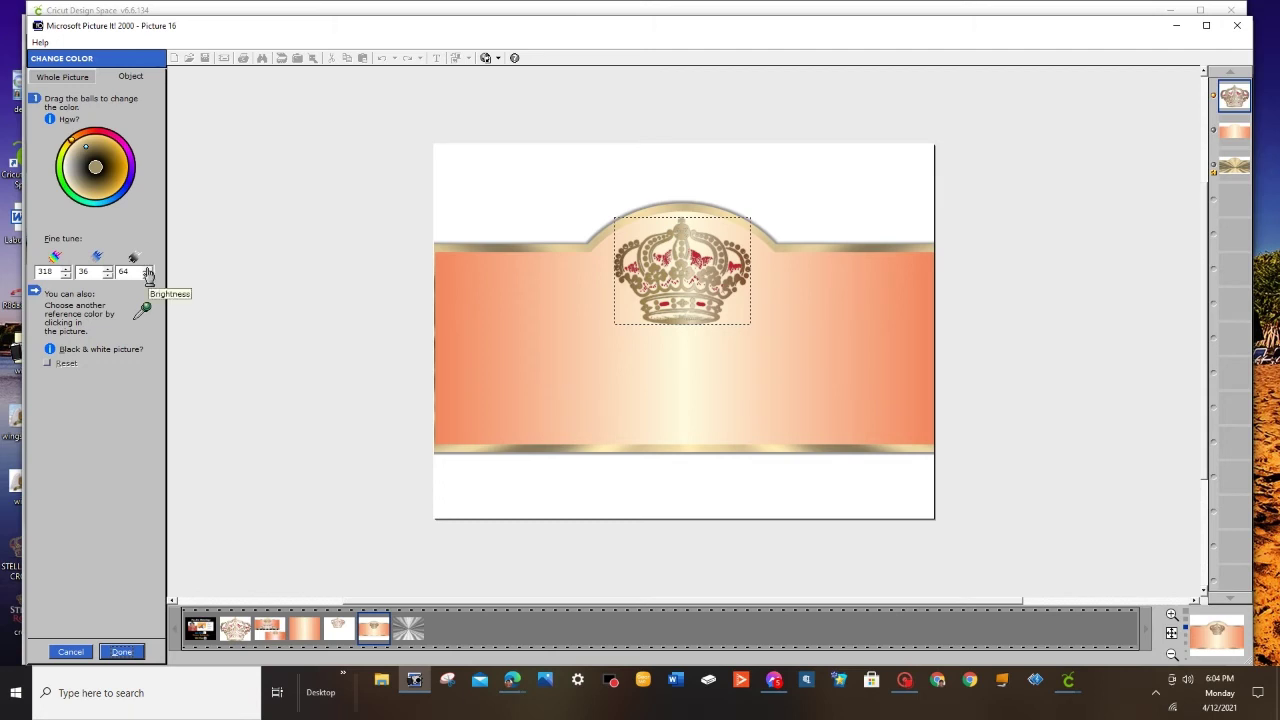
left_click(147, 269)
left_click(147, 270)
left_click(147, 269)
left_click(147, 269)
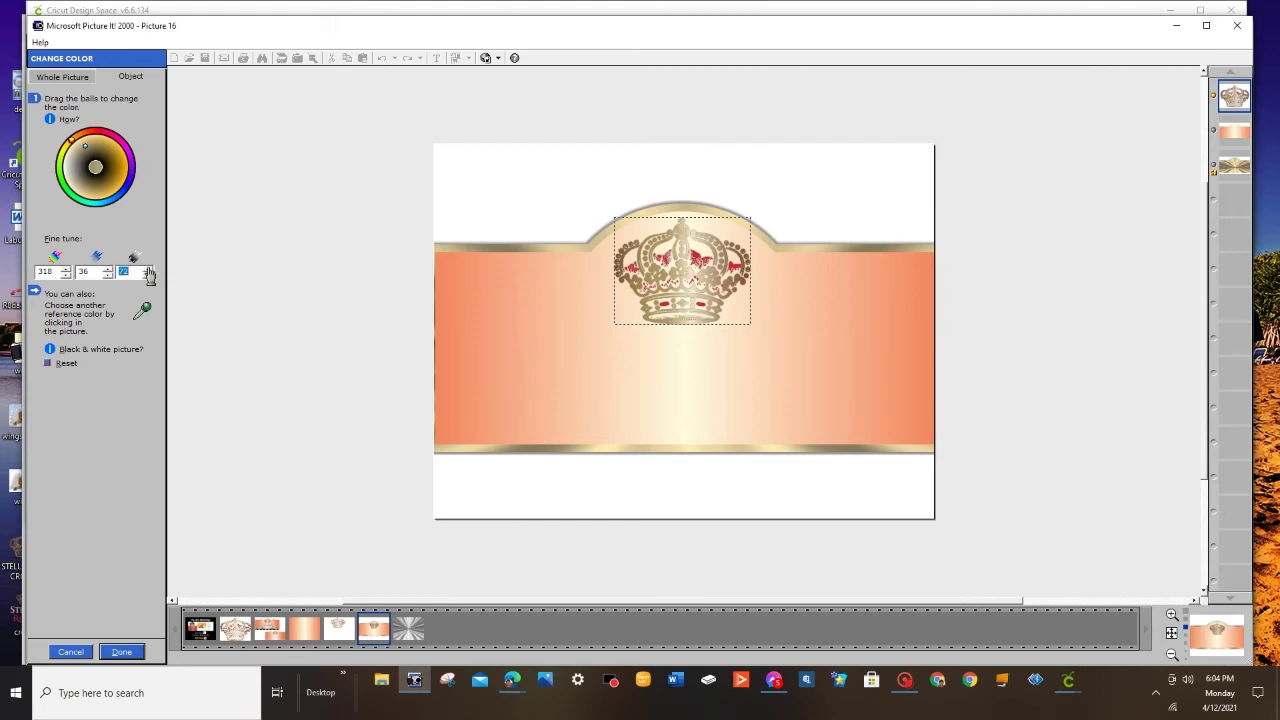
left_click(147, 269)
left_click(147, 269)
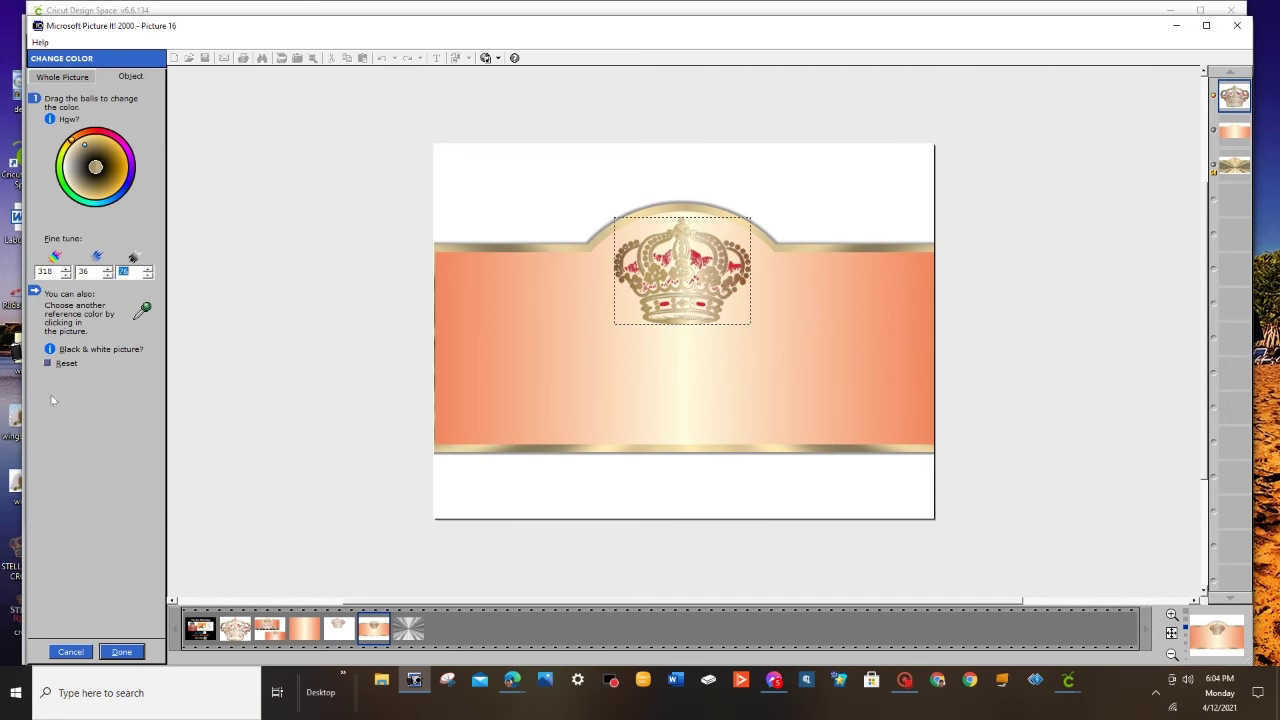
left_click(108, 272)
left_click(108, 269)
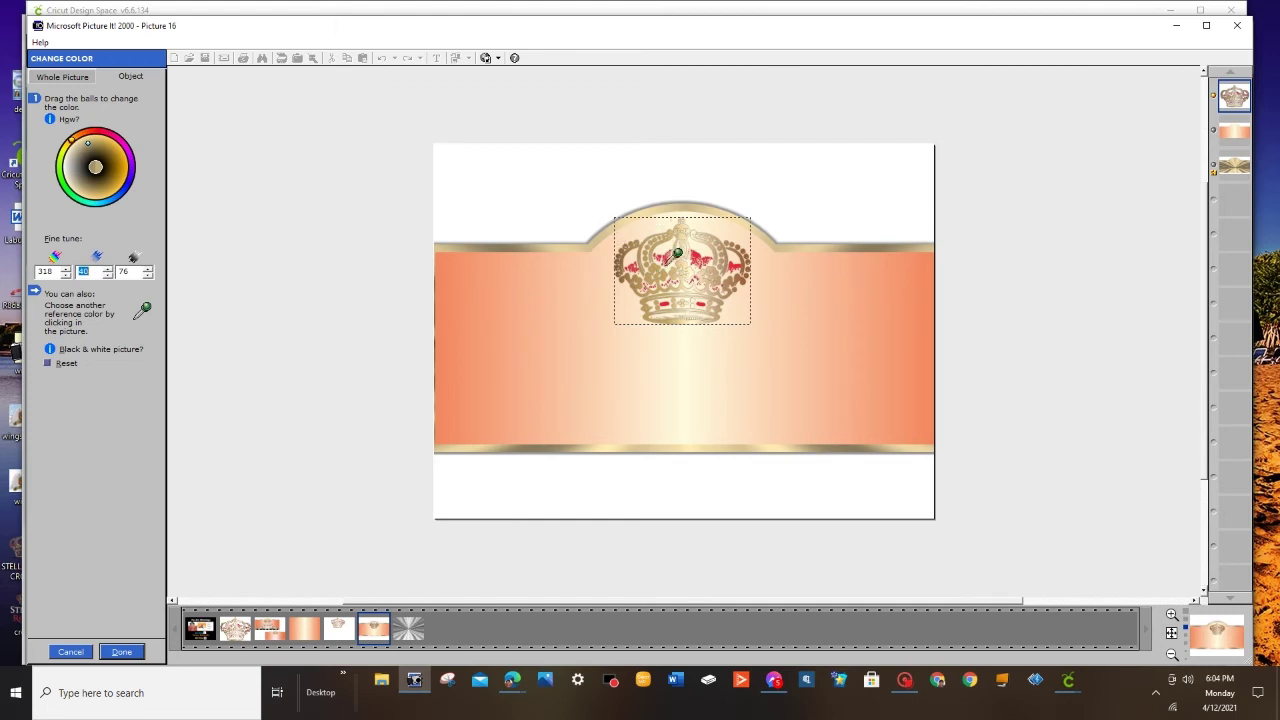
left_click(148, 275)
left_click(121, 651)
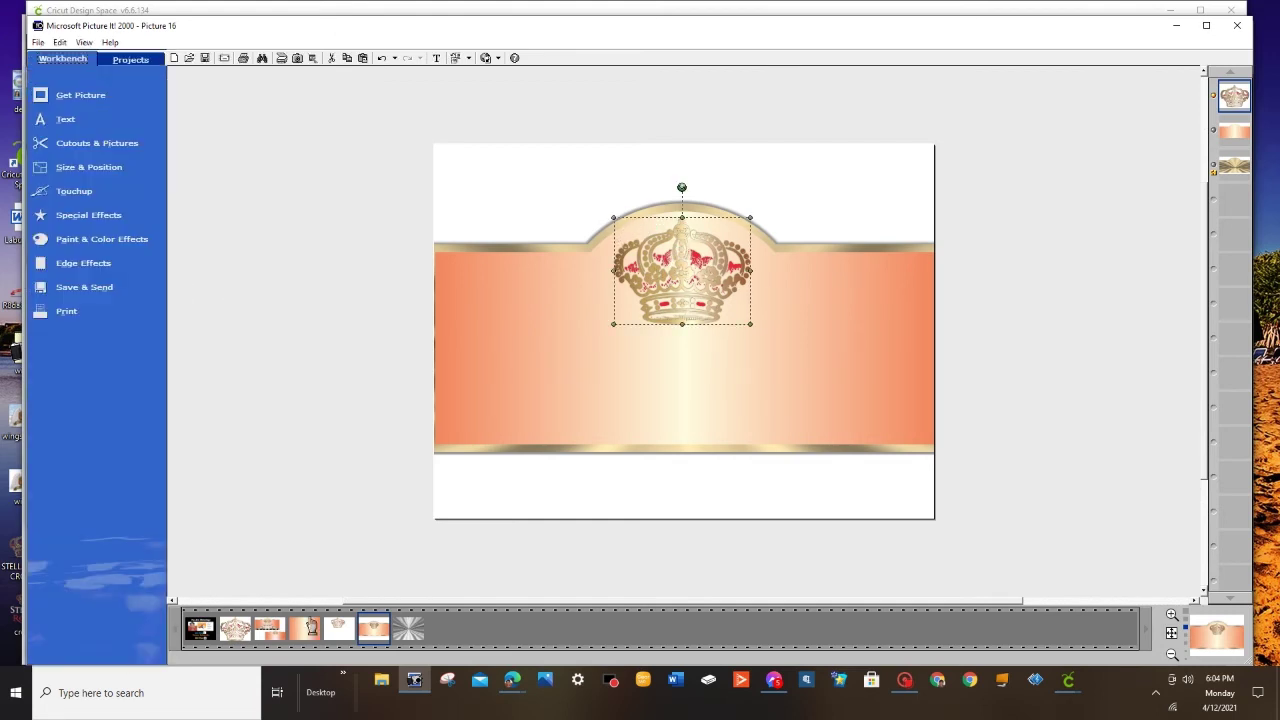
left_click(762, 537)
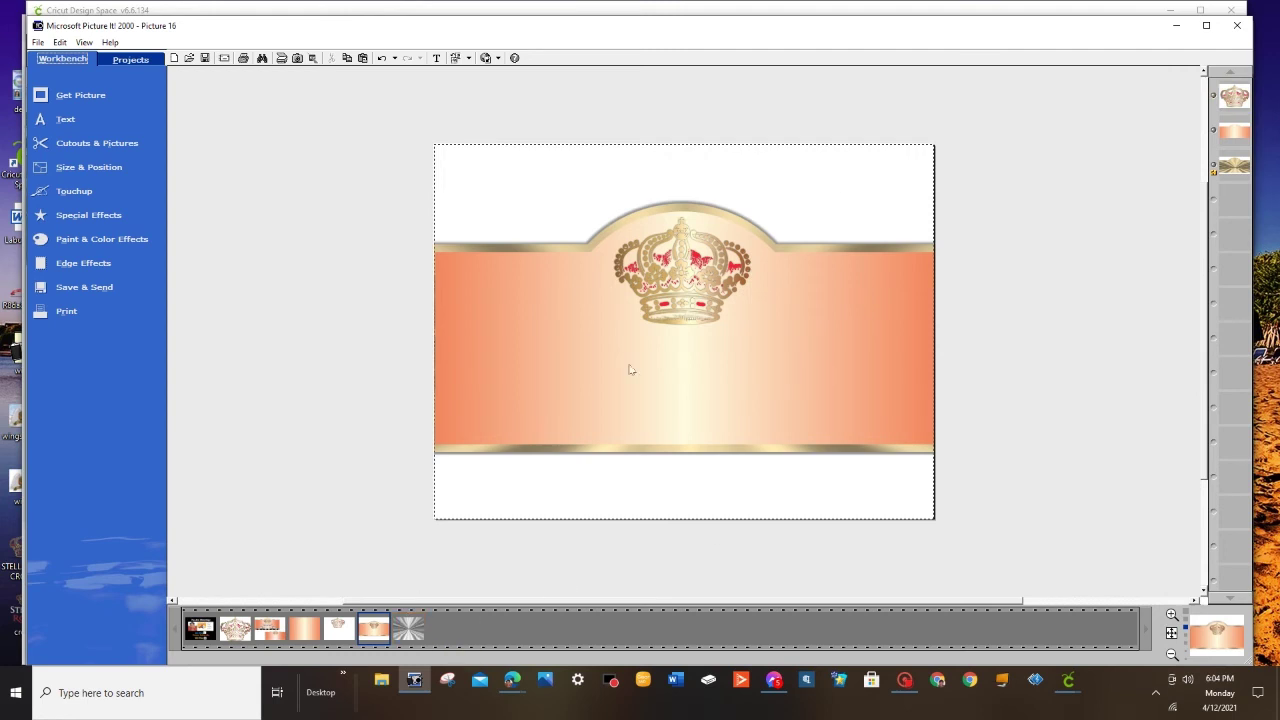
Step: Switch to the sample labels in Picture 13 and examine the crown, text and flower details up close
left_click(269, 631)
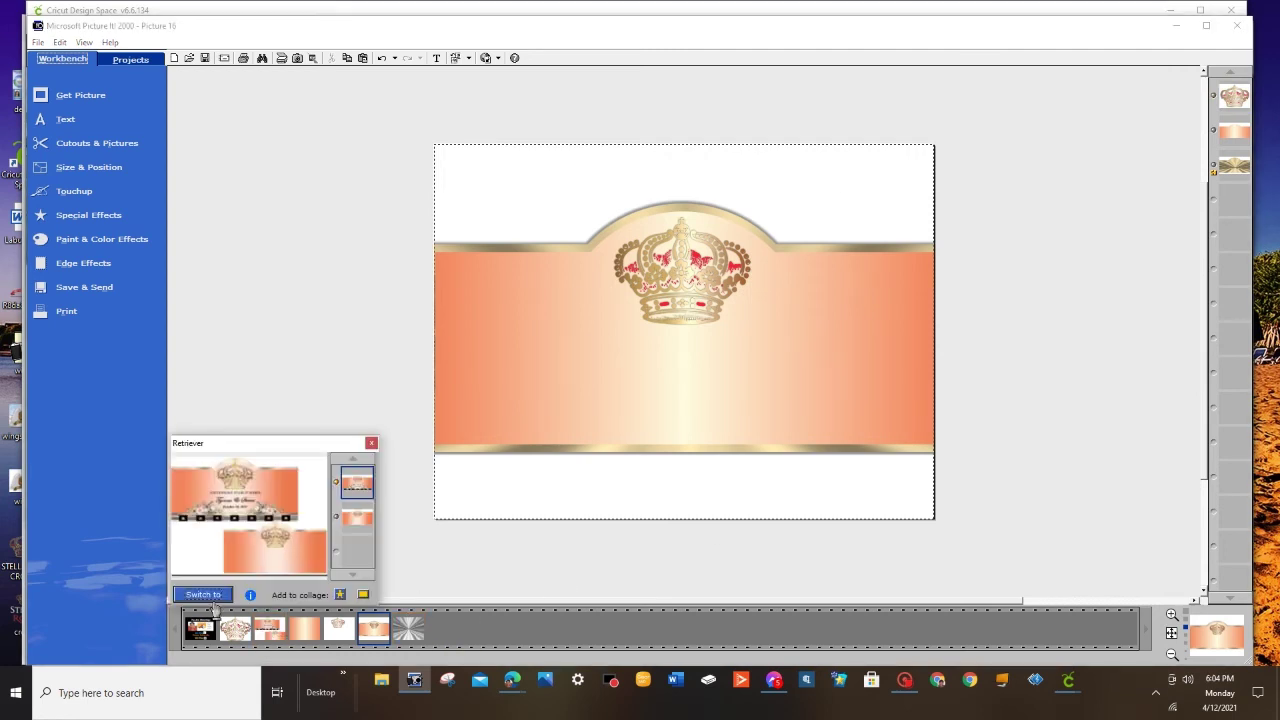
left_click(203, 595)
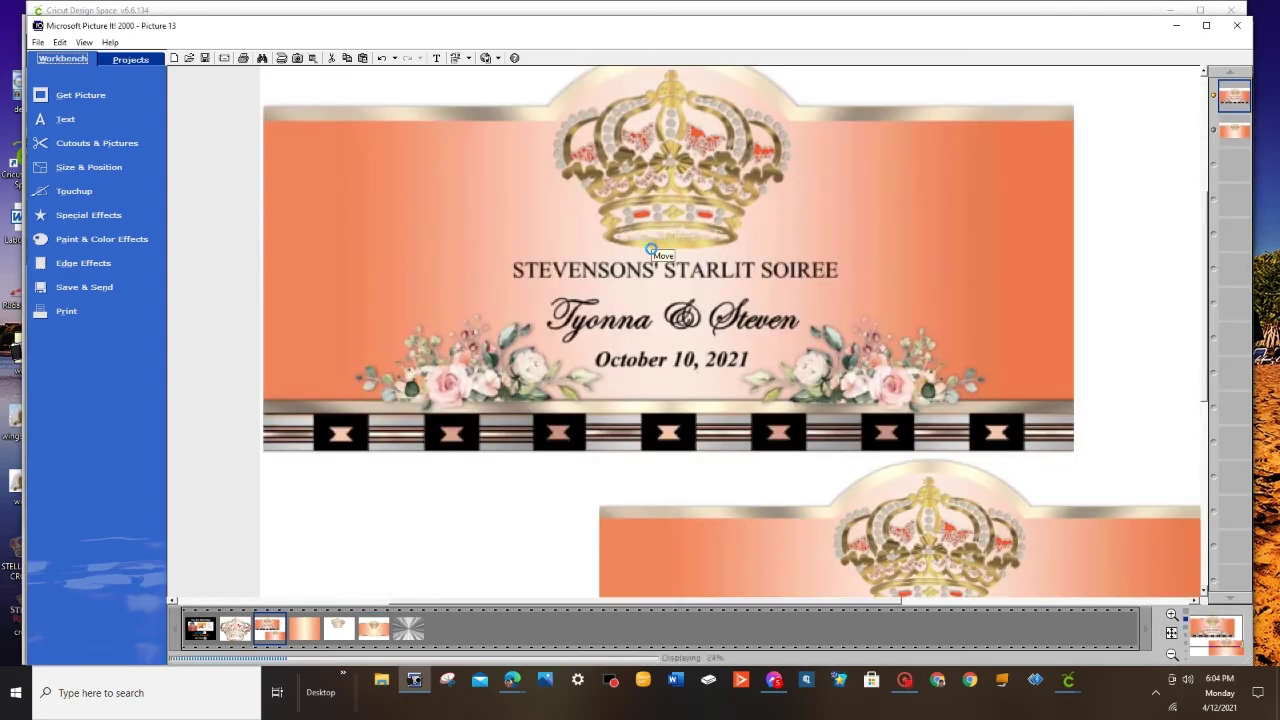
Step: Return to the working label in Picture 16 and add a tiny dark blue square at the base of the crown
left_click(651, 249)
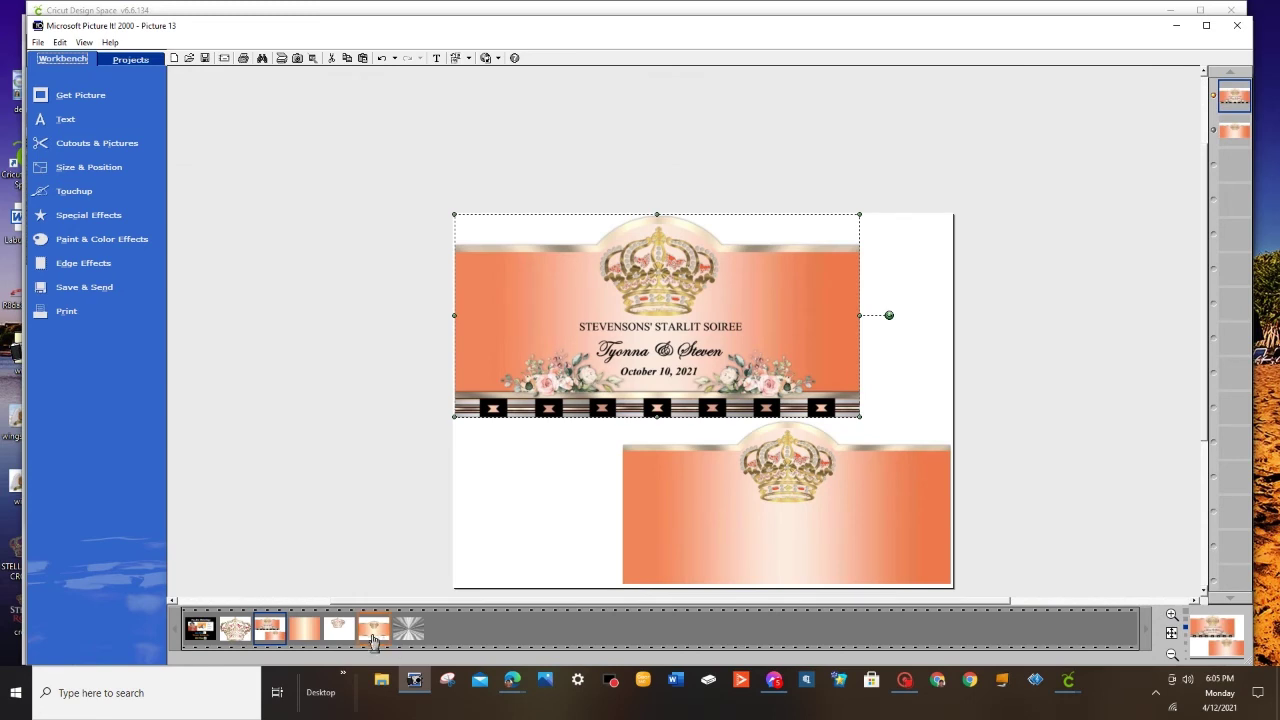
left_click(373, 628)
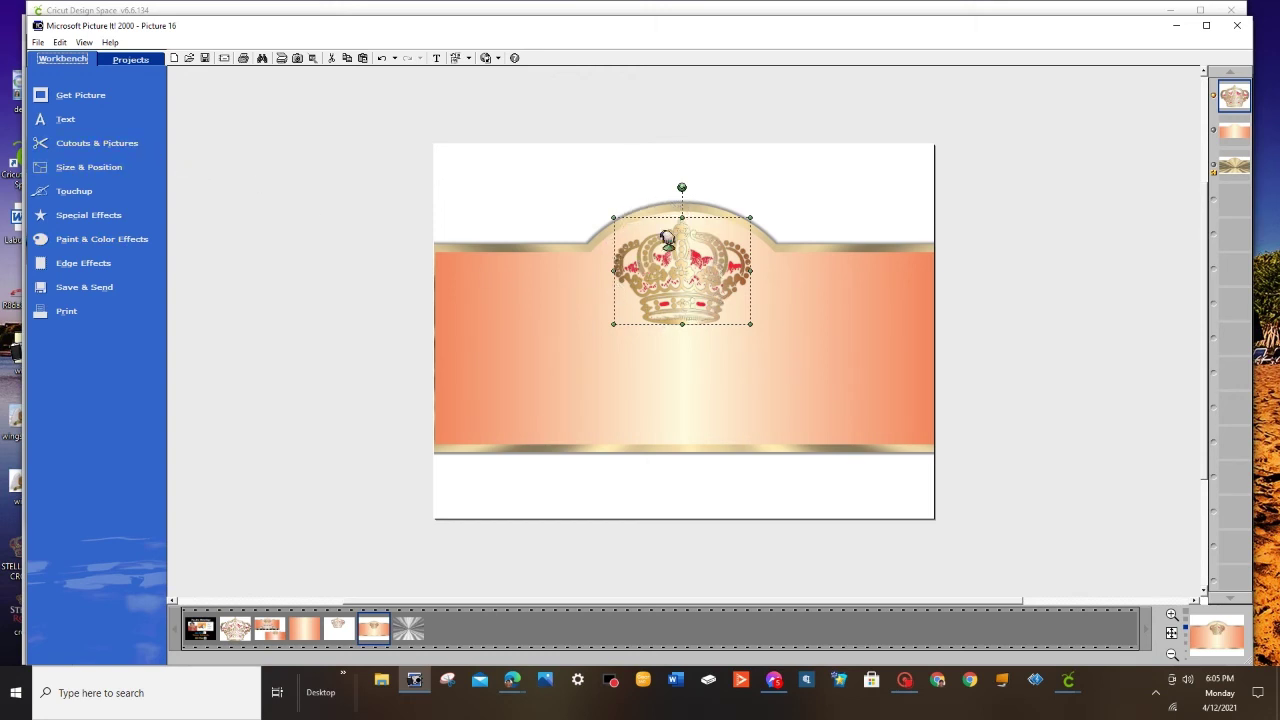
left_click(115, 143)
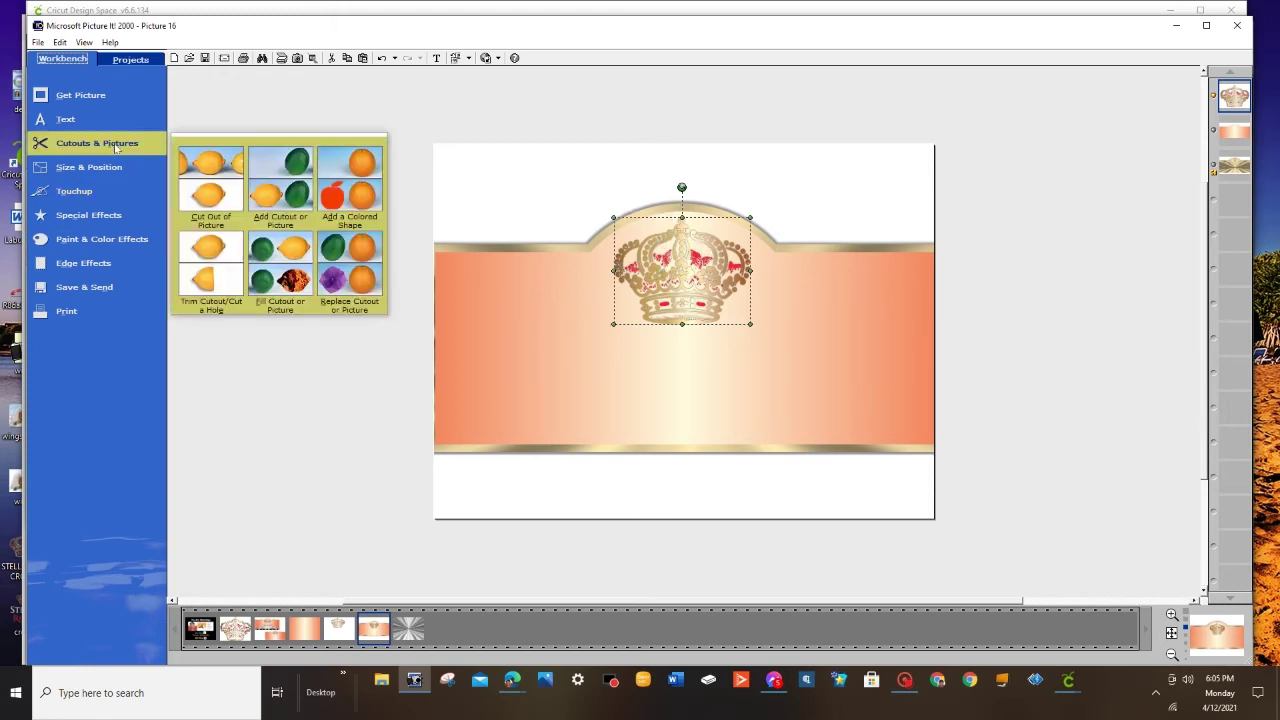
left_click(115, 145)
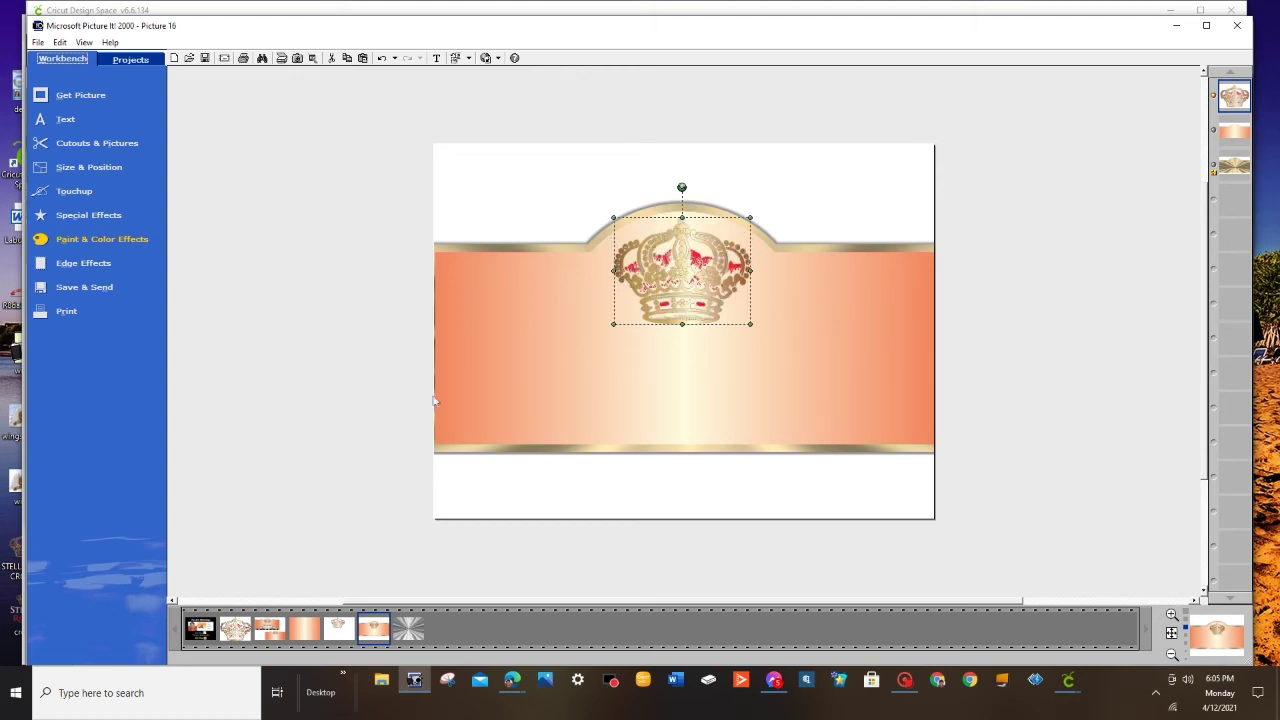
left_click(318, 328)
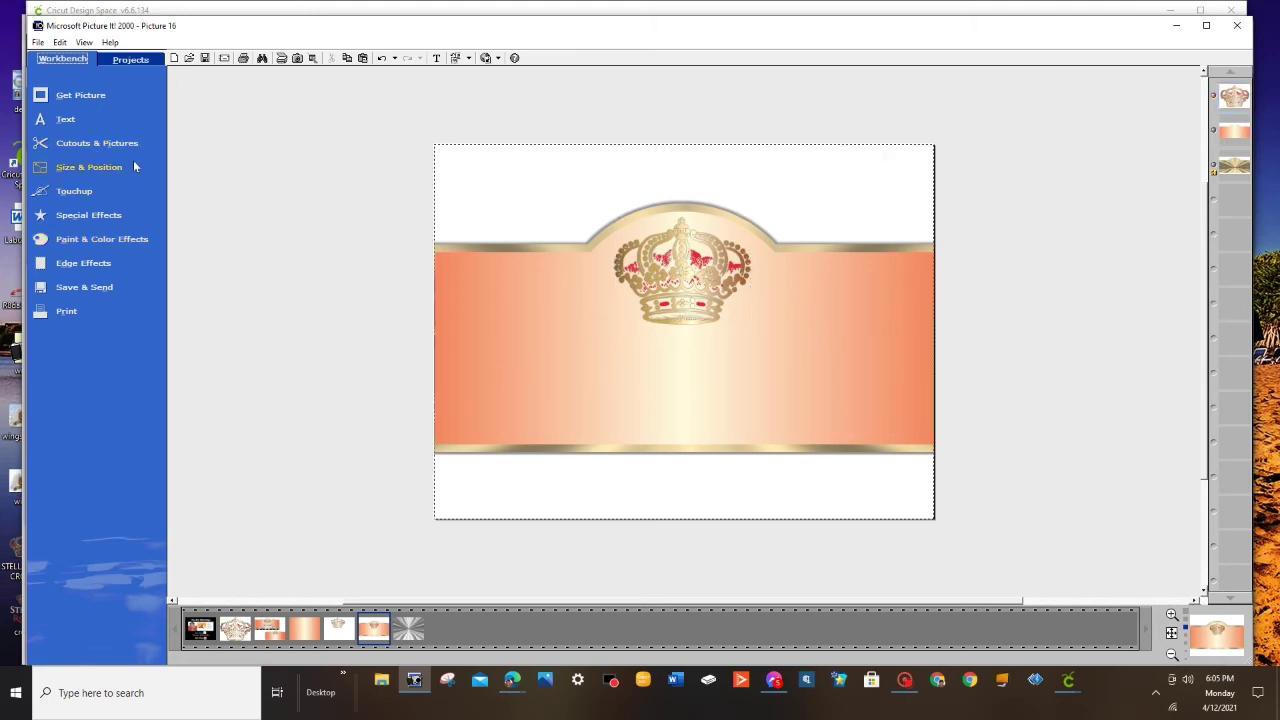
scroll(611, 353, "up", 1)
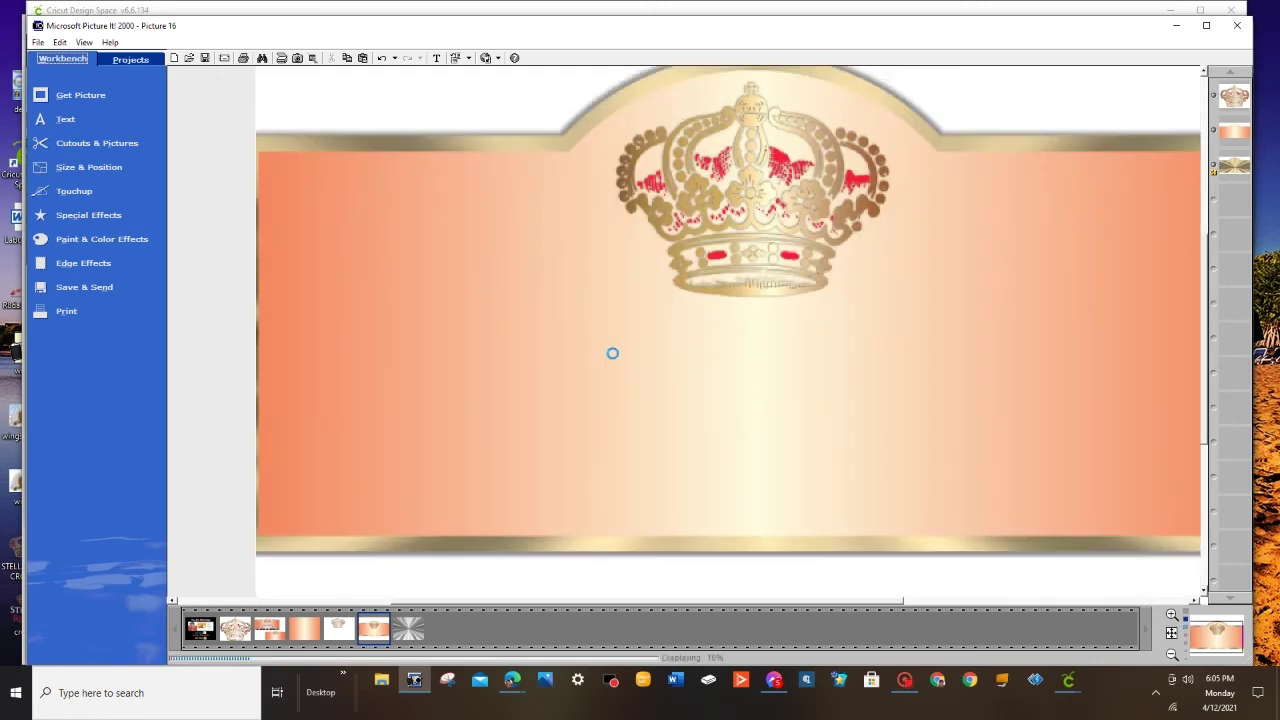
left_click(114, 143)
left_click(365, 180)
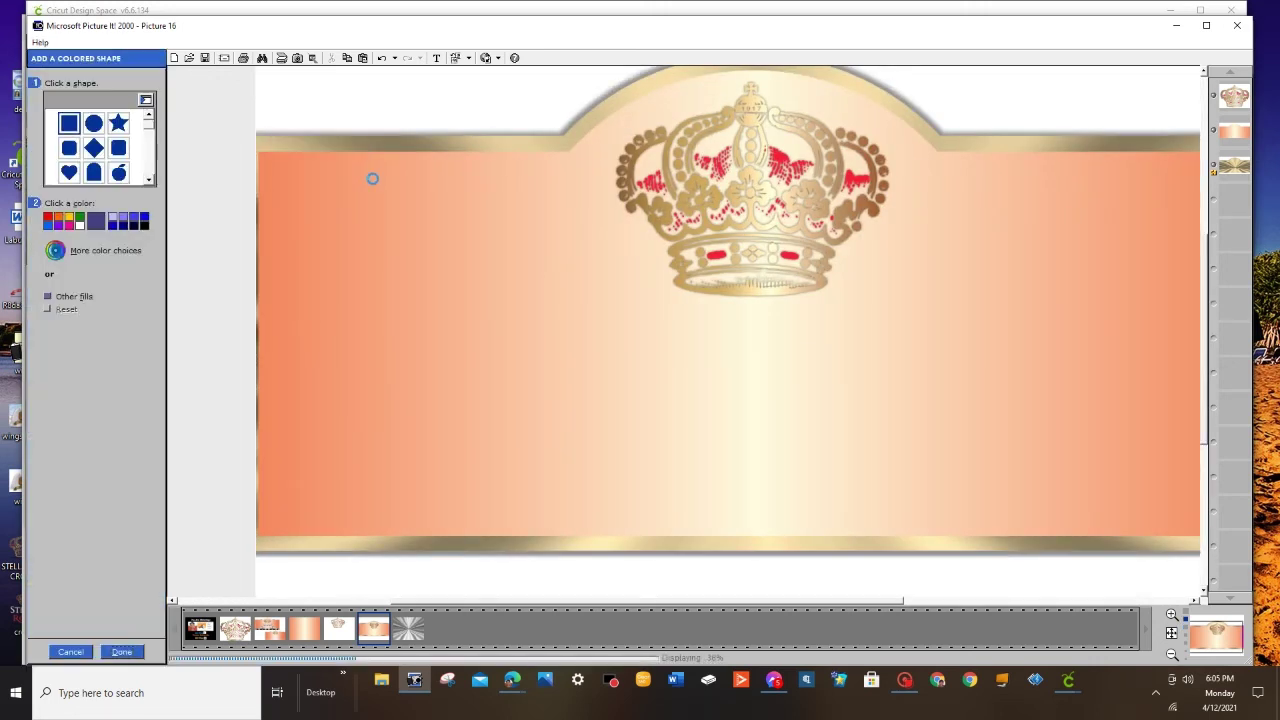
left_click_drag(515, 547, 750, 284)
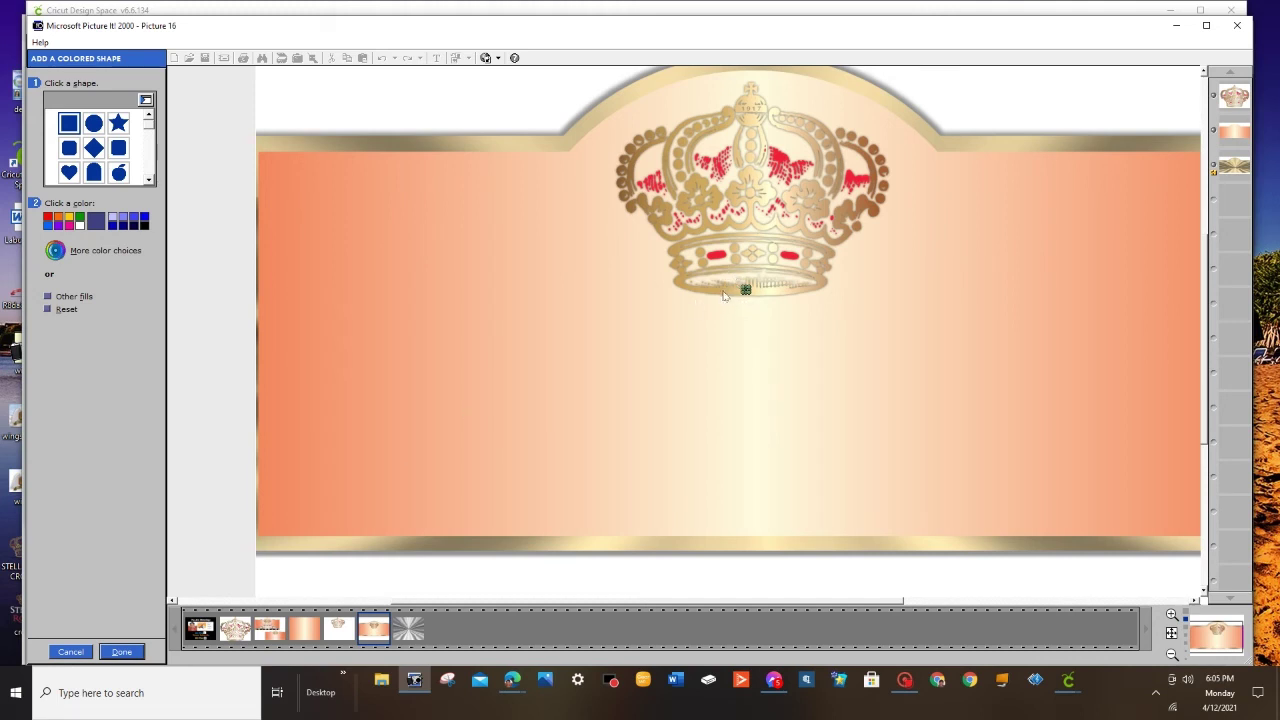
left_click(124, 653)
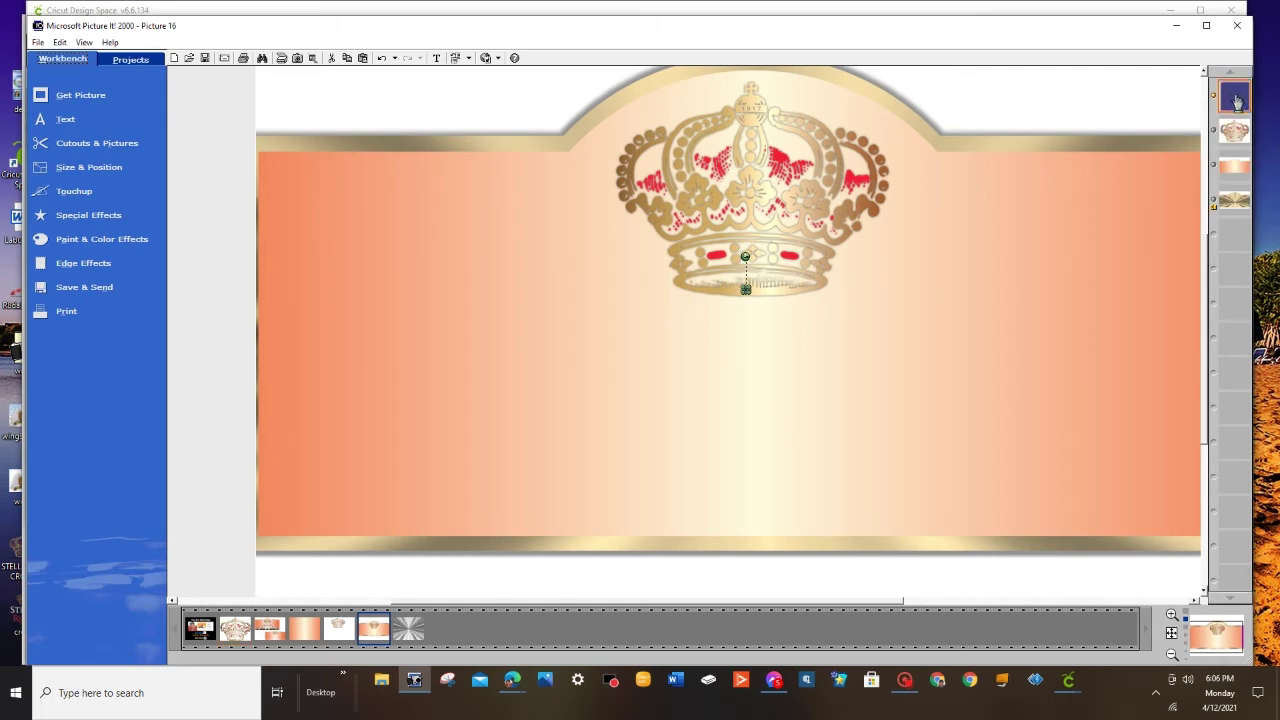
Step: Move the blue square one layer below the crown and group it with the crown
left_click_drag(1237, 101, 1232, 160)
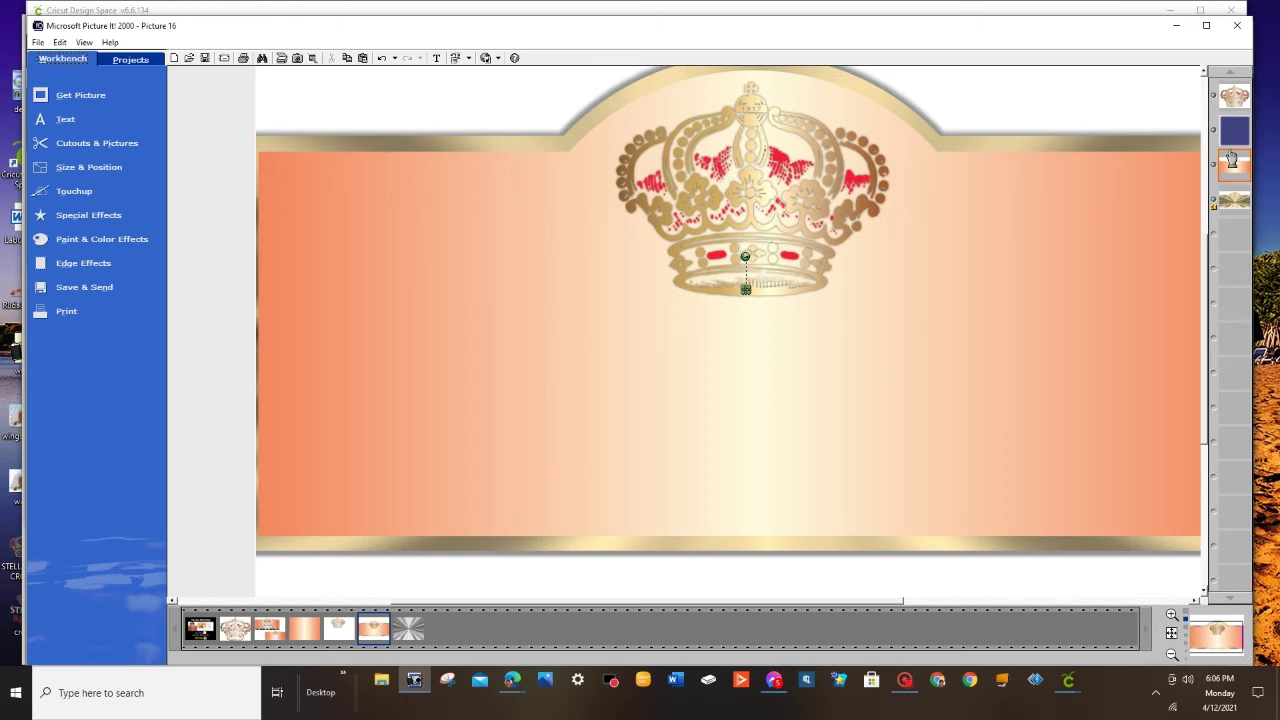
key("Escape")
left_click_drag(1205, 402, 1205, 378)
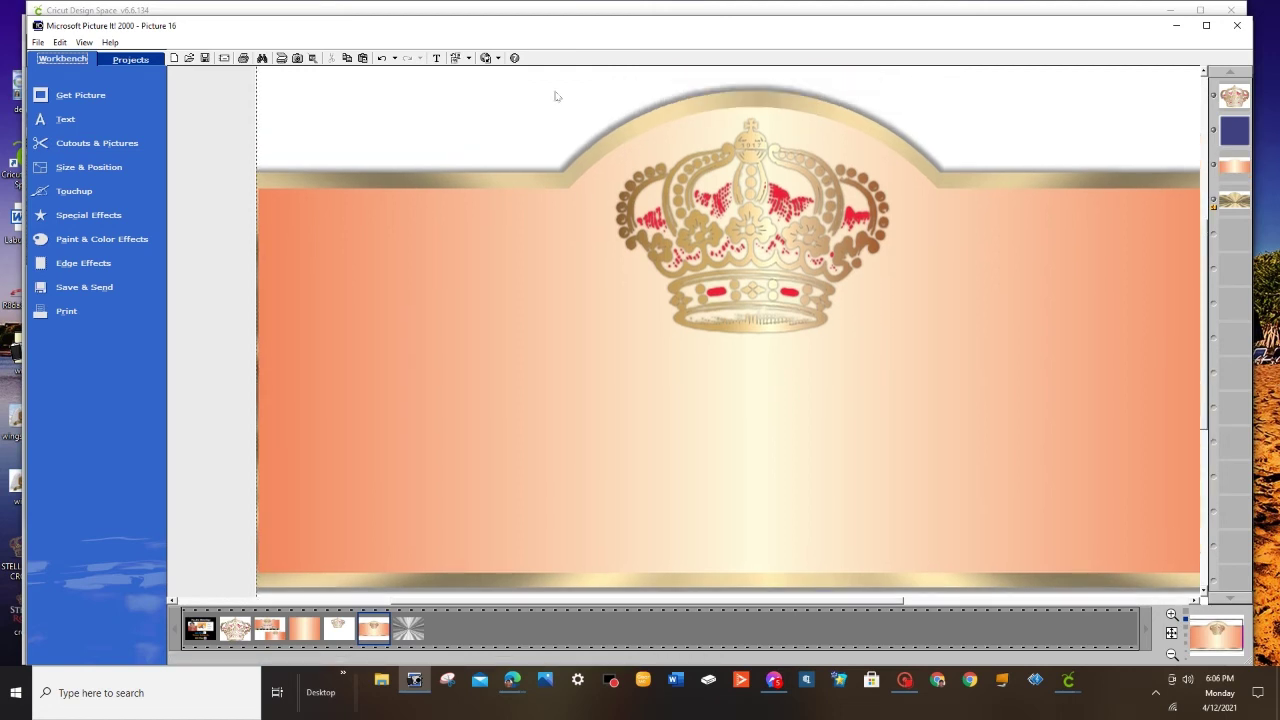
left_click_drag(550, 81, 932, 364)
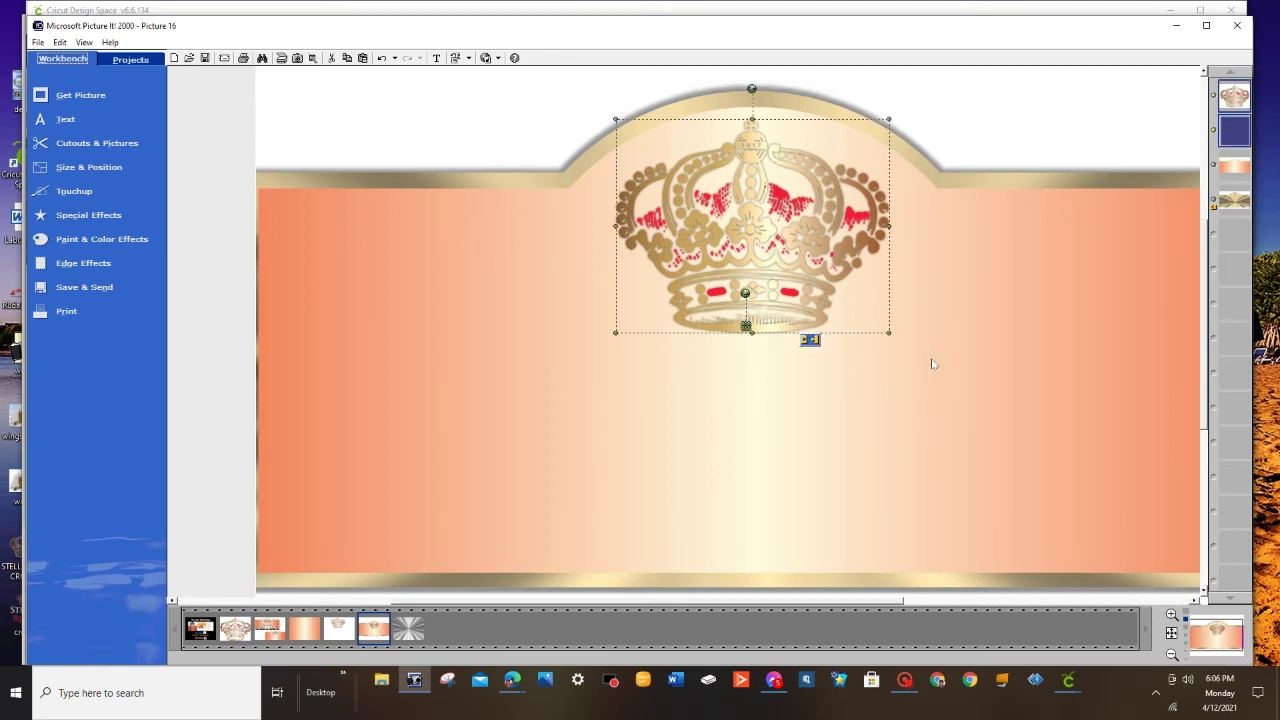
left_click(810, 341)
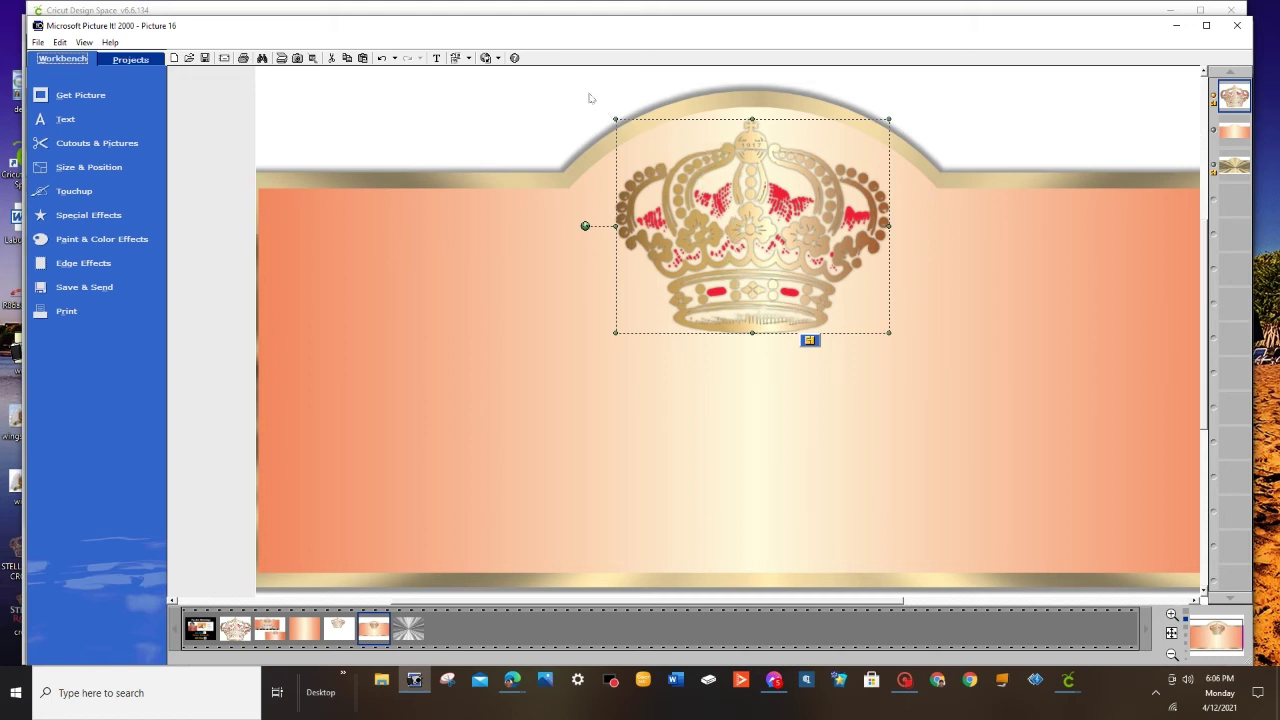
Step: Apply a Drop Left shadow to the grouped crown and shift the shadow slightly closer beneath the crown's outline
left_click_drag(571, 80, 966, 396)
left_click(110, 216)
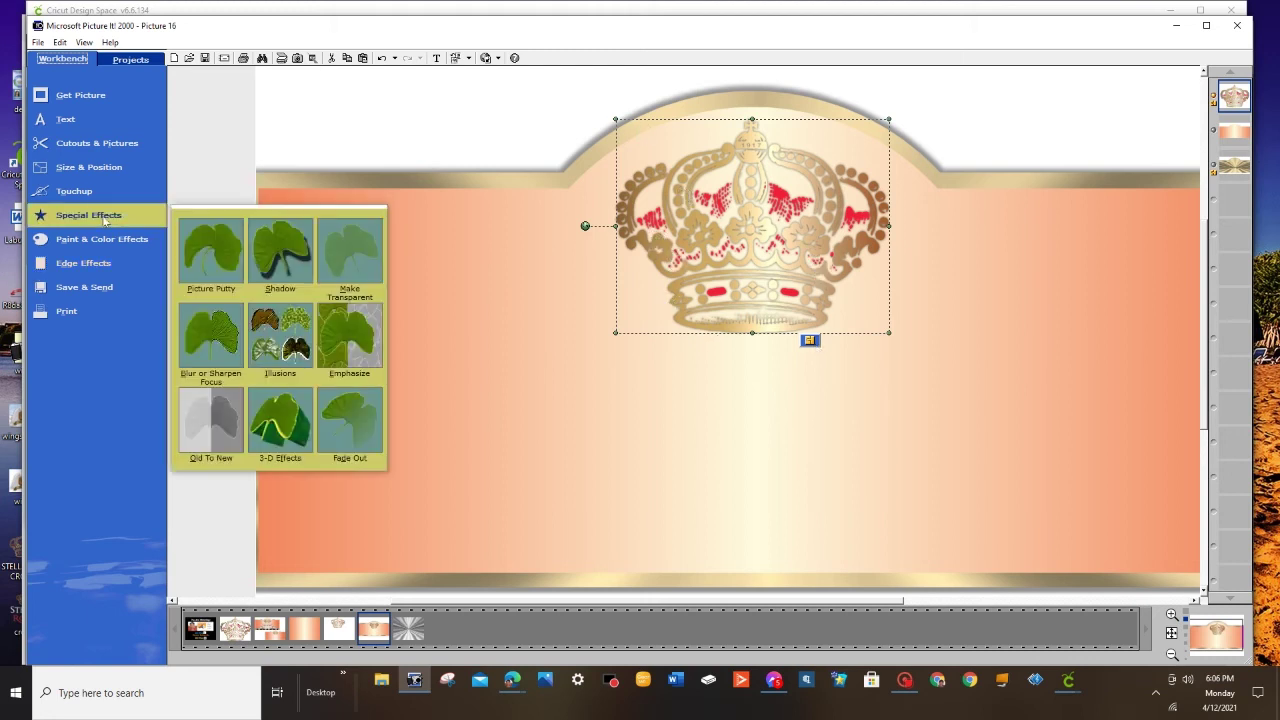
left_click(279, 255)
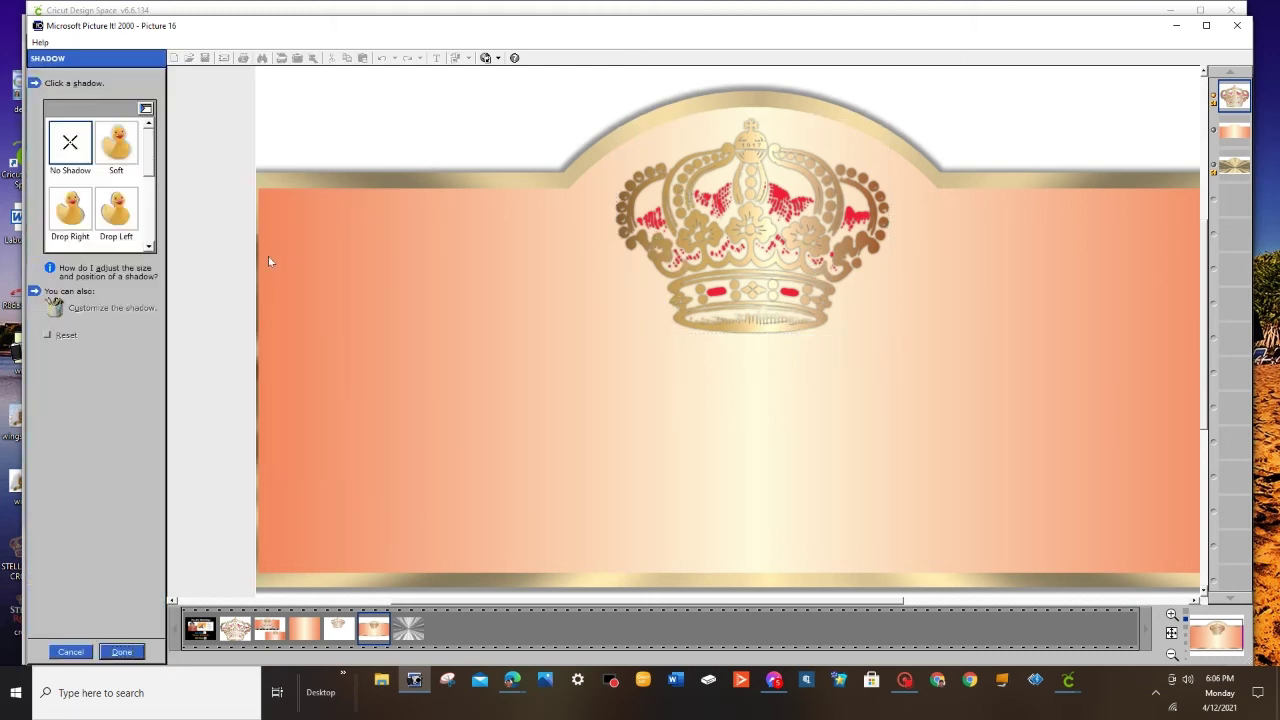
left_click(113, 212)
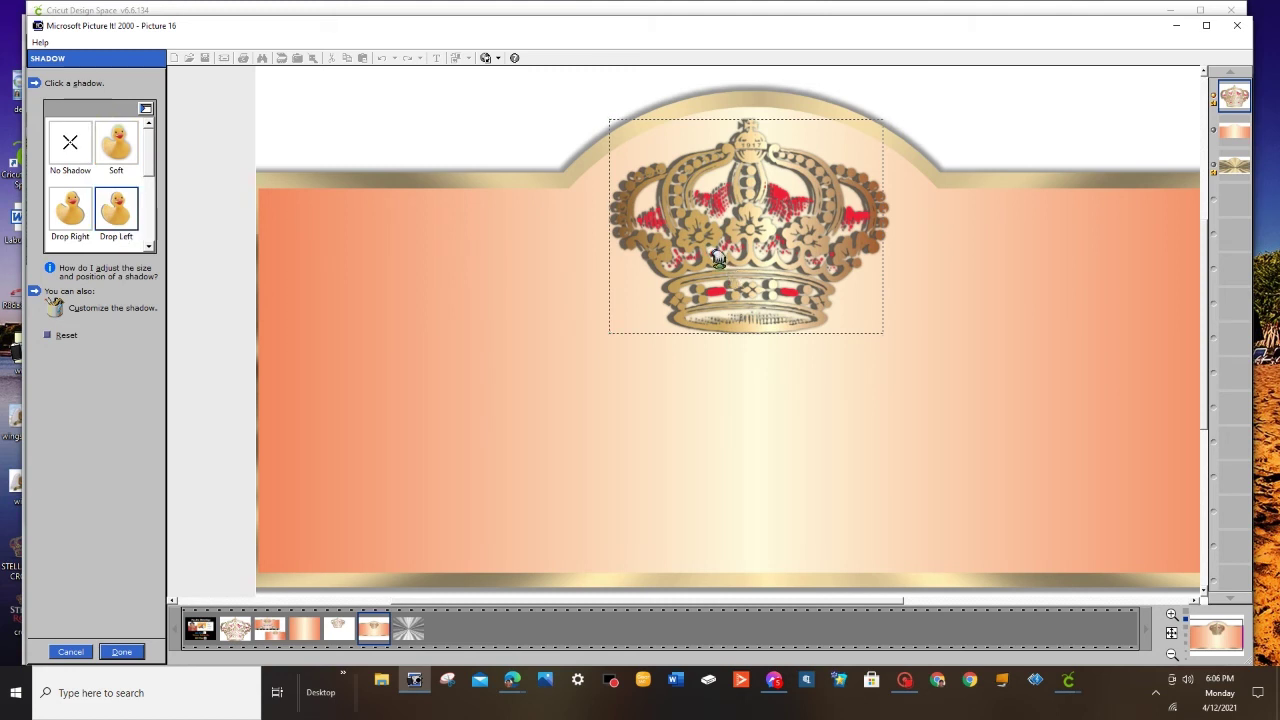
left_click_drag(718, 258, 723, 259)
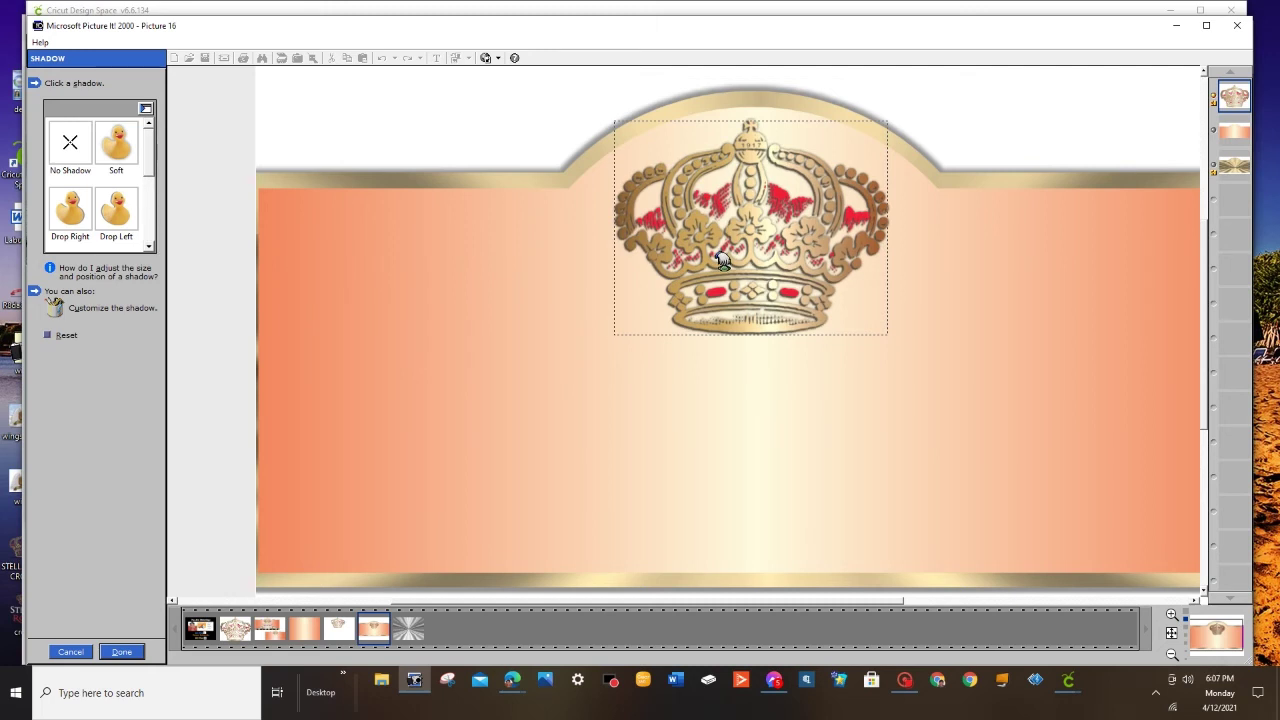
left_click_drag(723, 259, 724, 261)
left_click(121, 651)
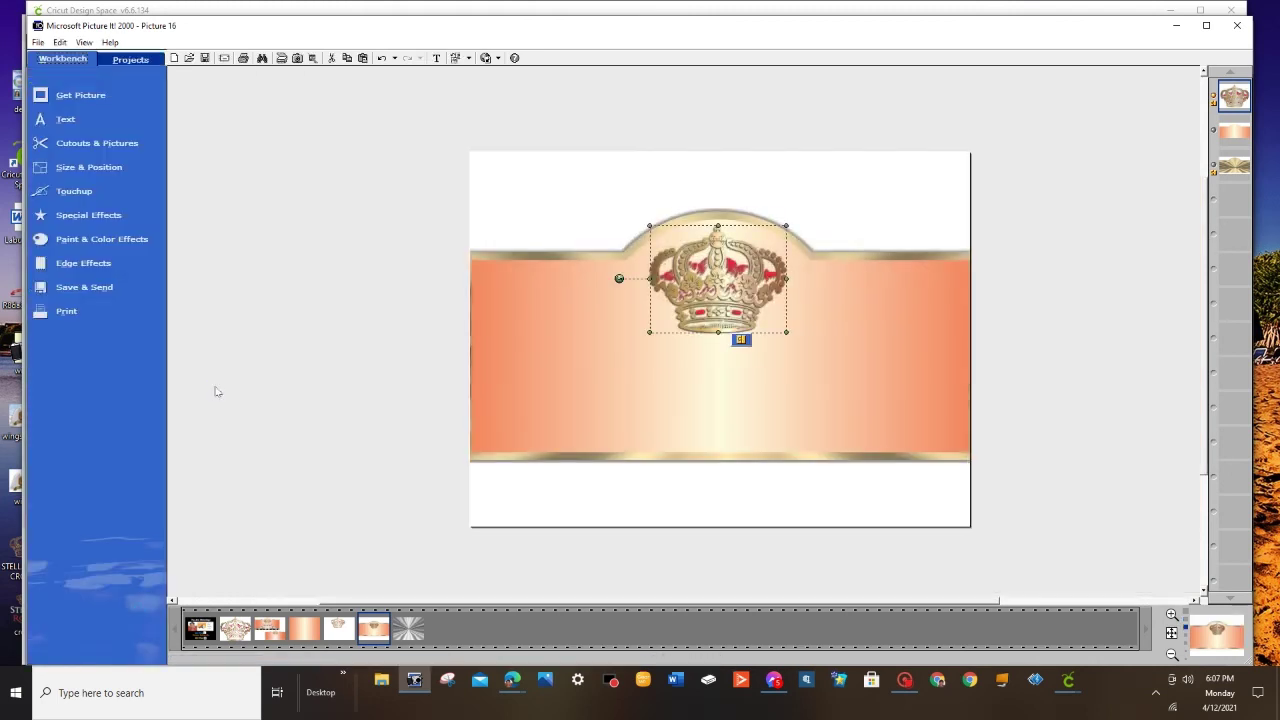
Step: Brighten the grouped crown by setting its Change Color brightness to 70
left_click(1131, 414)
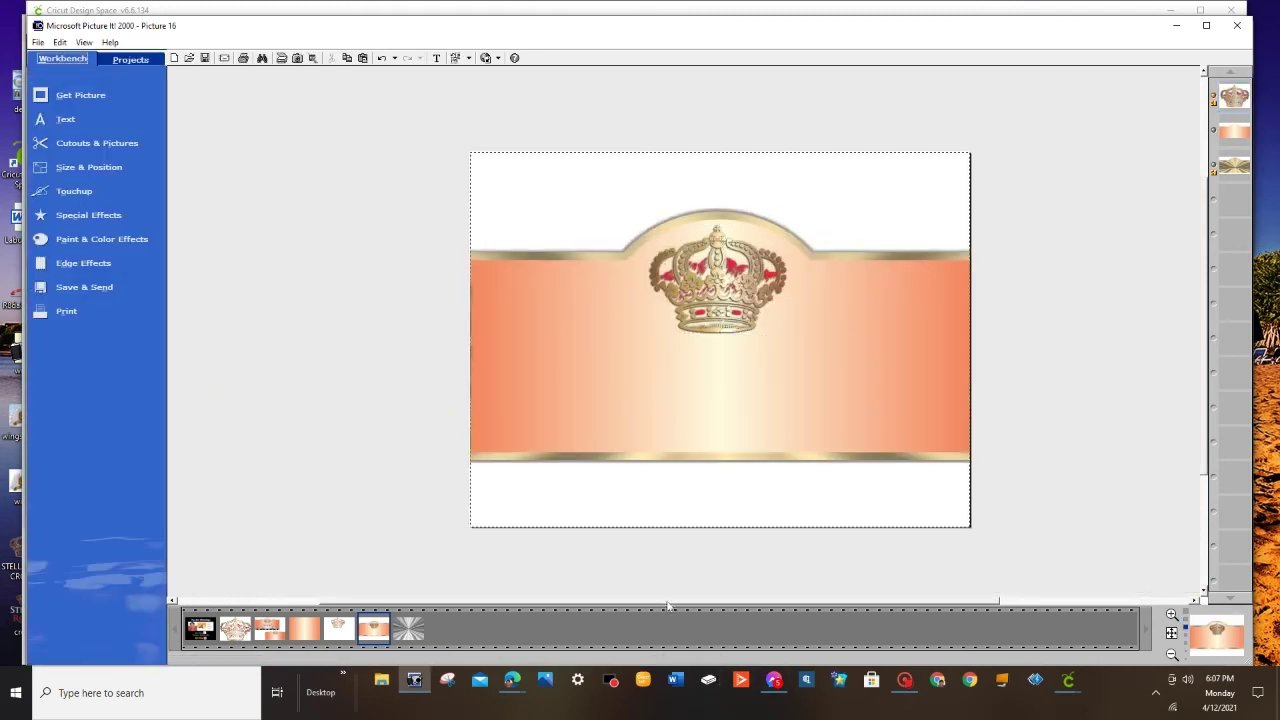
left_click(633, 300)
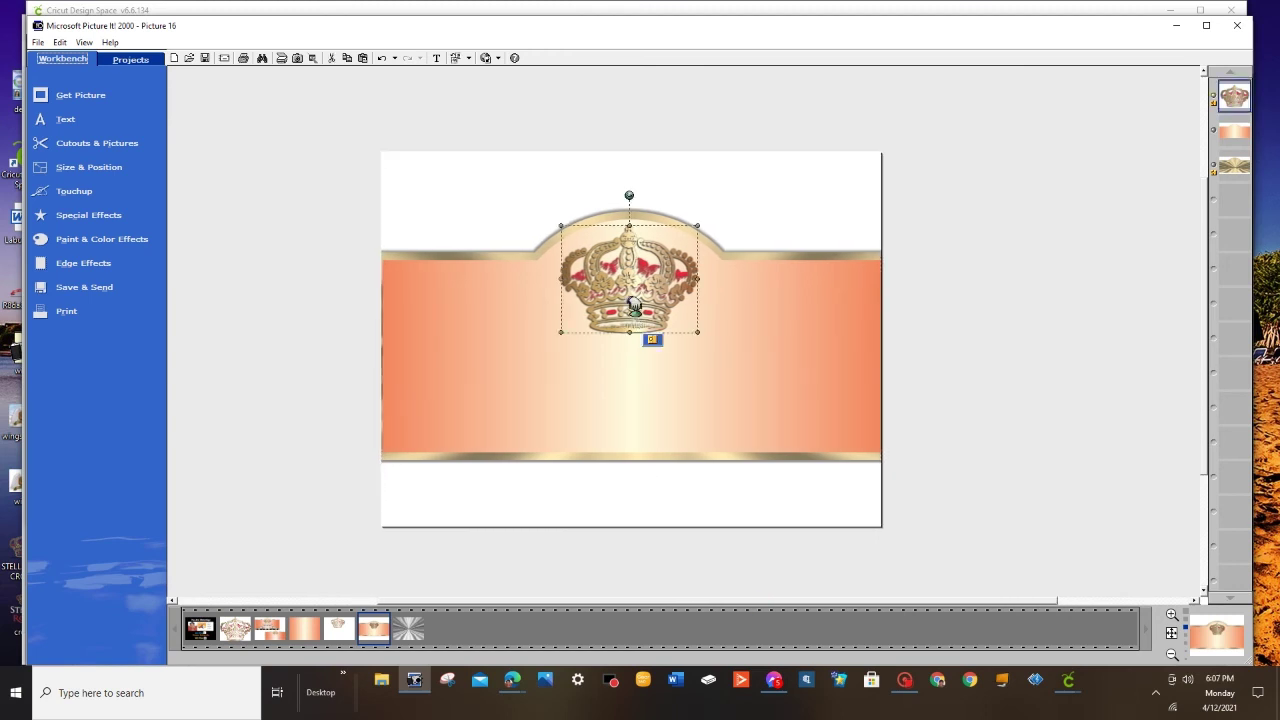
left_click(122, 240)
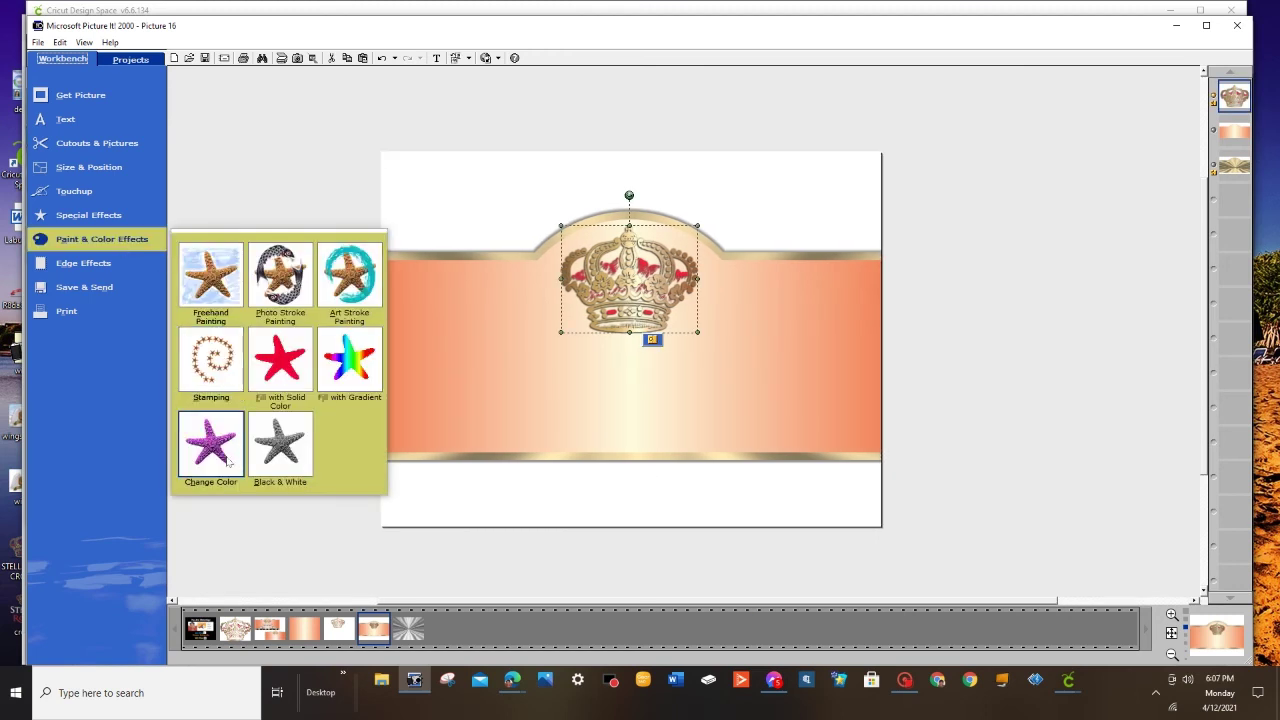
left_click(211, 447)
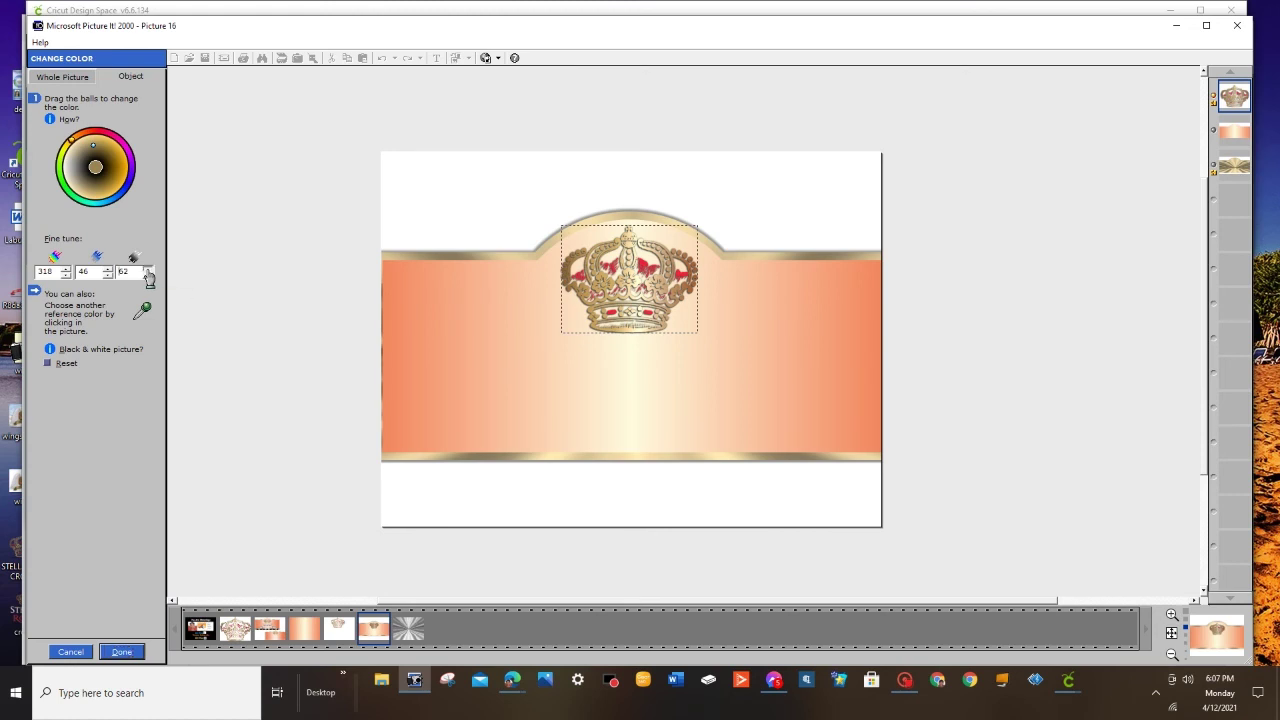
left_click(148, 275)
left_click(148, 268)
left_click(147, 272)
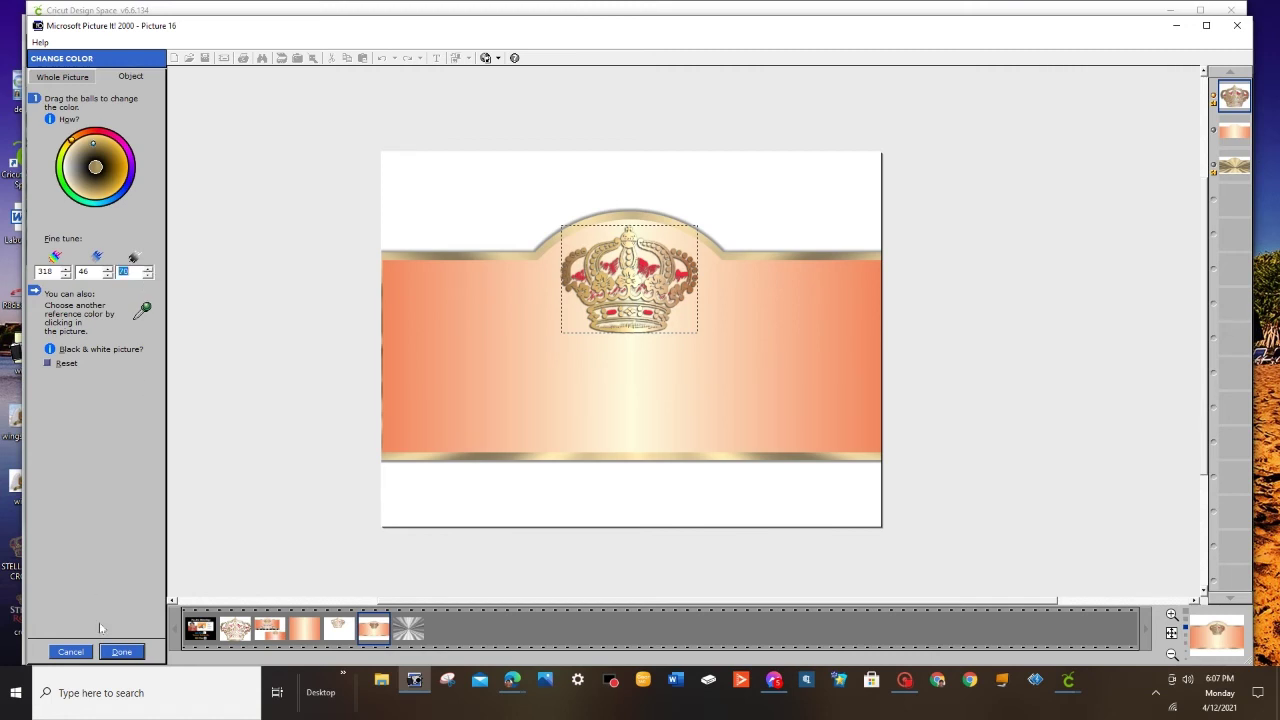
left_click(121, 651)
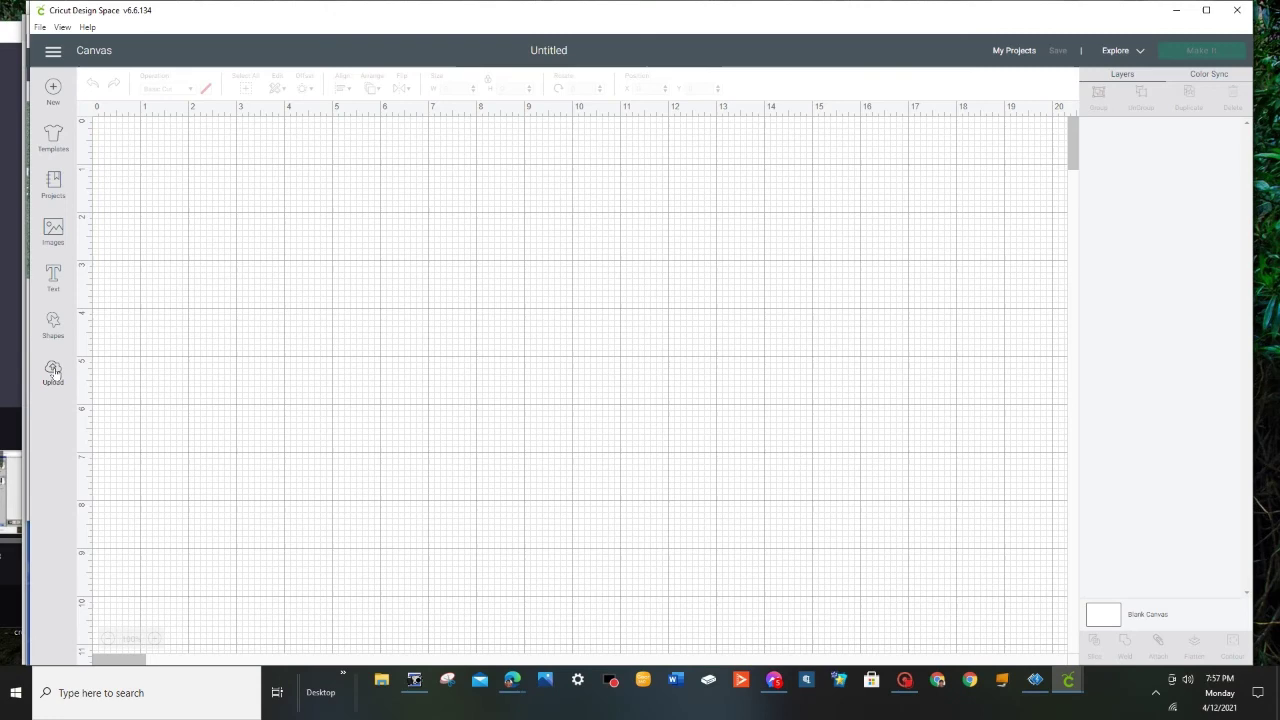
Step: In Cricut Design Space, start an image upload with the SR label PNG from the Desktop
left_click(53, 370)
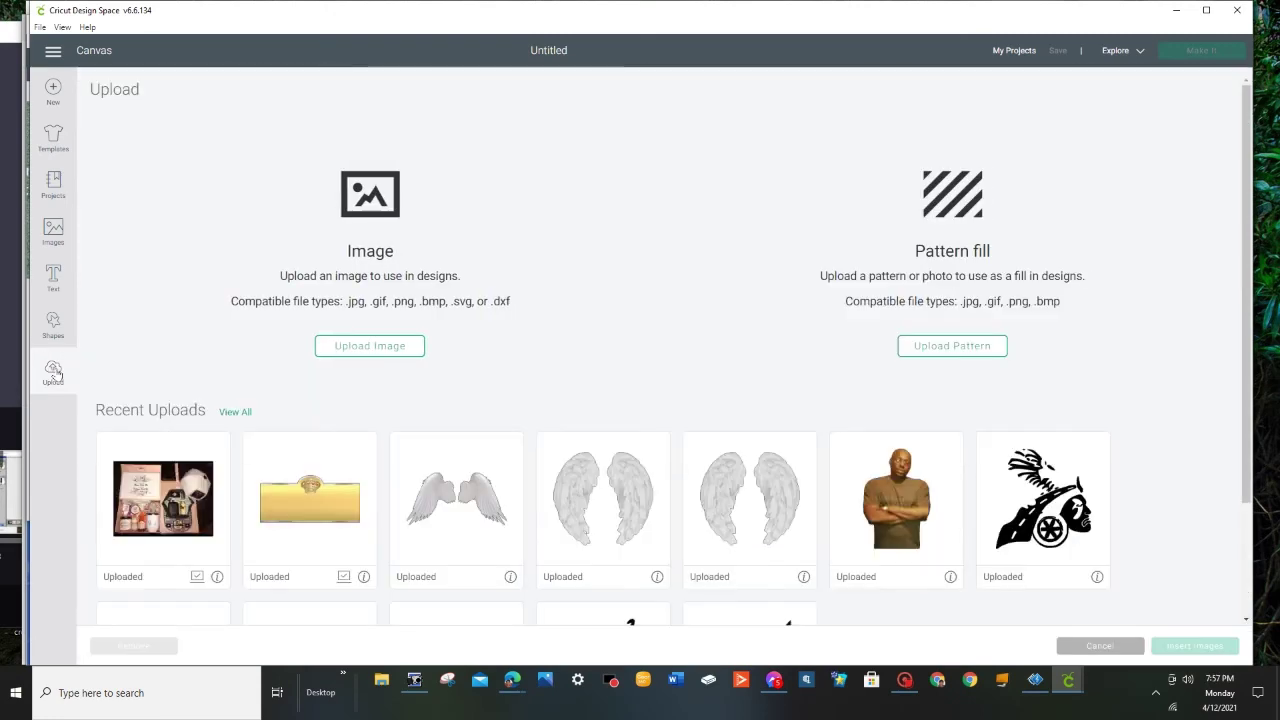
left_click(370, 346)
left_click(674, 355)
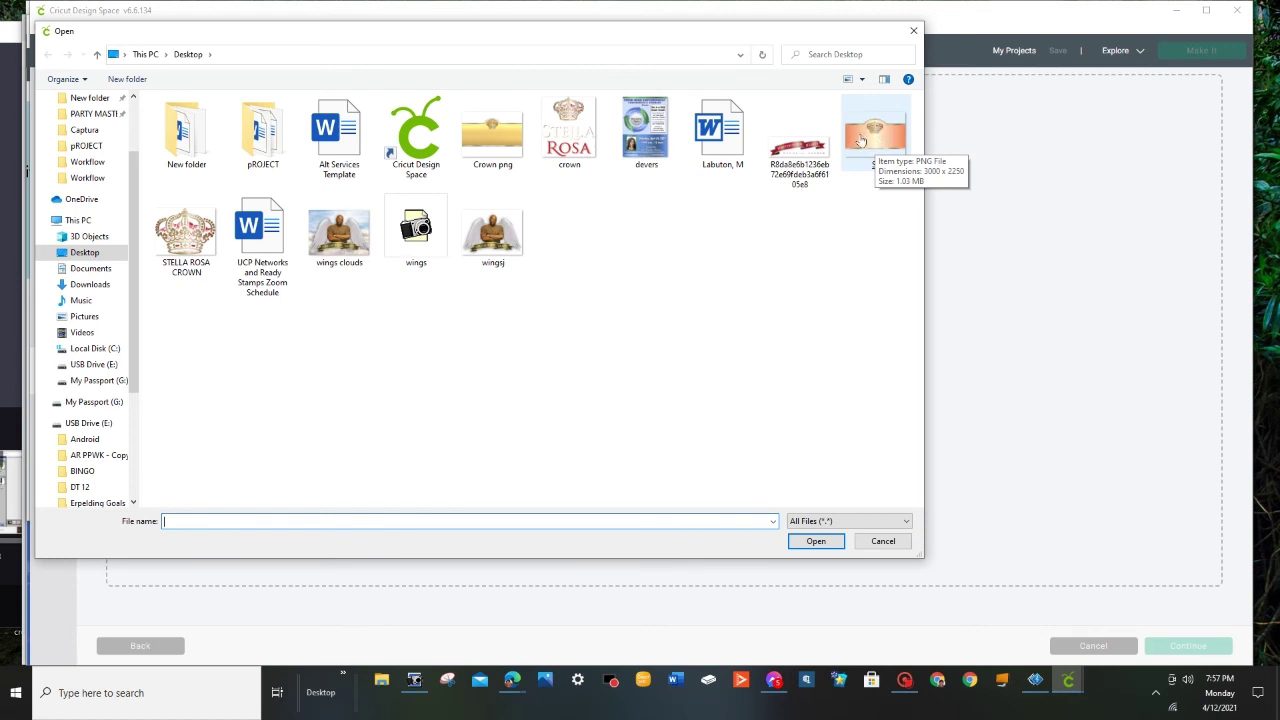
double_click(890, 140)
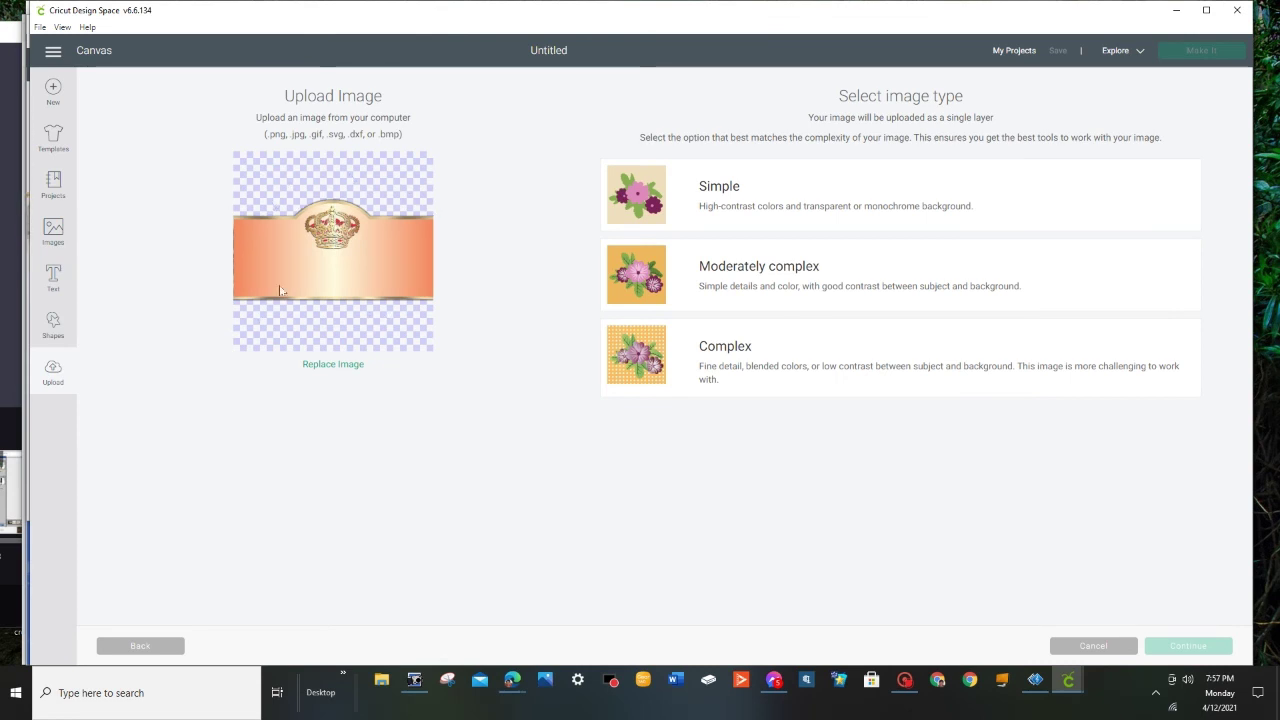
Step: Compare the Simple and Moderately complex image types for the label and continue with Complex
left_click(652, 368)
left_click(643, 195)
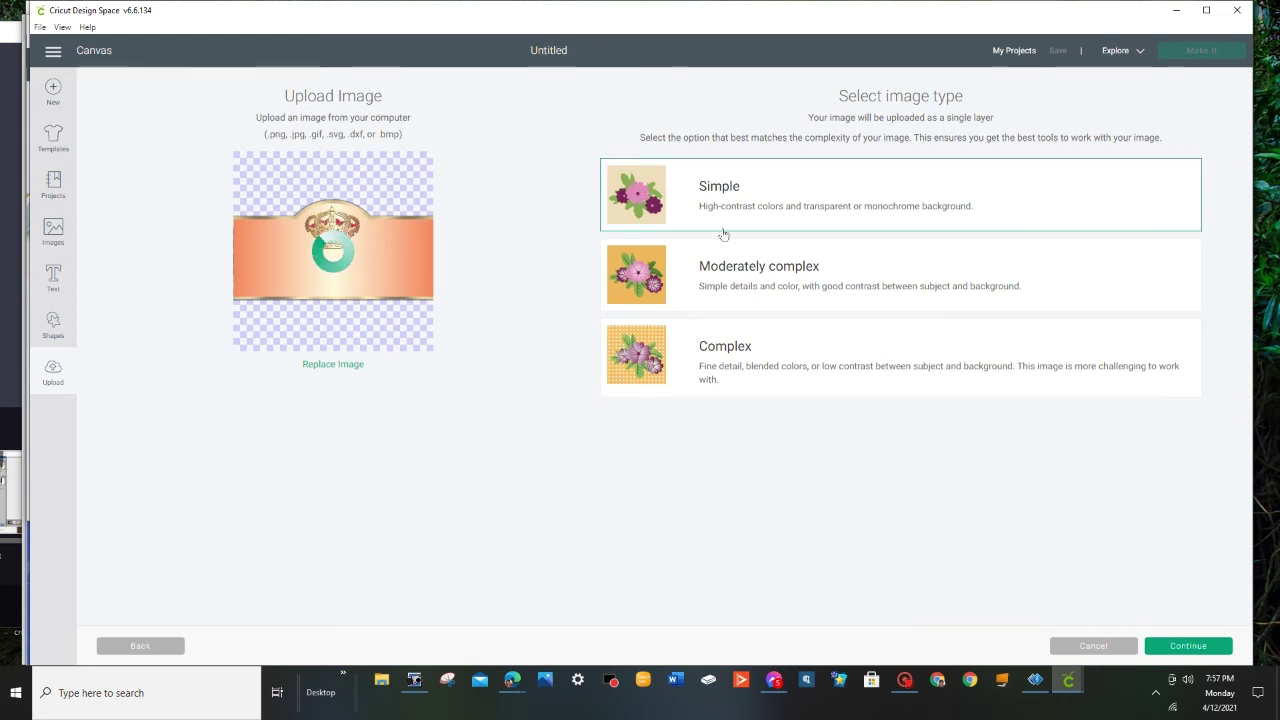
left_click(642, 289)
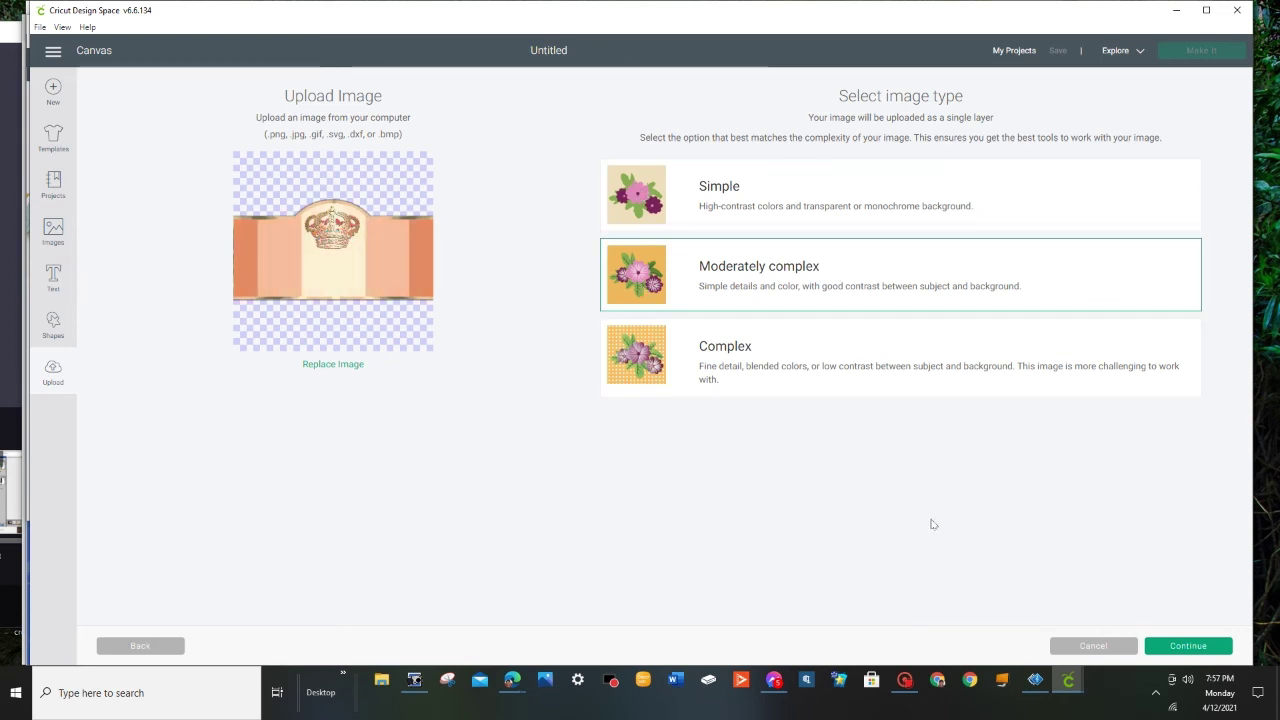
left_click(640, 372)
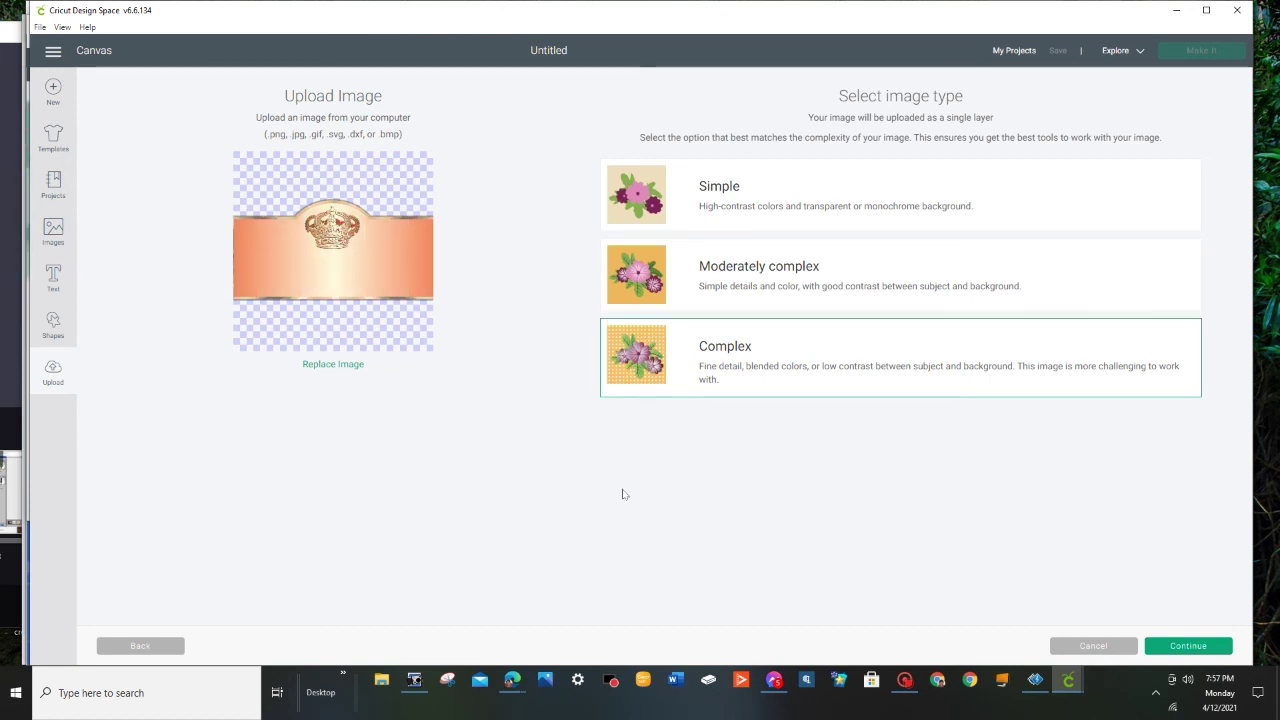
left_click(1187, 645)
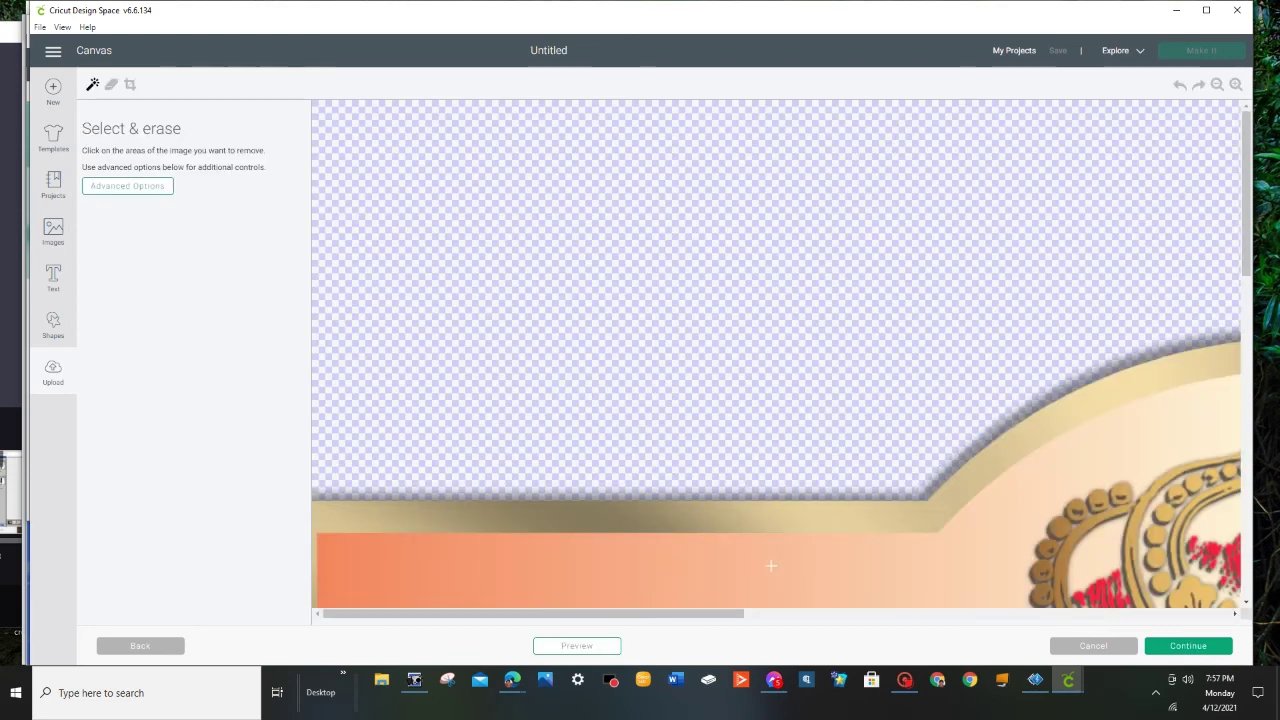
Step: Skip erasing any area of the label and upload it as a Print Then Cut image
left_click(1217, 85)
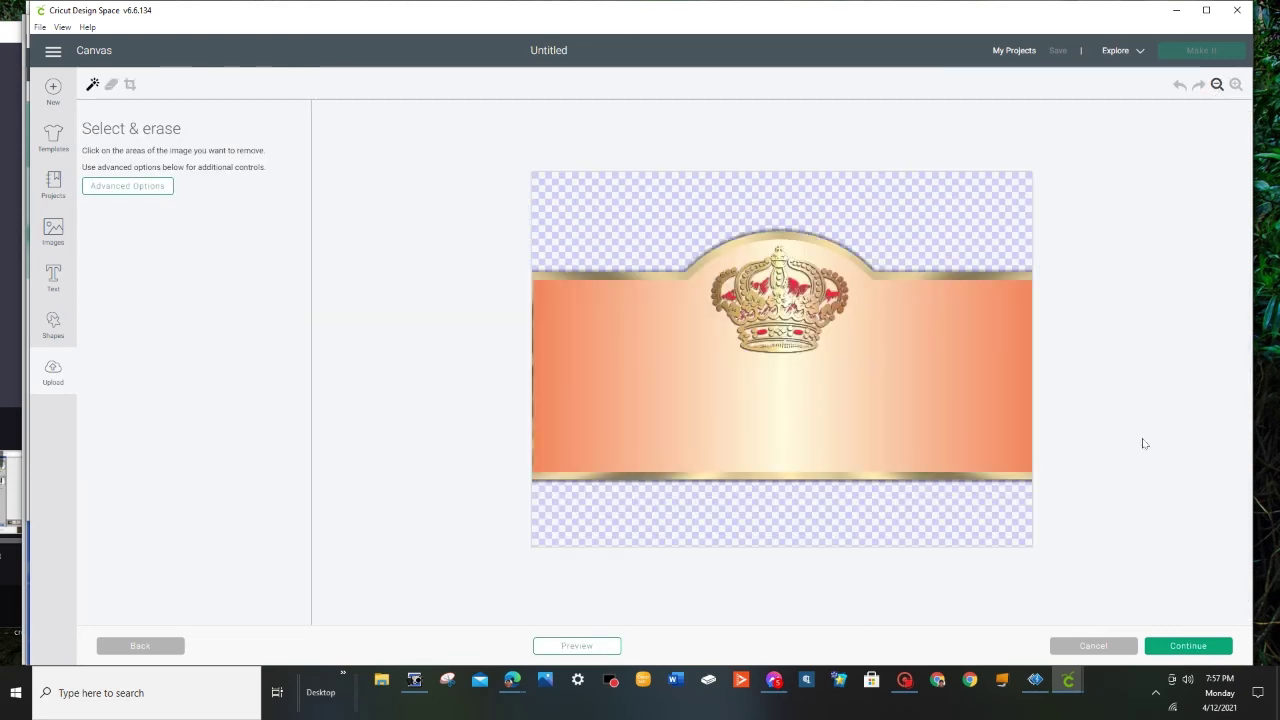
left_click(1186, 647)
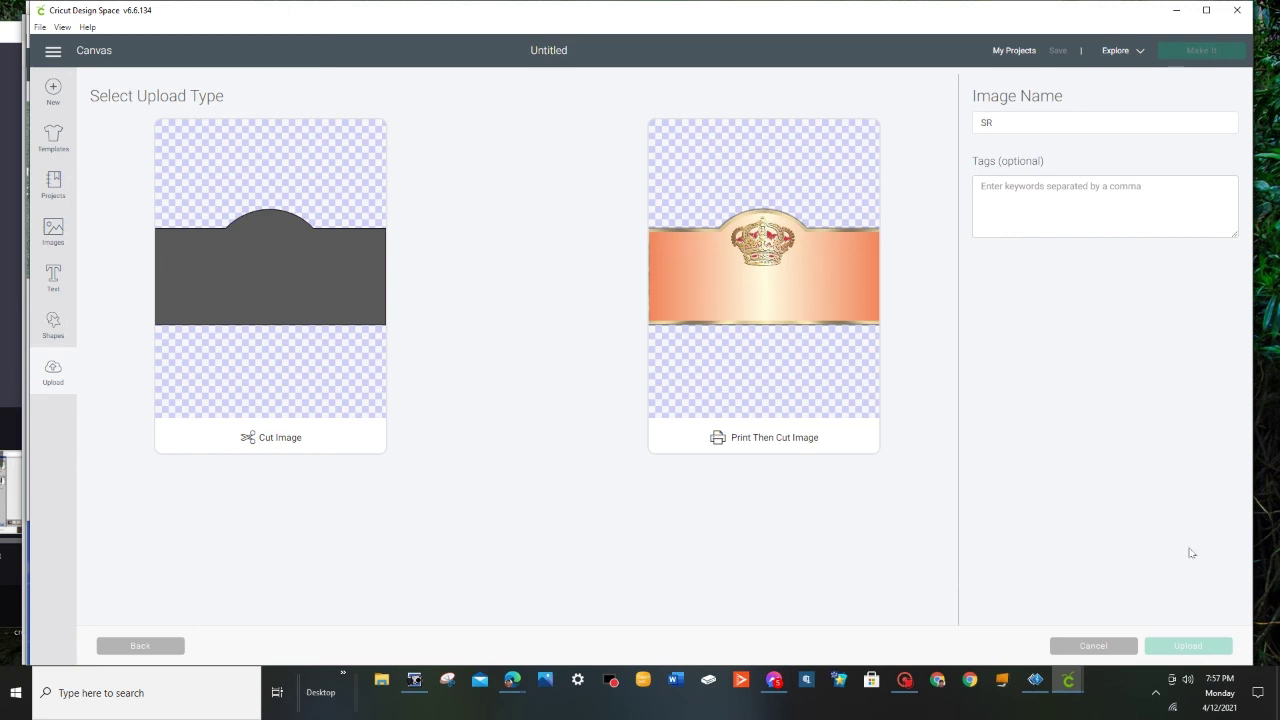
left_click(778, 303)
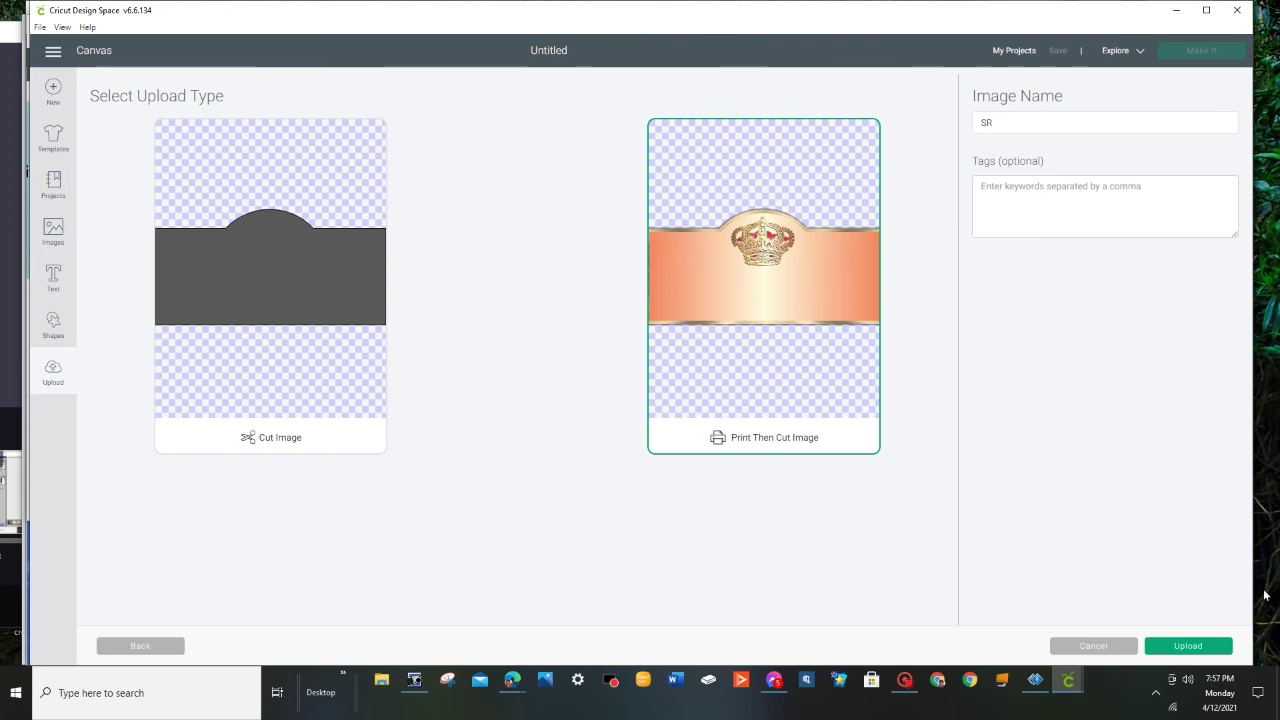
left_click(1189, 647)
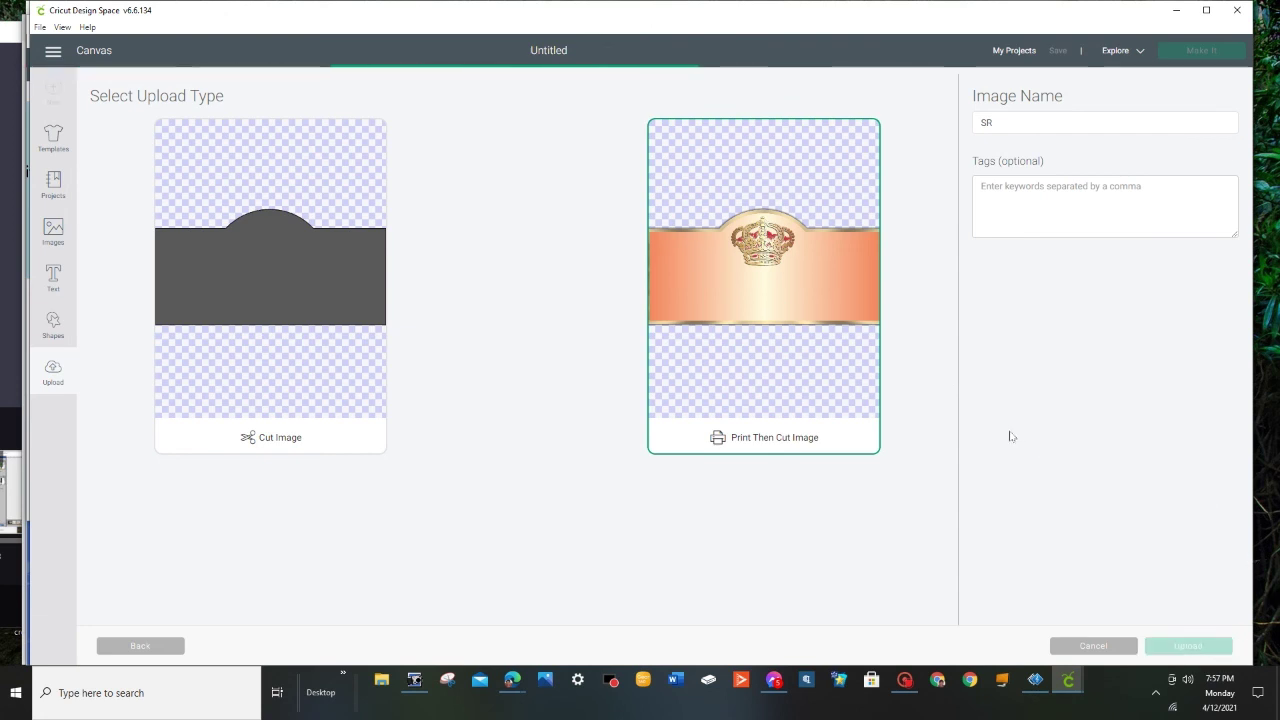